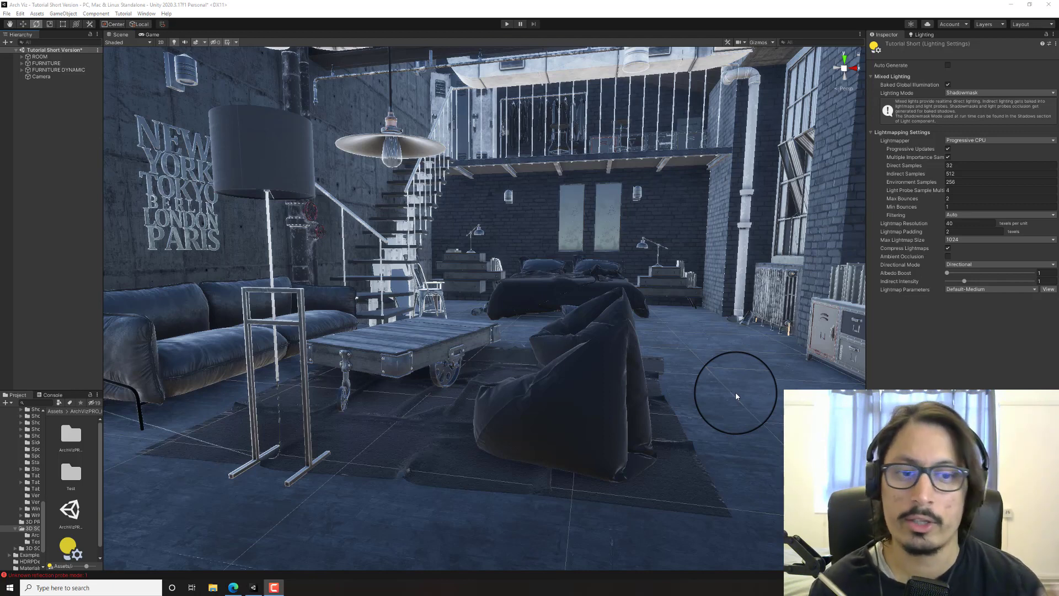
# - Create an empty object named Lighting at the root of the scene
pyautogui.click(45, 99)
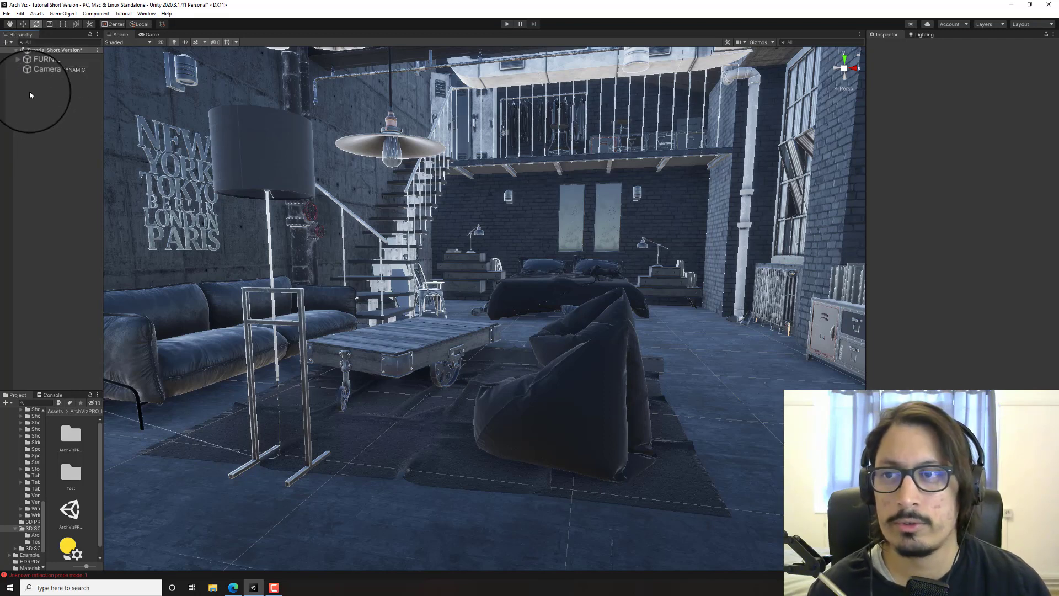
pyautogui.rightClick(30, 94)
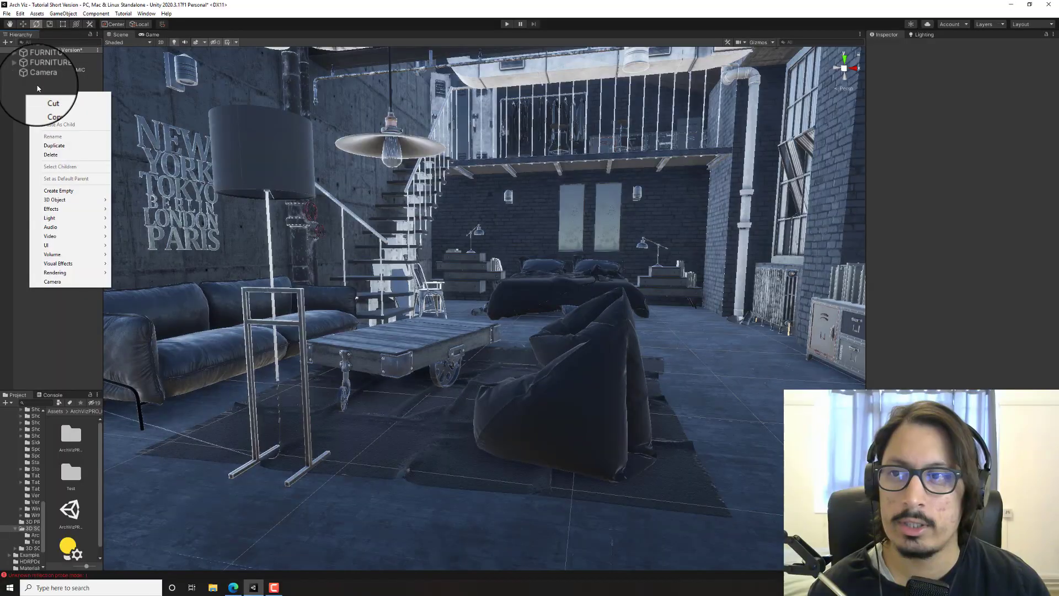
pyautogui.click(58, 190)
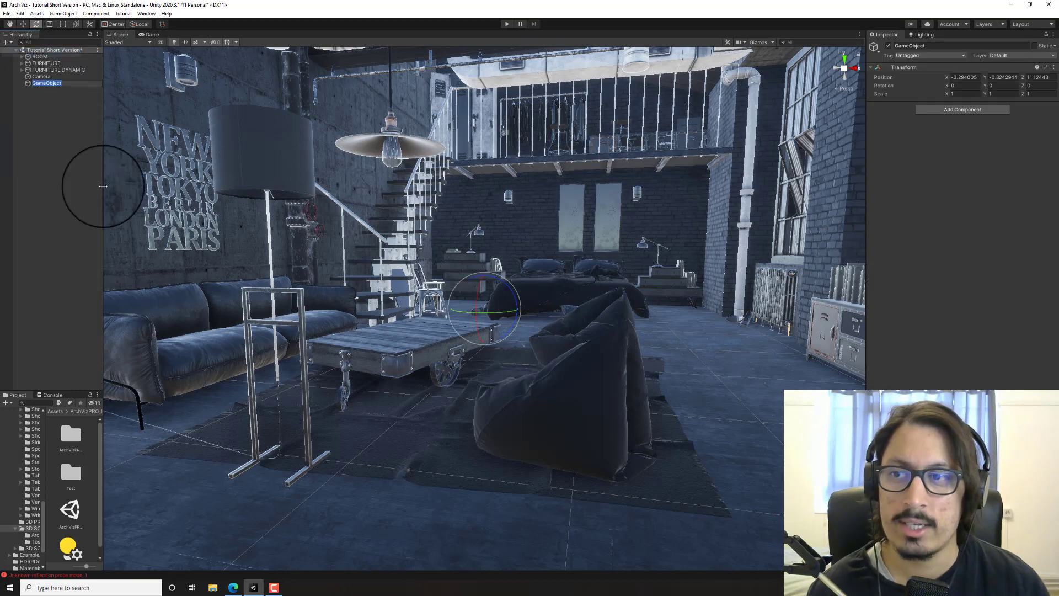
pyautogui.write('L')
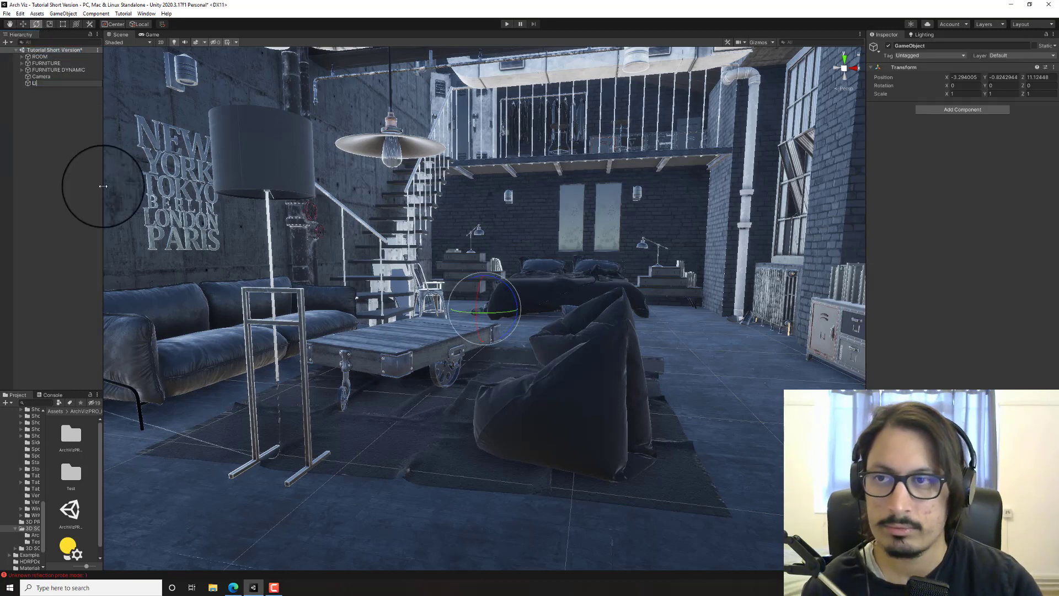
pyautogui.write('ighting')
pyautogui.press('Return')
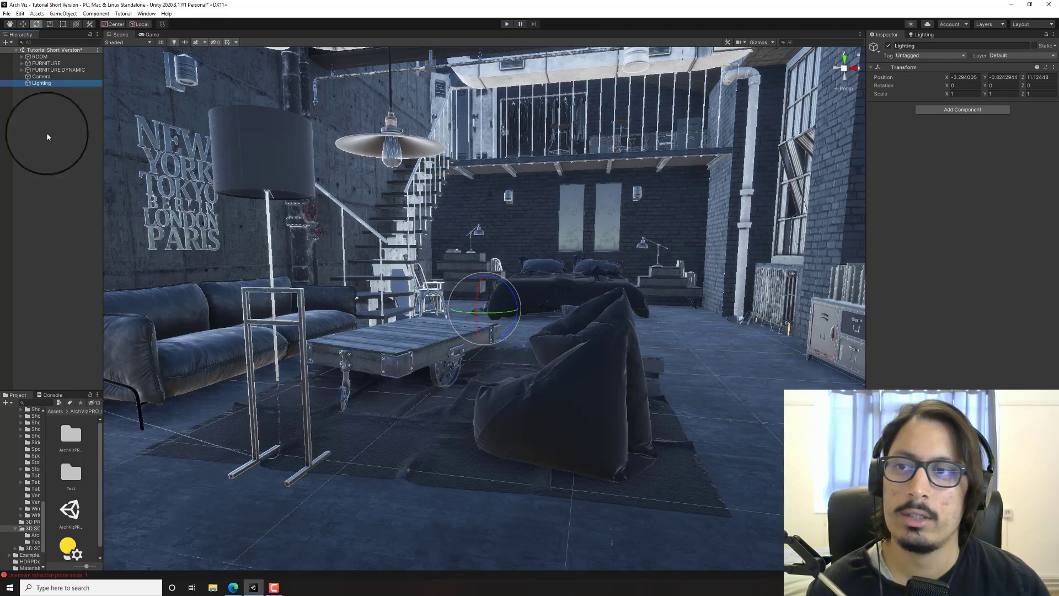
# - Add a Directional Light under Lighting and align it with a view facing the windows from outside, rotated about 13.6° in X and -90.4° in Y
pyautogui.rightClick(64, 85)
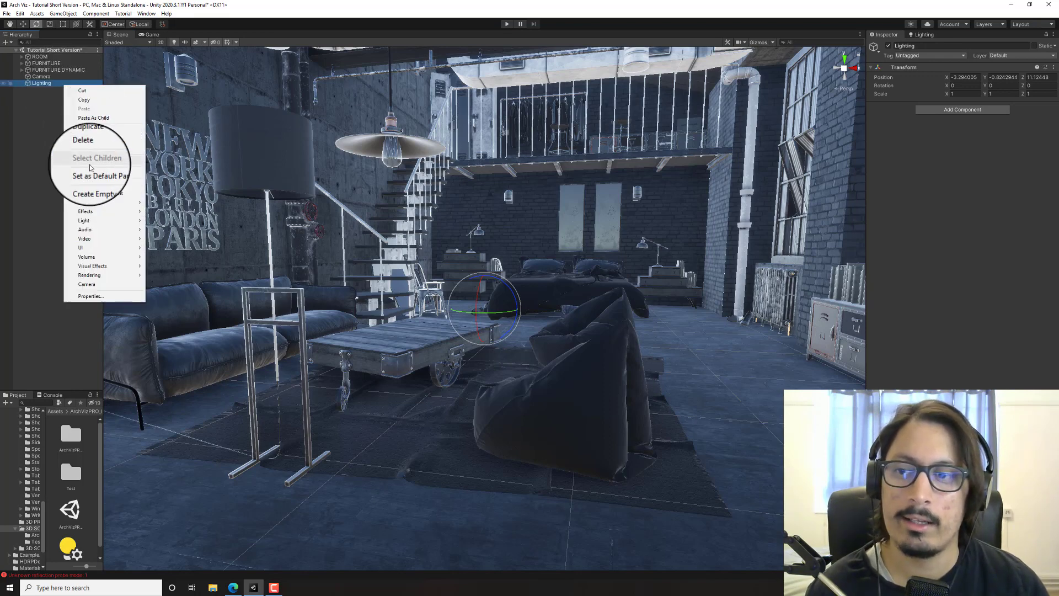
pyautogui.moveTo(111, 229)
pyautogui.click(171, 230)
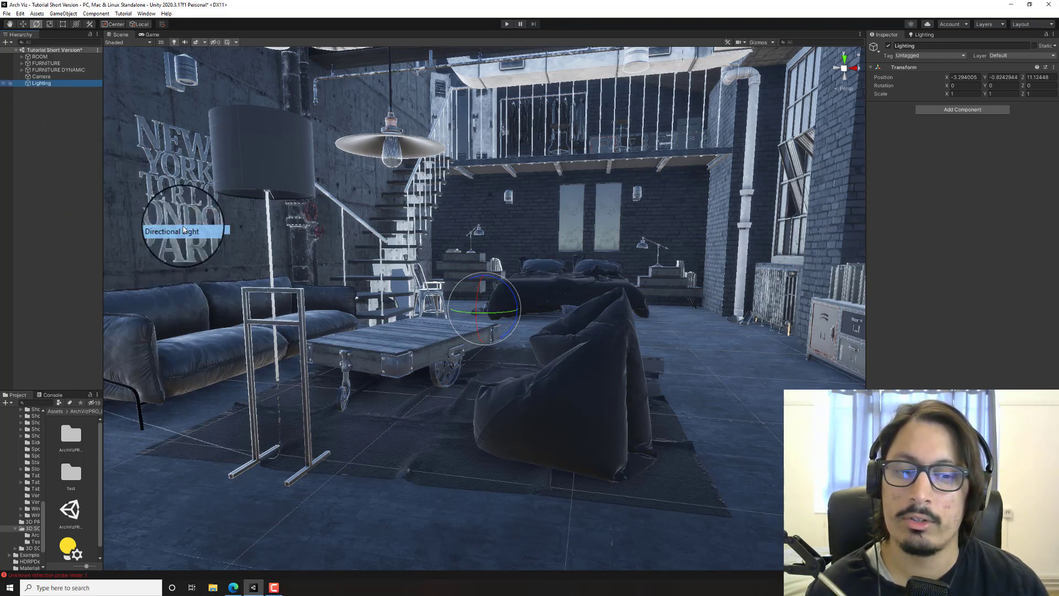
pyautogui.moveTo(533, 197); pyautogui.dragTo(330, 197, button='right')
pyautogui.hotkey('ctrl', 'shift', 'f')
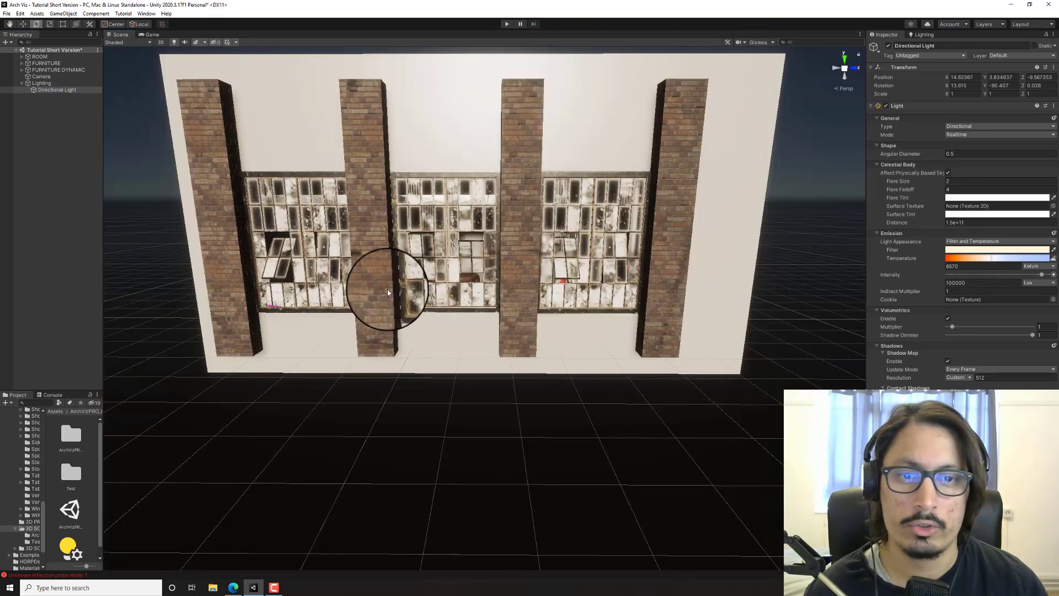
# - Rotate the directional light downward to an X rotation of about 42.9° so sunlight falls through the windows onto the floor
pyautogui.moveTo(388, 292); pyautogui.dragTo(717, 243, button='right')
pyautogui.press('e')
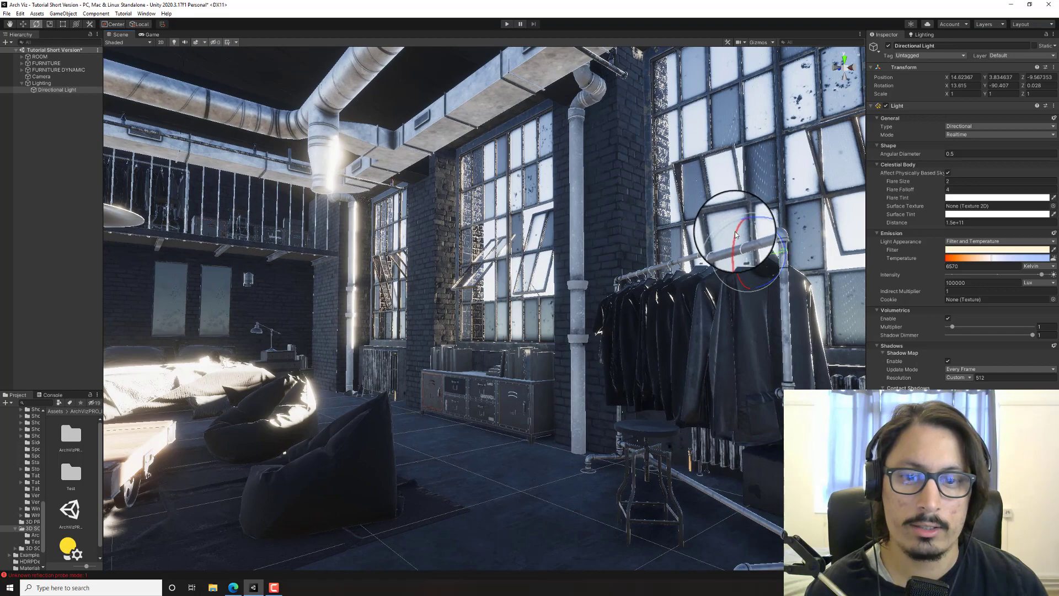
pyautogui.moveTo(735, 230); pyautogui.dragTo(739, 254)
pyautogui.moveTo(740, 254); pyautogui.dragTo(733, 220, button='right')
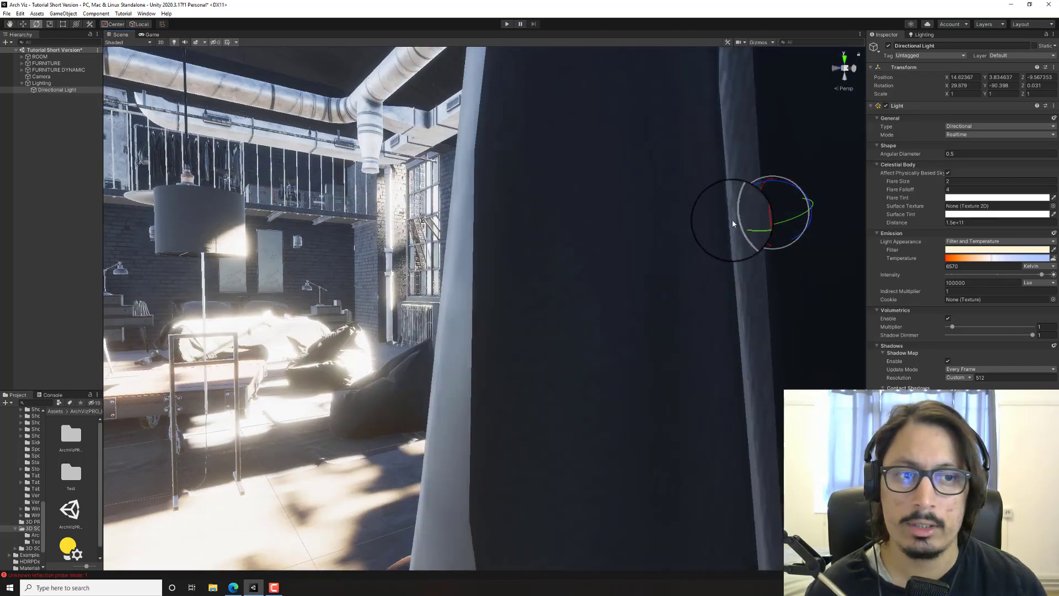
pyautogui.moveTo(755, 213); pyautogui.dragTo(763, 223)
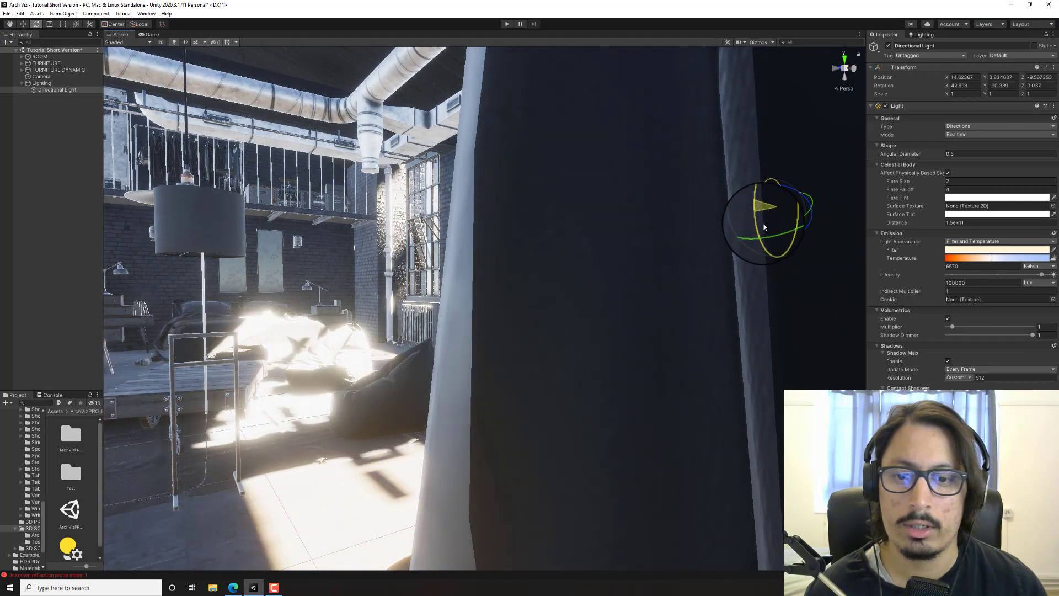
# - Set the directional light's shadow map resolution to Ultra
pyautogui.moveTo(490, 298); pyautogui.dragTo(402, 308, button='right')
pyautogui.press('s')
pyautogui.press('d')
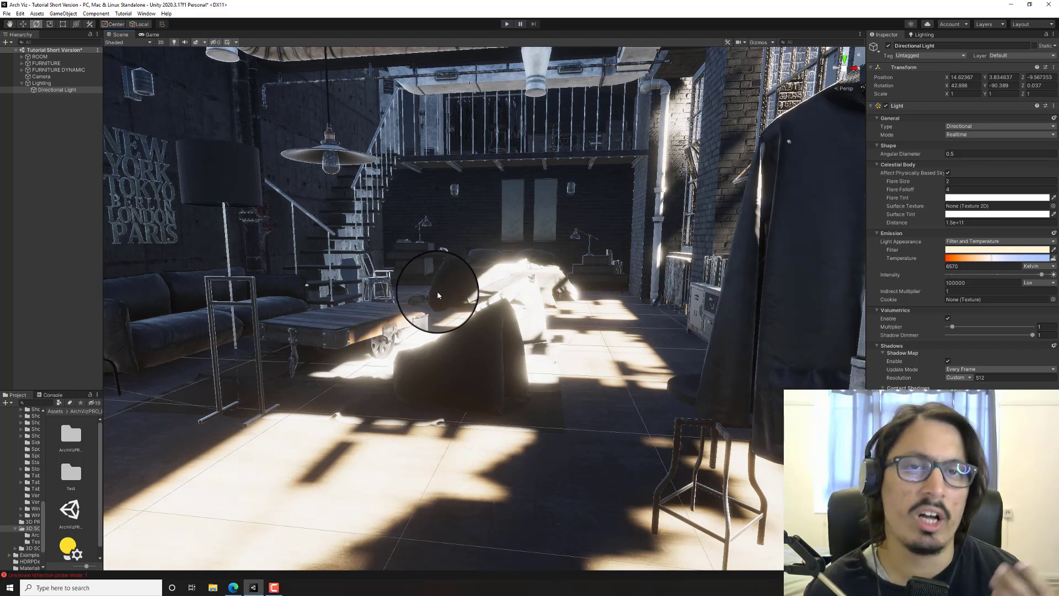
pyautogui.moveTo(366, 322); pyautogui.dragTo(323, 397, button='right')
pyautogui.press('w')
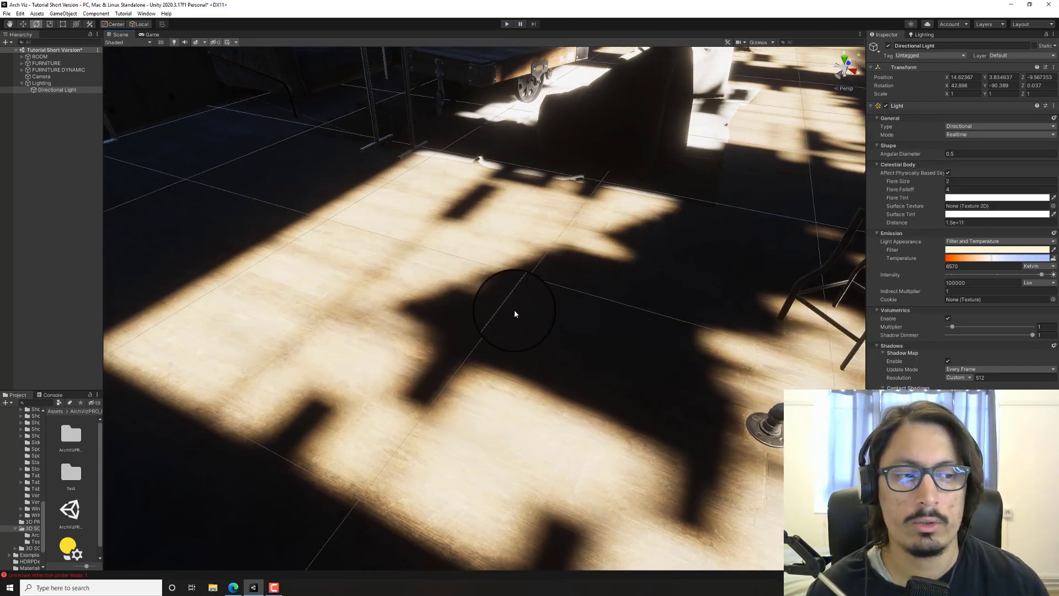
pyautogui.click(951, 378)
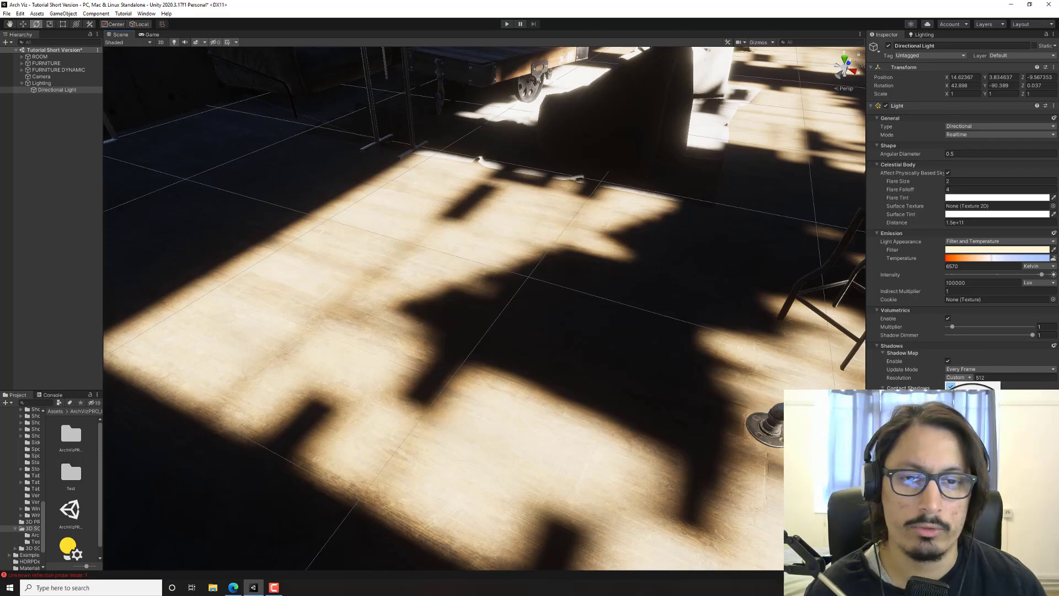
pyautogui.click(972, 429)
# - Set the directional light's mode to Mixed
pyautogui.moveTo(644, 276); pyautogui.dragTo(551, 308, button='right')
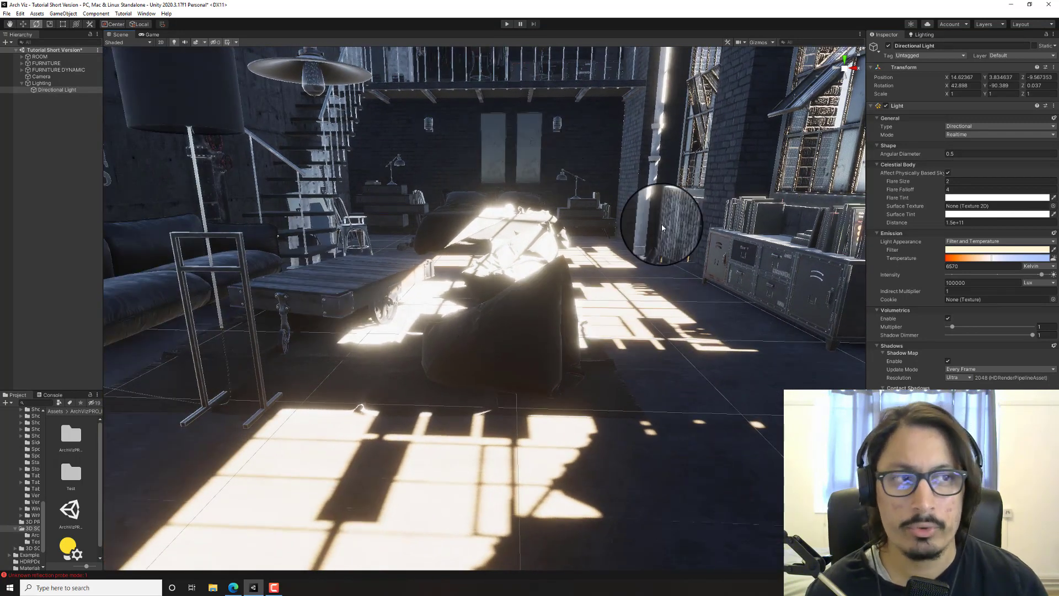
pyautogui.click(963, 134)
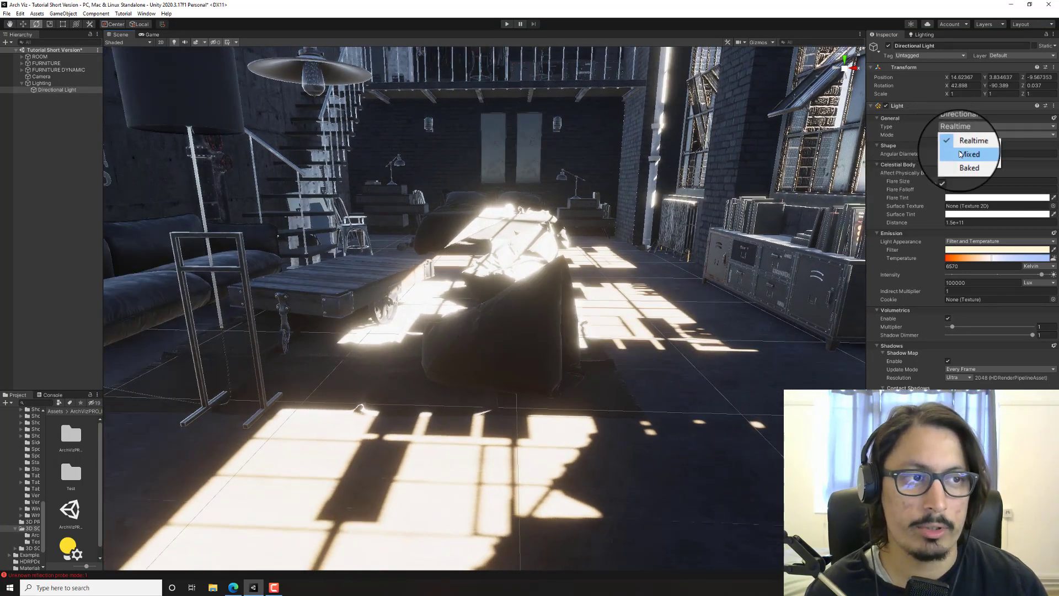
pyautogui.click(961, 154)
pyautogui.moveTo(650, 225)
pyautogui.mouseDown(button='right')
pyautogui.moveTo(638, 225)
pyautogui.moveTo(650, 227)
pyautogui.mouseUp(button='right')
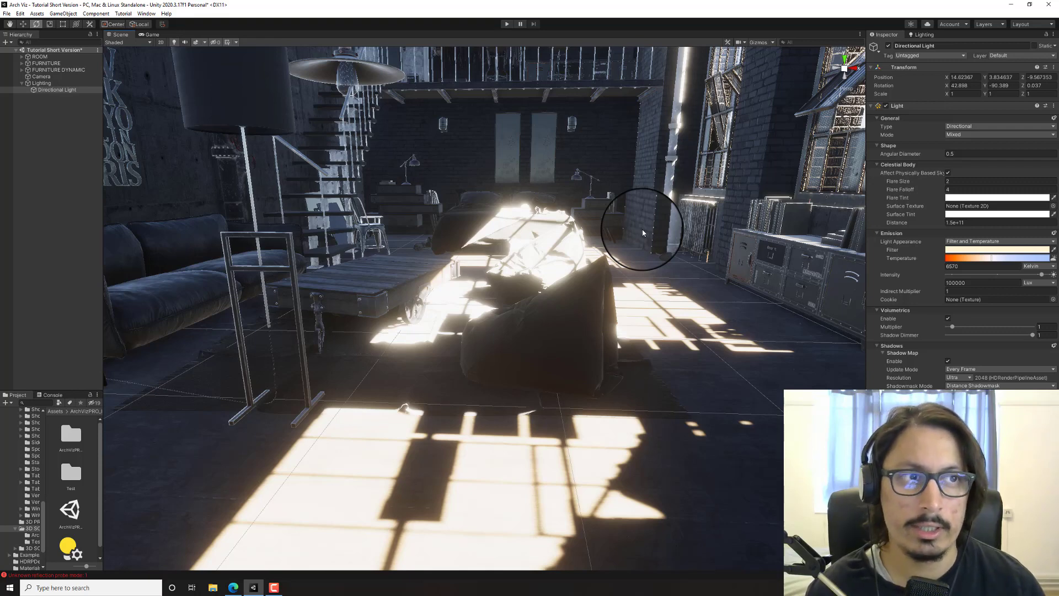
# - Set the scene's mixed lighting mode to Baked Indirect in the lighting settings
pyautogui.click(922, 34)
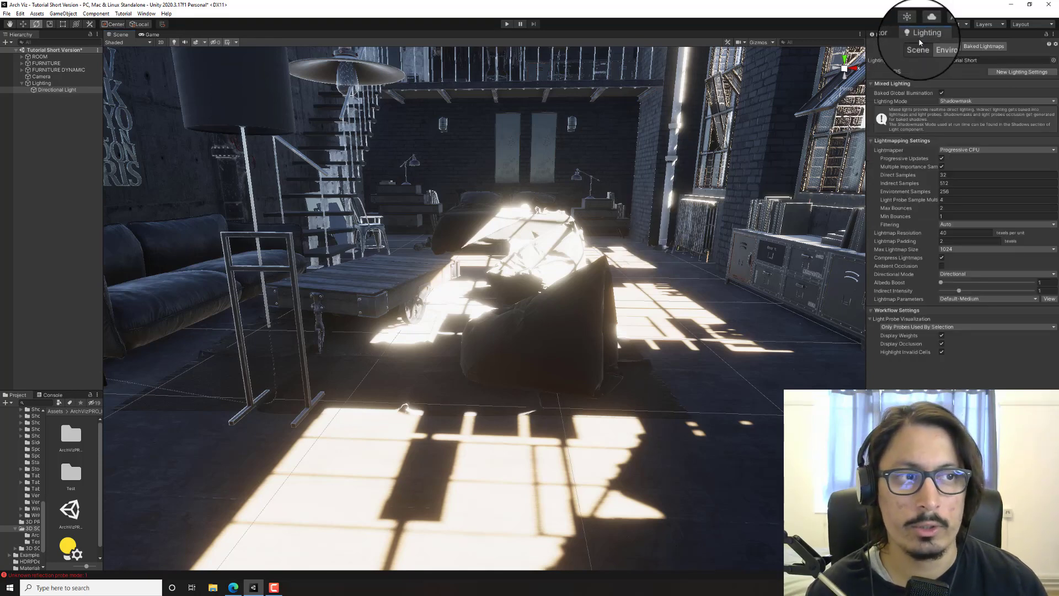
pyautogui.click(958, 101)
pyautogui.click(958, 111)
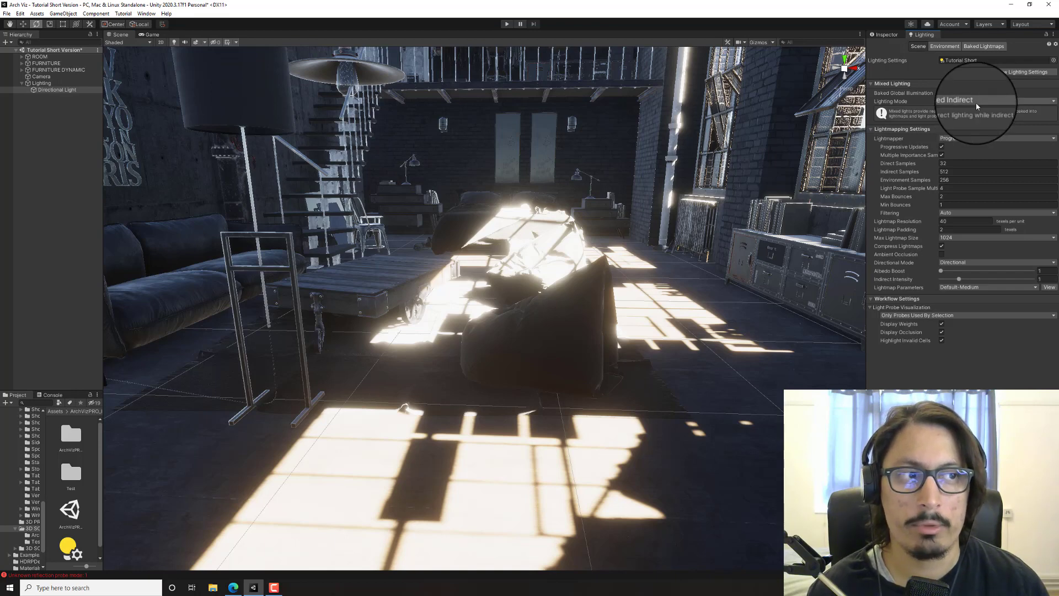
pyautogui.click(975, 101)
pyautogui.click(971, 132)
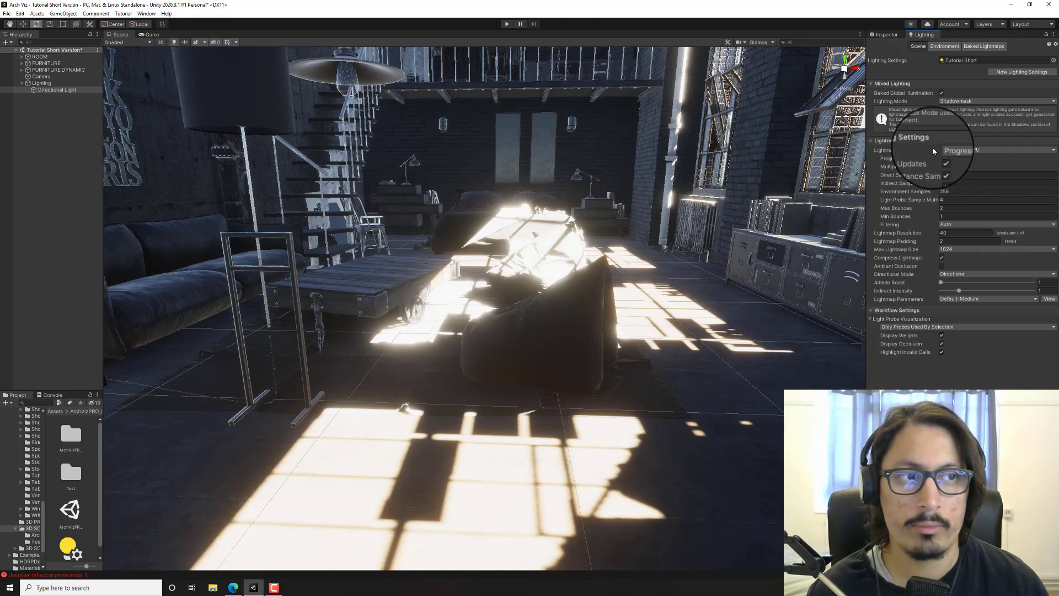
pyautogui.click(993, 100)
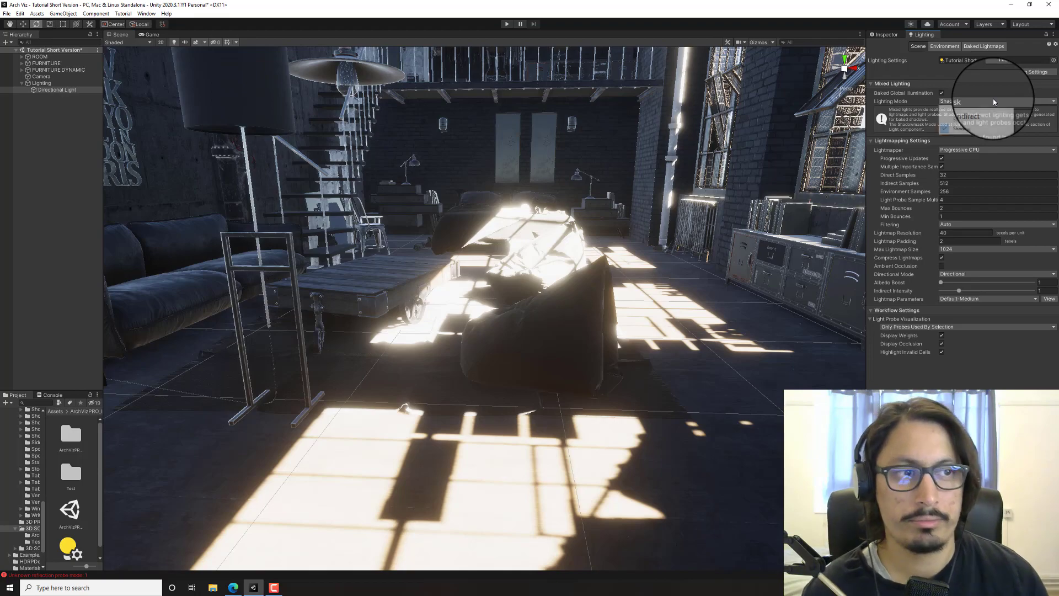
pyautogui.click(995, 108)
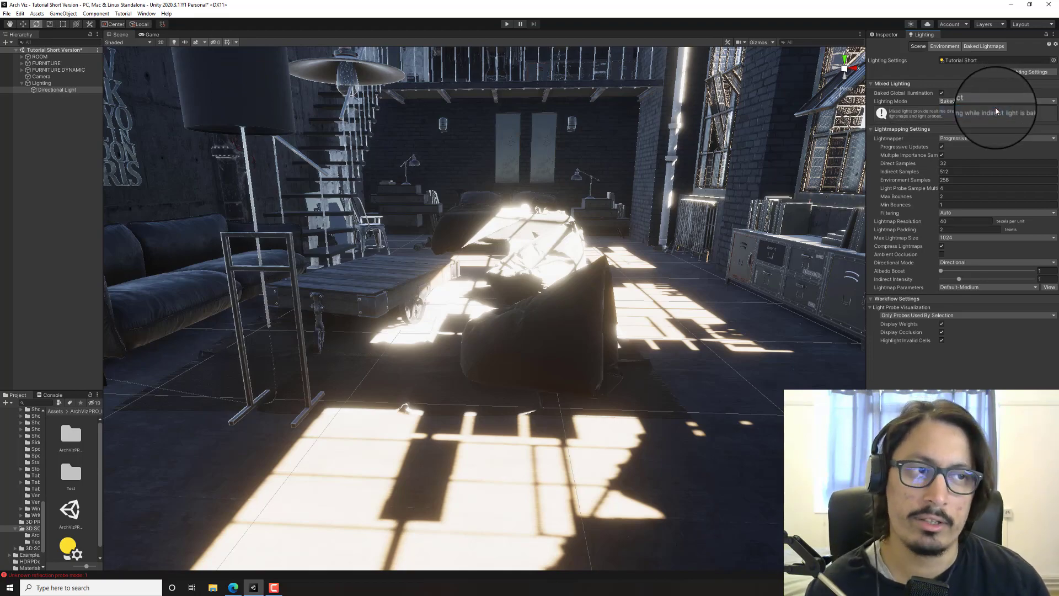
# - Switch the lightmapper to Progressive GPU (Preview) in the lightmapping settings
pyautogui.keyDown('alt'); pyautogui.moveTo(768, 156); pyautogui.dragTo(707, 149); pyautogui.keyUp('alt')
pyautogui.moveTo(708, 150); pyautogui.dragTo(686, 174, button='right')
pyautogui.press('a')
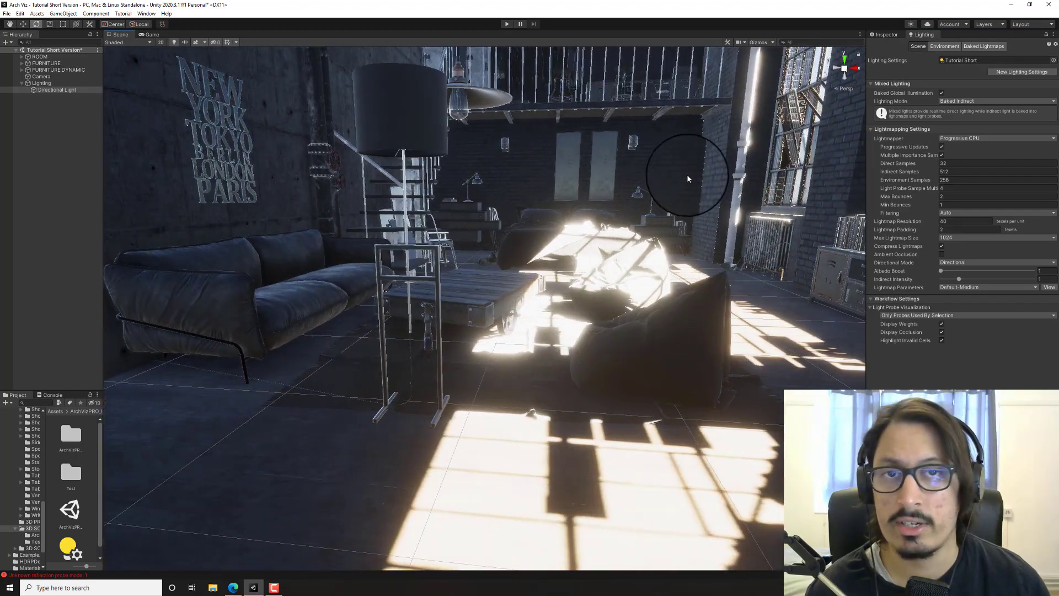
pyautogui.moveTo(634, 197); pyautogui.dragTo(651, 169, button='right')
pyautogui.press('w')
pyautogui.keyDown('alt'); pyautogui.moveTo(651, 170); pyautogui.dragTo(651, 189); pyautogui.keyUp('alt')
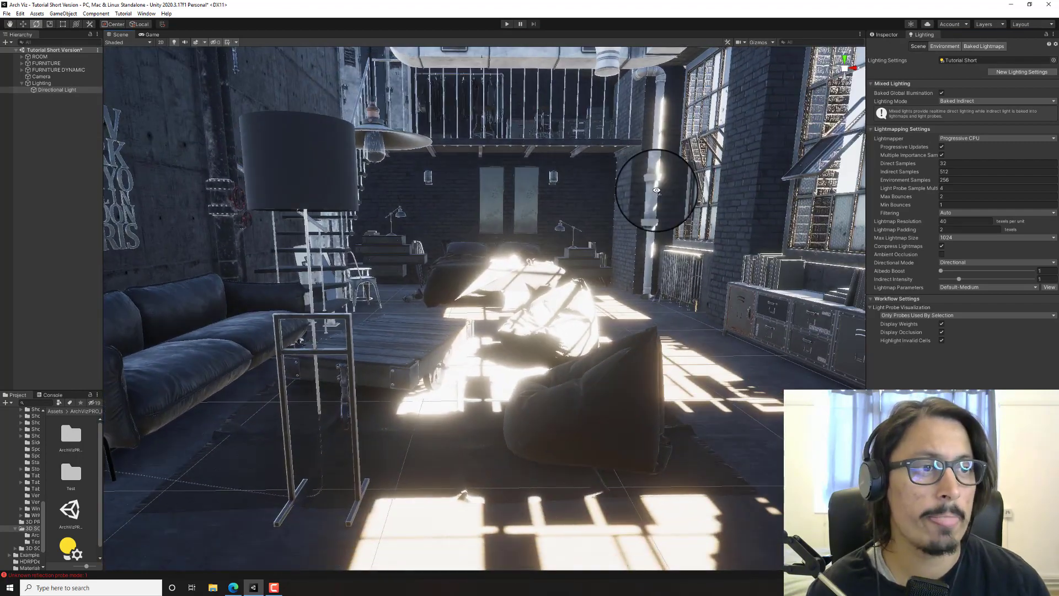
pyautogui.click(962, 138)
pyautogui.click(961, 157)
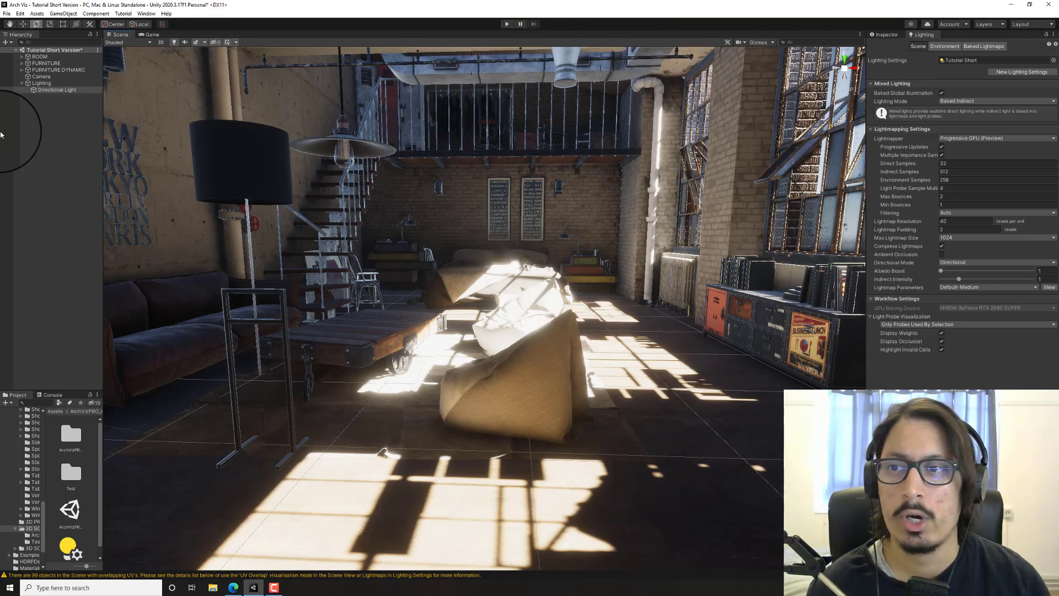
# - Create an empty child object named Reflection Probes under Lighting
pyautogui.rightClick(45, 83)
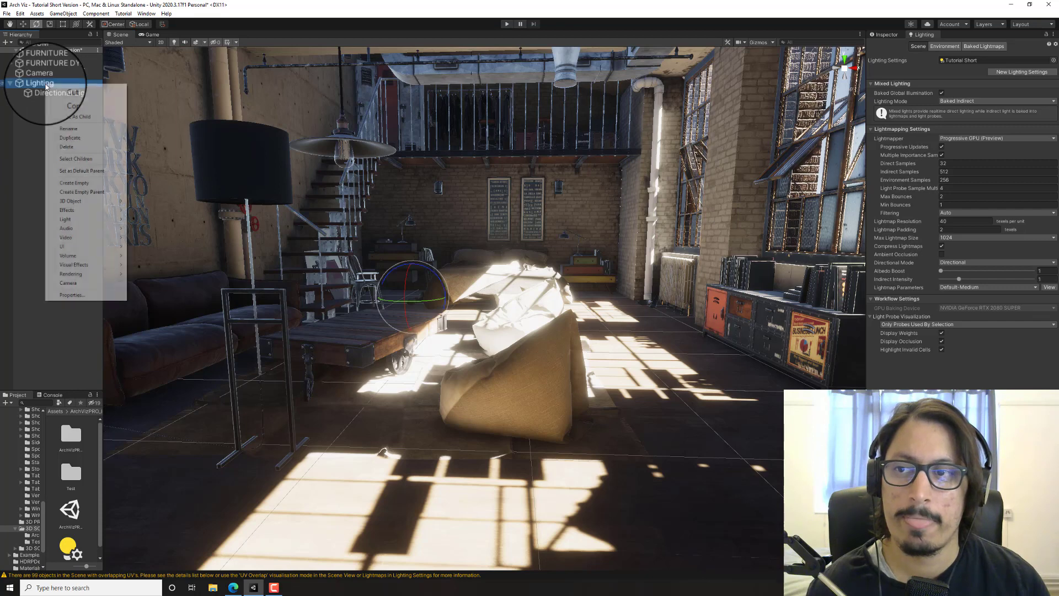
pyautogui.click(80, 187)
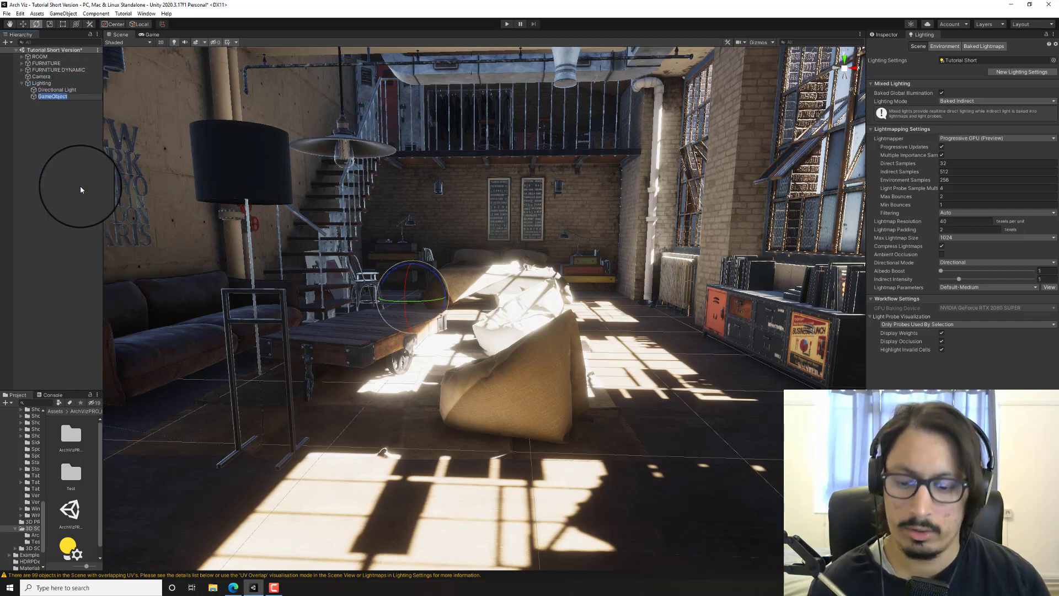
pyautogui.write('Reflection')
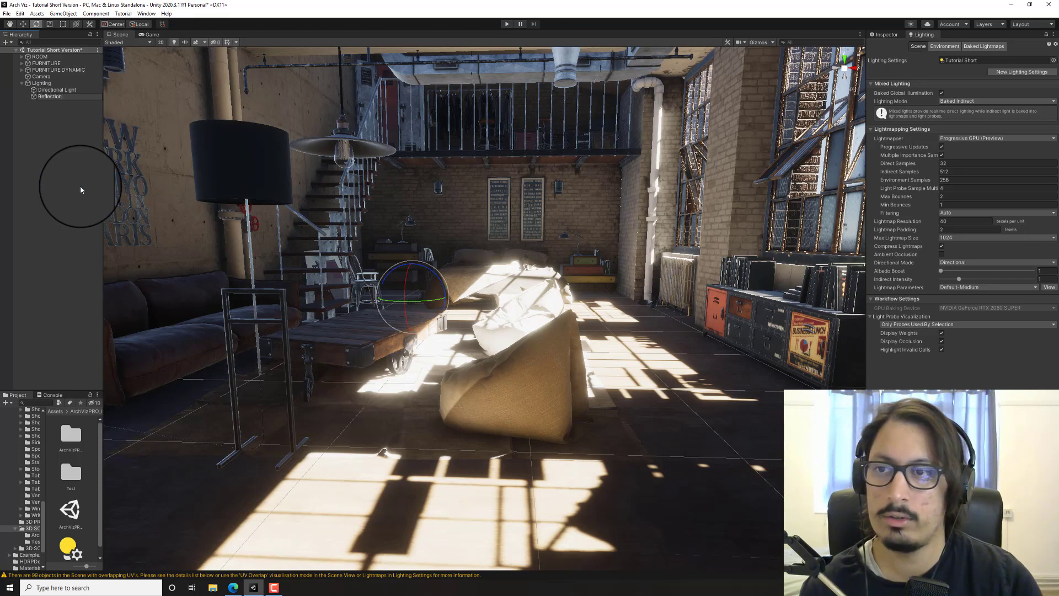
pyautogui.write(' Probes')
pyautogui.press('Return')
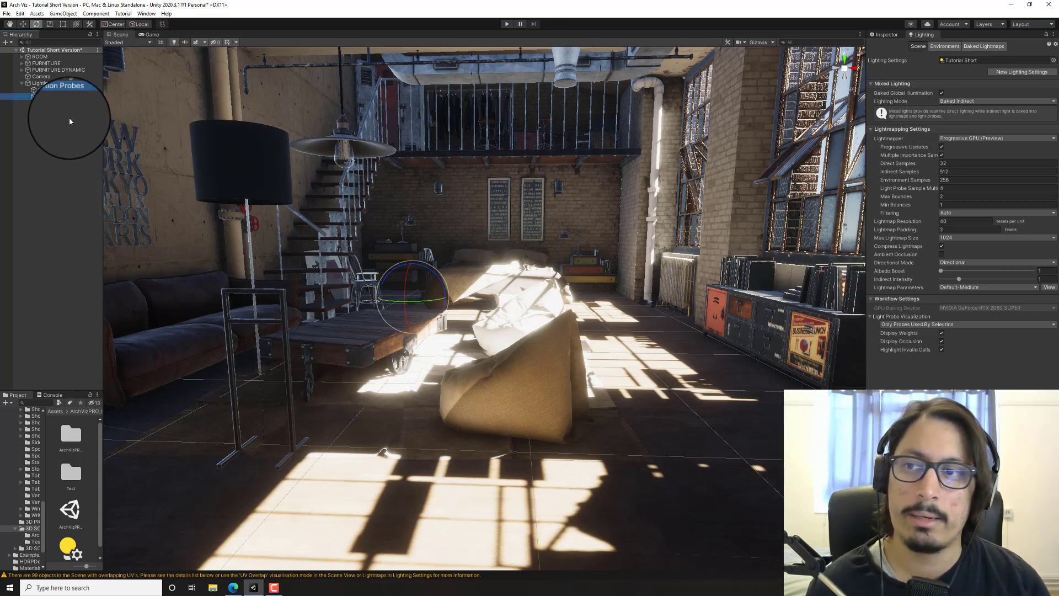
# - Add a Reflection Probe under the Reflection Probes object
pyautogui.rightClick(59, 98)
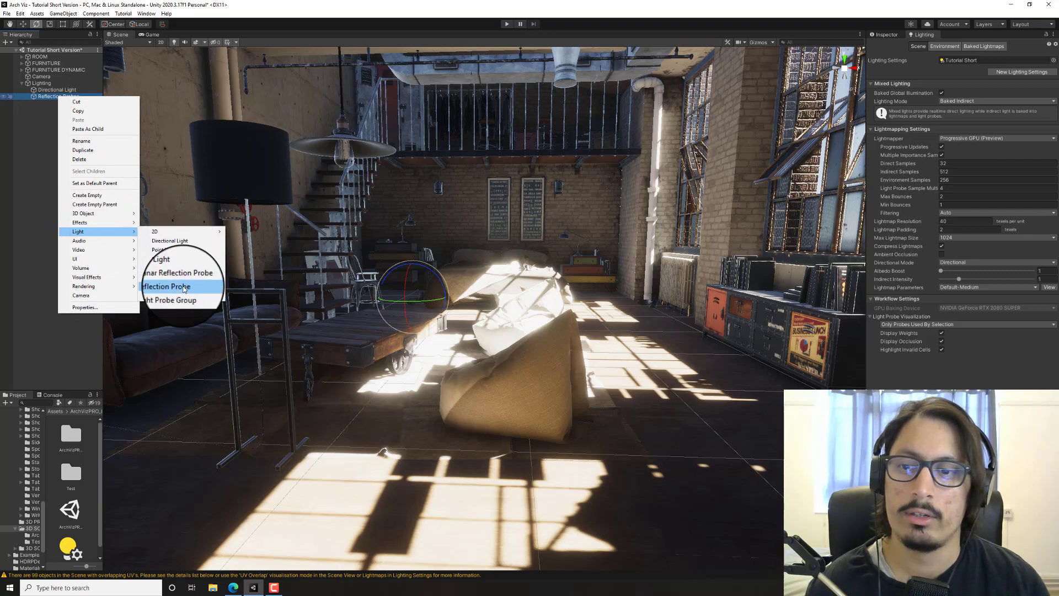
pyautogui.click(216, 285)
pyautogui.moveTo(531, 249)
pyautogui.mouseDown(button='right')
pyautogui.moveTo(546, 189)
pyautogui.moveTo(529, 274)
pyautogui.moveTo(524, 250)
pyautogui.mouseUp(button='right')
pyautogui.press('w')
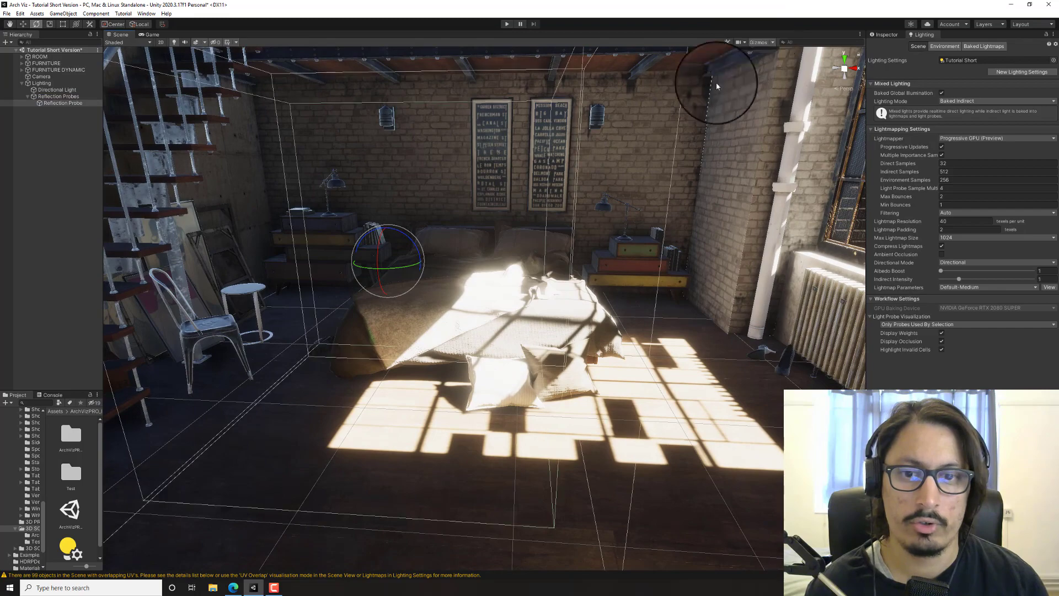
pyautogui.keyDown('alt'); pyautogui.moveTo(504, 225); pyautogui.dragTo(311, 195); pyautogui.keyUp('alt')
pyautogui.scroll(-5, 609, 309)
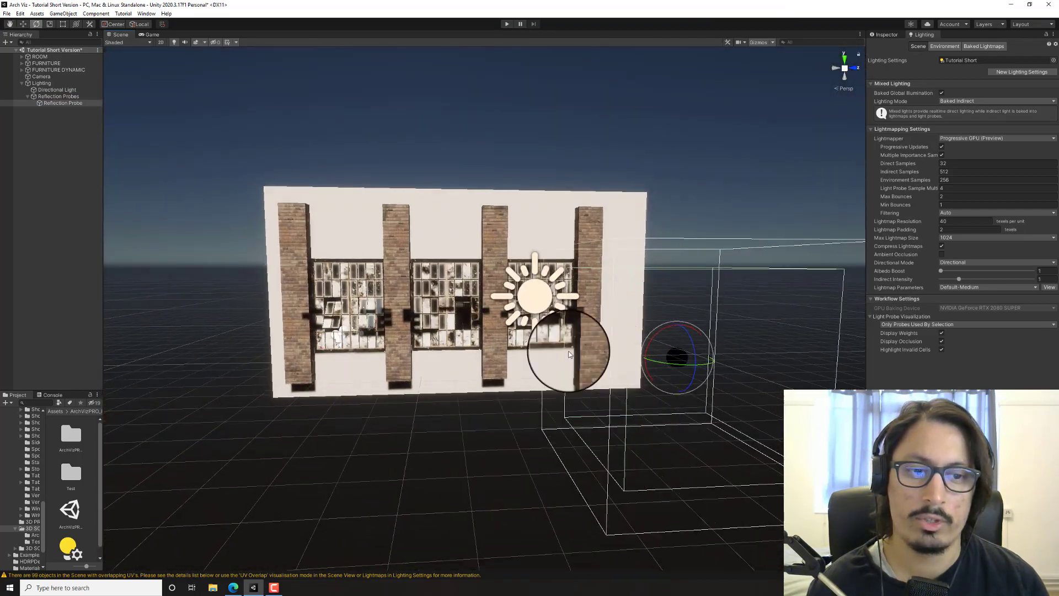
# - Move the reflection probe up and toward the end of the window wall, to about Y 2.38 and Z -4.51
pyautogui.press('w')
pyautogui.moveTo(679, 335); pyautogui.dragTo(673, 279)
pyautogui.moveTo(606, 287); pyautogui.dragTo(605, 277, button='right')
pyautogui.press('d')
pyautogui.moveTo(656, 330); pyautogui.dragTo(562, 352)
pyautogui.moveTo(454, 373); pyautogui.dragTo(450, 371, button='right')
pyautogui.press('w')
pyautogui.press('d')
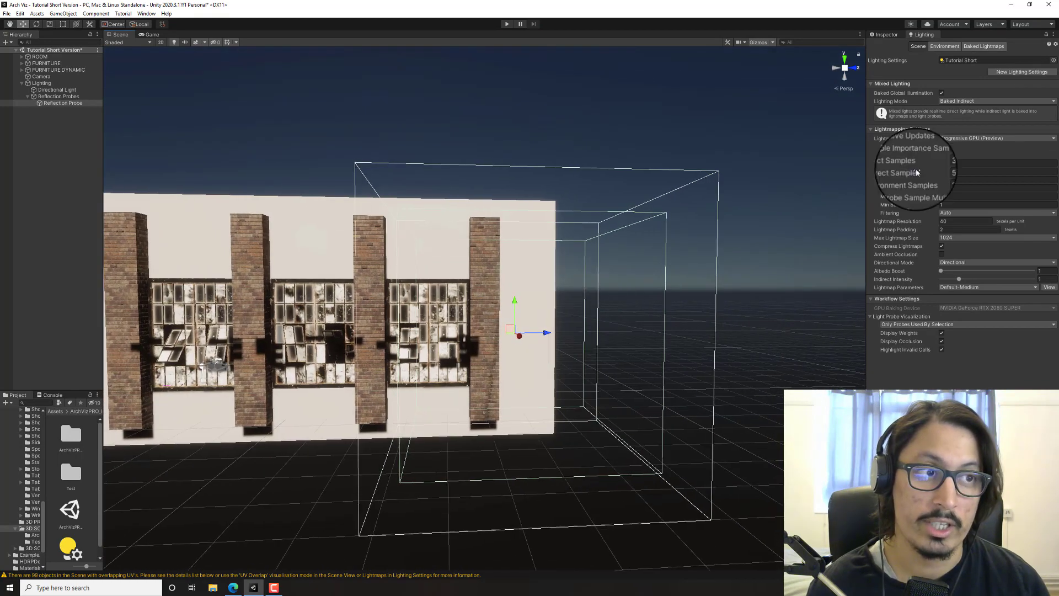
# - Move the reflection probe across the room's width to about X 3.29
pyautogui.click(883, 34)
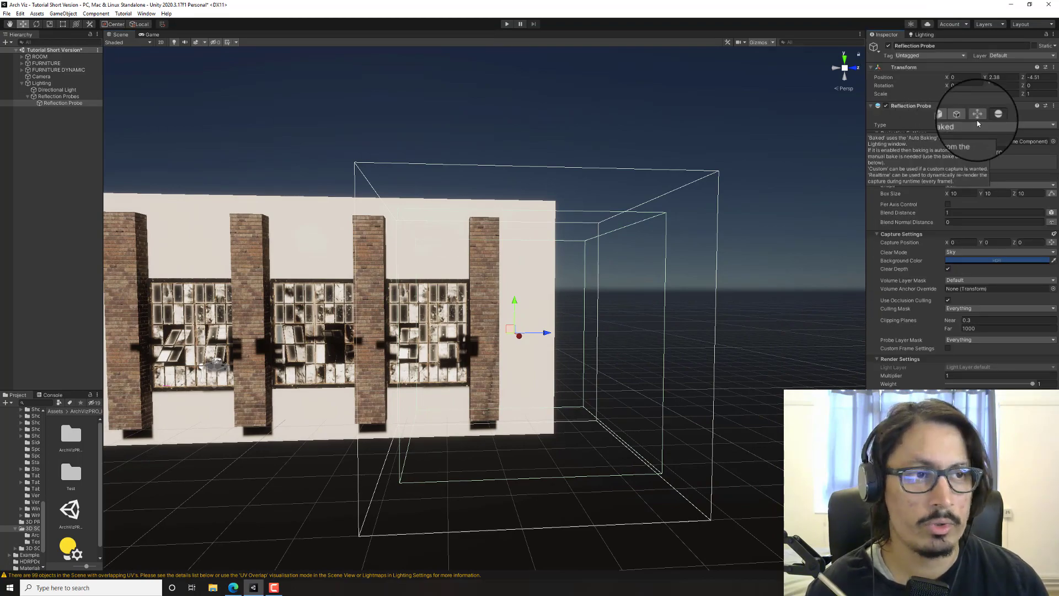
pyautogui.press('w')
pyautogui.moveTo(570, 230); pyautogui.dragTo(893, 166, button='right')
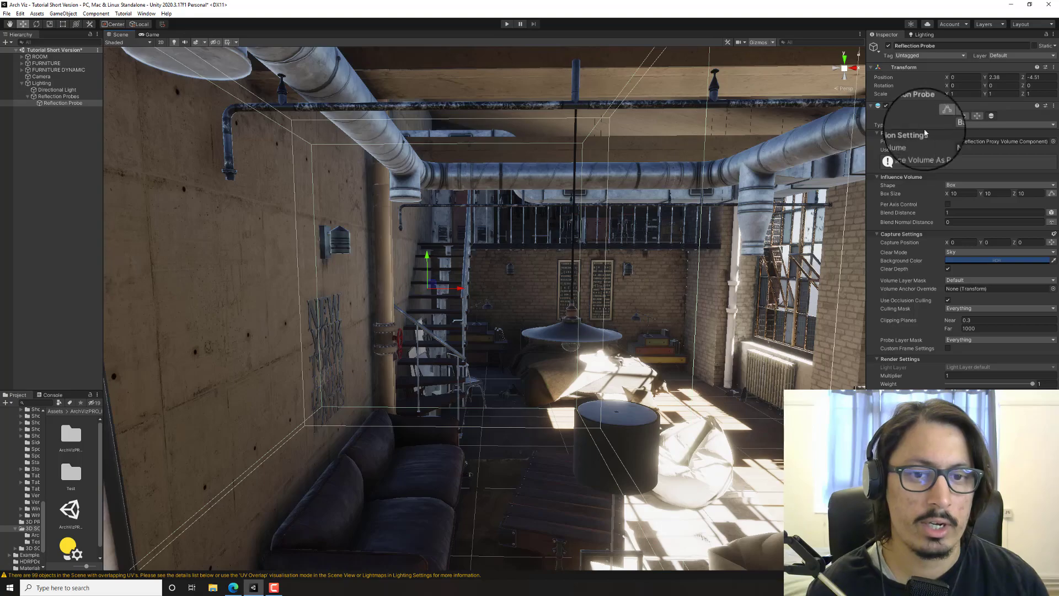
pyautogui.moveTo(458, 288); pyautogui.dragTo(610, 292)
pyautogui.moveTo(604, 295); pyautogui.dragTo(389, 314, button='right')
pyautogui.press('d')
pyautogui.press('s')
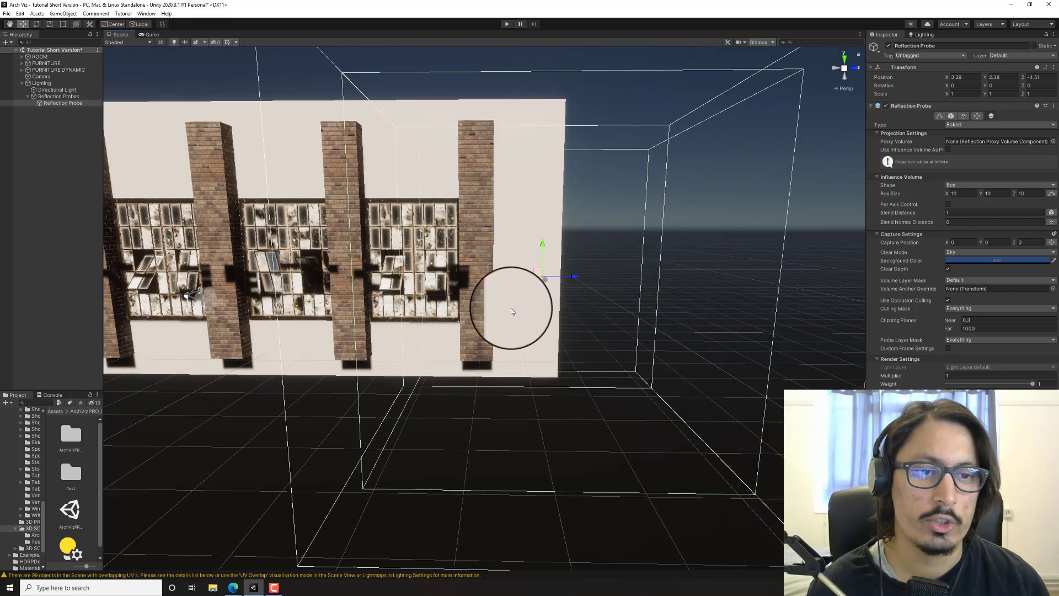
# - Shrink the probe's influence box along Z to about 6.05 by pulling in the face outside the end wall
pyautogui.click(939, 117)
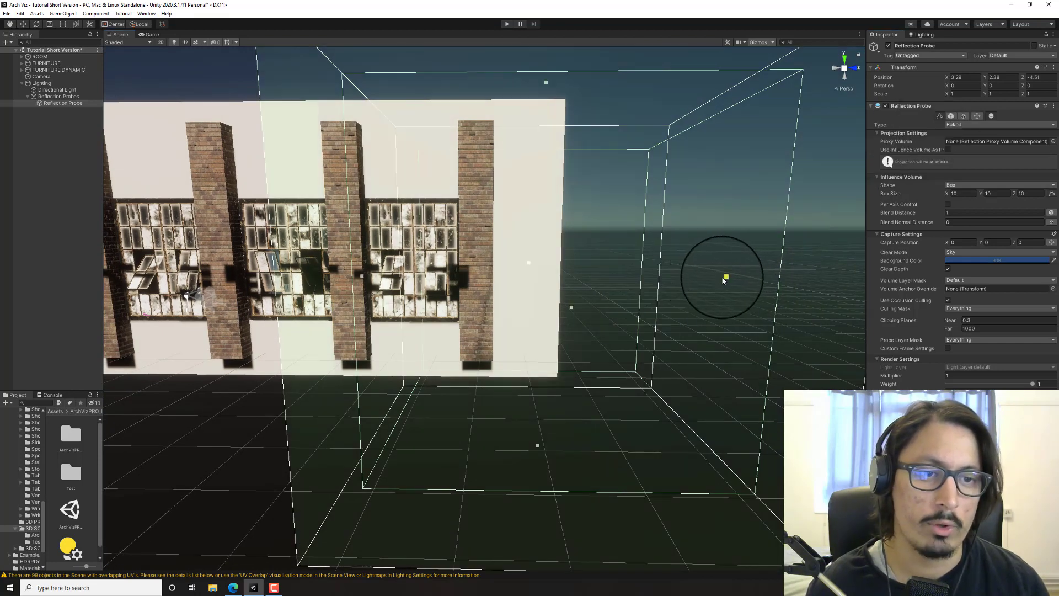
pyautogui.moveTo(724, 280); pyautogui.dragTo(579, 284)
pyautogui.press('a')
pyautogui.moveTo(478, 298); pyautogui.dragTo(478, 298, button='right')
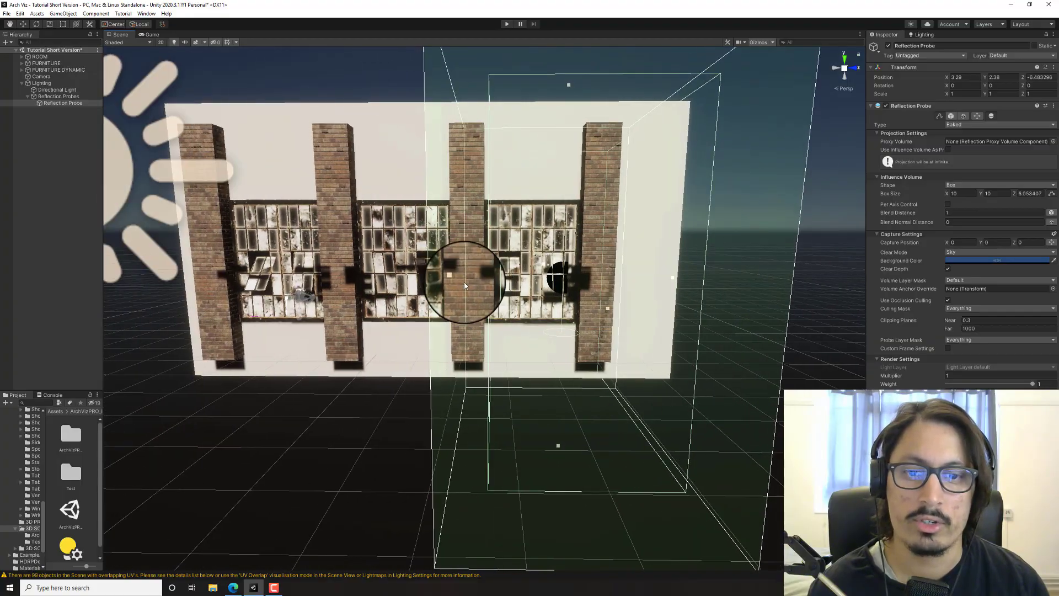
# - Fit the influence box to the room, reducing its height to about 7.6 and extending its Z size to about 6.15
pyautogui.press('w')
pyautogui.moveTo(405, 293); pyautogui.dragTo(617, 301, button='right')
pyautogui.press('a')
pyautogui.press('a')
pyautogui.press('d')
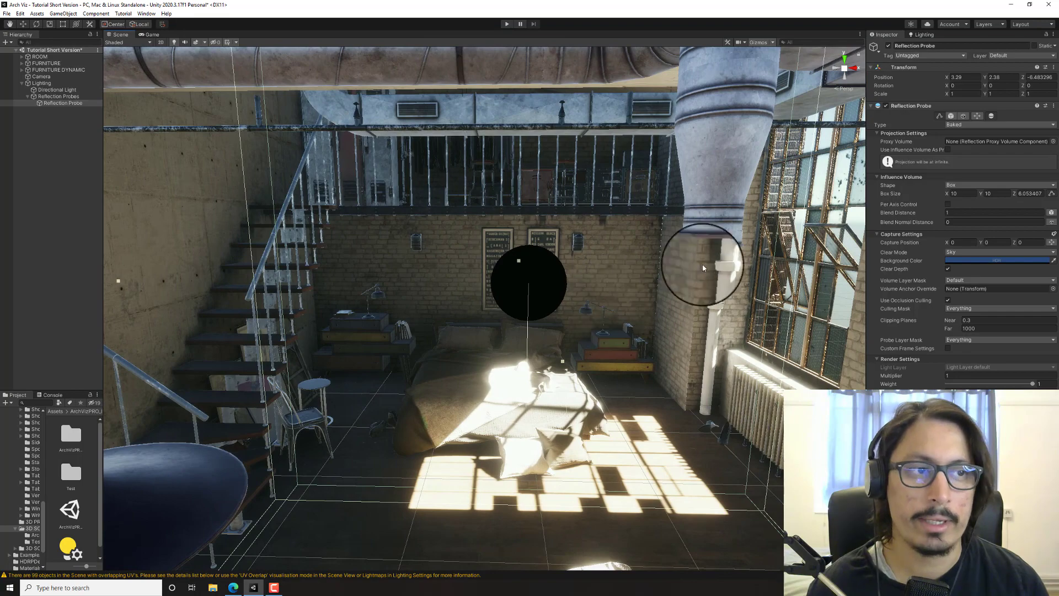
pyautogui.press('s')
pyautogui.moveTo(703, 263); pyautogui.dragTo(461, 214, button='right')
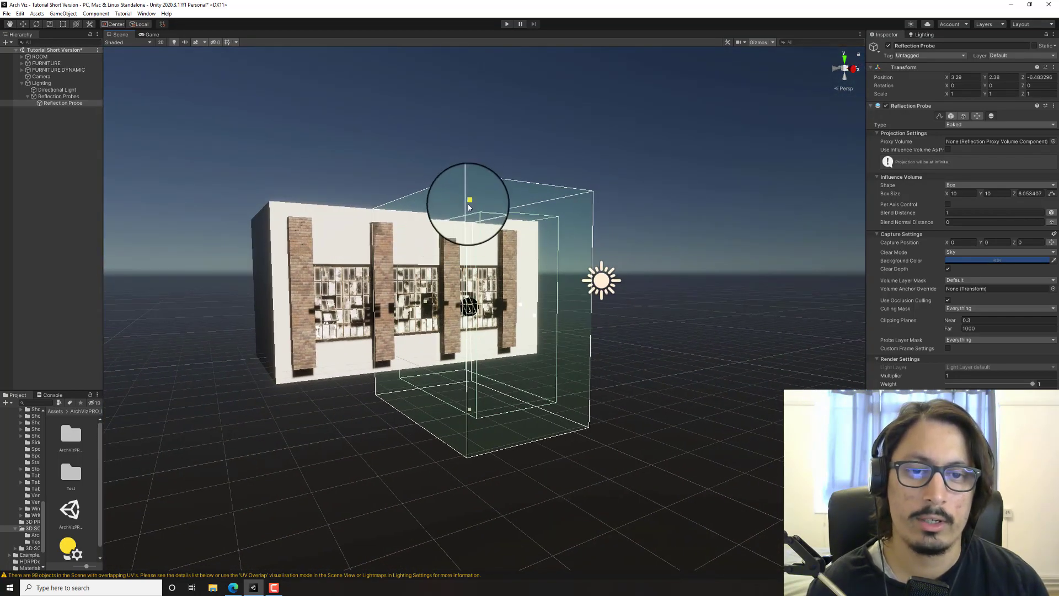
pyautogui.moveTo(470, 210); pyautogui.dragTo(470, 205)
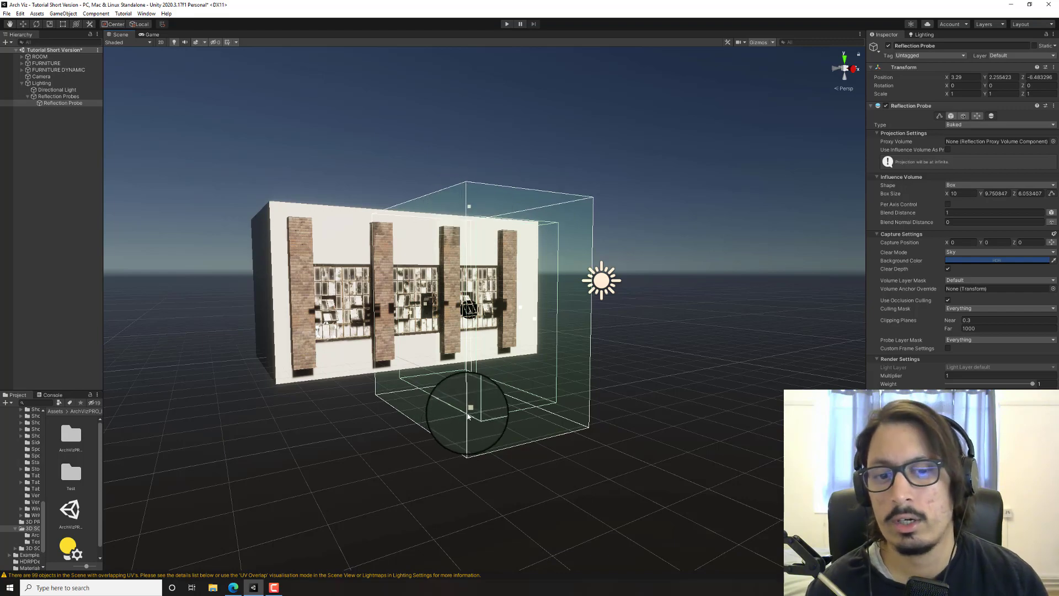
pyautogui.moveTo(470, 414); pyautogui.dragTo(472, 377)
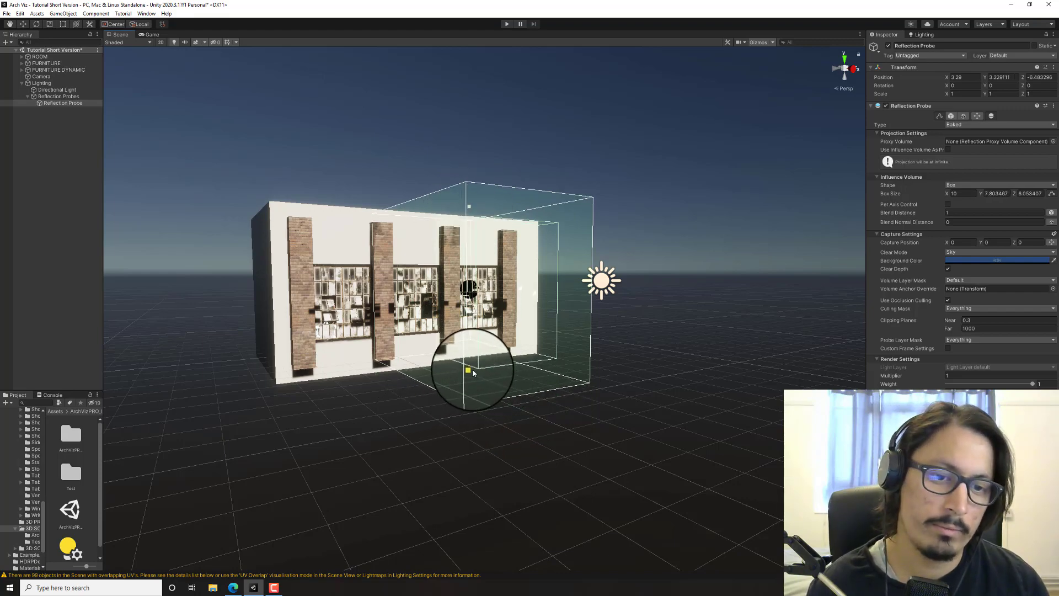
pyautogui.moveTo(482, 369); pyautogui.dragTo(468, 326, button='right')
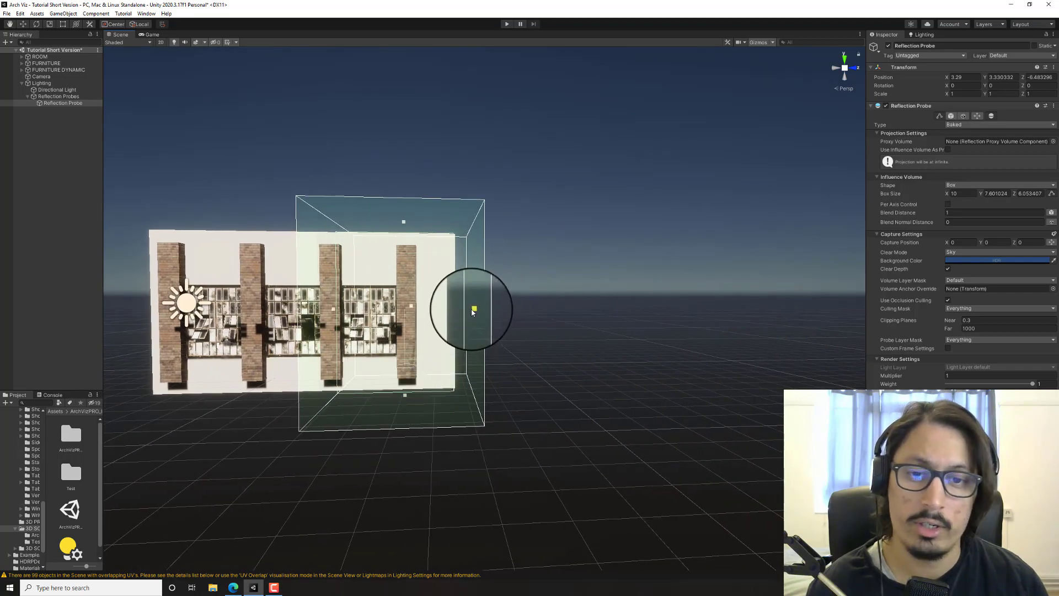
pyautogui.moveTo(473, 303)
pyautogui.mouseDown()
pyautogui.moveTo(462, 310)
pyautogui.moveTo(475, 313)
pyautogui.mouseUp()
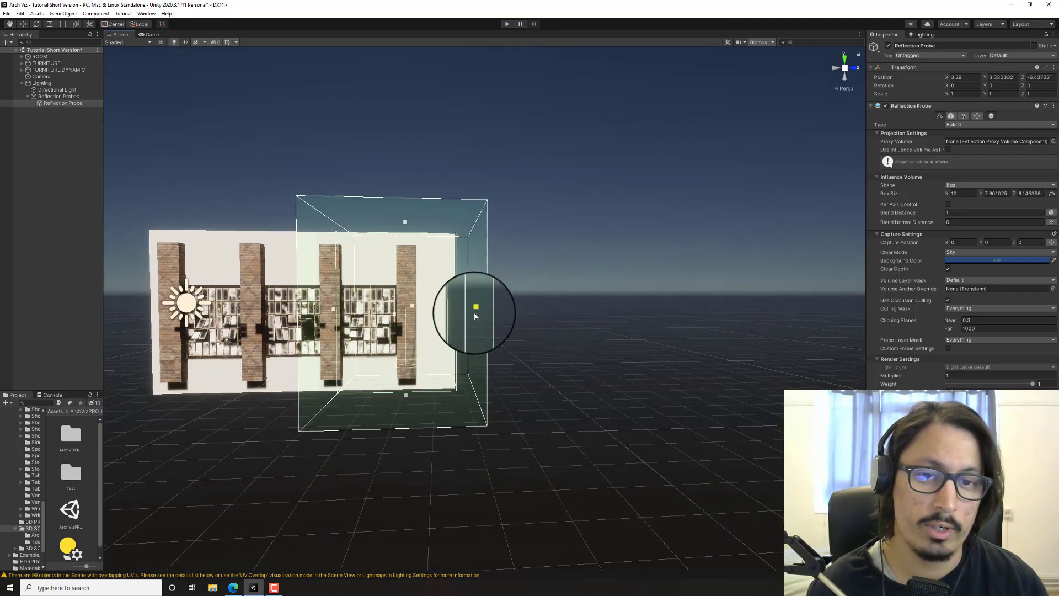
# - Shift the probe's capture point down and toward the staircase, to about X -1.85 and Y -1.24
pyautogui.press('a')
pyautogui.moveTo(432, 378); pyautogui.dragTo(605, 410, button='right')
pyautogui.press('w')
pyautogui.moveTo(497, 396); pyautogui.dragTo(544, 355, button='right')
pyautogui.press('s')
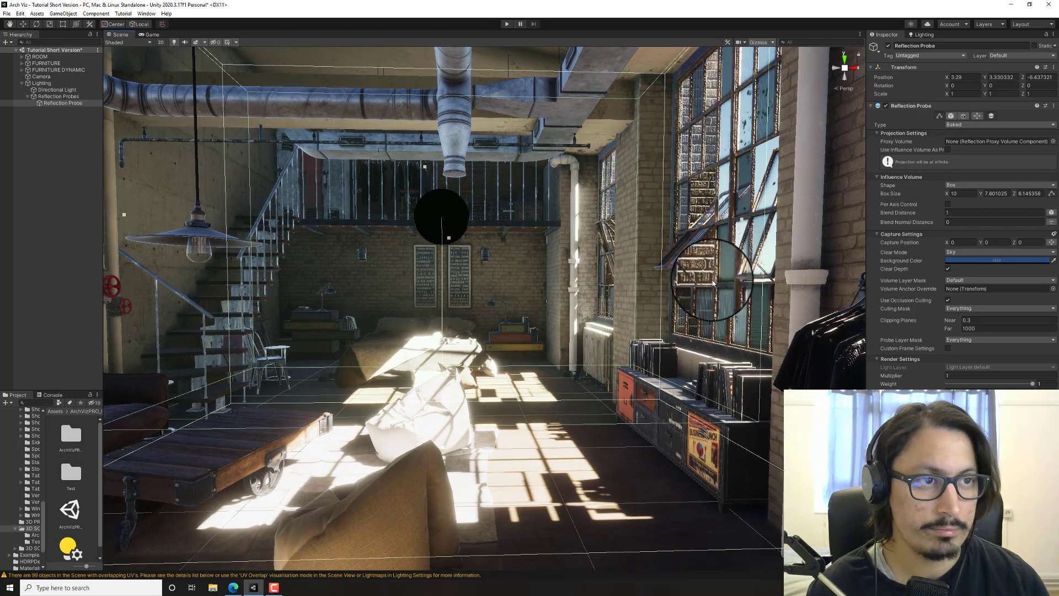
pyautogui.click(977, 122)
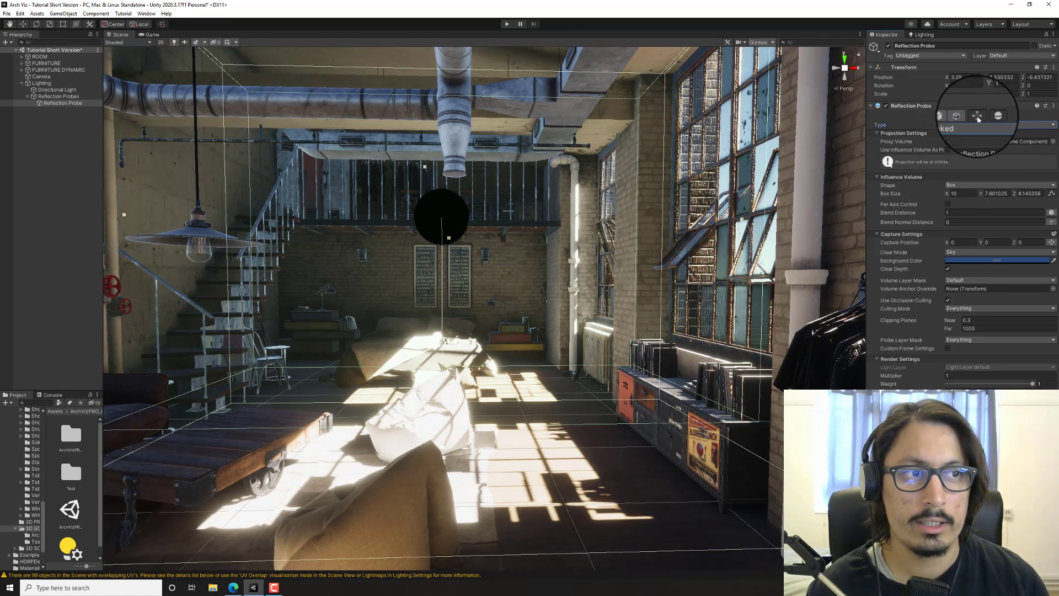
pyautogui.press('f')
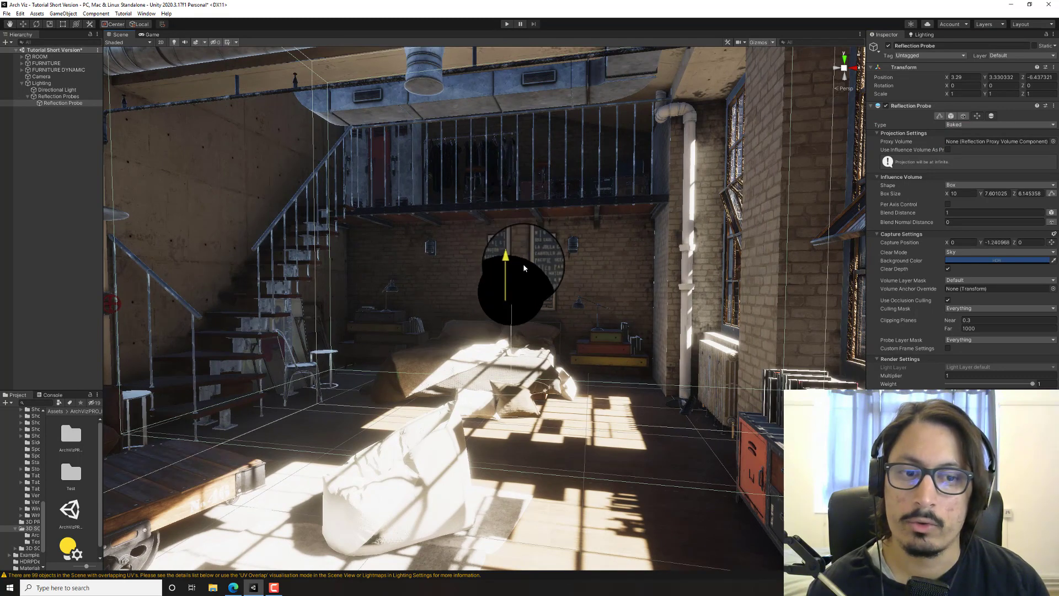
pyautogui.moveTo(511, 280); pyautogui.dragTo(495, 221, button='right')
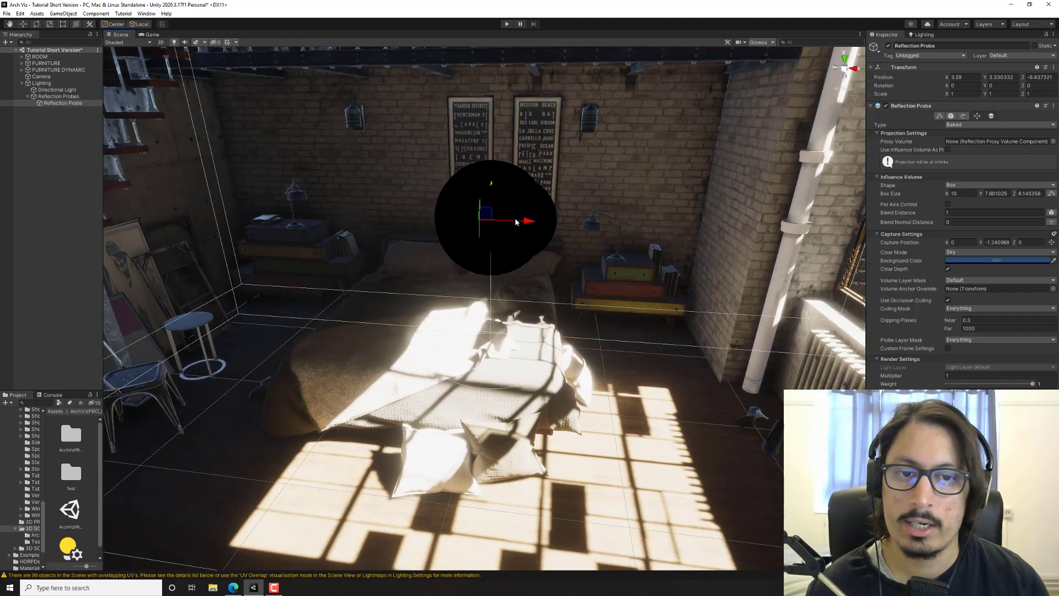
pyautogui.moveTo(489, 225); pyautogui.dragTo(302, 264)
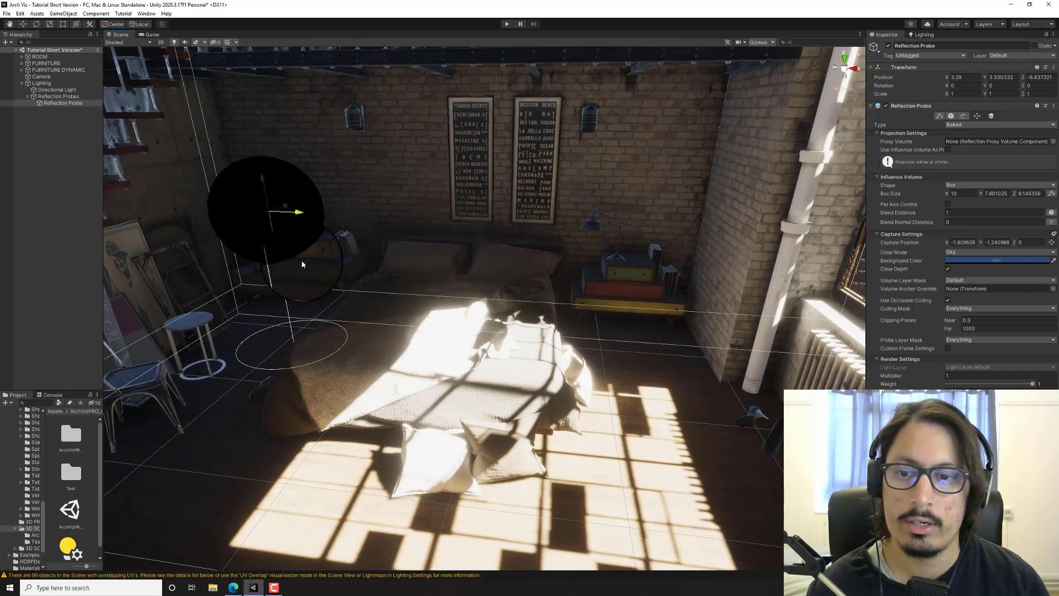
pyautogui.moveTo(381, 310); pyautogui.dragTo(390, 262, button='right')
pyautogui.press('s')
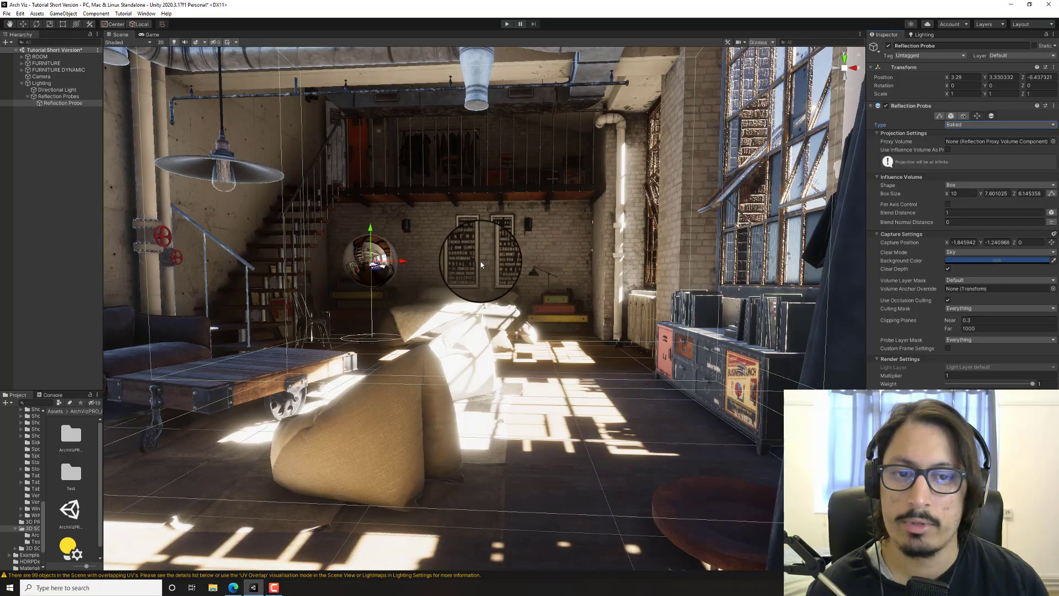
# - Duplicate the reflection probe and move the copy along the window wall to about Z -10.01
pyautogui.moveTo(485, 255); pyautogui.dragTo(343, 305, button='right')
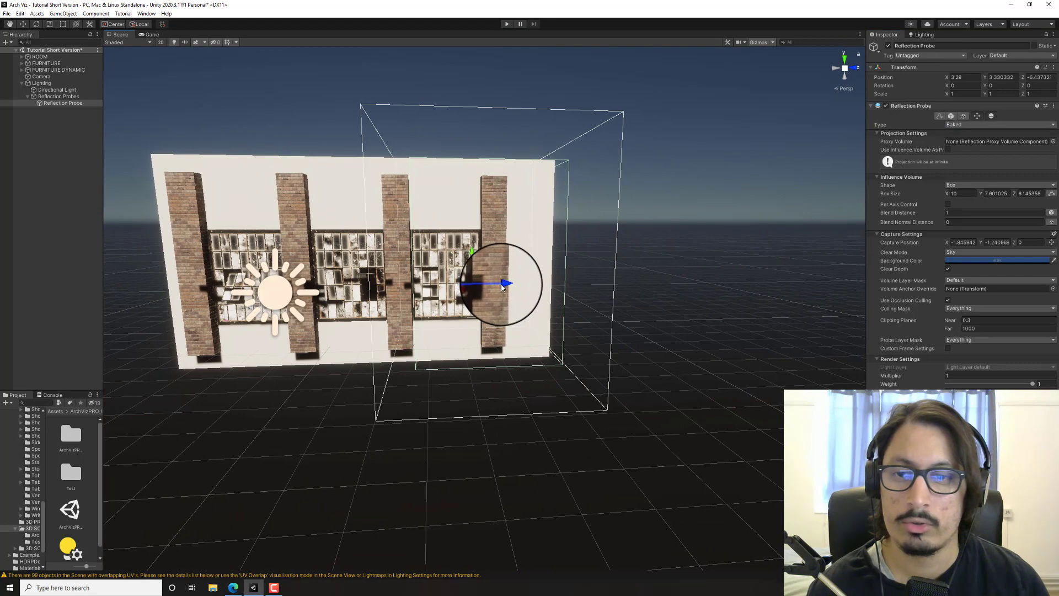
pyautogui.hotkey('ctrl', 'd')
pyautogui.press('w')
pyautogui.moveTo(507, 261); pyautogui.dragTo(438, 295)
pyautogui.moveTo(438, 296); pyautogui.dragTo(490, 255, button='right')
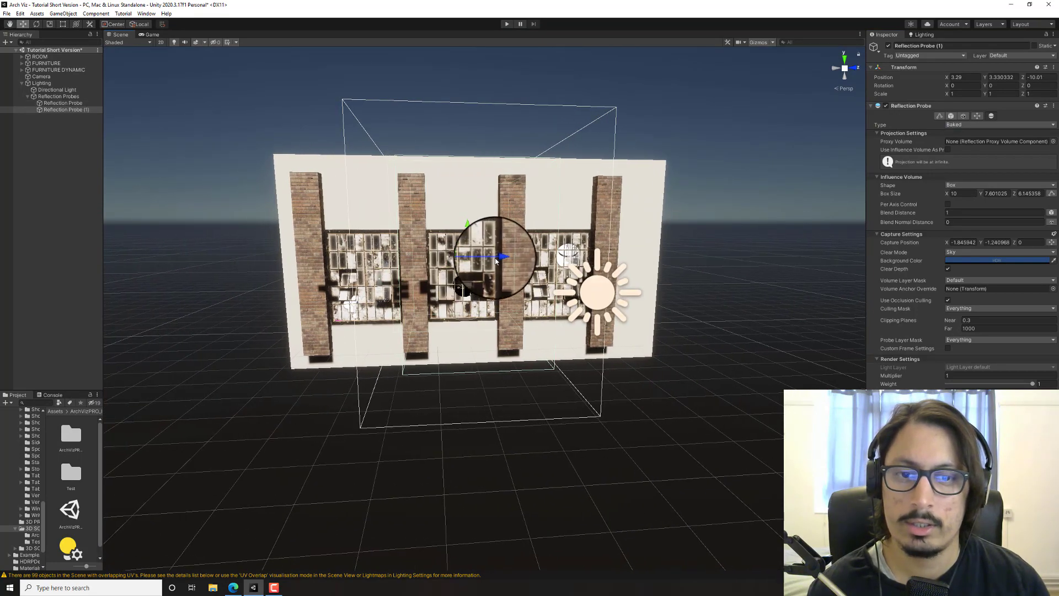
# - Duplicate the second probe and move the new copy further along the room to about Z -12.92
pyautogui.hotkey('ctrl', 'd')
pyautogui.moveTo(474, 258); pyautogui.dragTo(408, 279)
pyautogui.press('w')
pyautogui.moveTo(463, 296); pyautogui.dragTo(591, 289, button='right')
# - Lower the capture point of Reflection Probe (1) to about Y -1.81, with X at about -1.82
pyautogui.doubleClick(65, 110)
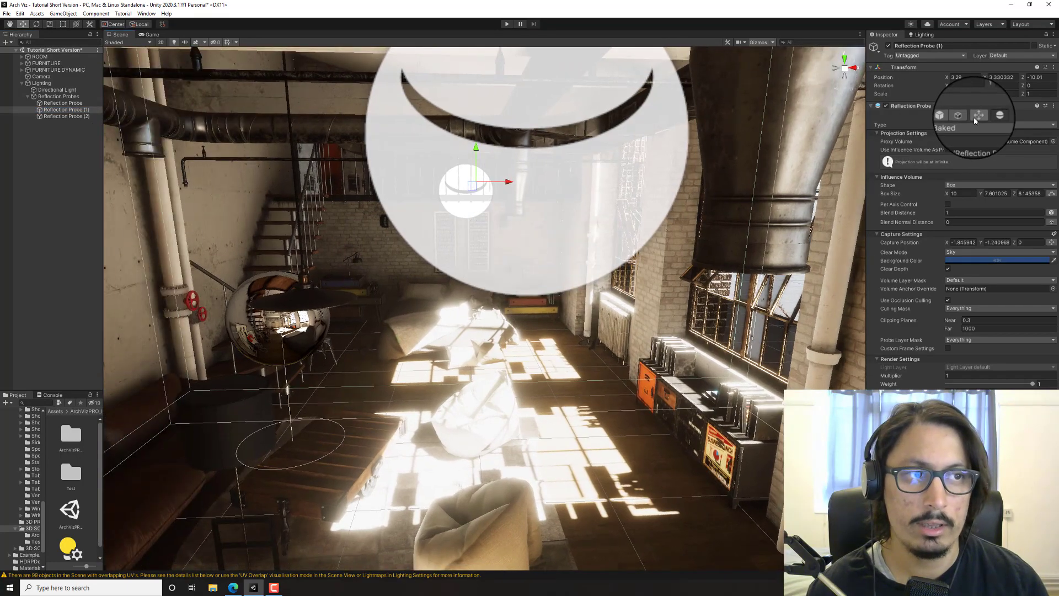
pyautogui.click(975, 118)
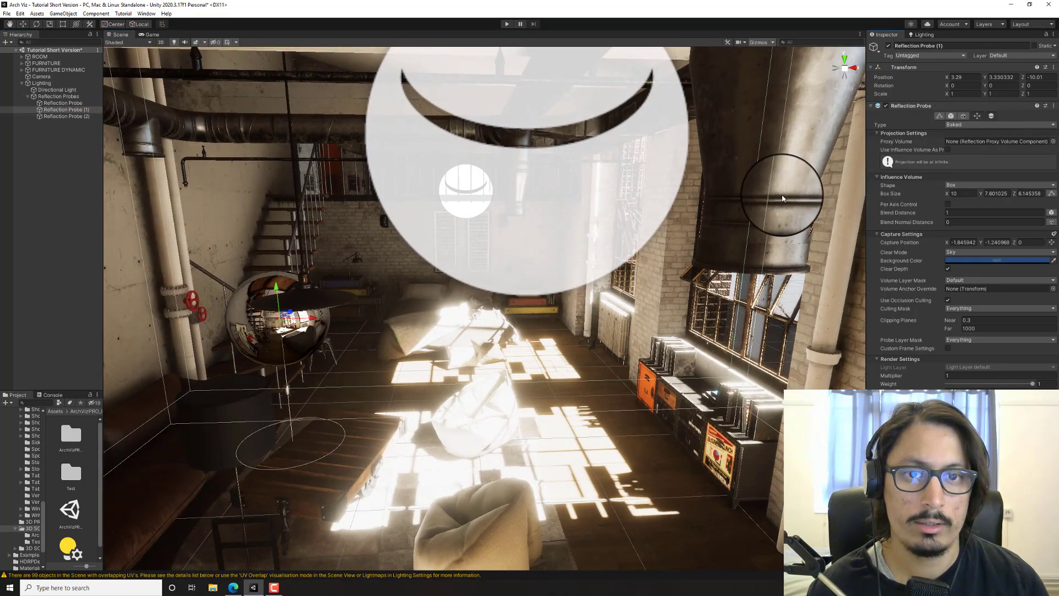
pyautogui.moveTo(651, 225); pyautogui.dragTo(568, 232, button='right')
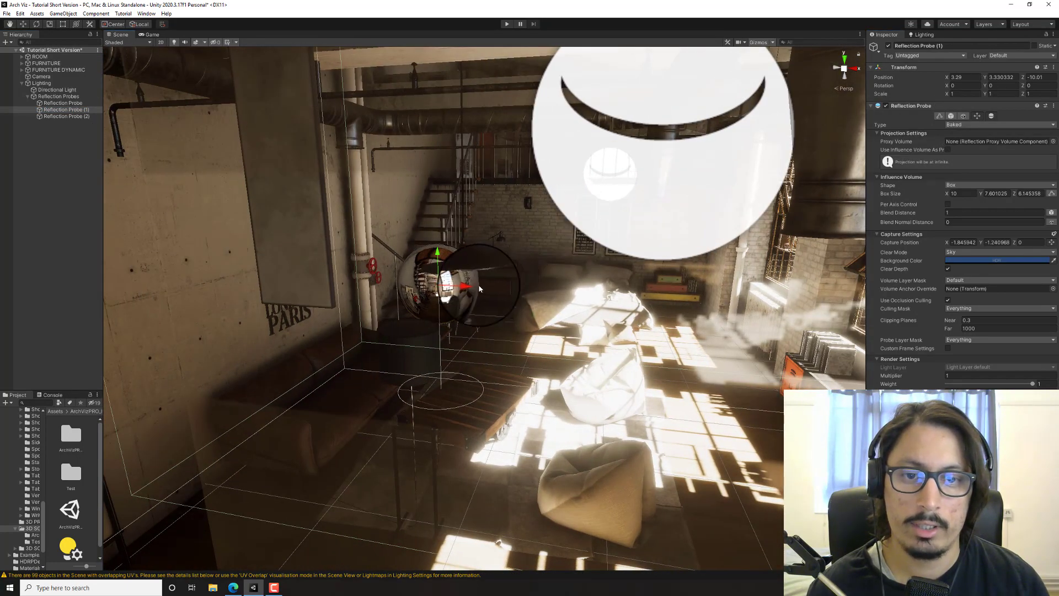
pyautogui.moveTo(473, 289); pyautogui.dragTo(421, 297)
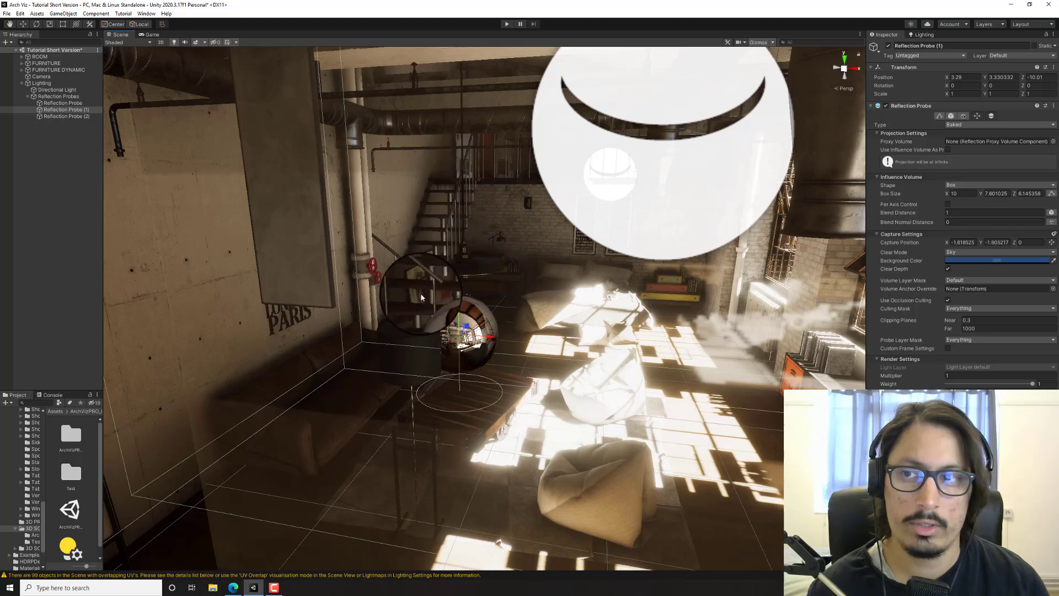
# - Shift the capture point of Reflection Probe (2) near the floor lamp to about Y -1.49 and Z -0.62
pyautogui.doubleClick(53, 118)
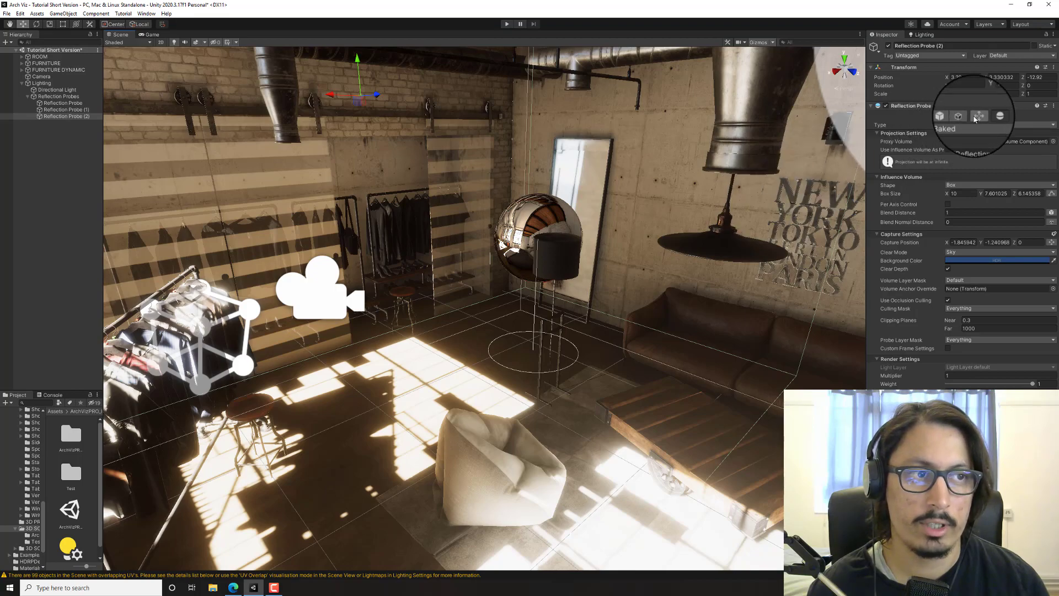
pyautogui.click(976, 117)
pyautogui.keyDown('alt'); pyautogui.moveTo(543, 243); pyautogui.dragTo(596, 224); pyautogui.keyUp('alt')
pyautogui.moveTo(612, 242); pyautogui.dragTo(514, 206, button='right')
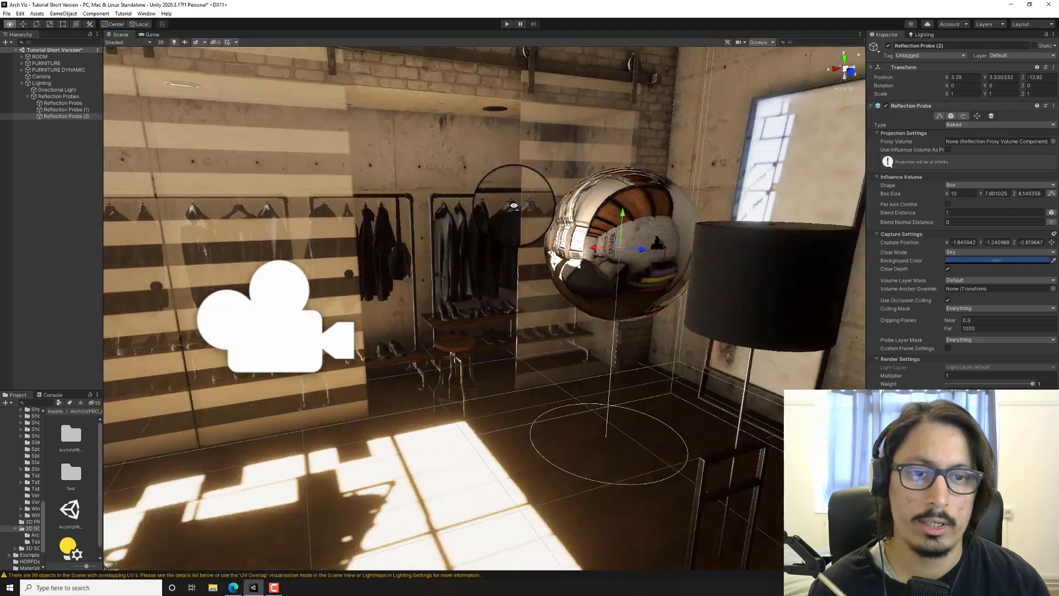
pyautogui.keyDown('alt'); pyautogui.moveTo(514, 205); pyautogui.dragTo(589, 257); pyautogui.keyUp('alt')
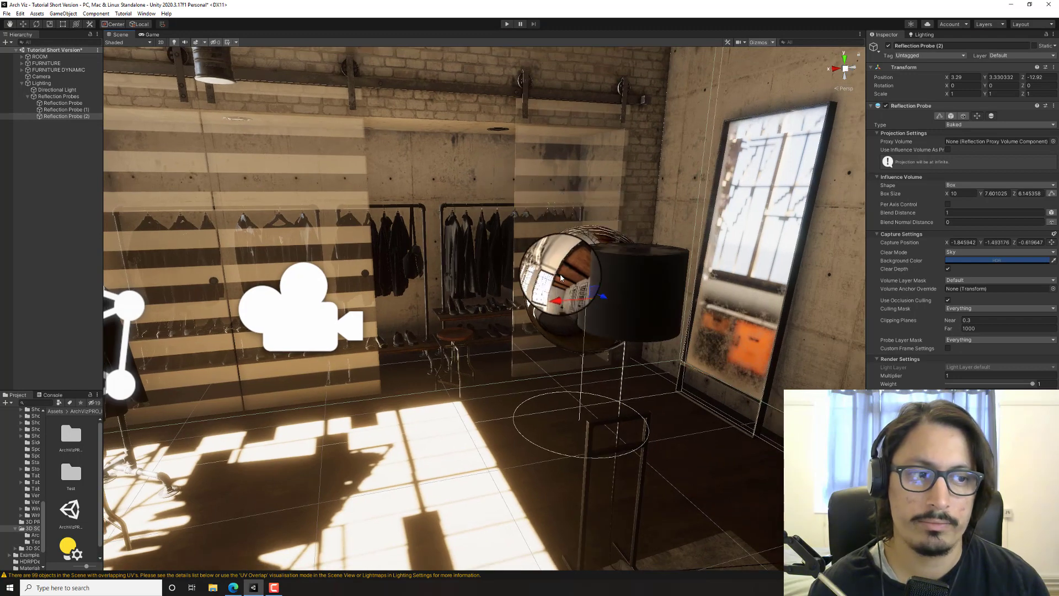
# - Bake all three reflection probes together and inspect the reflection in the standing mirror around Reflection Probe (2)
pyautogui.keyDown('shift'); pyautogui.click(55, 105); pyautogui.keyUp('shift')
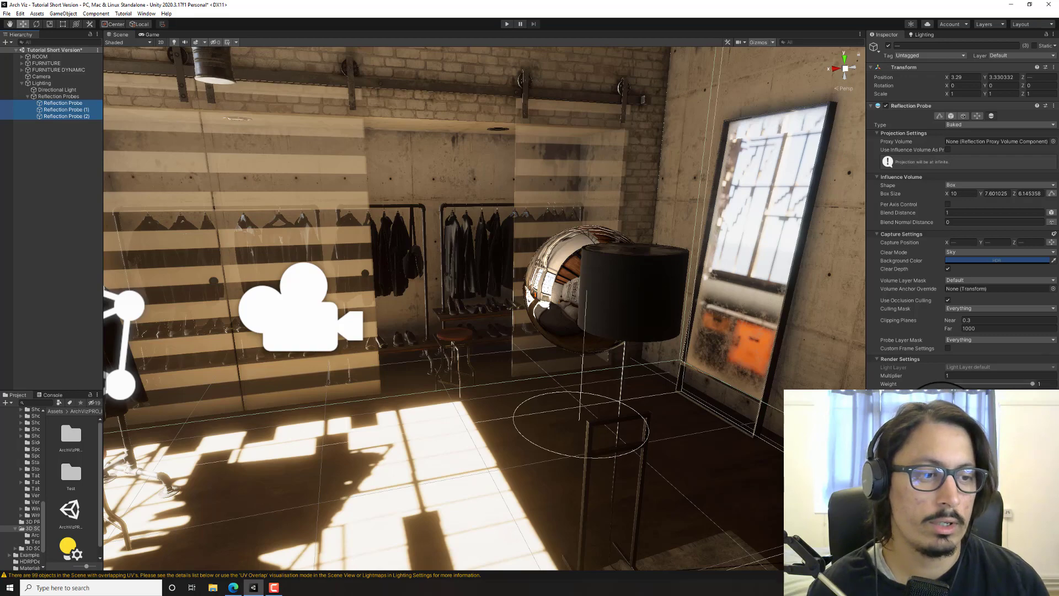
pyautogui.click(930, 413)
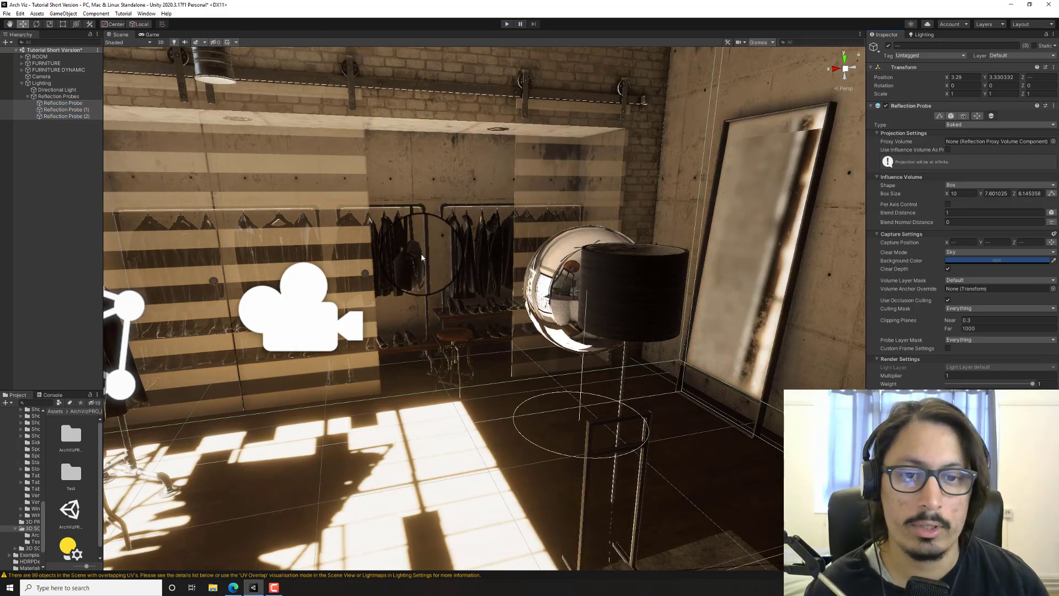
pyautogui.moveTo(439, 271); pyautogui.dragTo(611, 300, button='right')
pyautogui.click(353, 319)
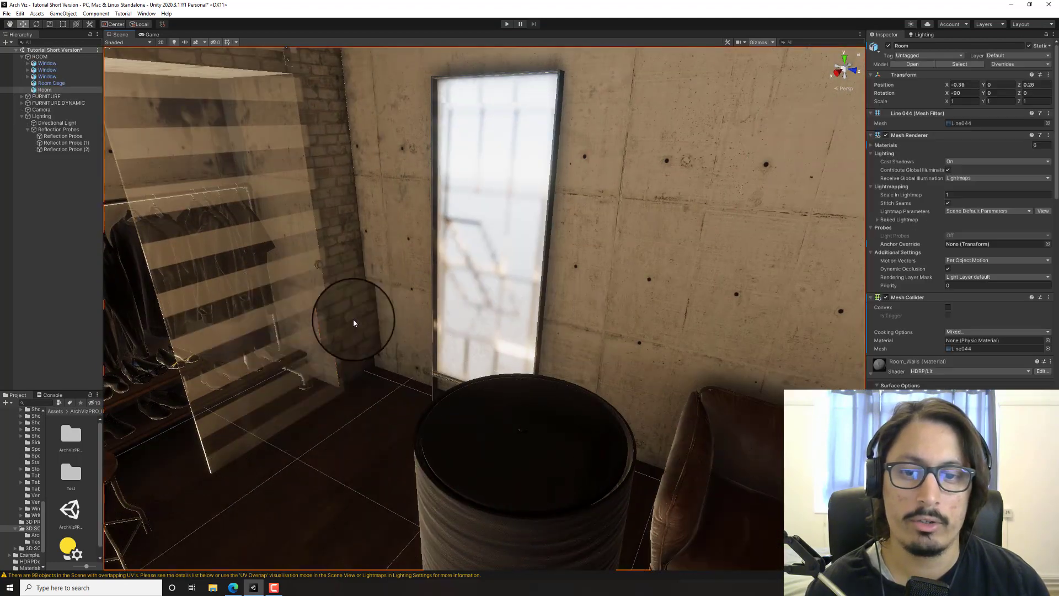
pyautogui.doubleClick(66, 150)
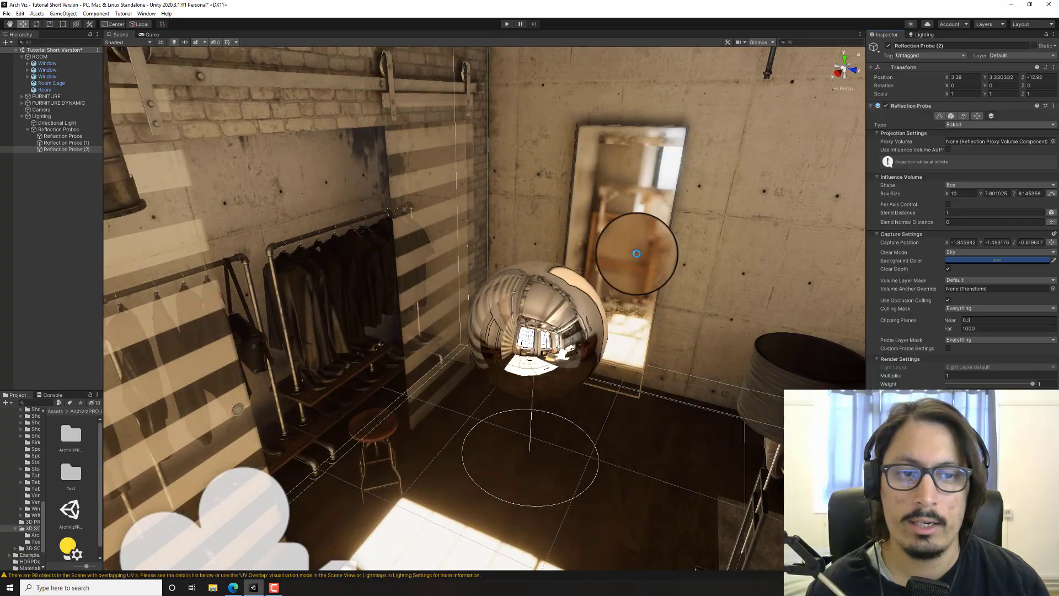
pyautogui.moveTo(636, 253); pyautogui.dragTo(666, 243, button='right')
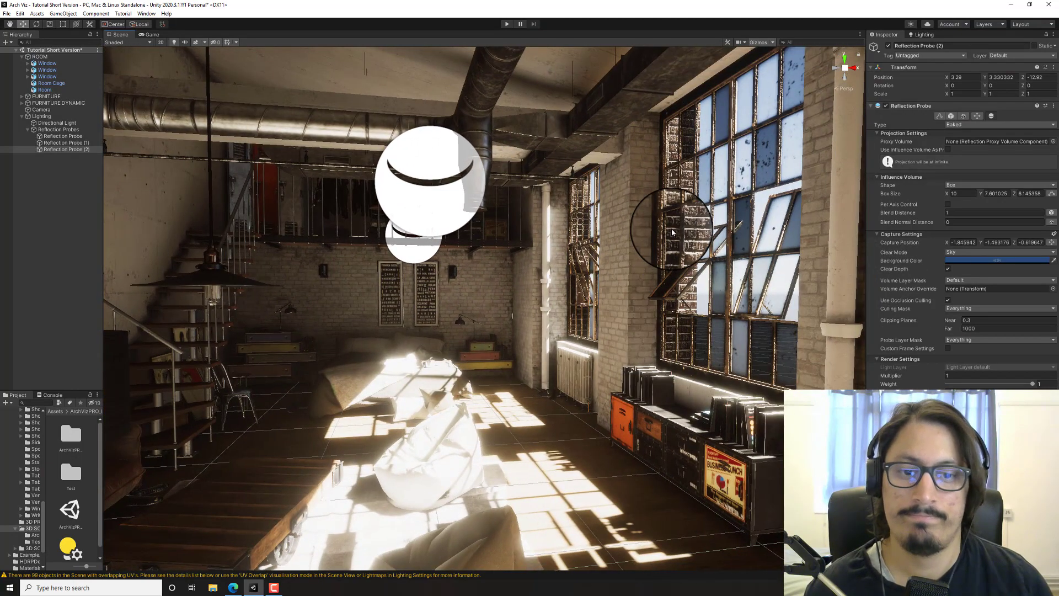
# - Hide the scene gizmos and raise the multiplier of all three reflection probes to about 5.3
pyautogui.click(760, 43)
pyautogui.moveTo(717, 193); pyautogui.dragTo(137, 178, button='right')
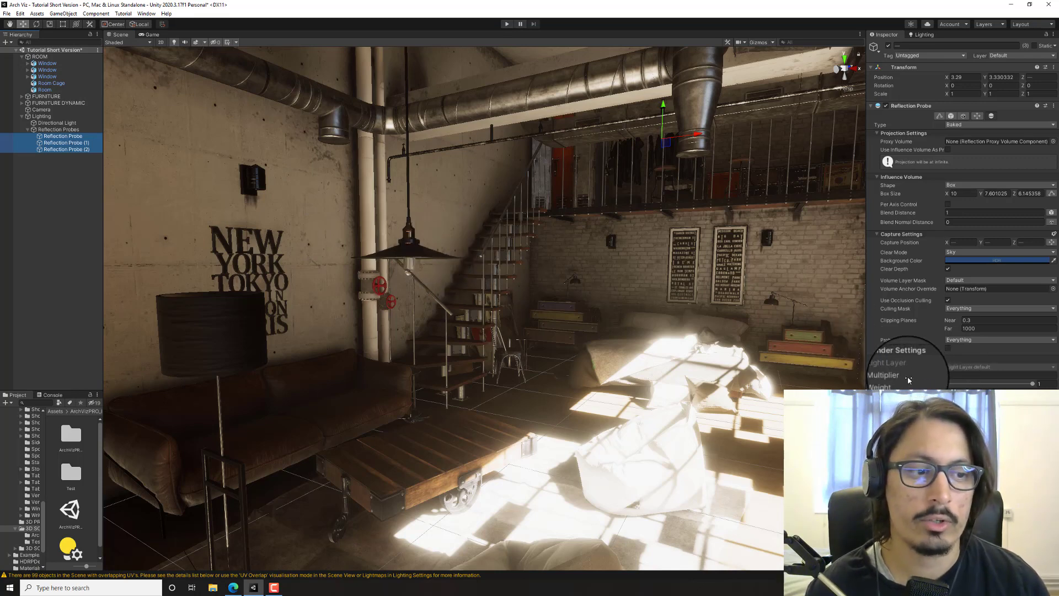
pyautogui.moveTo(933, 377); pyautogui.dragTo(968, 376)
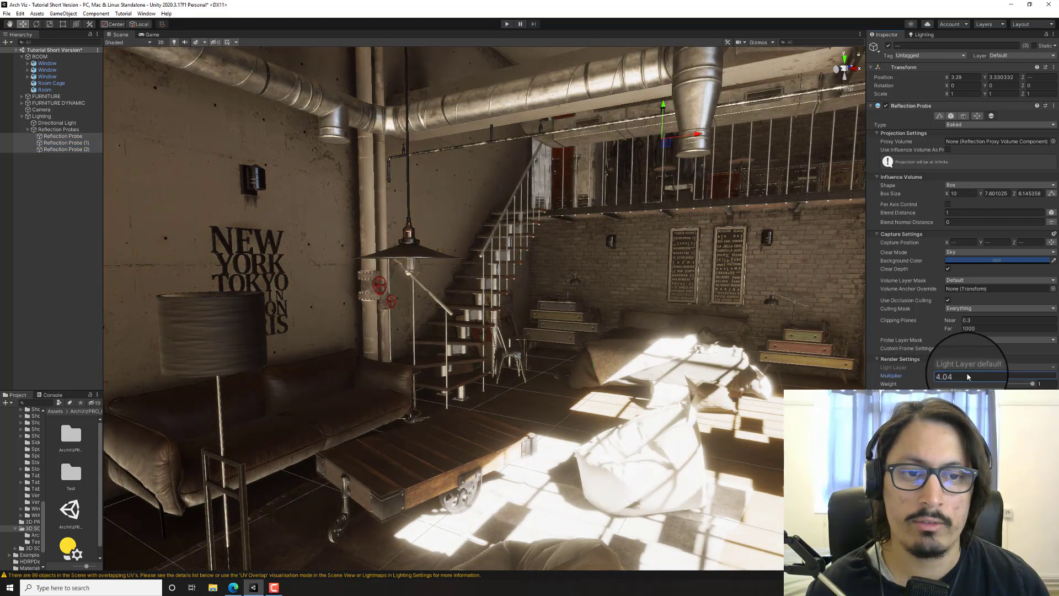
pyautogui.moveTo(478, 298); pyautogui.dragTo(537, 293, button='right')
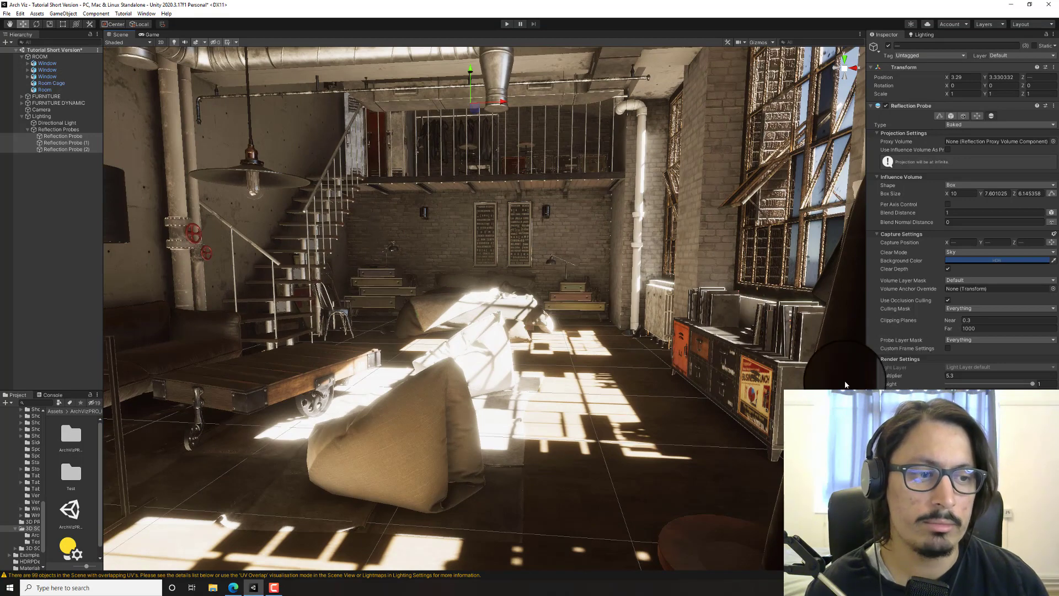
pyautogui.press('a')
pyautogui.moveTo(610, 314); pyautogui.dragTo(639, 321, button='right')
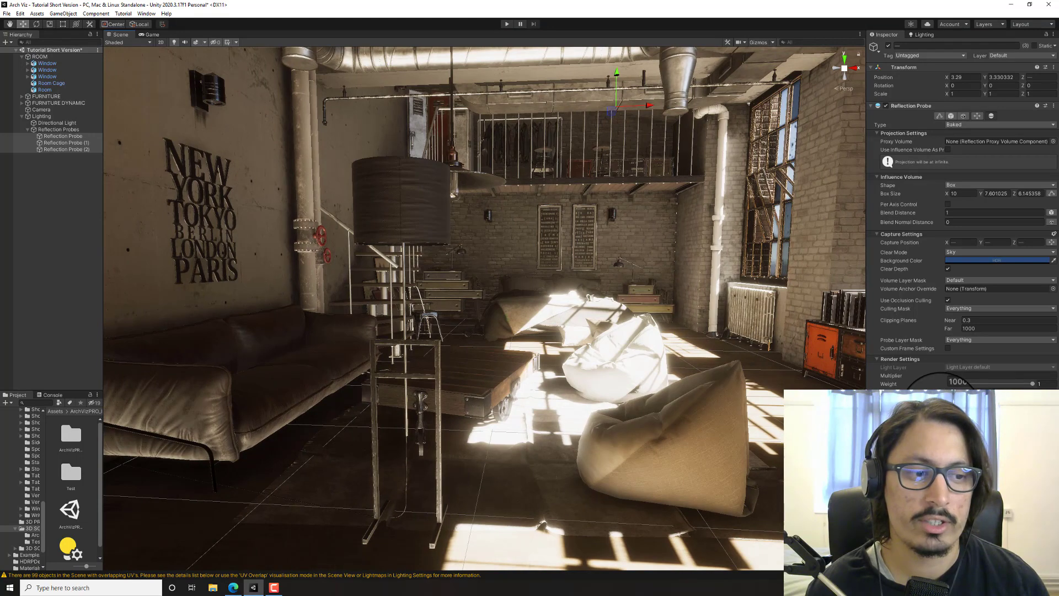
# - Try lower weights, down to about 0.11, on all three reflection probes to compare the room's lighting
pyautogui.click(940, 414)
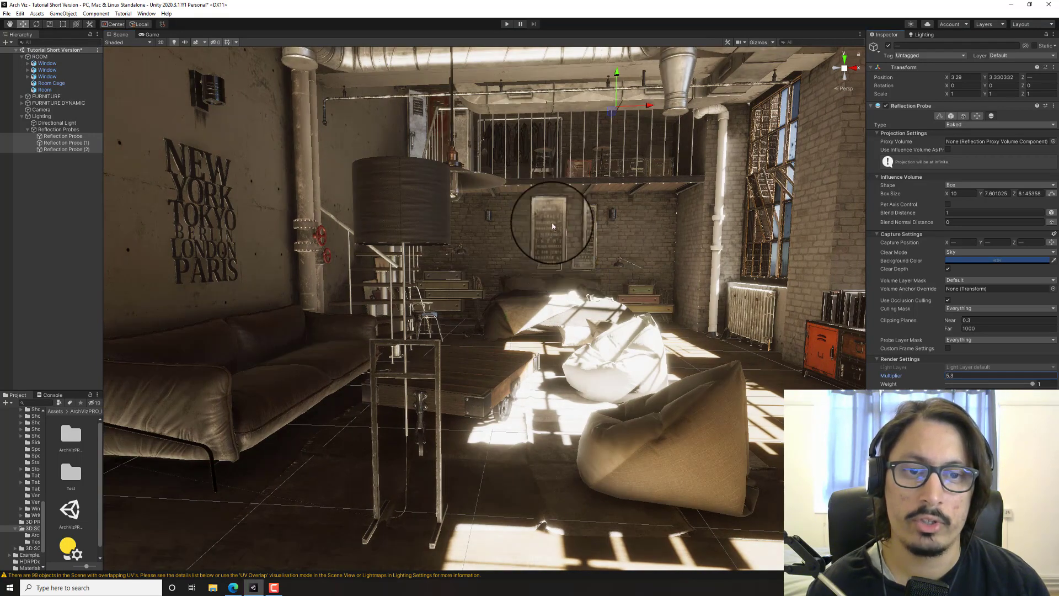
pyautogui.moveTo(461, 252); pyautogui.dragTo(460, 229, button='right')
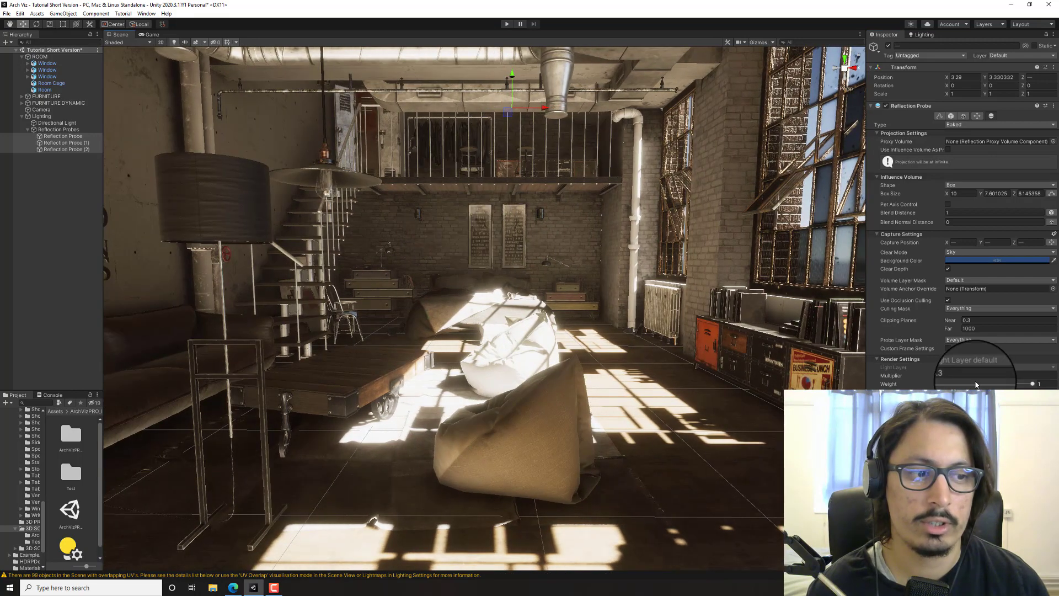
pyautogui.moveTo(1033, 384); pyautogui.dragTo(957, 388)
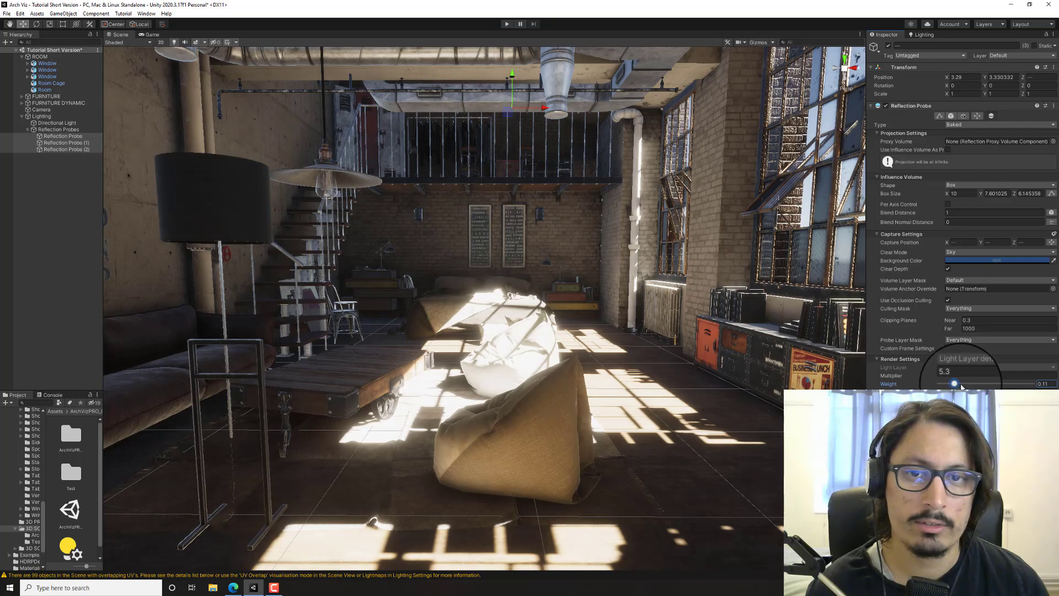
pyautogui.moveTo(978, 388); pyautogui.dragTo(1008, 386)
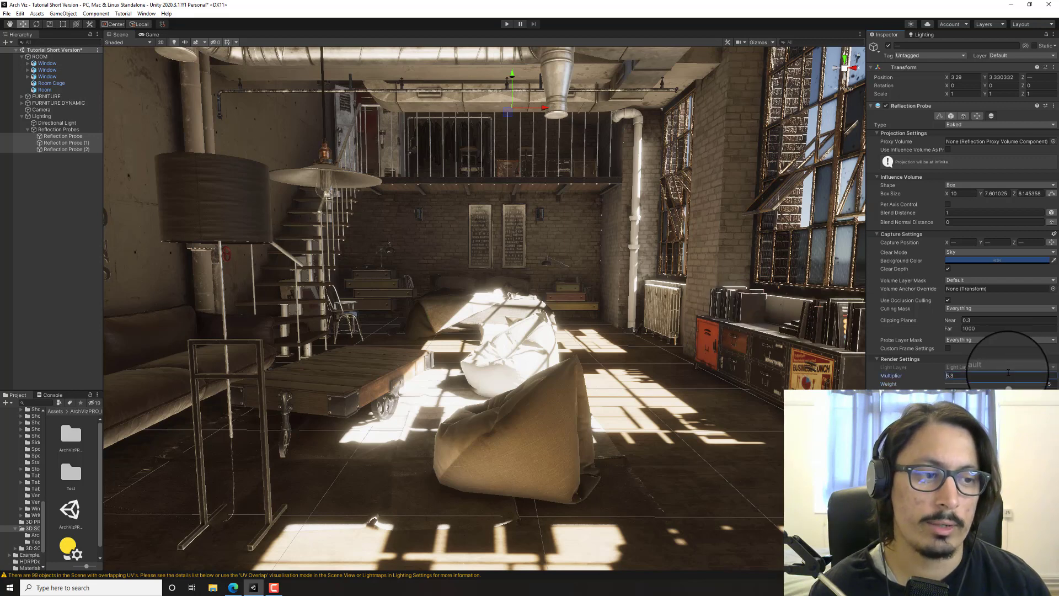
# - Try a multiplier of 1 with the weight at full 1 on all three reflection probes
pyautogui.write('1')
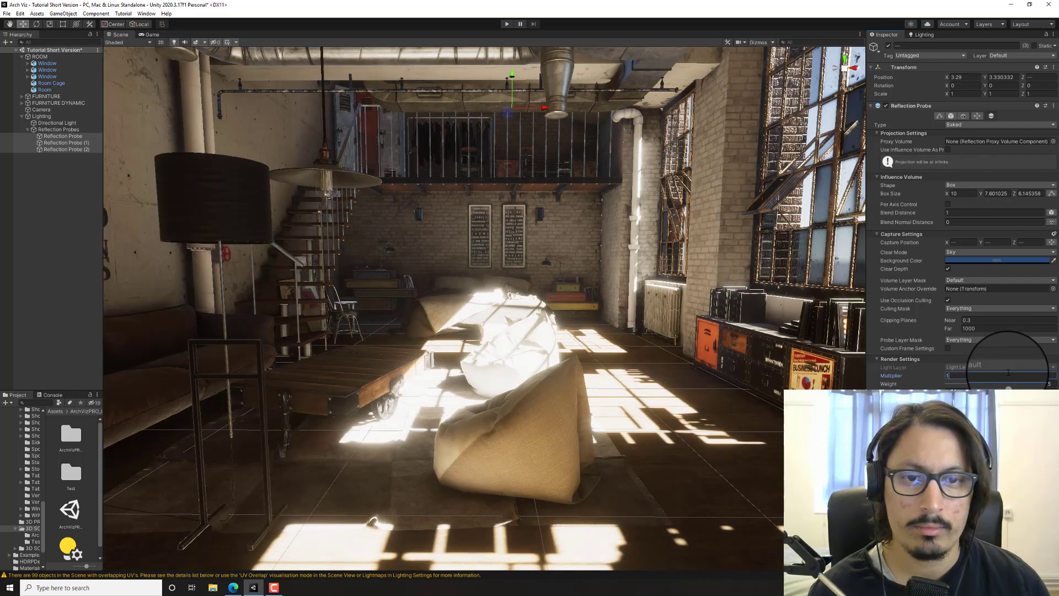
pyautogui.click(1008, 383)
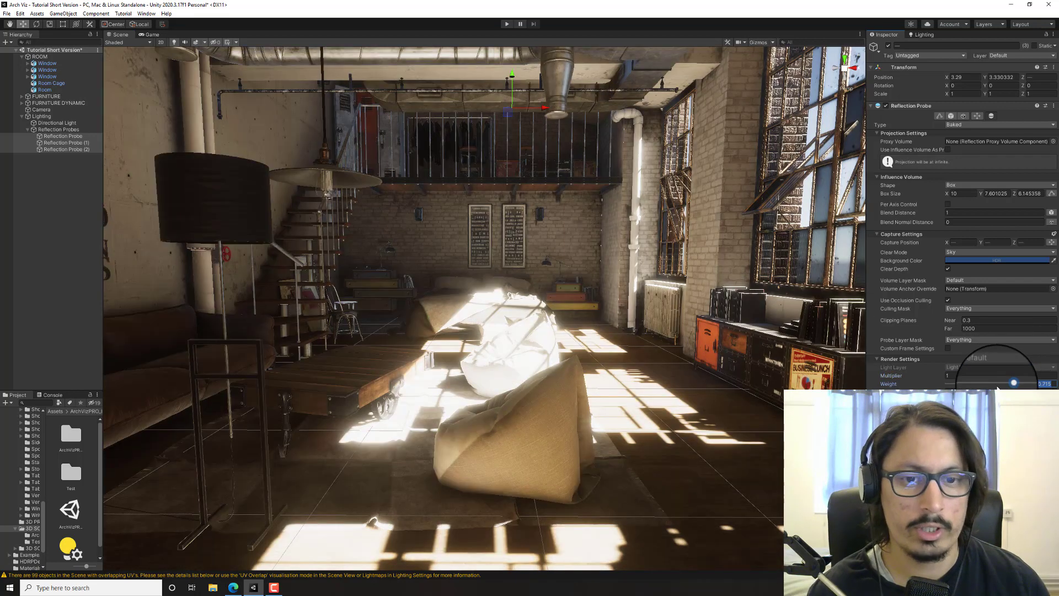
pyautogui.moveTo(997, 388); pyautogui.dragTo(1040, 386)
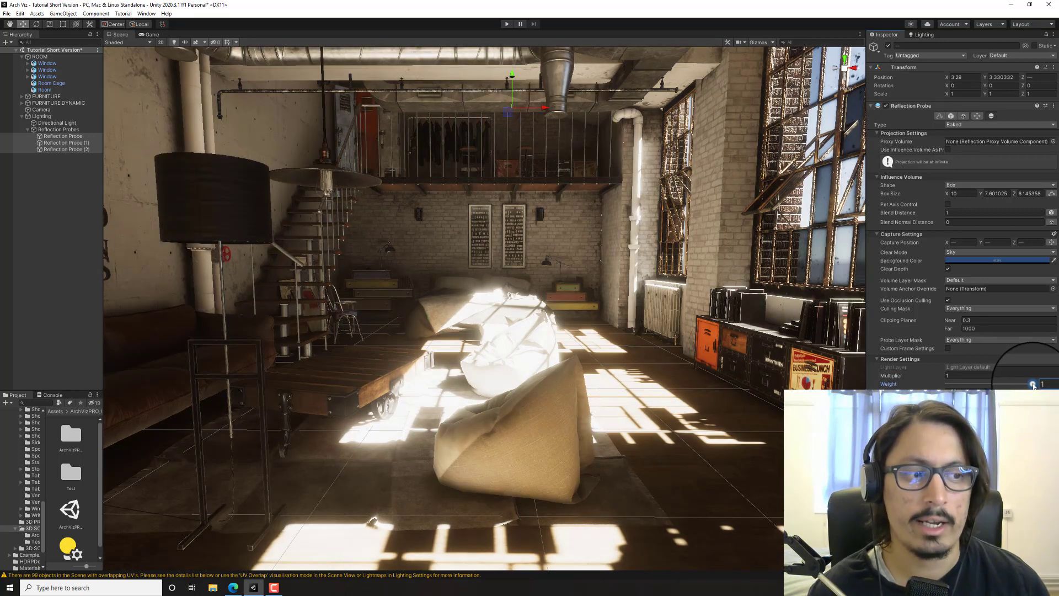
# - Set the weight to 0.5 and the multiplier to 3 on all three reflection probes, and check the room's lighting
pyautogui.click(1046, 381)
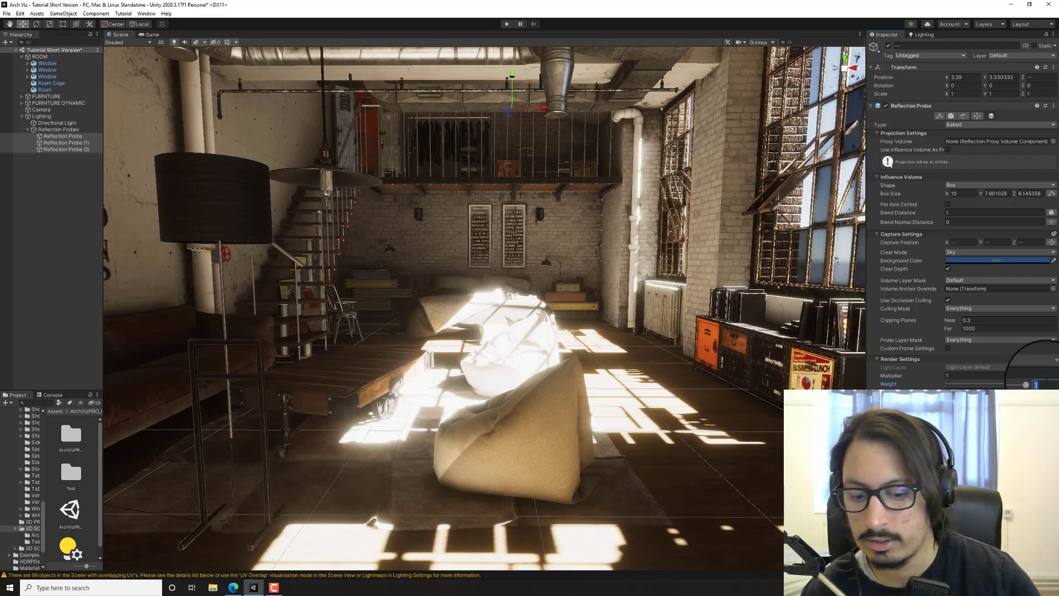
pyautogui.write('0.5')
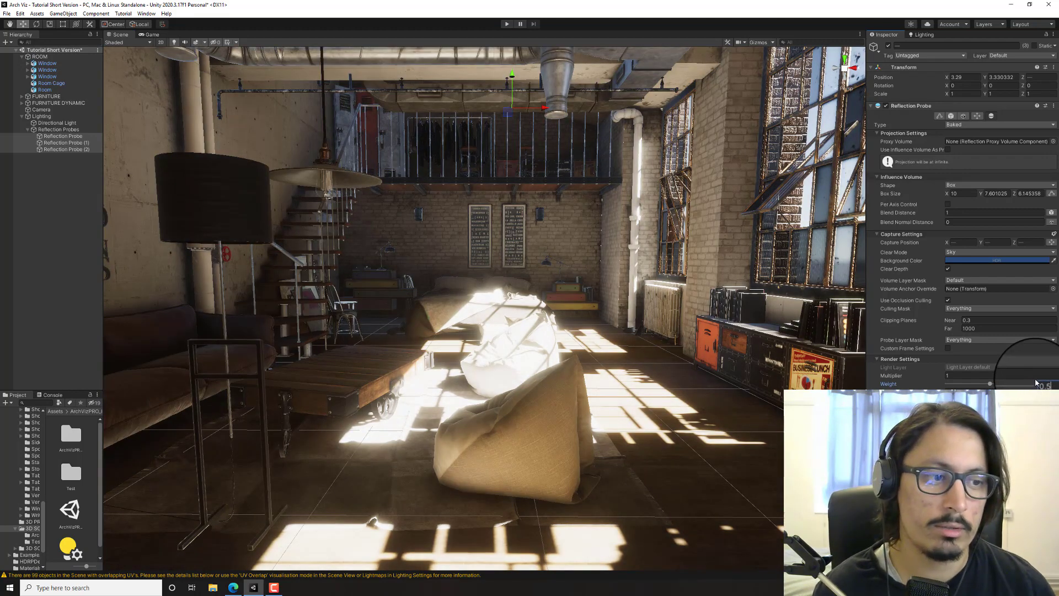
pyautogui.click(1032, 375)
pyautogui.write('3')
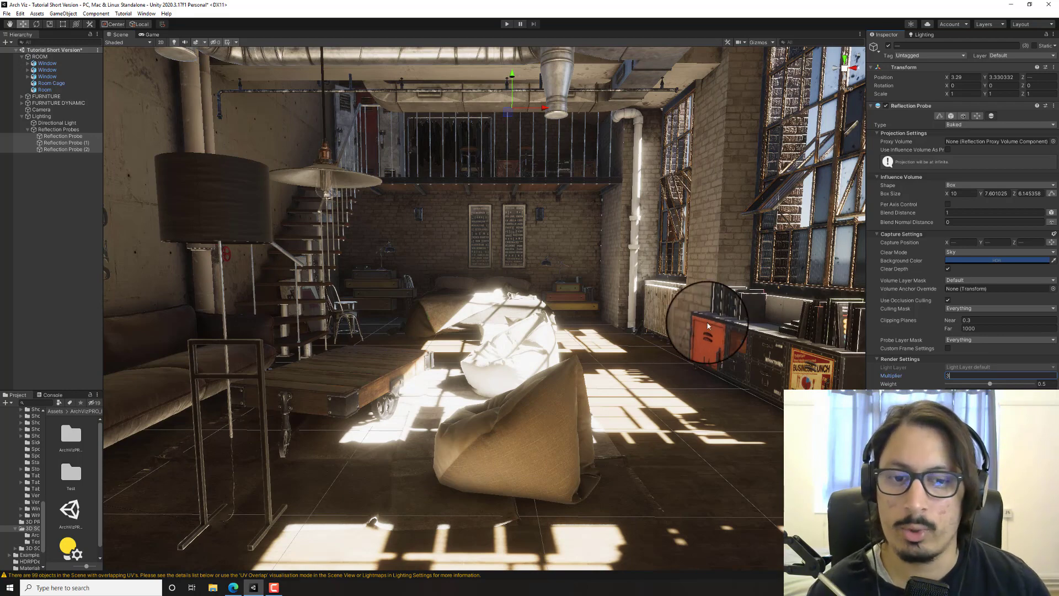
pyautogui.moveTo(585, 272); pyautogui.dragTo(561, 271, button='right')
pyautogui.press('d')
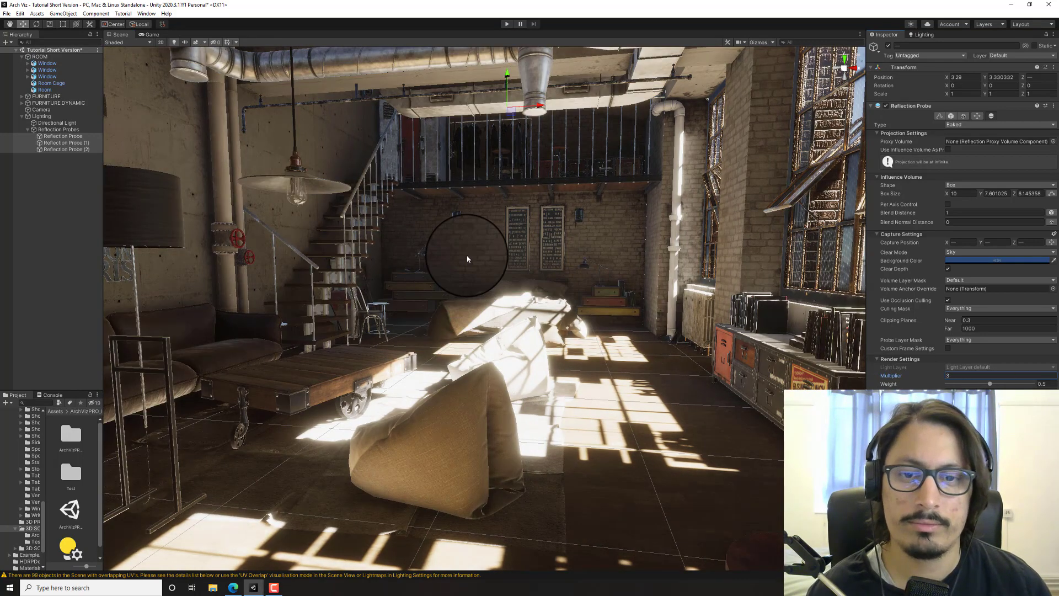
pyautogui.moveTo(466, 243); pyautogui.dragTo(470, 253, button='right')
pyautogui.press('d')
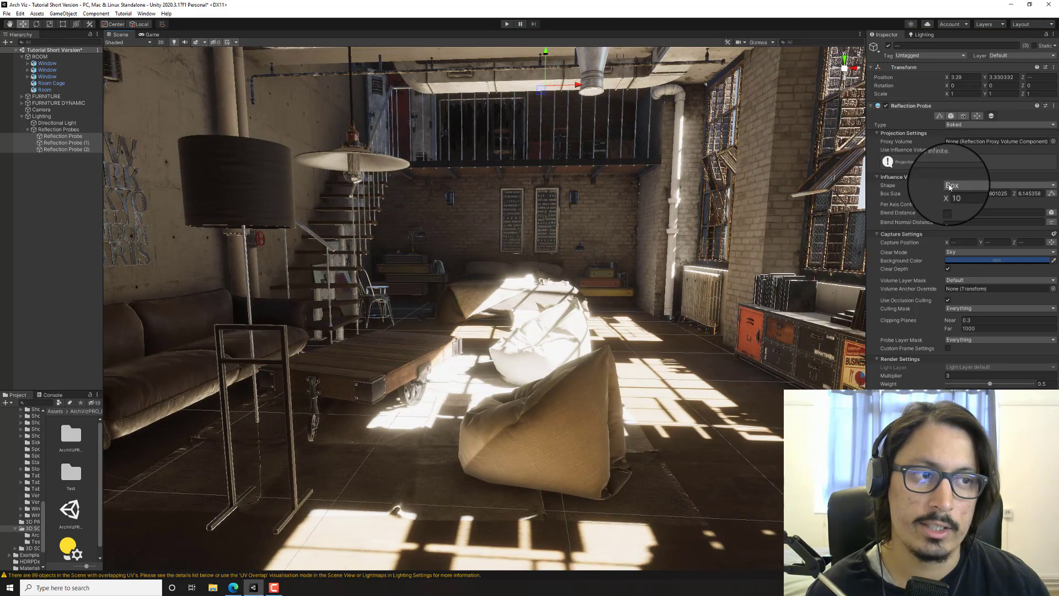
# - Review the influence volume's shape options, per-axis control and blend distance for the three reflection probes
pyautogui.click(950, 186)
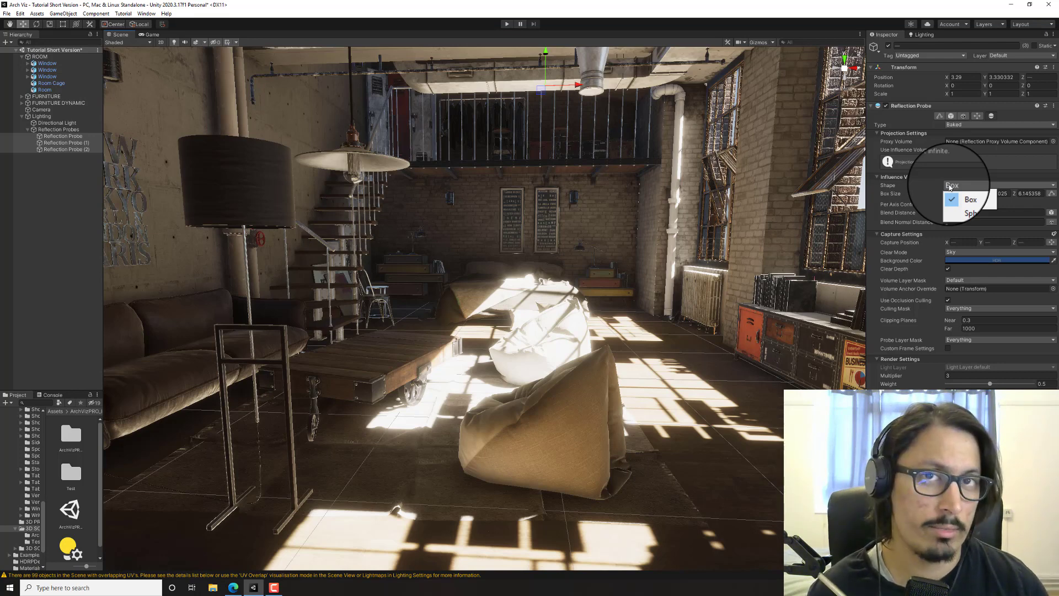
pyautogui.click(912, 206)
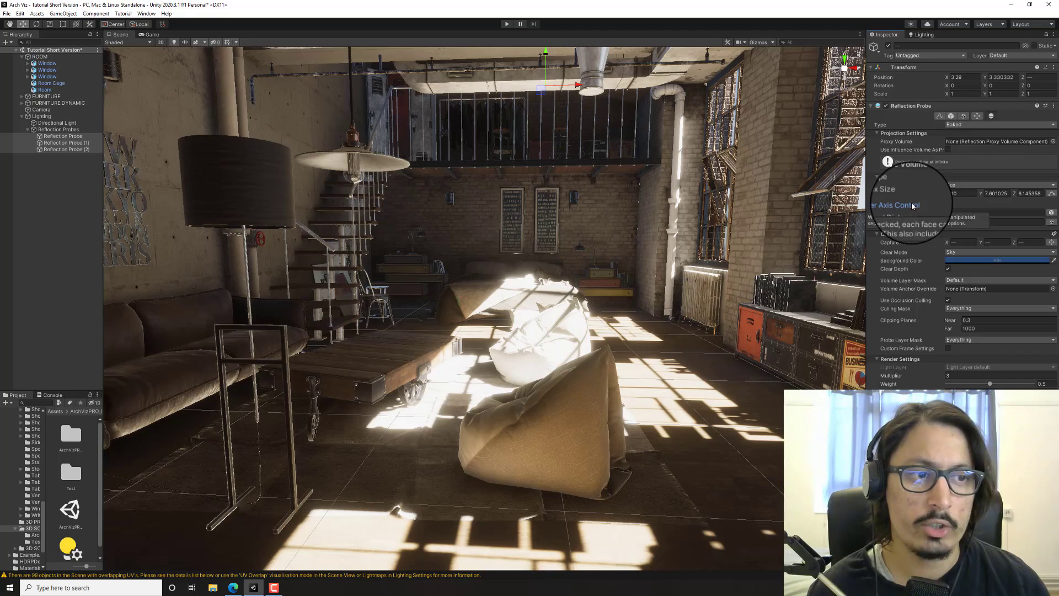
pyautogui.click(905, 213)
pyautogui.write('1')
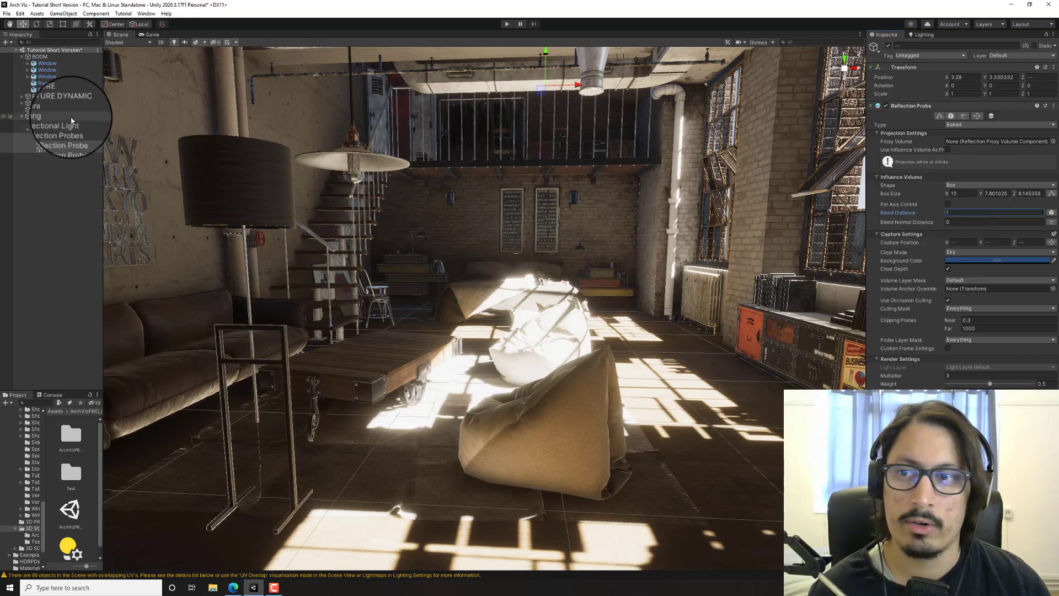
# - Show the scene gizmos again and examine the influence box of the first Reflection Probe from outside the room
pyautogui.click(69, 135)
pyautogui.press('f')
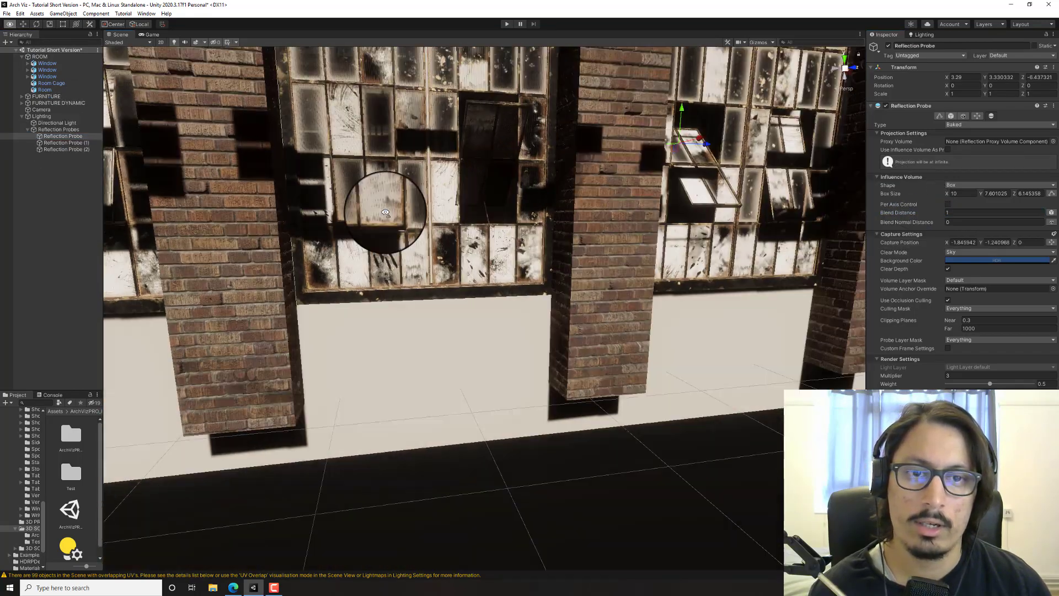
pyautogui.moveTo(385, 212); pyautogui.dragTo(378, 210, button='right')
pyautogui.press('s')
pyautogui.click(759, 42)
pyautogui.press('w')
pyautogui.press('d')
pyautogui.moveTo(676, 165); pyautogui.dragTo(649, 162, button='right')
pyautogui.press('s')
pyautogui.press('a')
pyautogui.press('w')
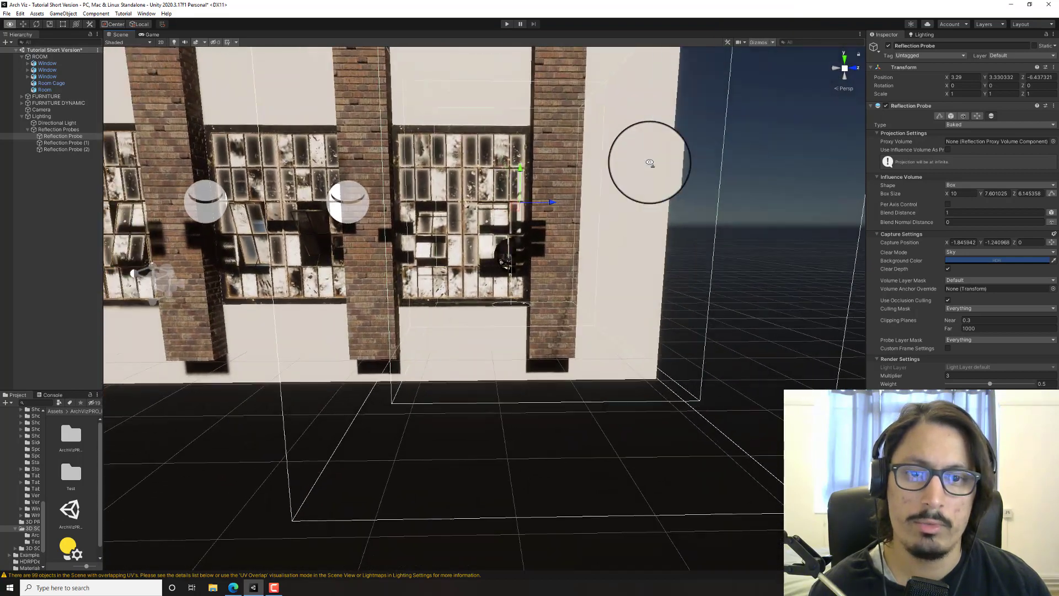
pyautogui.press('a')
pyautogui.moveTo(475, 429); pyautogui.dragTo(622, 307, button='right')
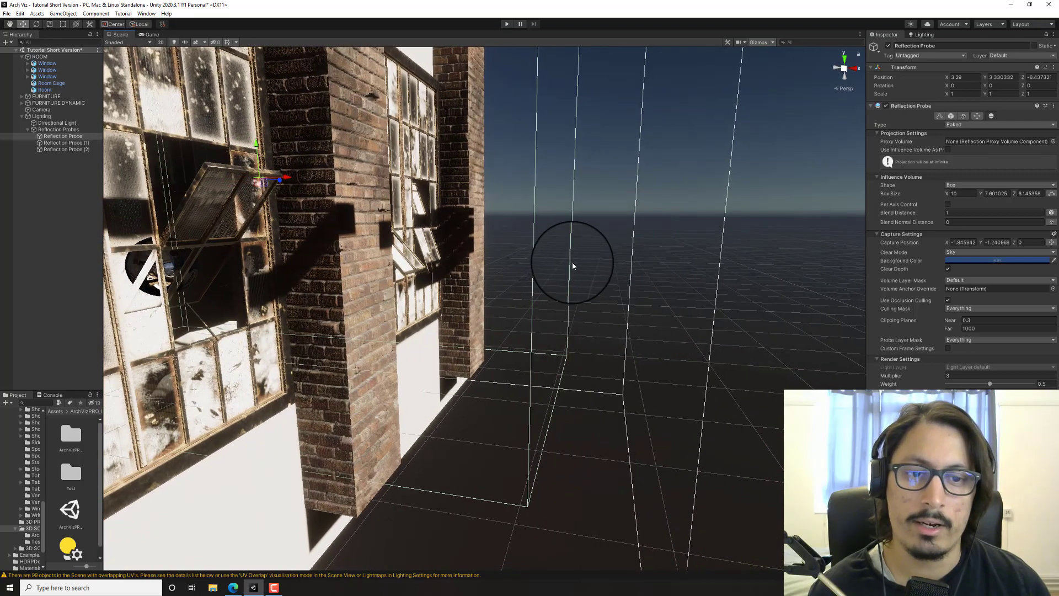
pyautogui.press('f')
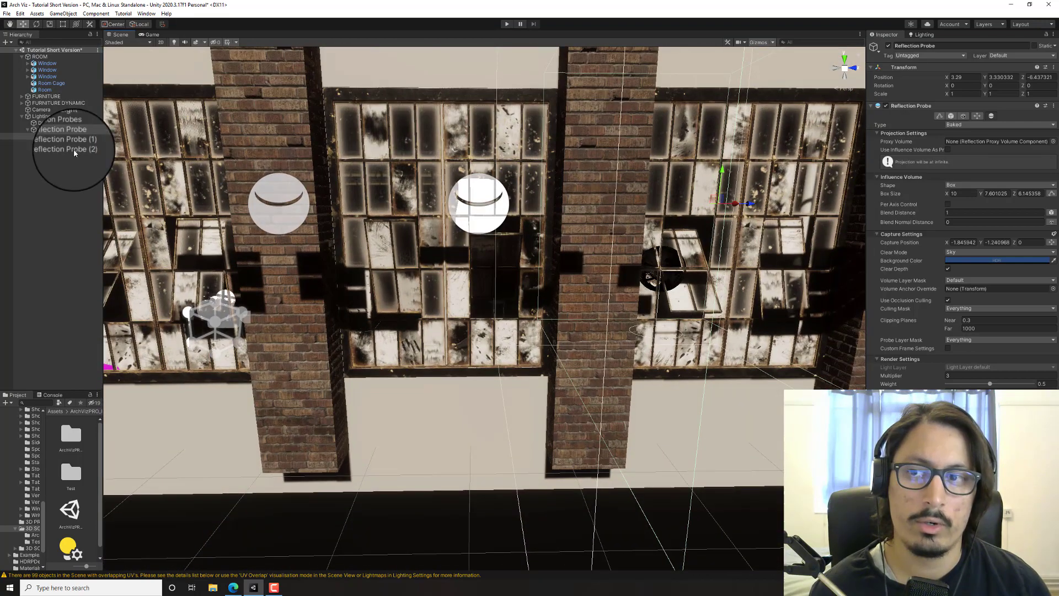
# - Compare the influence boxes of Reflection Probe and Reflection Probe (1) to see where they overlap
pyautogui.click(59, 143)
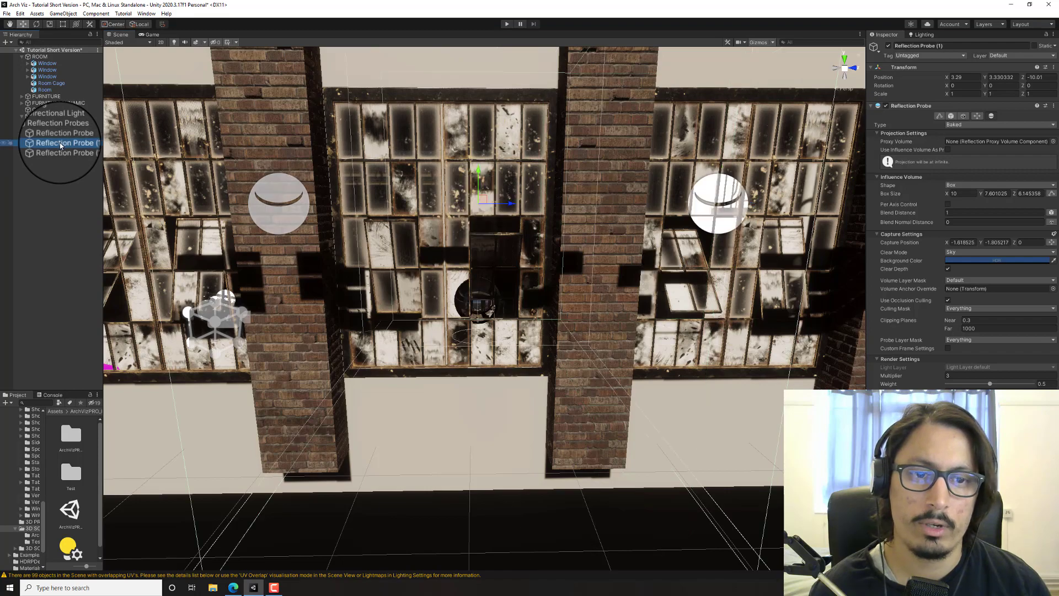
pyautogui.moveTo(426, 191); pyautogui.dragTo(422, 219, button='right')
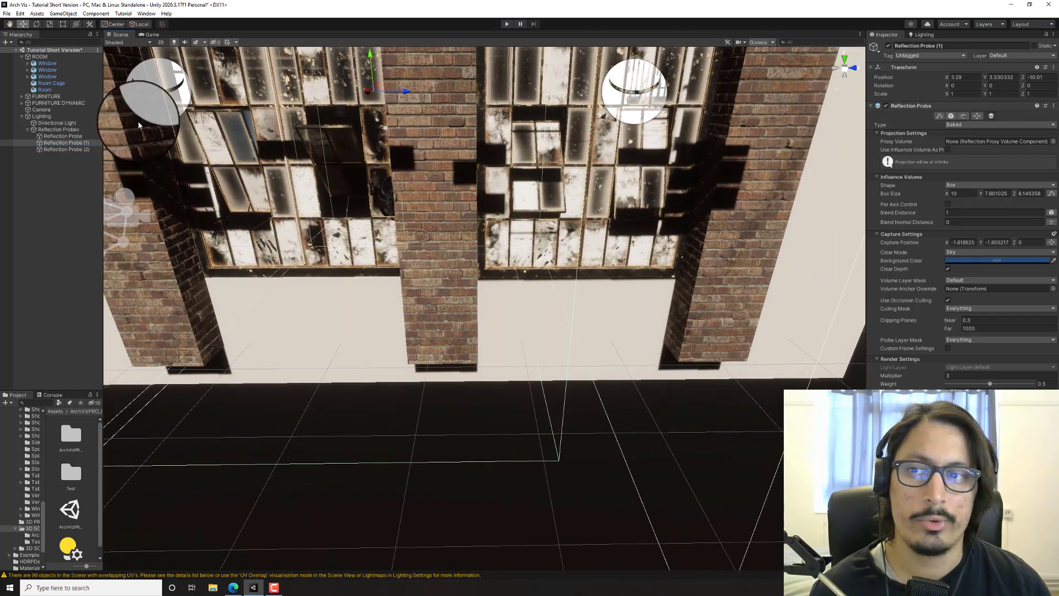
pyautogui.click(73, 136)
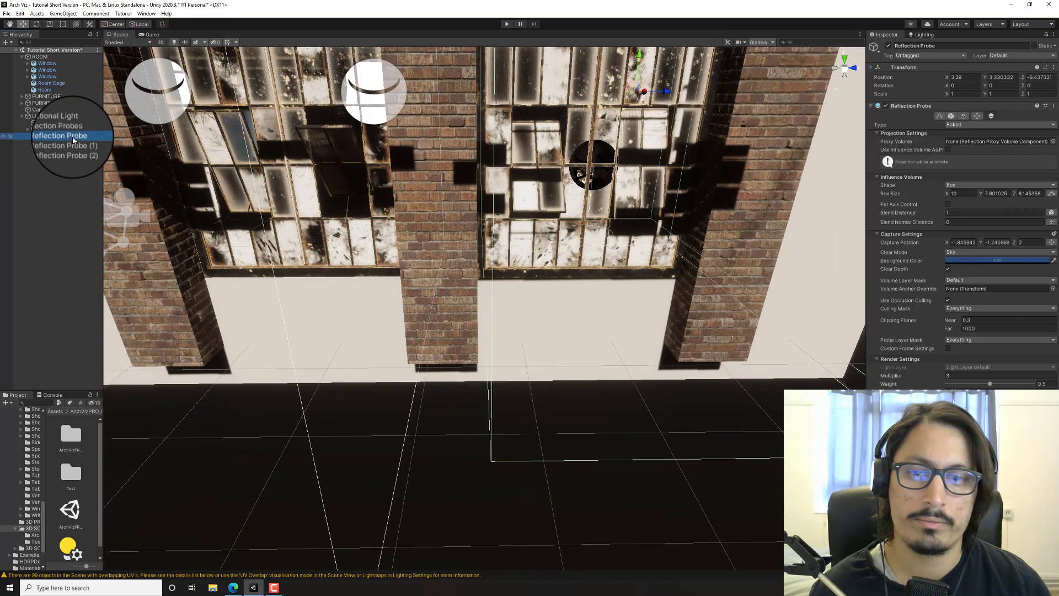
pyautogui.click(69, 139)
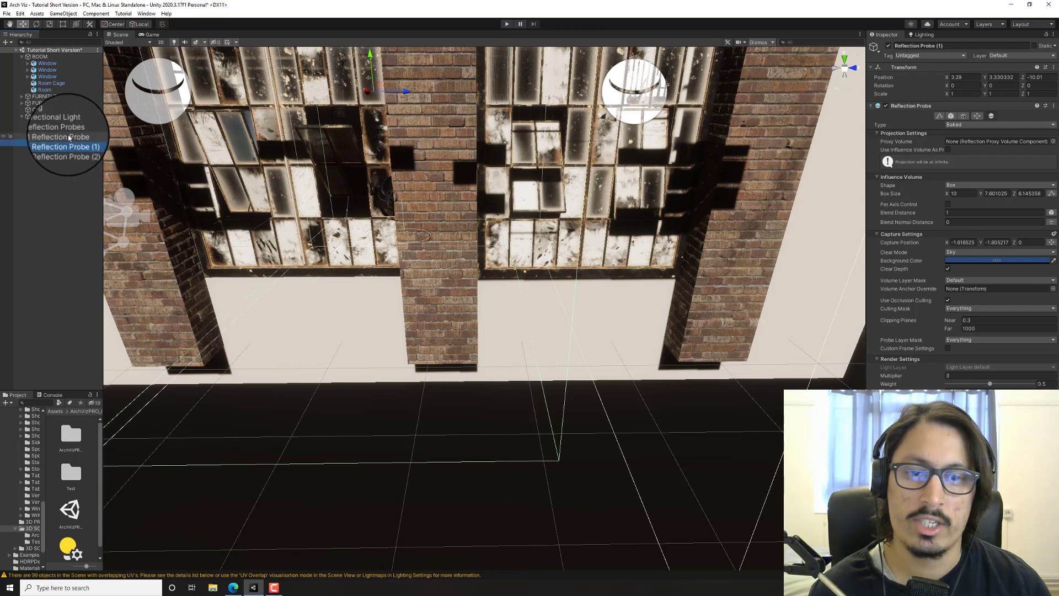
pyautogui.click(69, 136)
pyautogui.press('f')
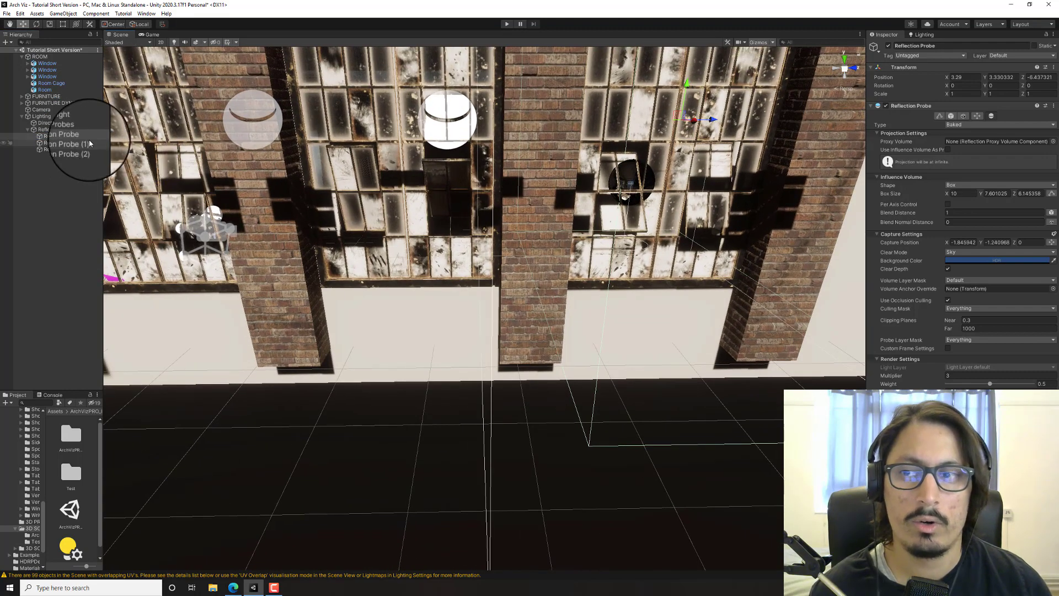
pyautogui.click(89, 143)
pyautogui.press('f')
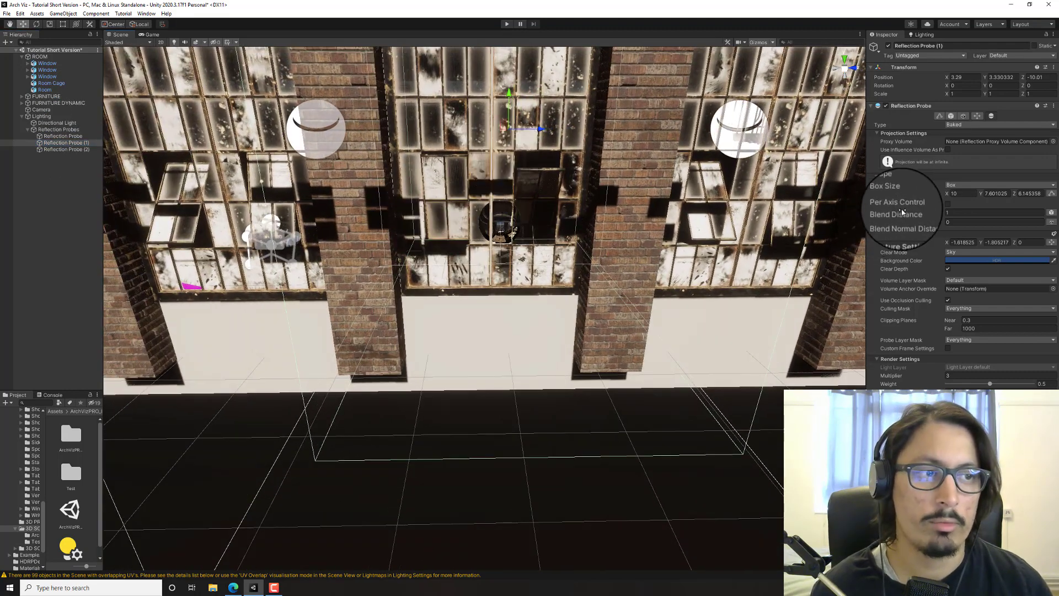
pyautogui.moveTo(572, 189); pyautogui.dragTo(565, 182, button='right')
pyautogui.press('s')
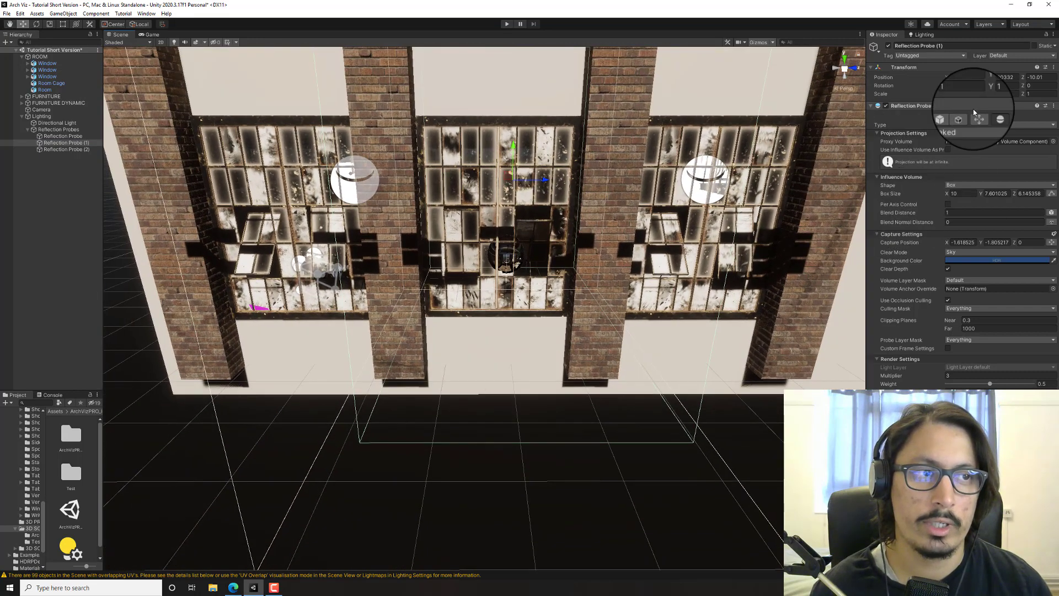
# - Examine the capture point of Reflection Probe (1) up close, and return to the view inside the room
pyautogui.click(975, 117)
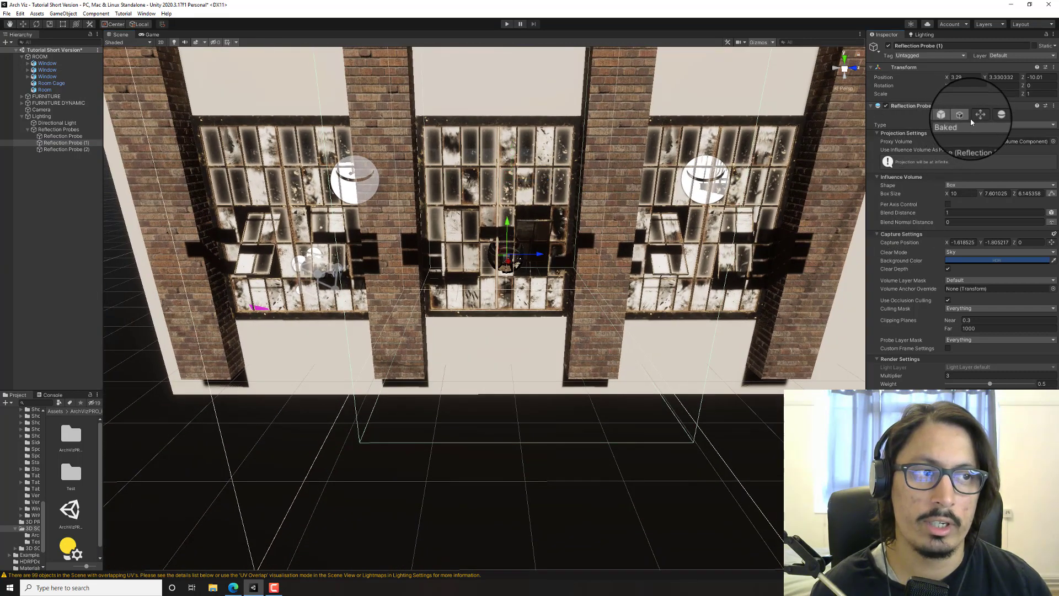
pyautogui.scroll(6, 583, 216)
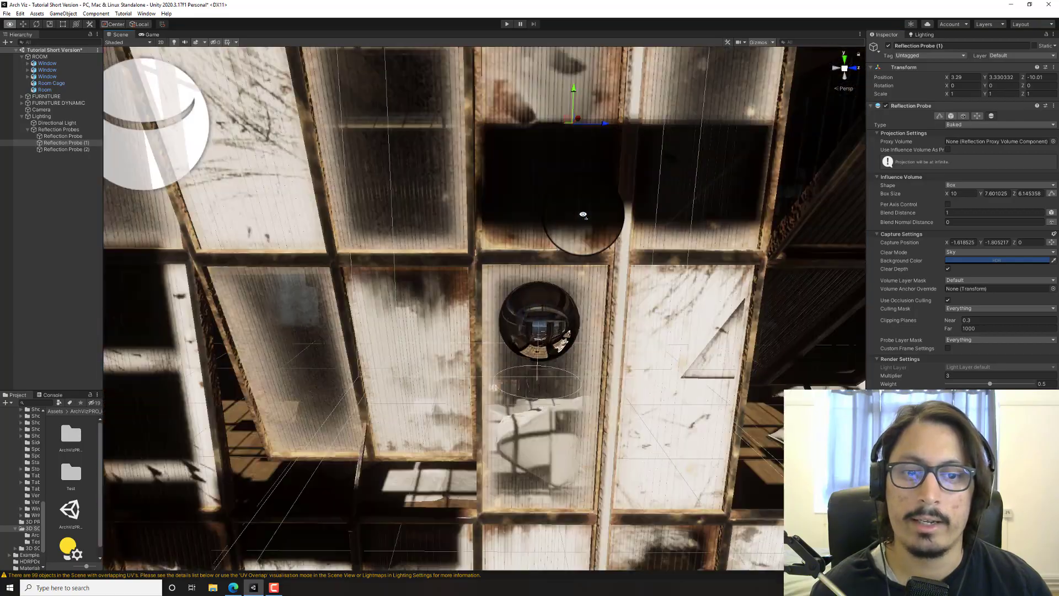
pyautogui.press('w')
pyautogui.moveTo(583, 214); pyautogui.dragTo(706, 226, button='right')
pyautogui.press('s')
pyautogui.moveTo(545, 264); pyautogui.dragTo(613, 264, button='right')
pyautogui.press('d')
# - Create an empty child object under Reflection Probes and name it Reflection Proxy
pyautogui.click(30, 177)
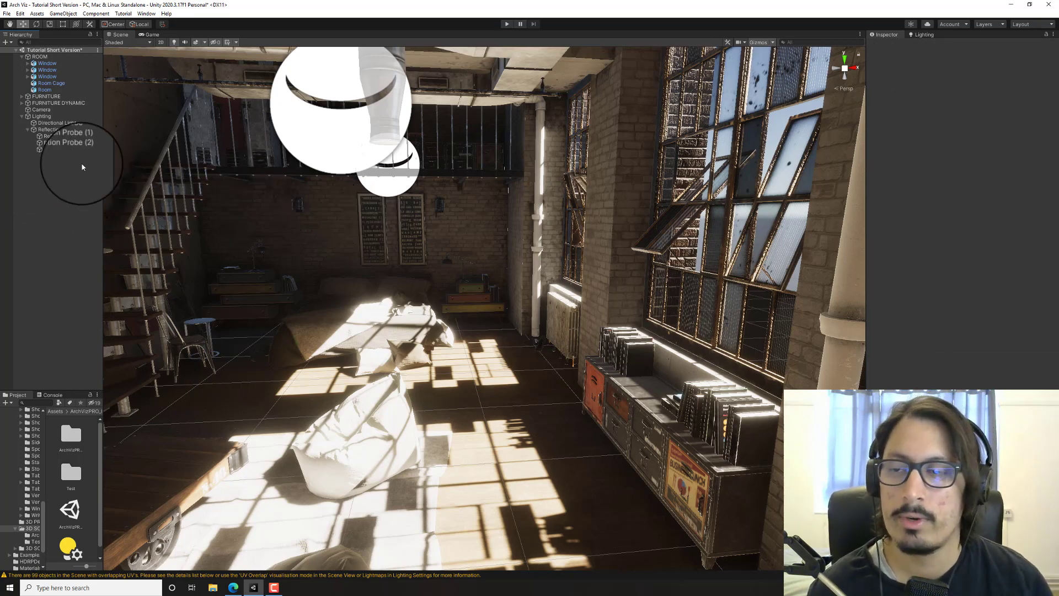
pyautogui.rightClick(52, 162)
pyautogui.click(56, 130)
pyautogui.rightClick(50, 131)
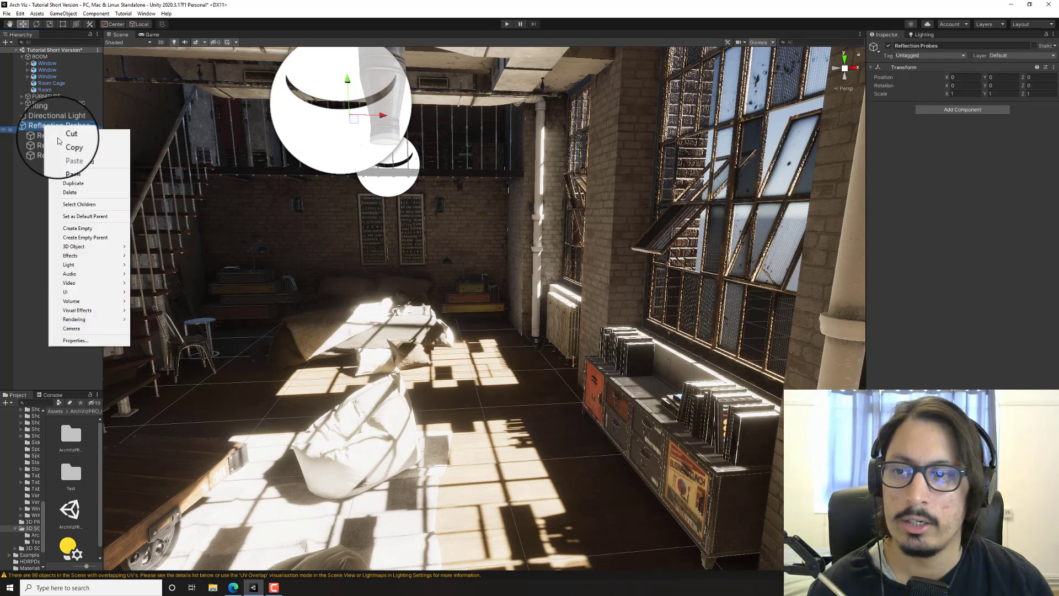
pyautogui.click(82, 229)
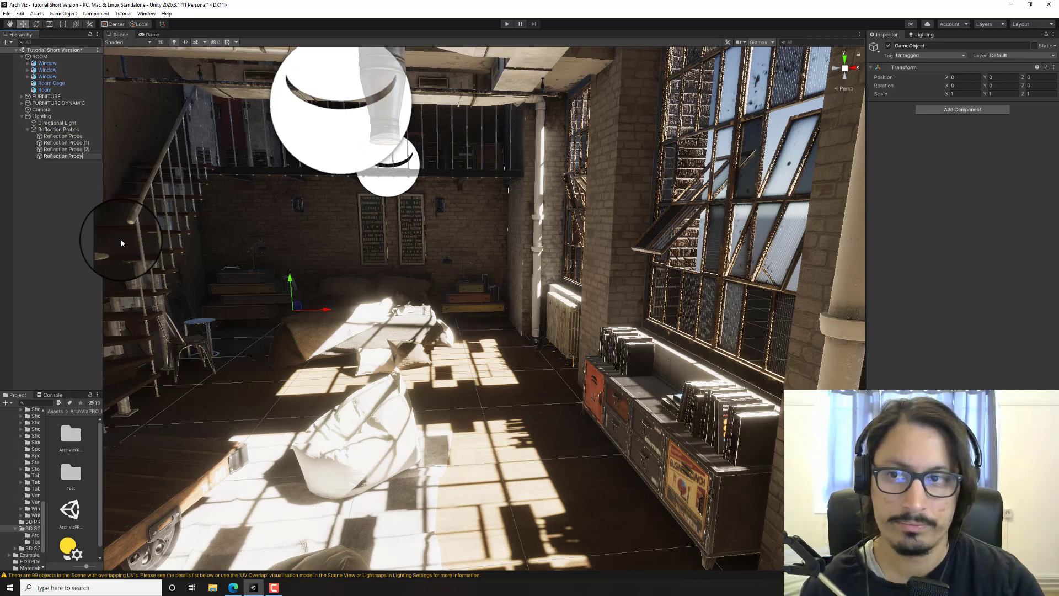
# - Add a Reflection Proxy Volume component to the Reflection Proxy object
pyautogui.click(984, 110)
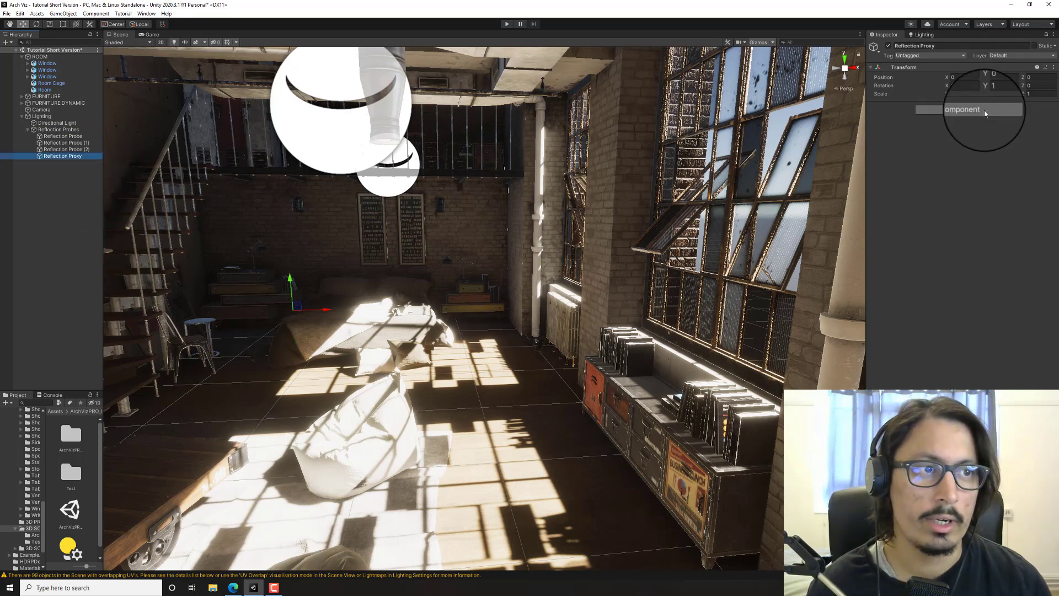
pyautogui.write('proxy')
pyautogui.click(965, 148)
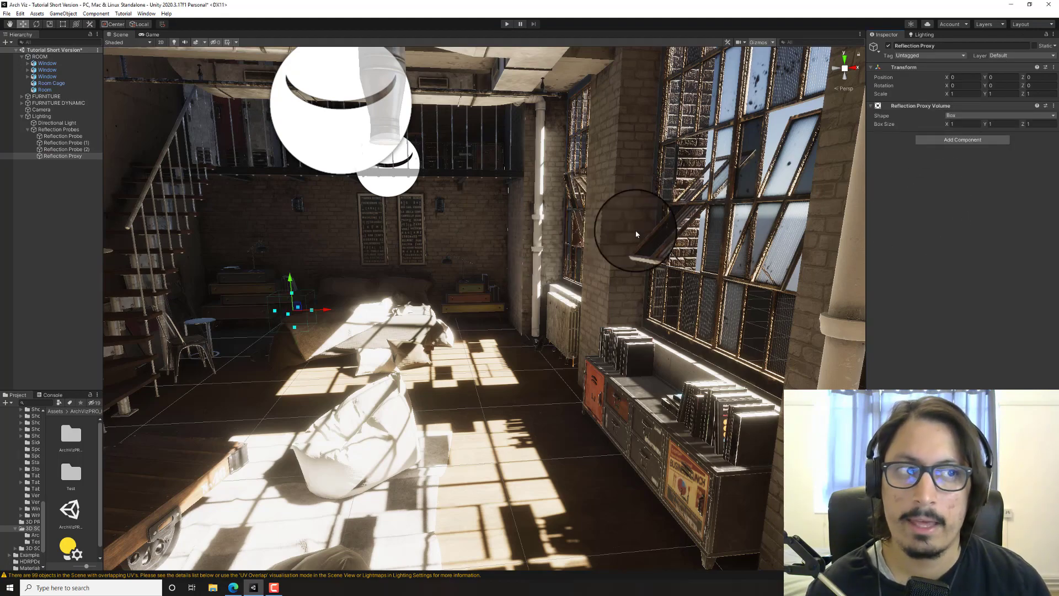
# - Move the Reflection Proxy object into the room, to about X 1.75 and Z -10.23
pyautogui.moveTo(706, 178); pyautogui.dragTo(544, 220, button='right')
pyautogui.press('s')
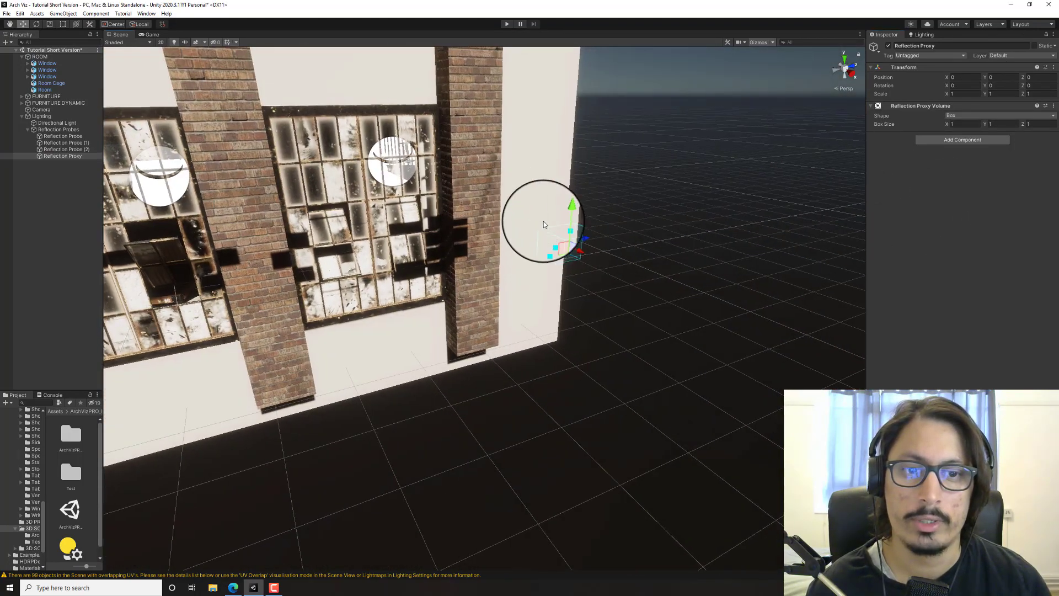
pyautogui.moveTo(586, 243); pyautogui.dragTo(241, 304)
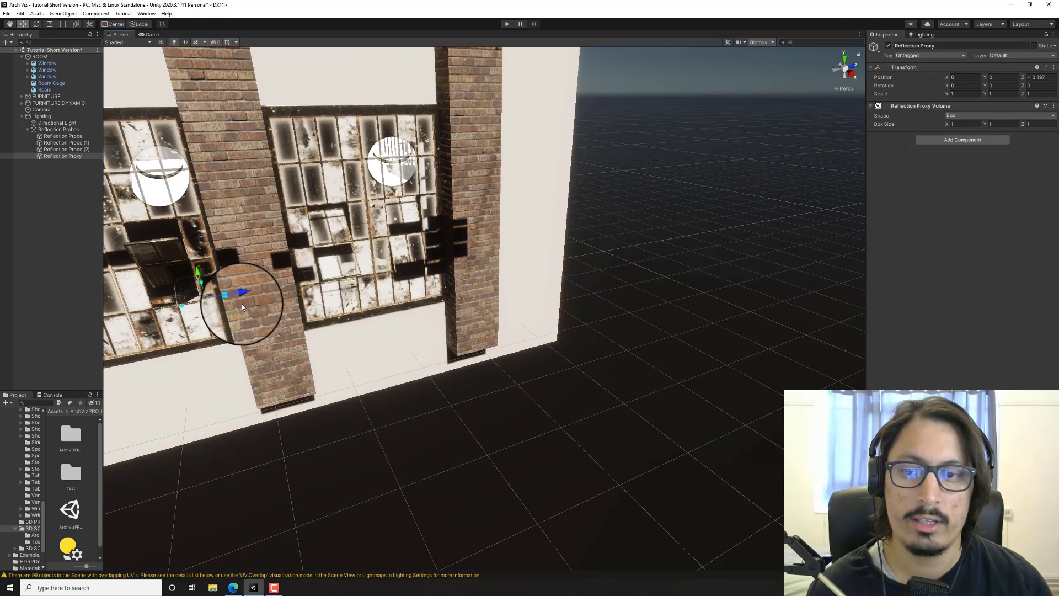
pyautogui.moveTo(241, 303); pyautogui.dragTo(340, 312, button='right')
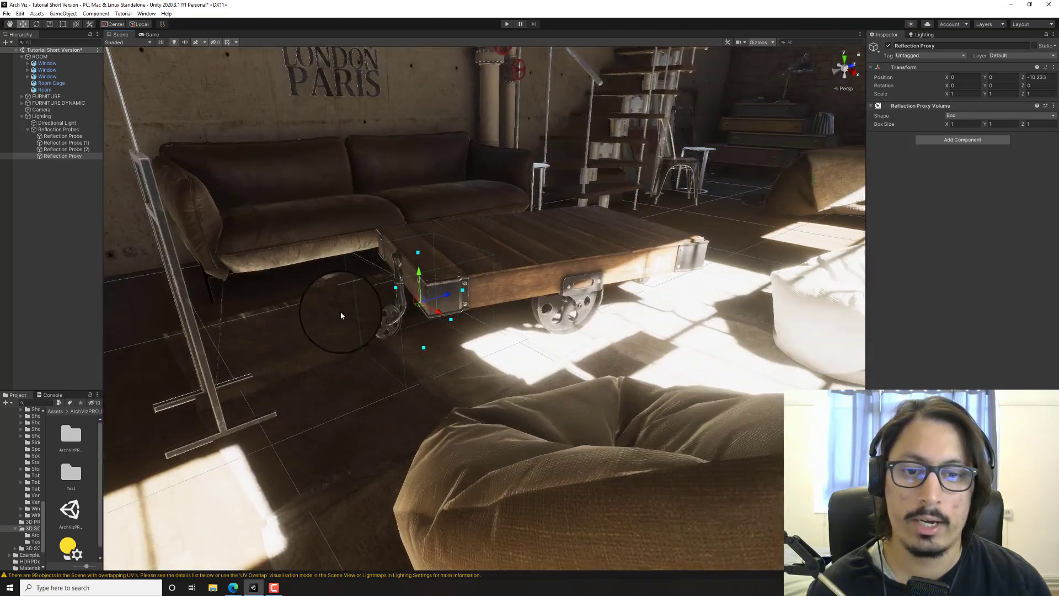
pyautogui.moveTo(441, 319); pyautogui.dragTo(510, 330)
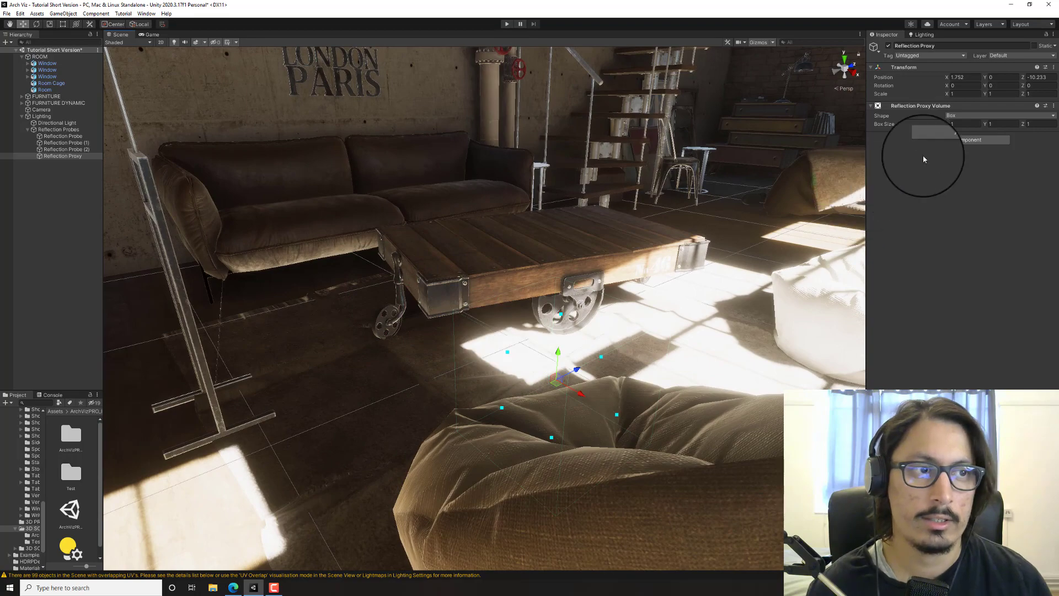
# - Set the Reflection Proxy Volume's box size to 15 on X, Y and Z, and frame it in view
pyautogui.write('15')
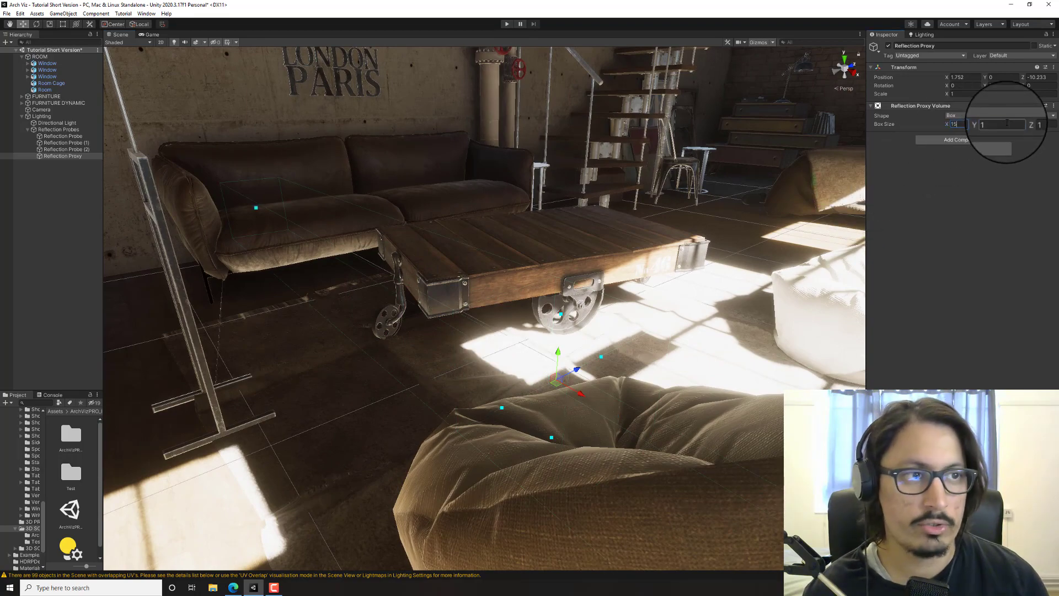
pyautogui.click(1006, 124)
pyautogui.write('15')
pyautogui.click(1032, 124)
pyautogui.write('15')
pyautogui.moveTo(690, 182); pyautogui.dragTo(690, 182, button='right')
pyautogui.press('s')
pyautogui.press('f')
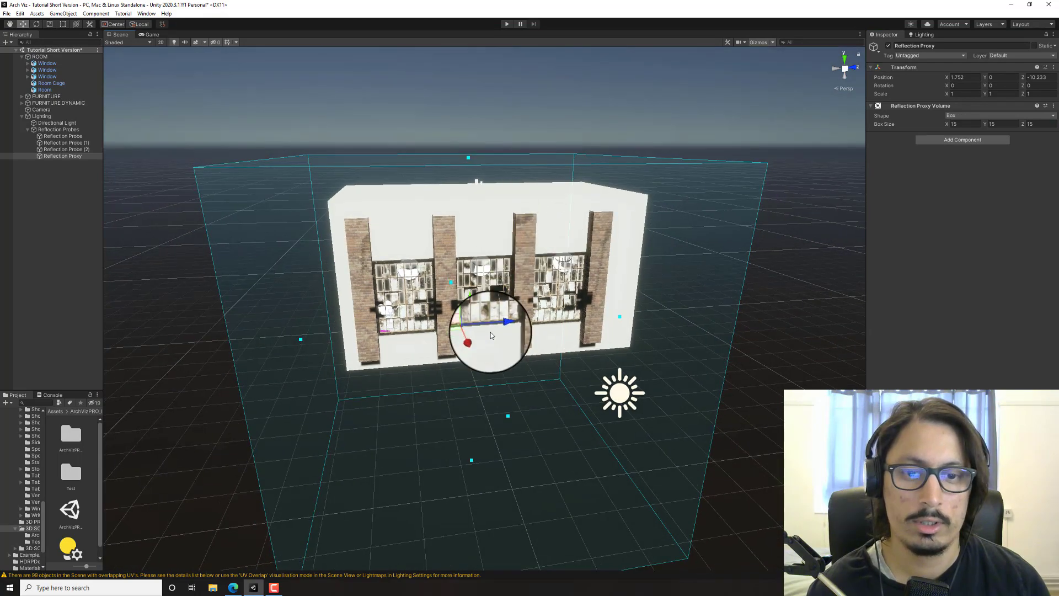
# - Reposition the Reflection Proxy around the whole room, raising it and moving it to about Z -9.25
pyautogui.moveTo(501, 325); pyautogui.dragTo(522, 324)
pyautogui.moveTo(406, 297); pyautogui.dragTo(409, 299, button='right')
pyautogui.keyDown('alt'); pyautogui.moveTo(409, 300); pyautogui.dragTo(472, 249); pyautogui.keyUp('alt')
# - Set the Reflection Proxy Volume's box size to 10 on X, Y and Z
pyautogui.click(971, 123)
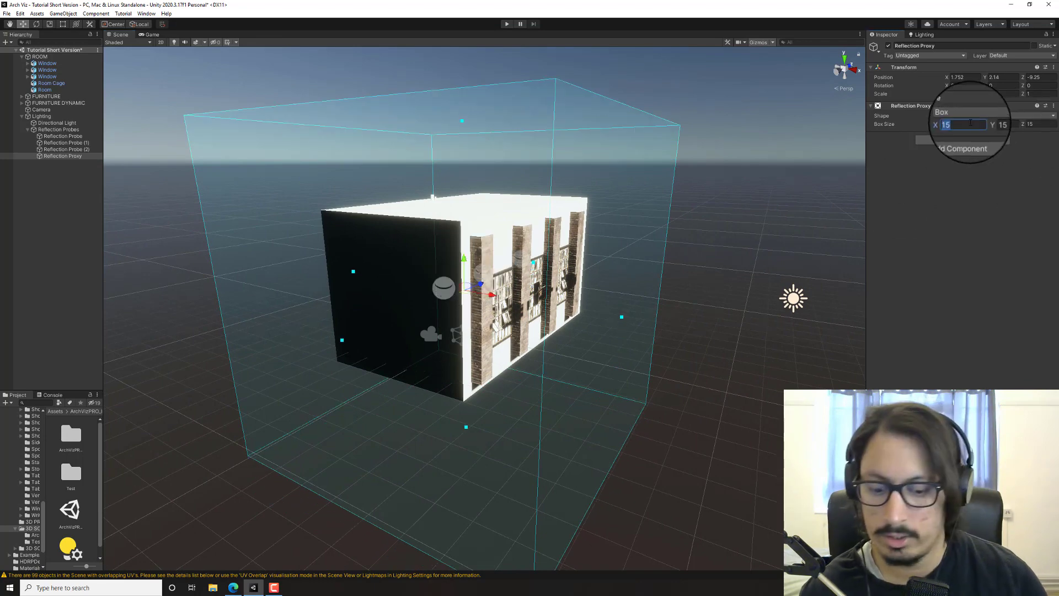
pyautogui.write('10')
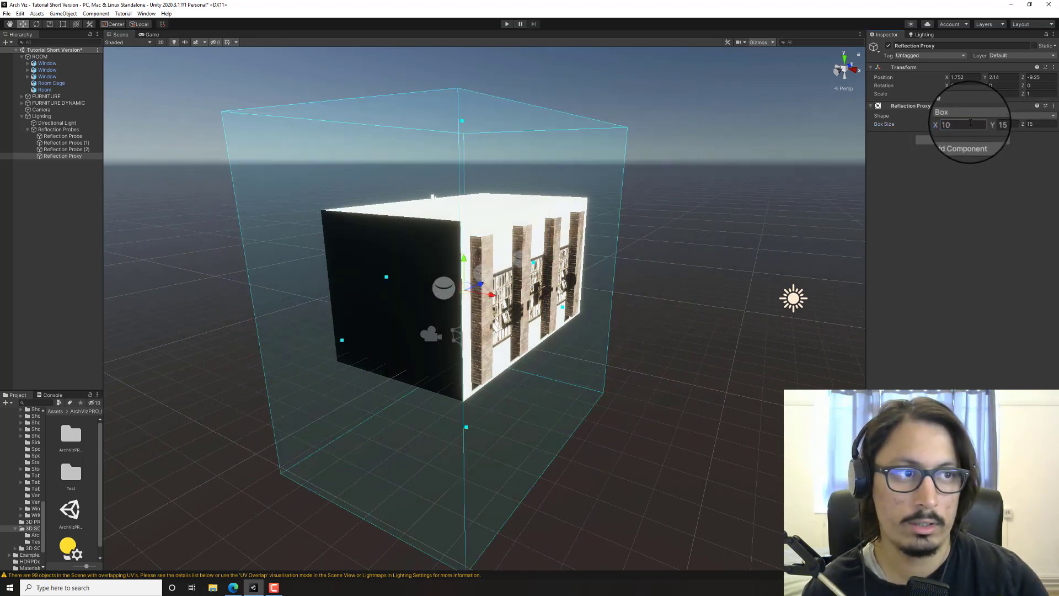
pyautogui.write('10')
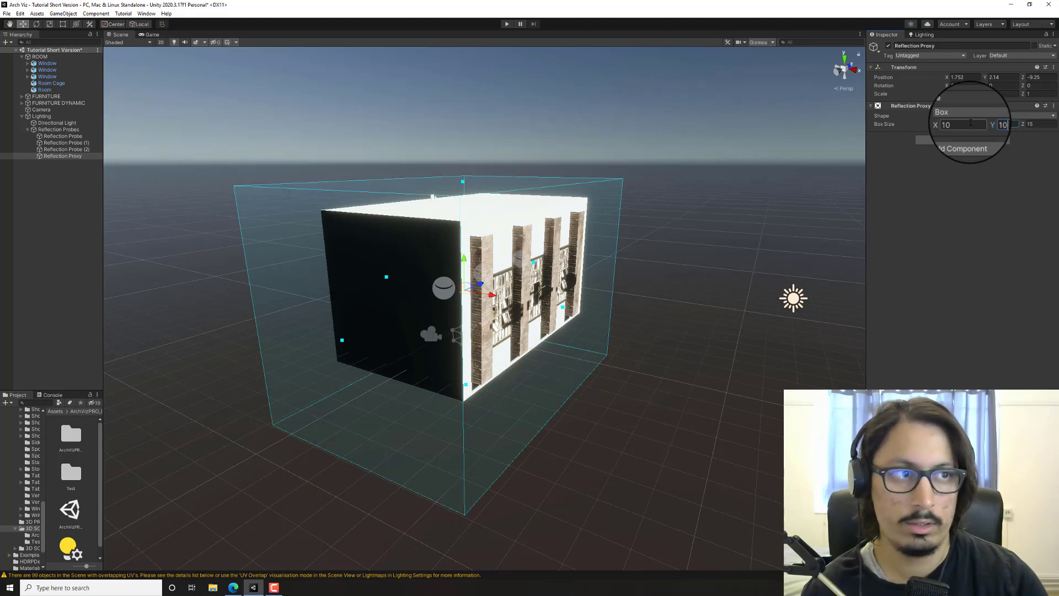
pyautogui.write('1')
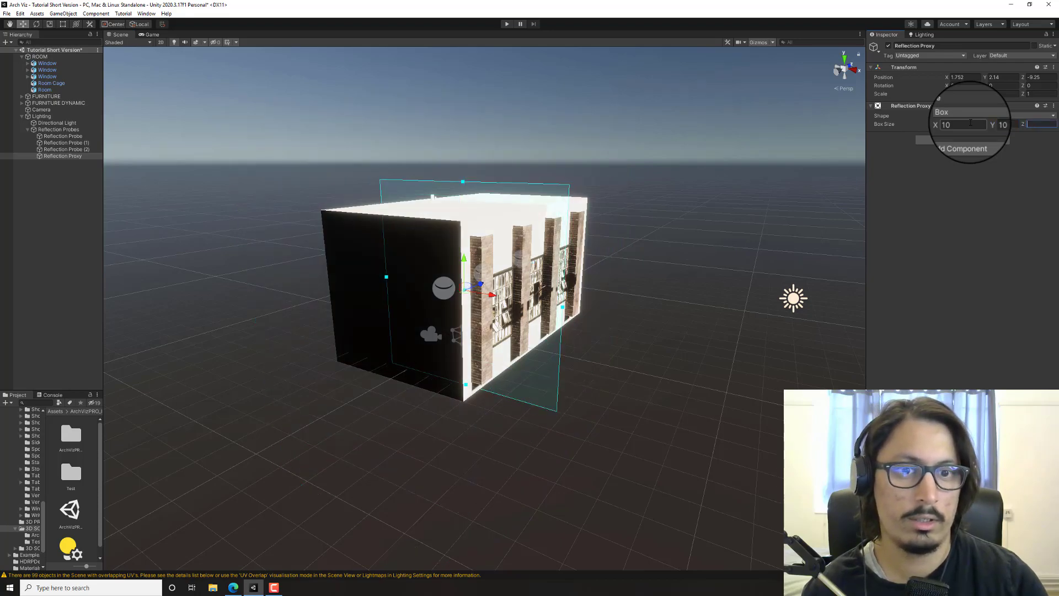
pyautogui.write('0')
# - Fit the proxy box vertically to the room's floor and ceiling, with a height of about 6.48
pyautogui.keyDown('alt'); pyautogui.moveTo(622, 138); pyautogui.dragTo(522, 210); pyautogui.keyUp('alt')
pyautogui.moveTo(573, 224); pyautogui.dragTo(570, 325, button='right')
pyautogui.keyDown('alt'); pyautogui.moveTo(571, 326); pyautogui.dragTo(530, 323); pyautogui.keyUp('alt')
pyautogui.moveTo(530, 323); pyautogui.dragTo(528, 326, button='right')
pyautogui.press('s')
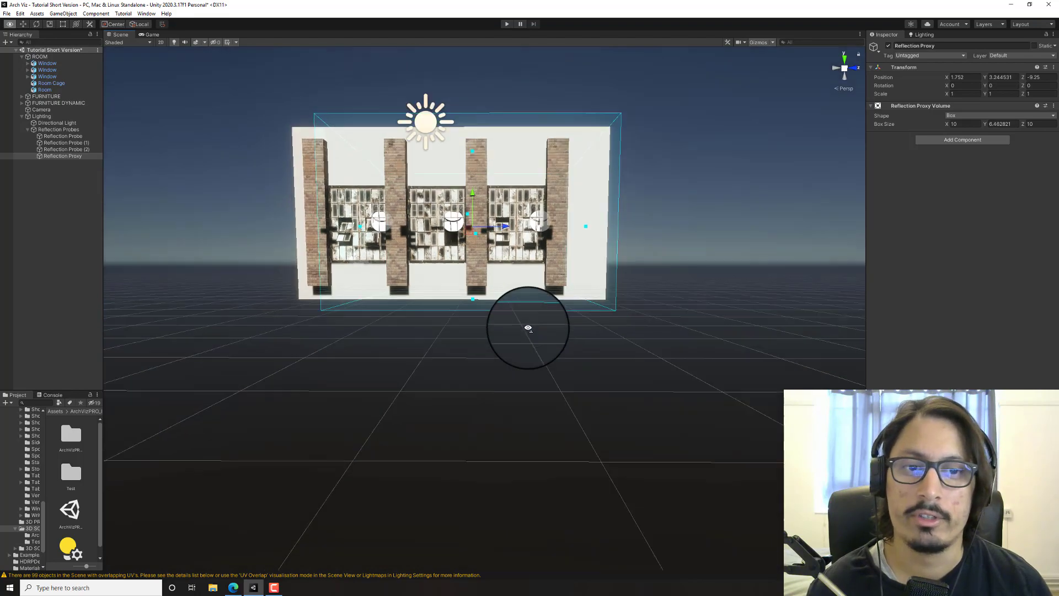
# - Extend the proxy box along Z to the room's end wall, to a length of about 11.3, and return inside the room
pyautogui.press('a')
pyautogui.moveTo(584, 239); pyautogui.dragTo(584, 239, button='right')
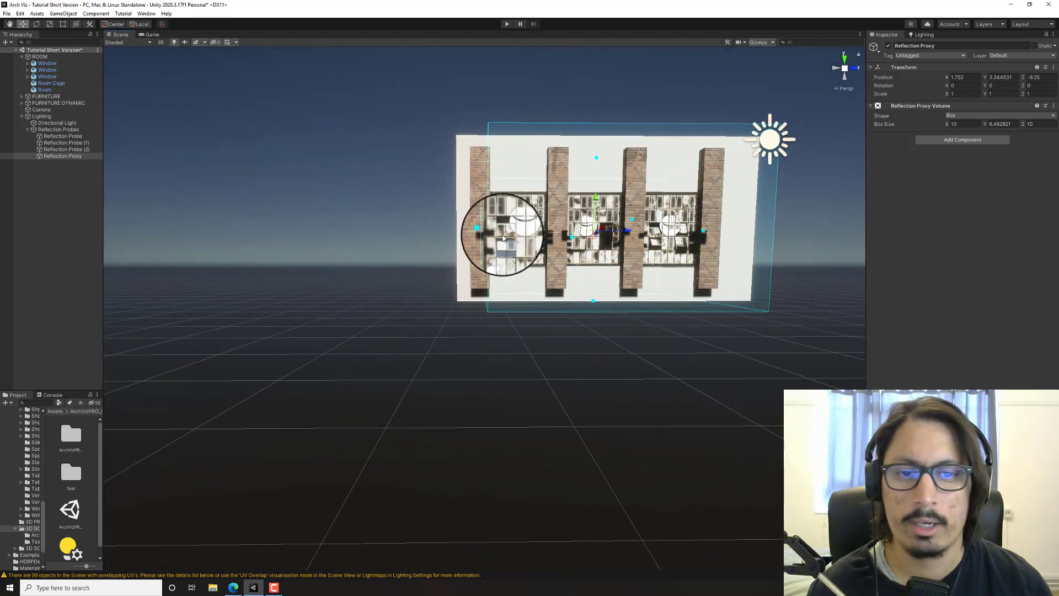
pyautogui.moveTo(485, 232); pyautogui.dragTo(441, 286)
pyautogui.press('w')
pyautogui.moveTo(440, 285); pyautogui.dragTo(667, 305, button='right')
pyautogui.press('s')
pyautogui.press('d')
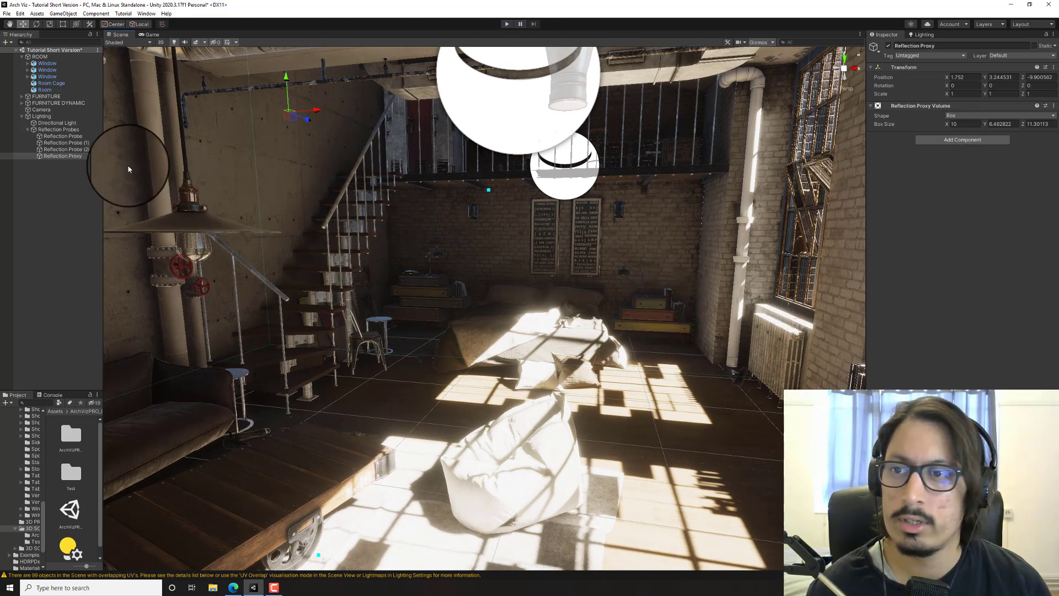
# - Assign Reflection Proxy as the proxy volume of all three reflection probes
pyautogui.click(58, 158)
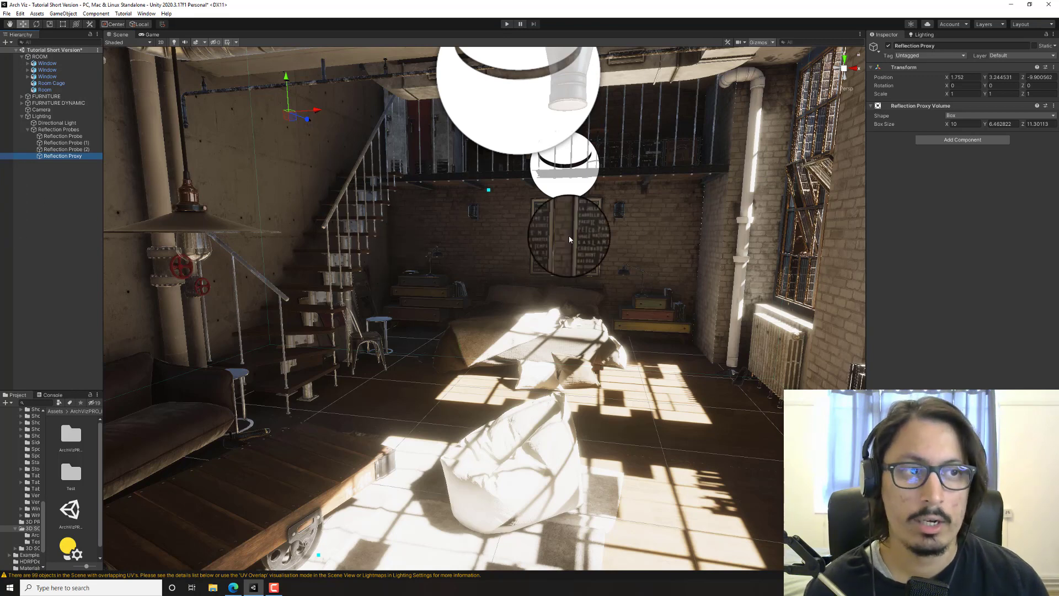
pyautogui.click(61, 137)
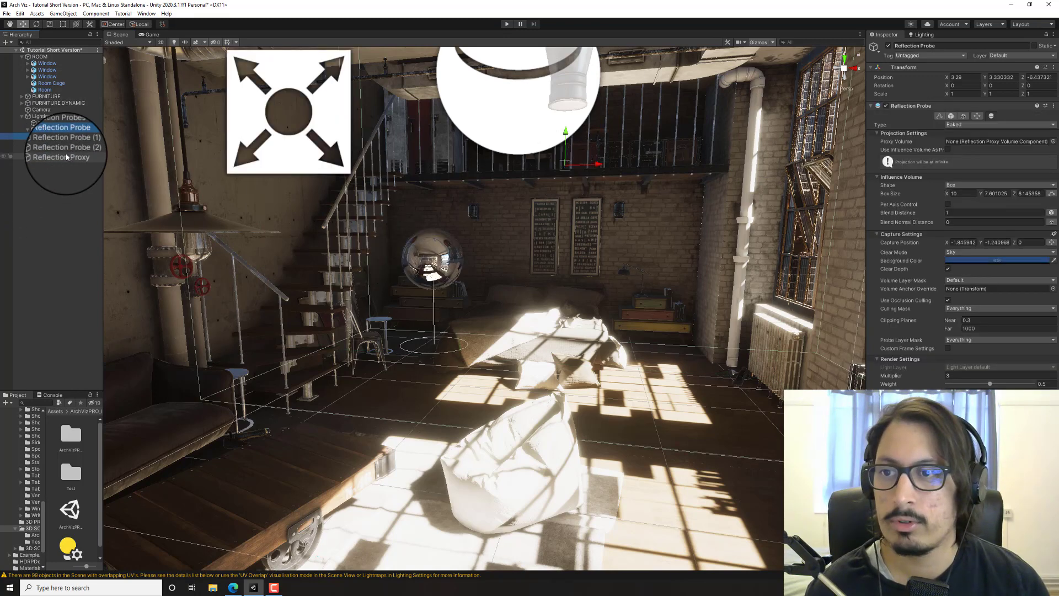
pyautogui.keyDown('shift'); pyautogui.click(63, 150); pyautogui.keyUp('shift')
pyautogui.moveTo(340, 196); pyautogui.dragTo(969, 143)
# - Hide the scene gizmos and compare the room's reflections with the proxy assignment undone and redone
pyautogui.moveTo(745, 219); pyautogui.dragTo(677, 228, button='right')
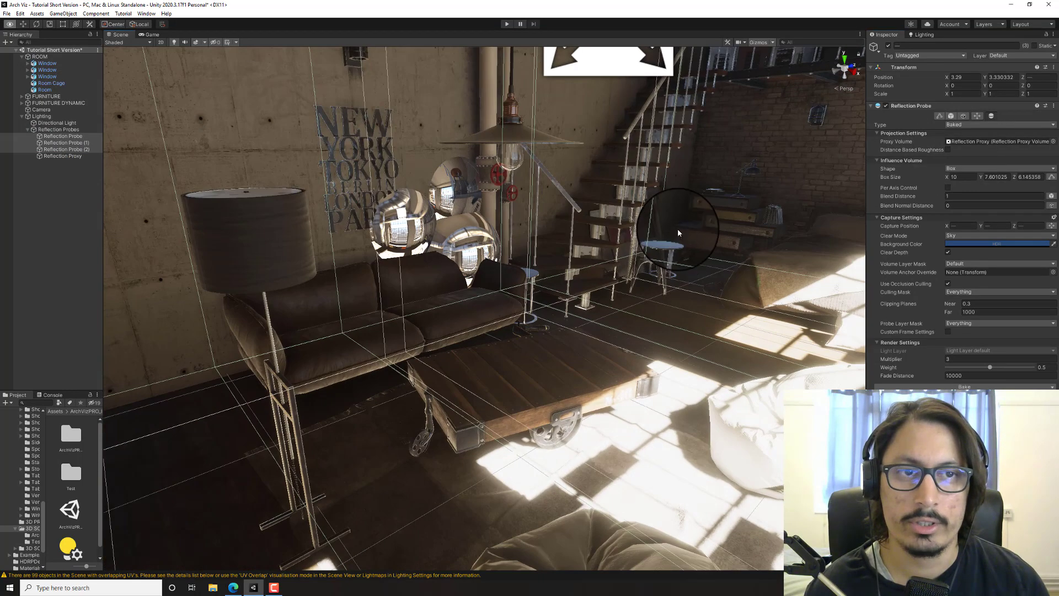
pyautogui.click(758, 42)
pyautogui.moveTo(640, 278); pyautogui.dragTo(763, 236, button='right')
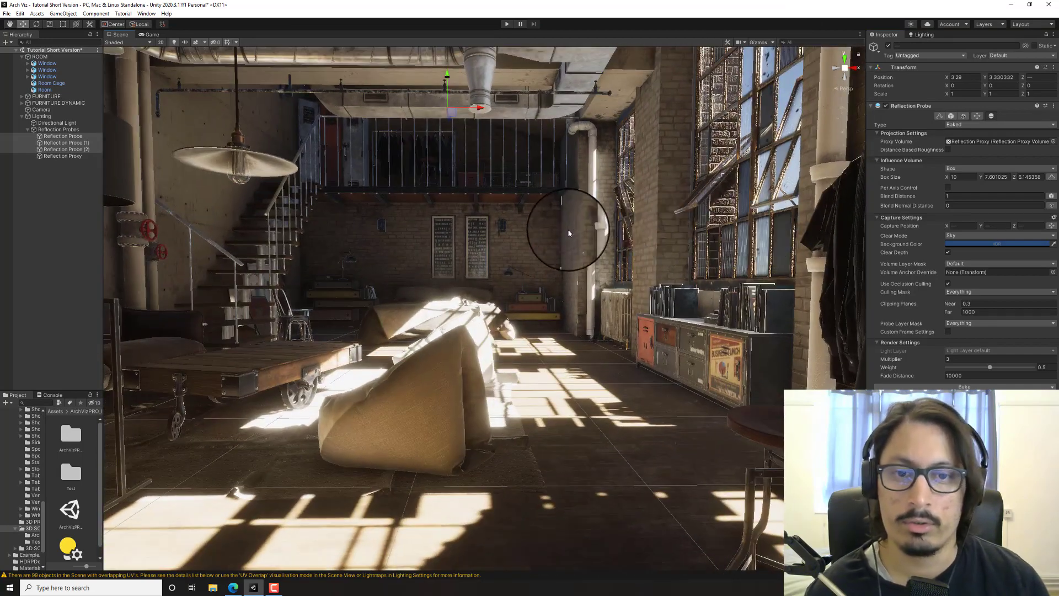
pyautogui.hotkey('ctrl', 'z')
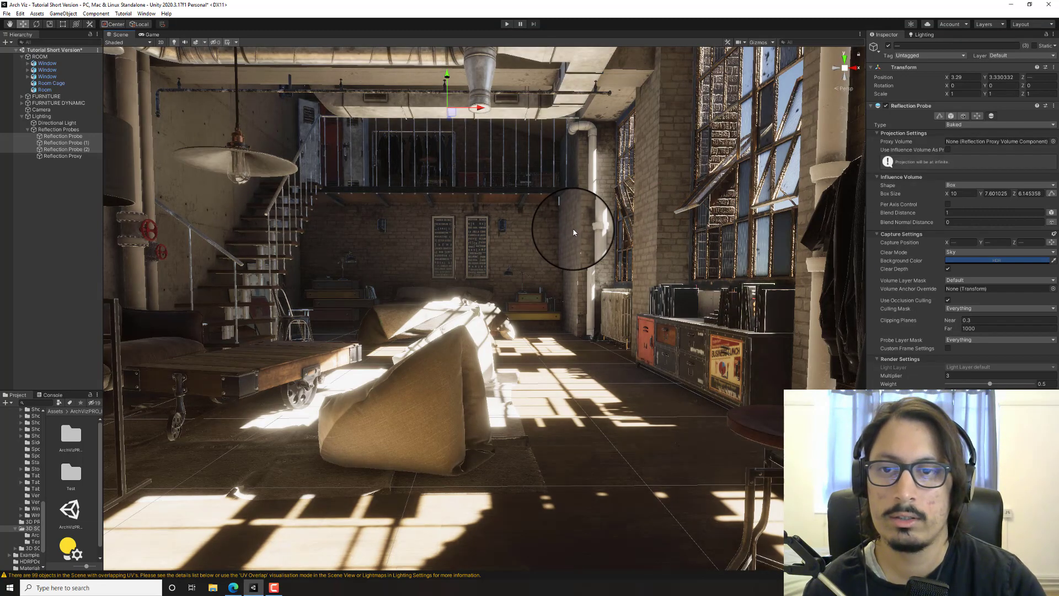
pyautogui.hotkey('ctrl', 'y')
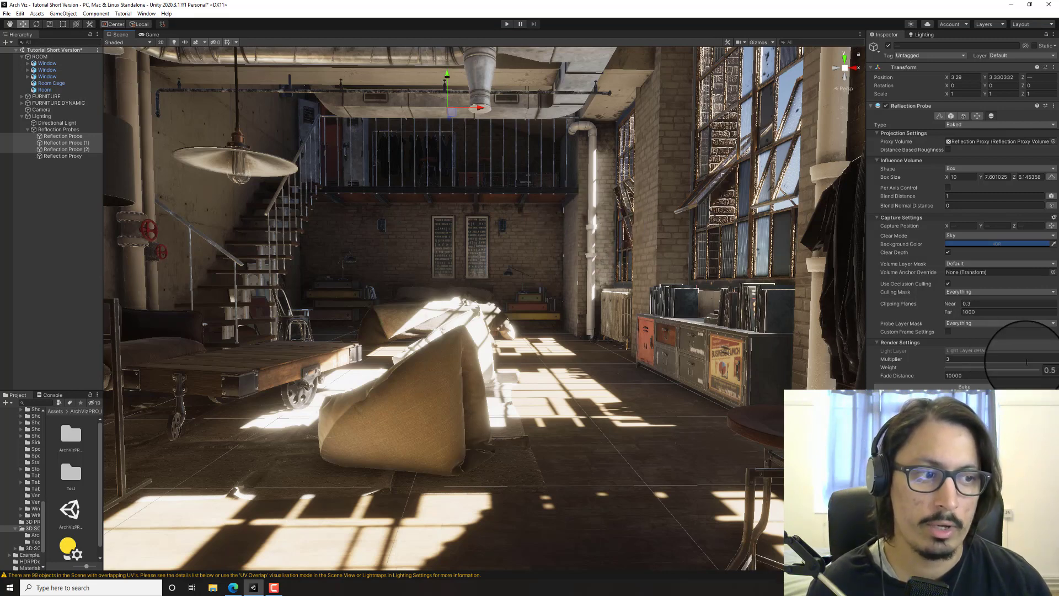
# - Set the weight and the multiplier of the three reflection probes to 1
pyautogui.write('1')
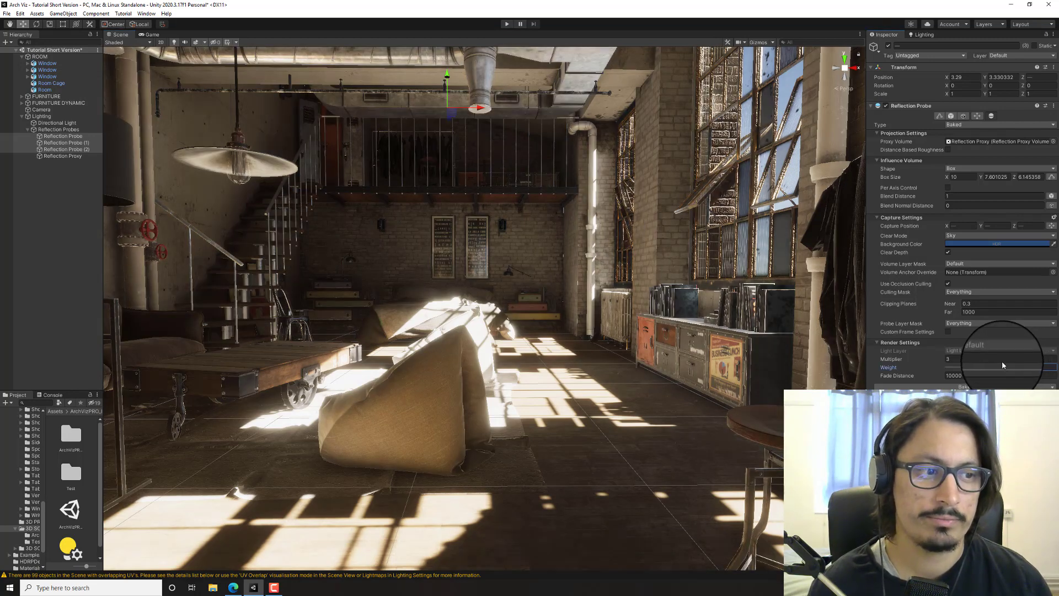
pyautogui.write('1')
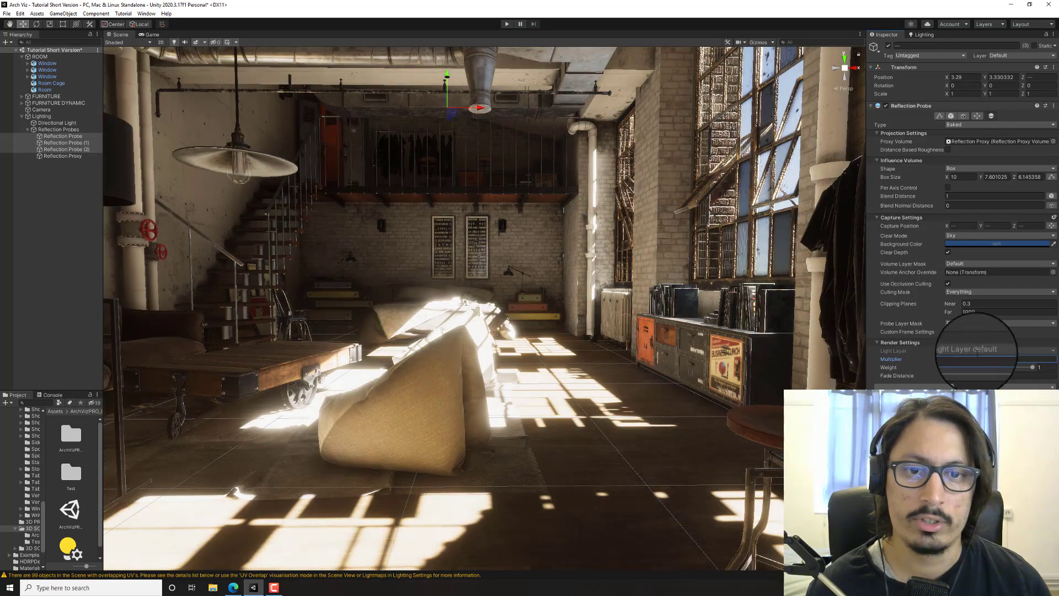
pyautogui.moveTo(722, 327); pyautogui.dragTo(626, 272, button='right')
# - Set the Tutorial Short lighting settings to 8 max bounces and 4 min bounces
pyautogui.click(76, 182)
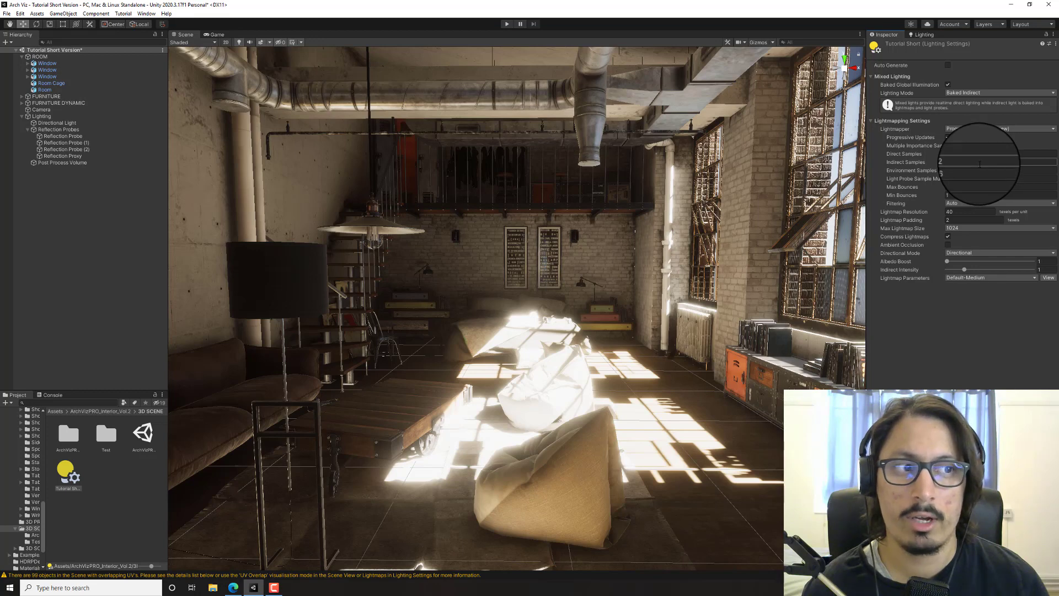
pyautogui.write('8')
pyautogui.click(963, 195)
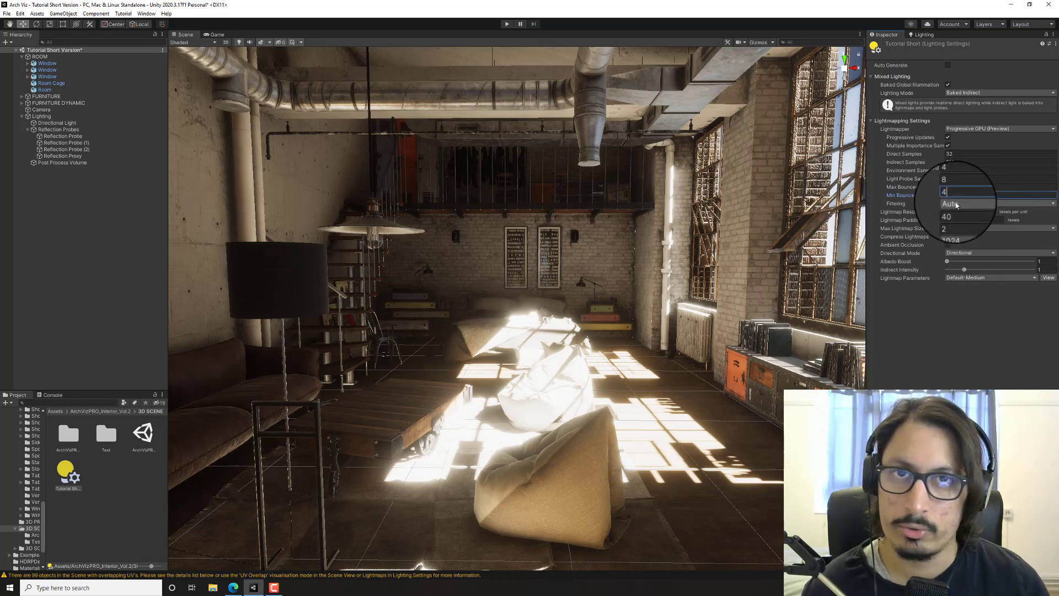
# - Try lightmap filtering set to None, examine the baked room for noise, and restore filtering to Auto
pyautogui.click(956, 204)
pyautogui.click(963, 212)
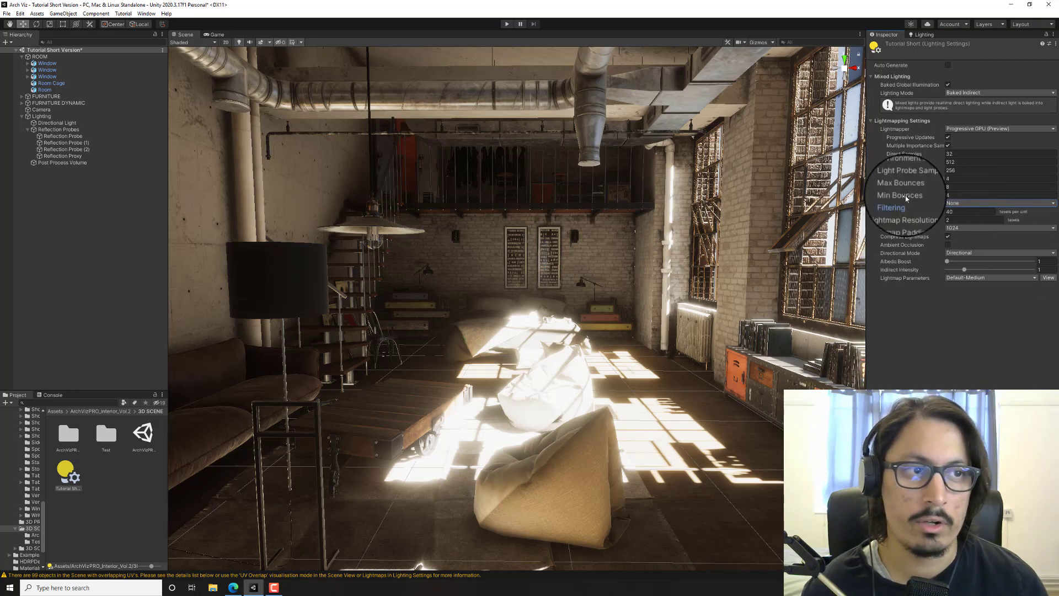
pyautogui.click(922, 34)
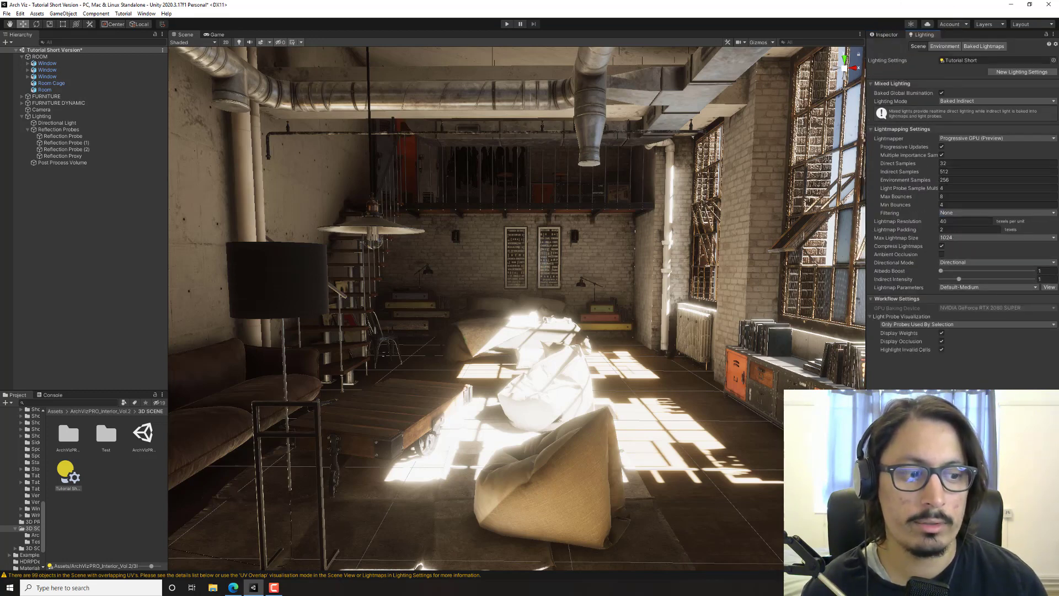
pyautogui.moveTo(656, 316); pyautogui.dragTo(627, 316, button='right')
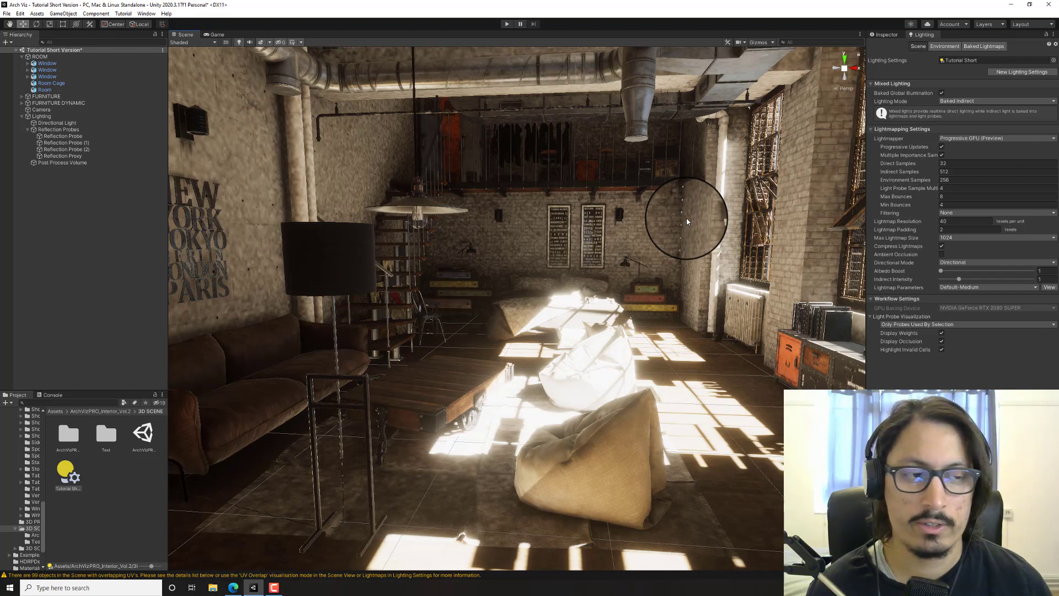
pyautogui.click(961, 214)
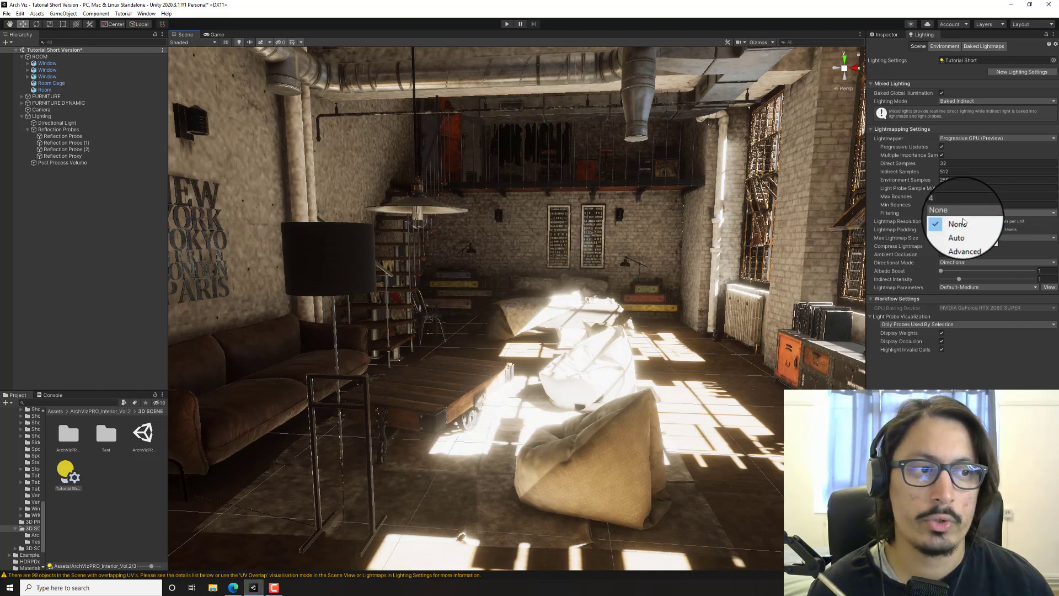
pyautogui.click(958, 231)
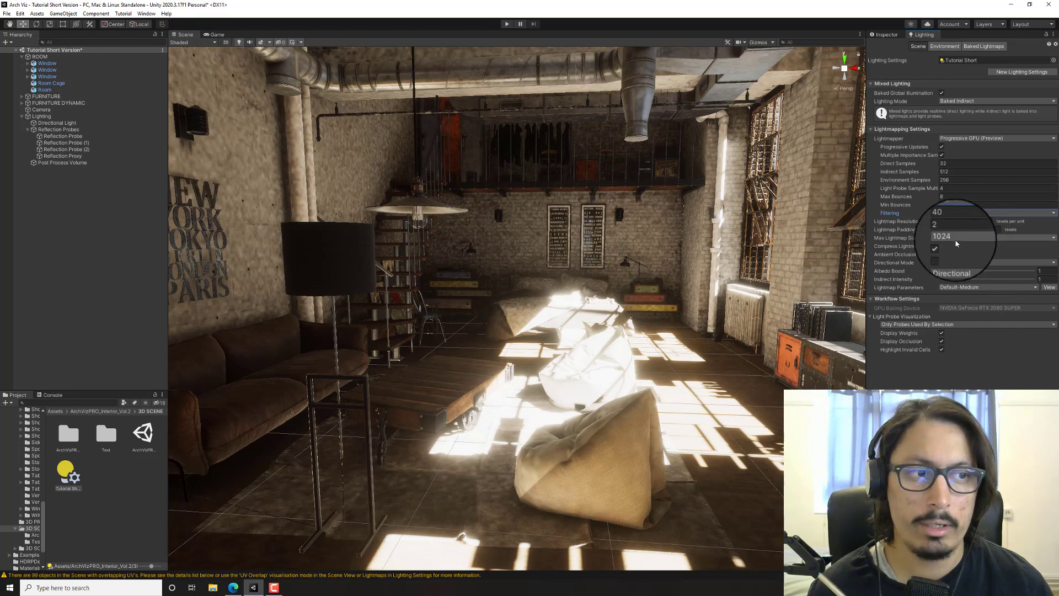
# - Try a lightmap resolution of 100 texels per unit, and set it back to 40
pyautogui.click(956, 221)
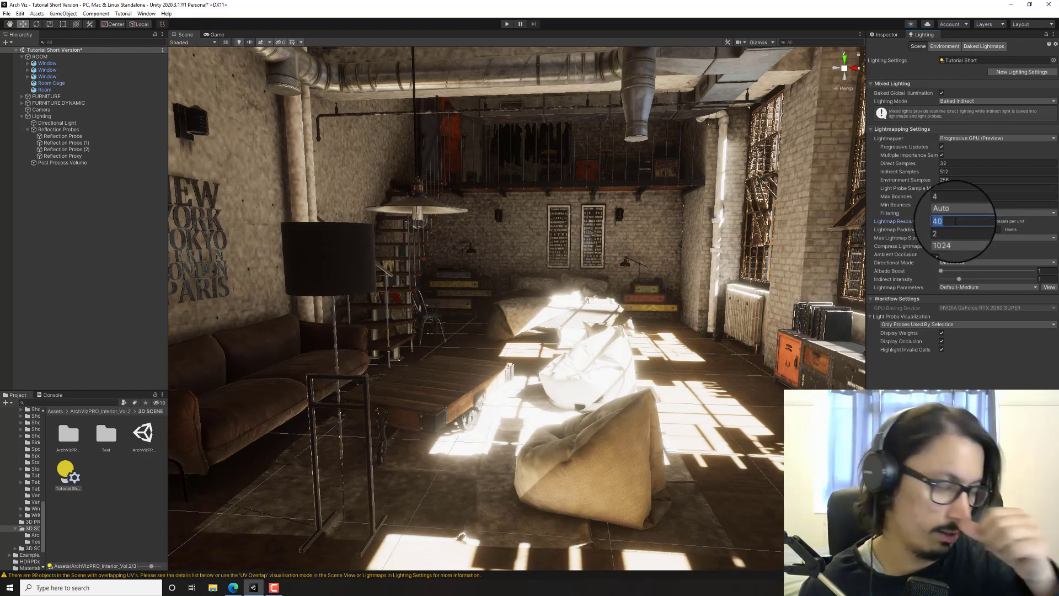
pyautogui.write('100')
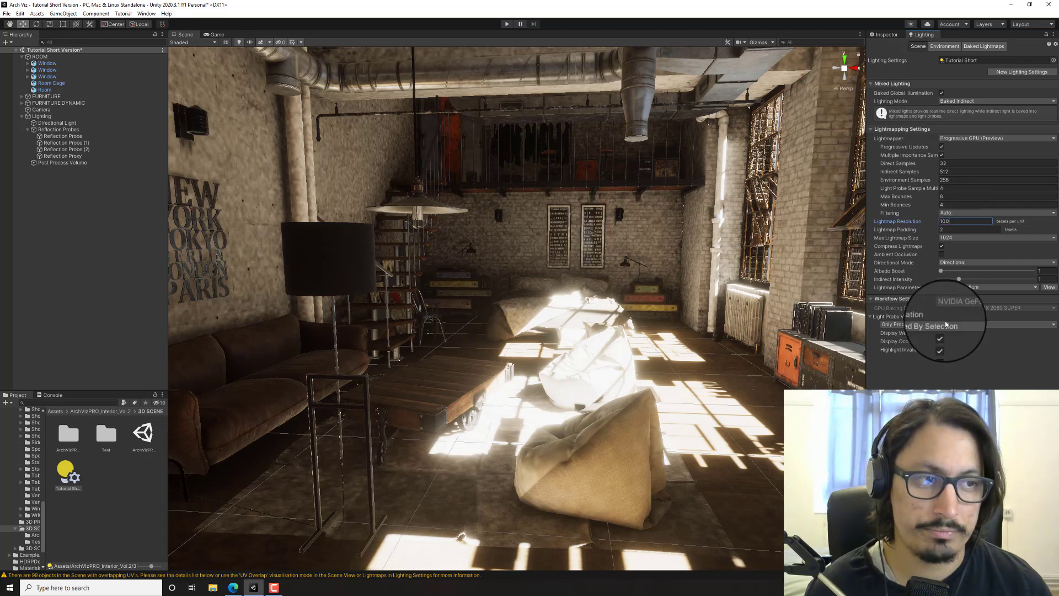
pyautogui.doubleClick(958, 223)
pyautogui.write('40')
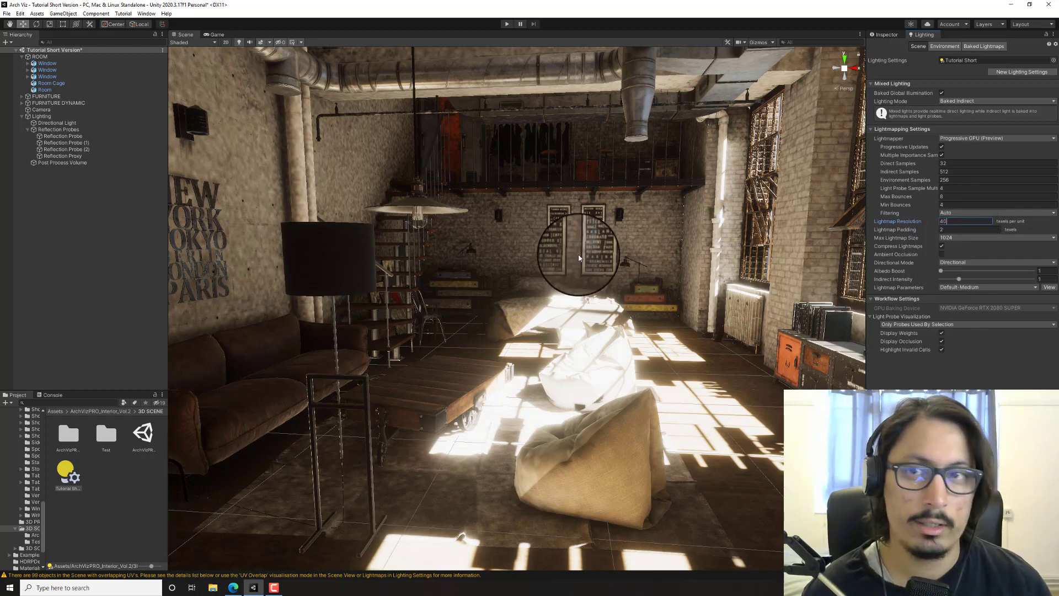
# - Show the Baked Lightmap view, compare the texel grid at a resolution of about 9.13, and set the lightmap resolution to 100 texels per unit
pyautogui.click(193, 43)
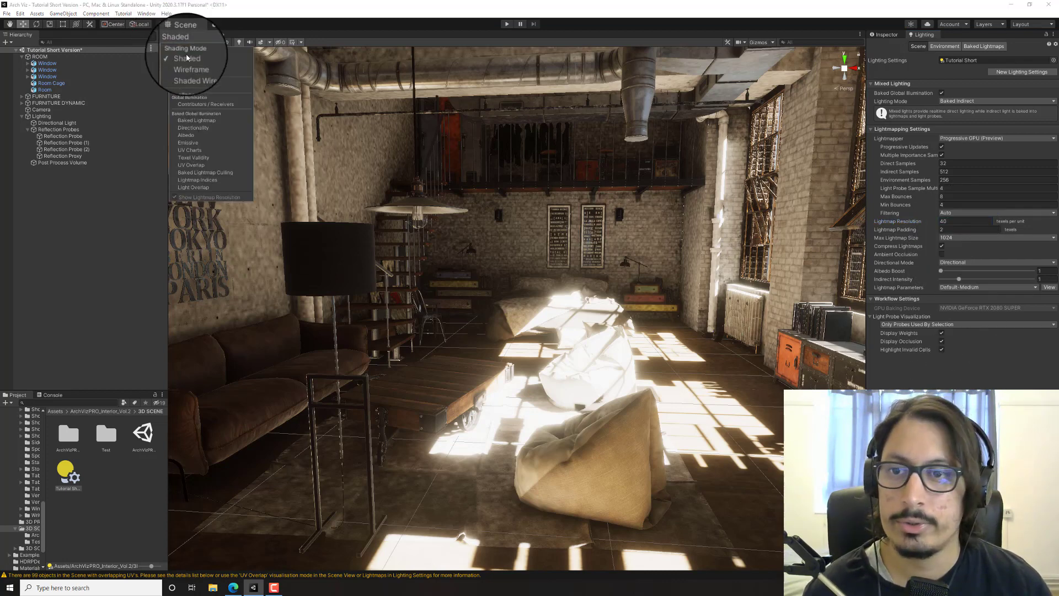
pyautogui.click(196, 120)
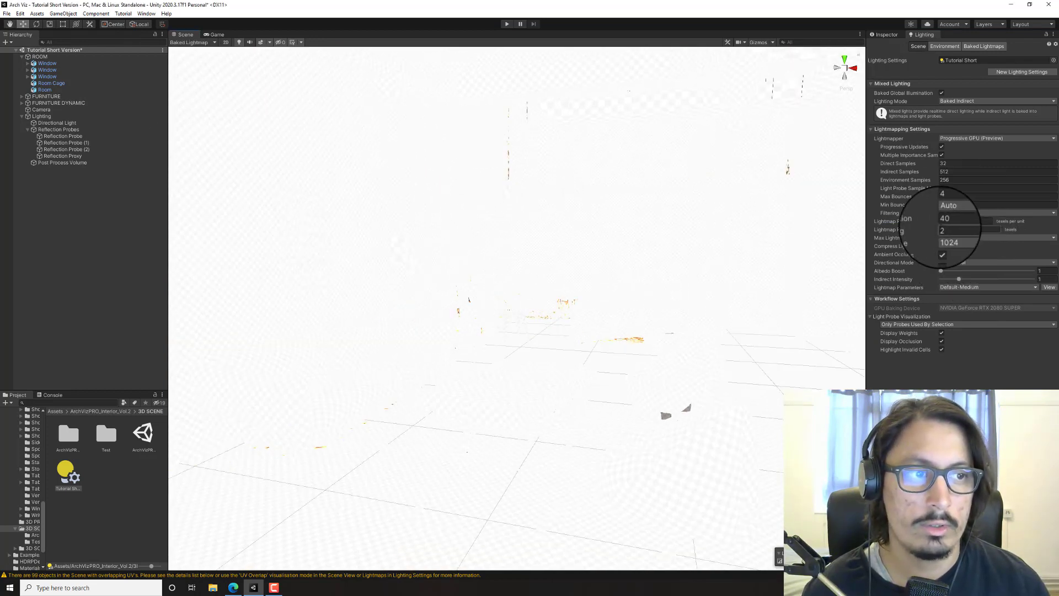
pyautogui.moveTo(898, 220); pyautogui.dragTo(489, 253)
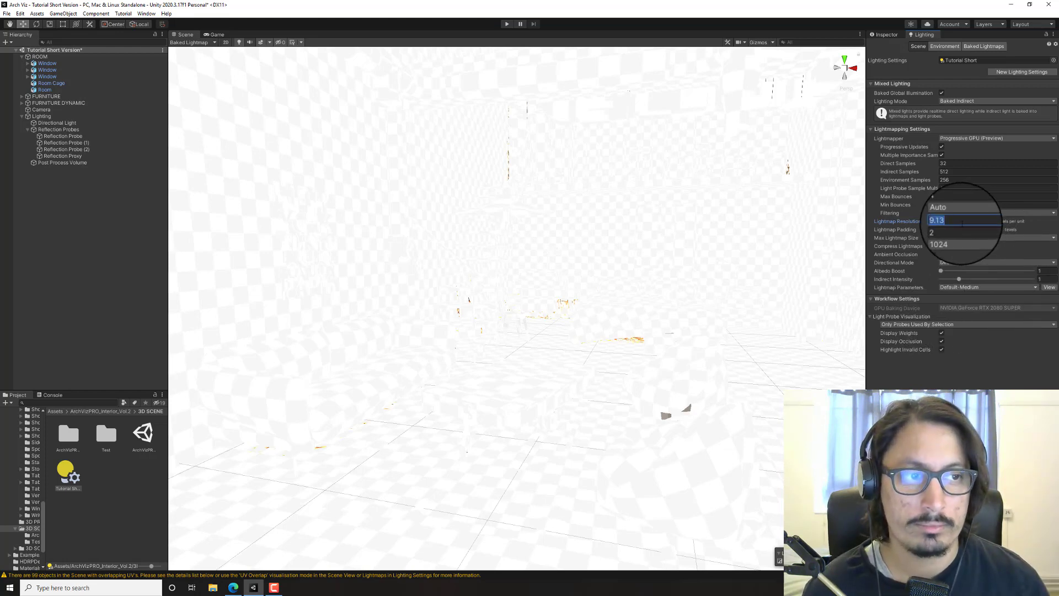
pyautogui.write('100')
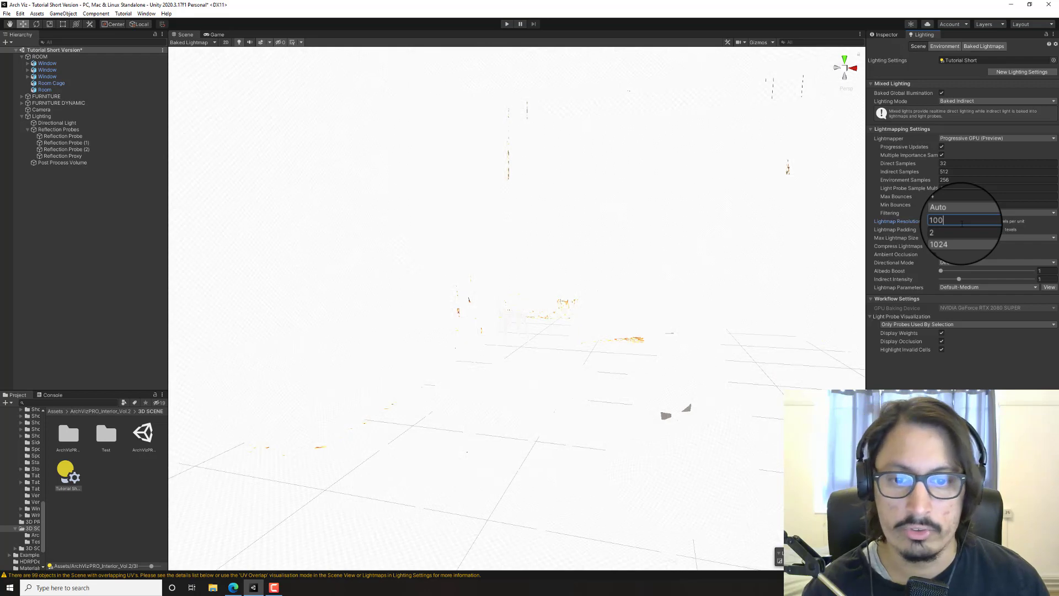
# - Set the maximum lightmap size in the Tutorial Short lighting settings to 2048
pyautogui.moveTo(587, 432); pyautogui.dragTo(610, 422, button='right')
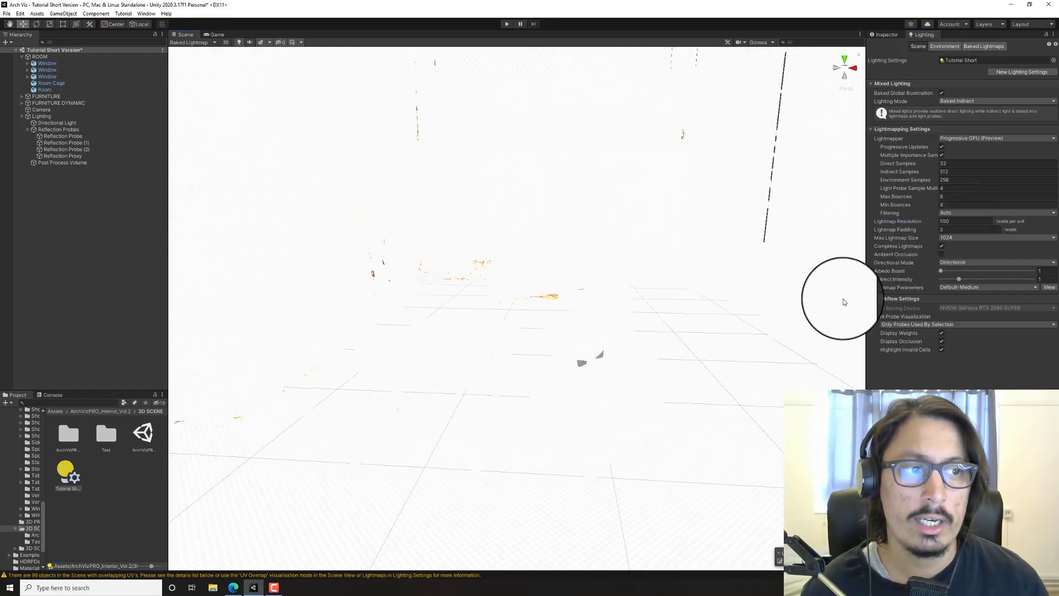
pyautogui.click(960, 239)
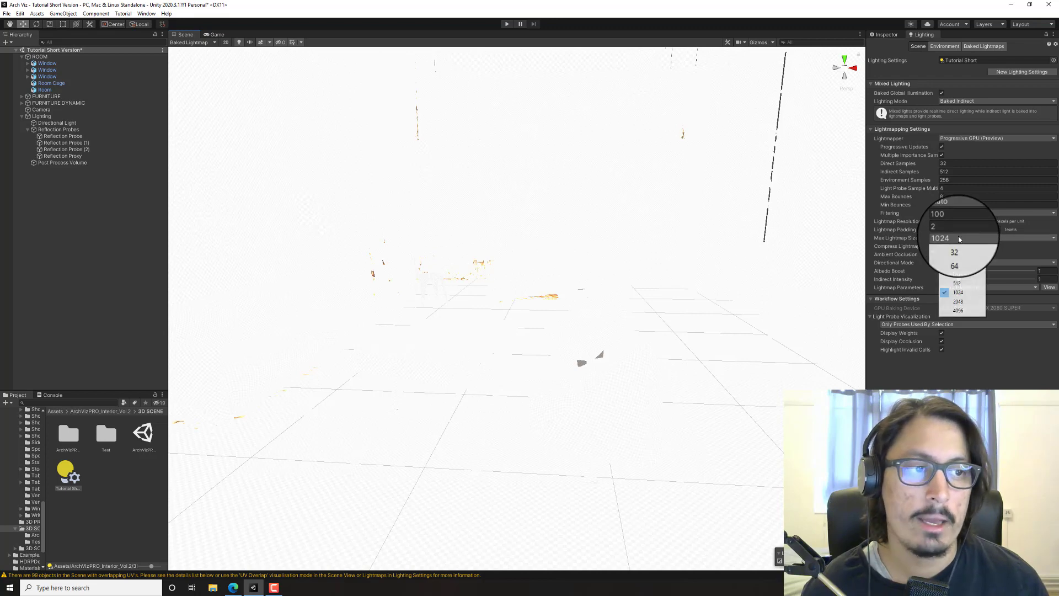
pyautogui.click(958, 301)
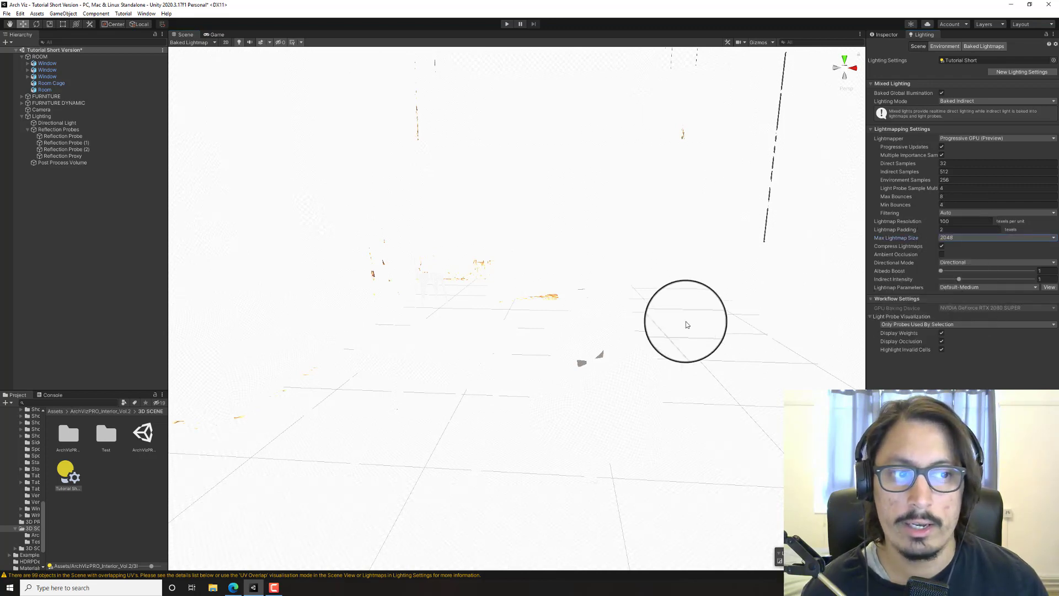
# - Preview the first baked lightmap's UV layout and compare the baked lightmap data with the Tutorial Short lighting settings
pyautogui.click(984, 47)
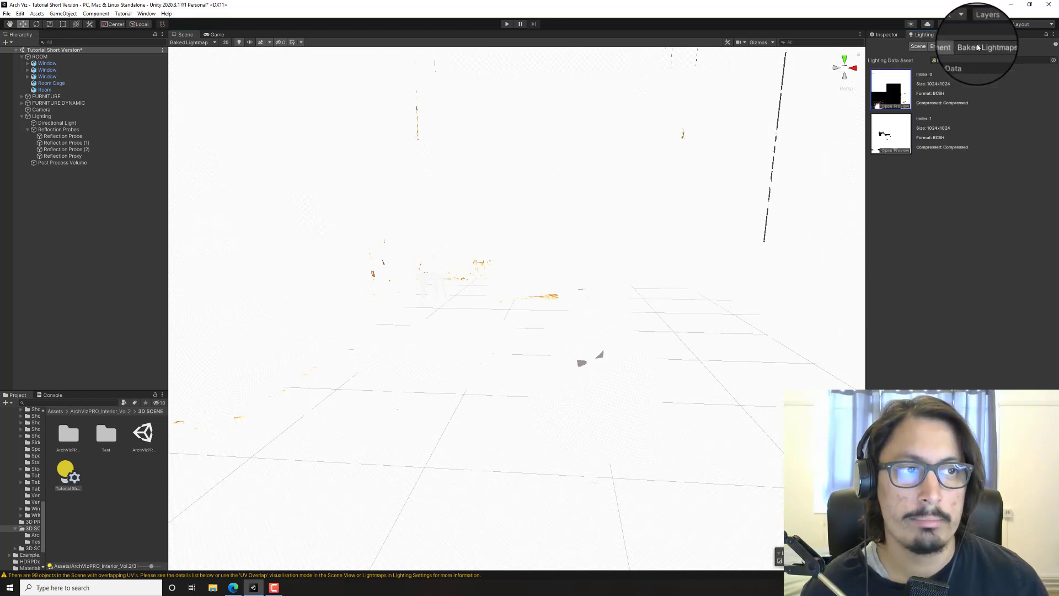
pyautogui.click(890, 105)
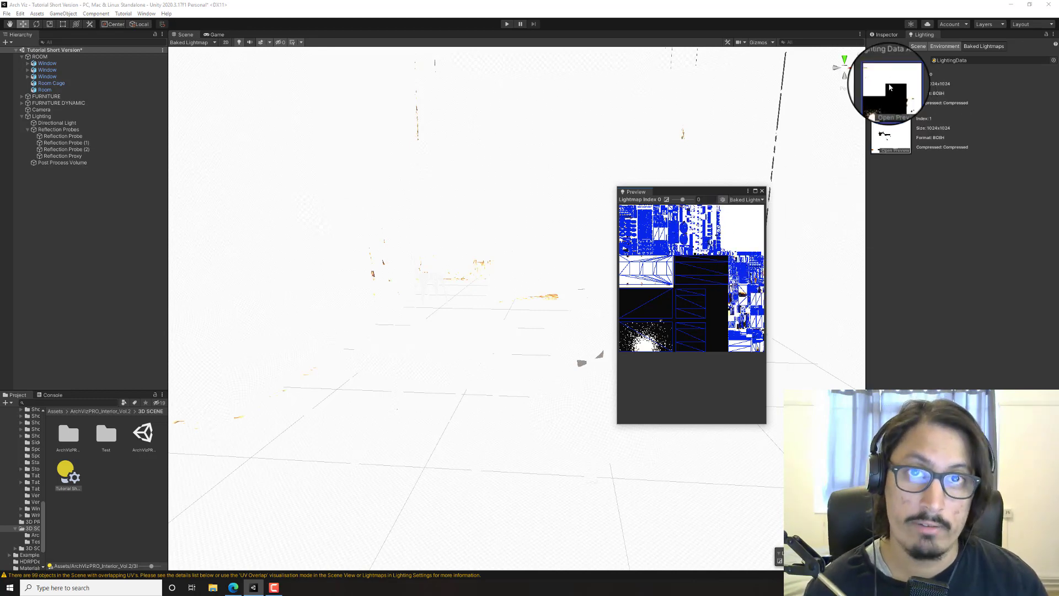
pyautogui.click(918, 46)
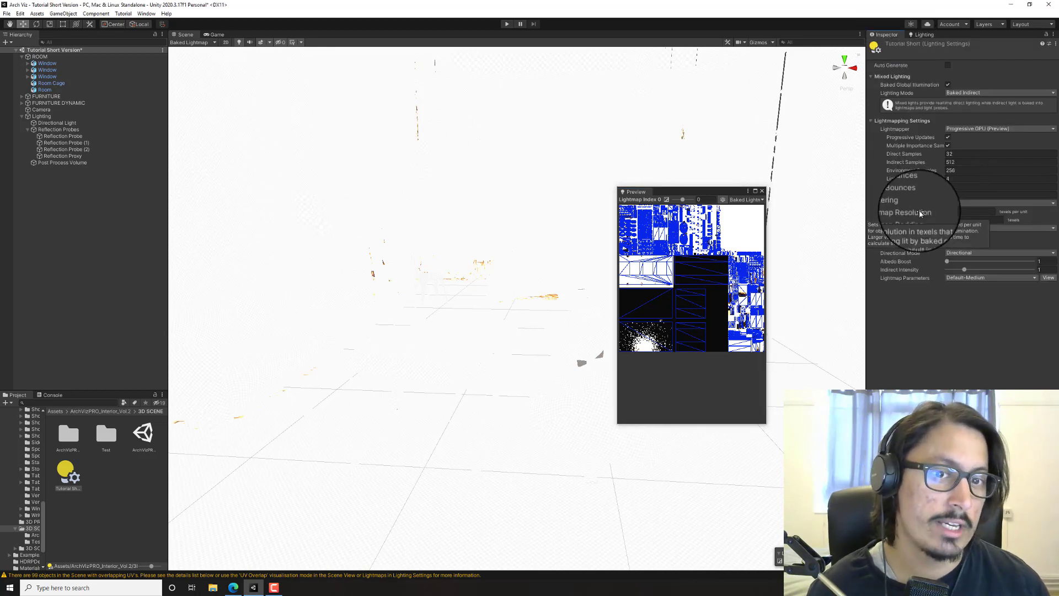
pyautogui.click(924, 34)
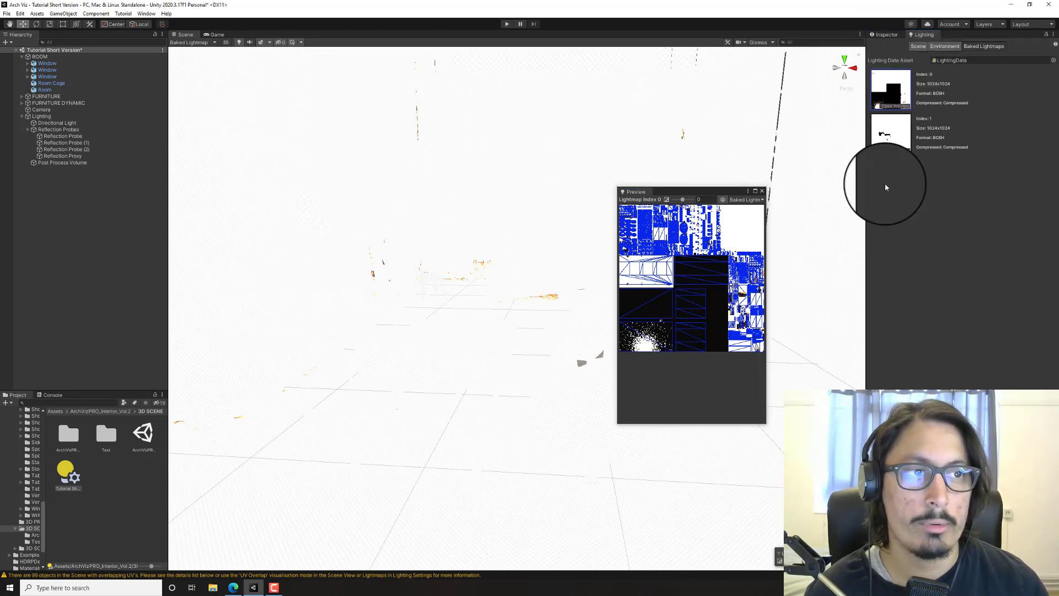
pyautogui.click(888, 35)
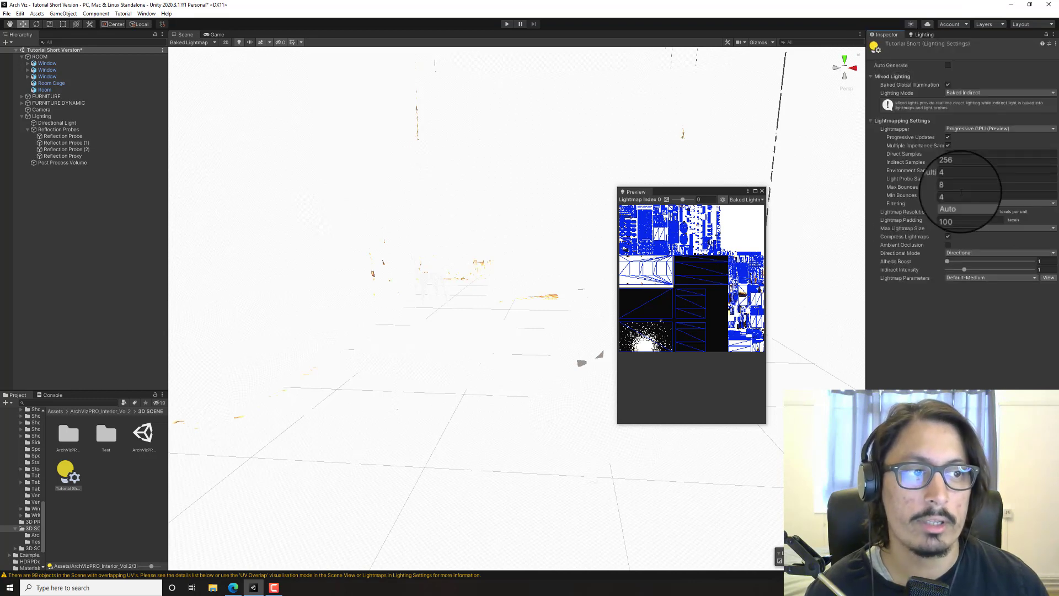
pyautogui.click(917, 36)
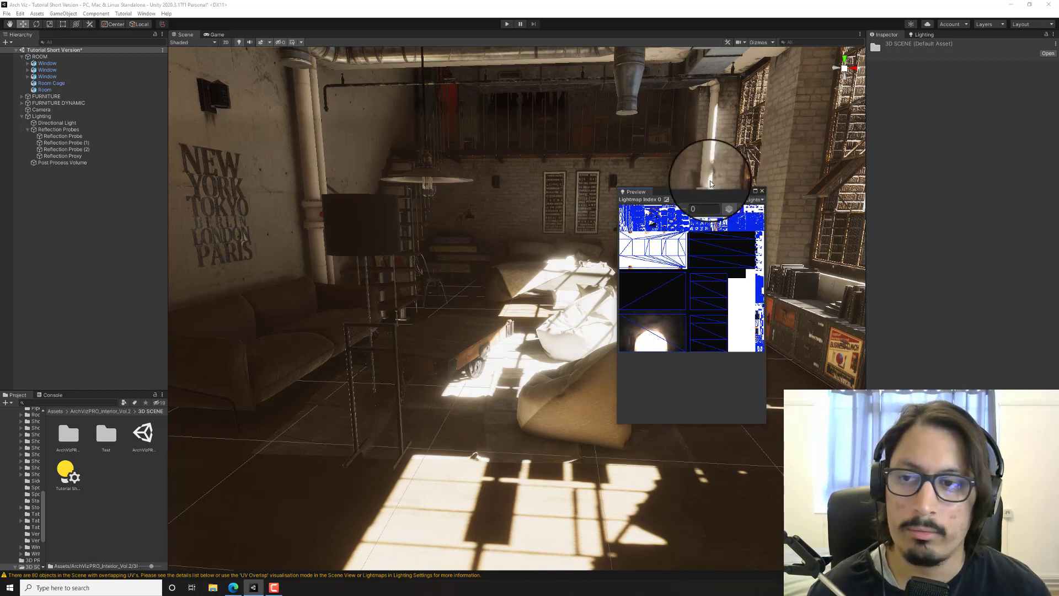
# - Delete the empty Post Process Volume object and create a Volume Profile asset named Global Volume Process in the 3D SCENE folder
pyautogui.click(111, 163)
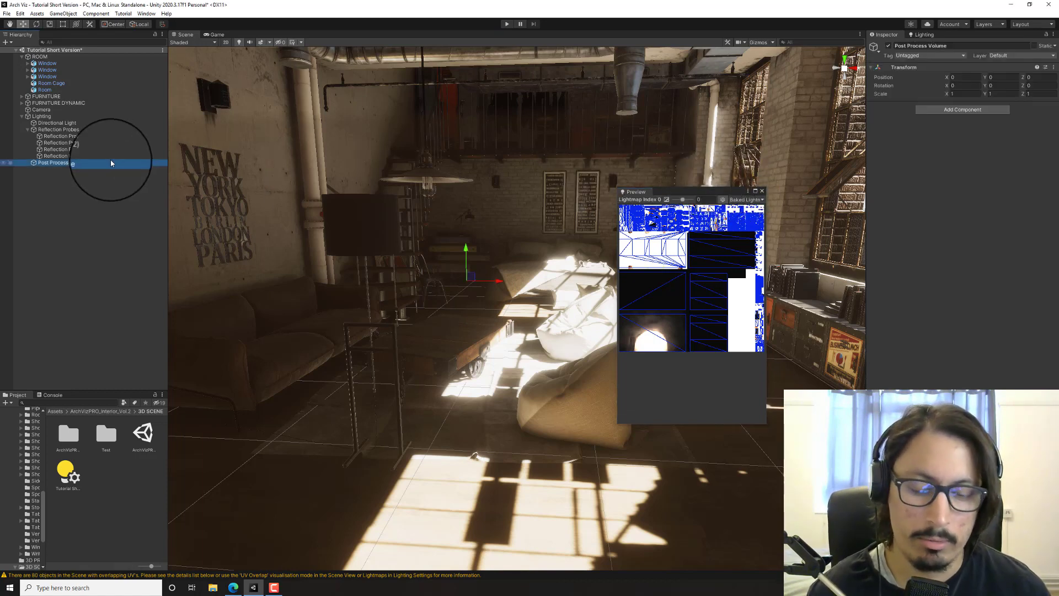
pyautogui.press('Delete')
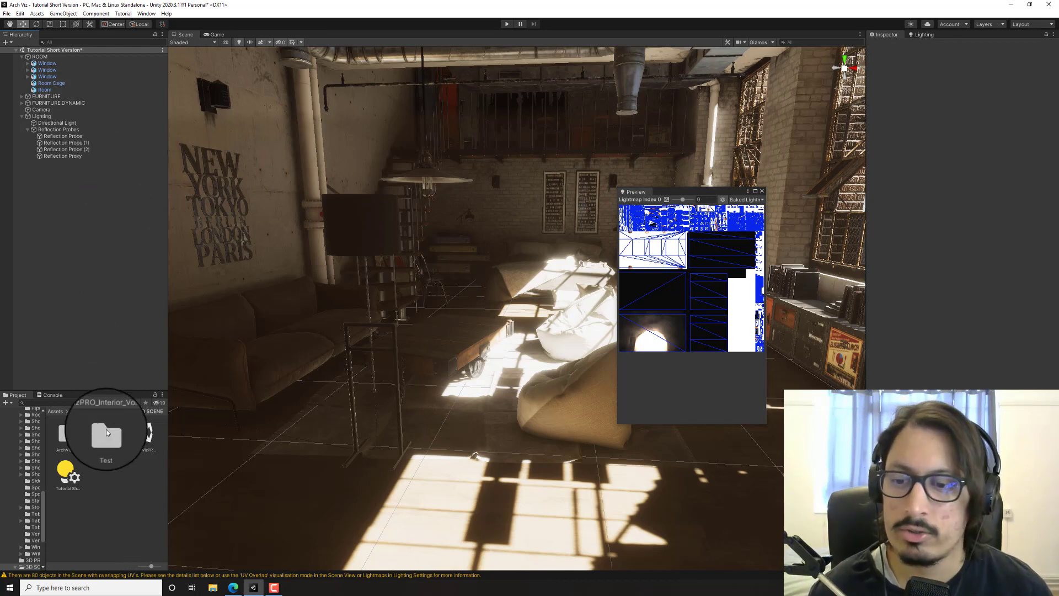
pyautogui.rightClick(116, 496)
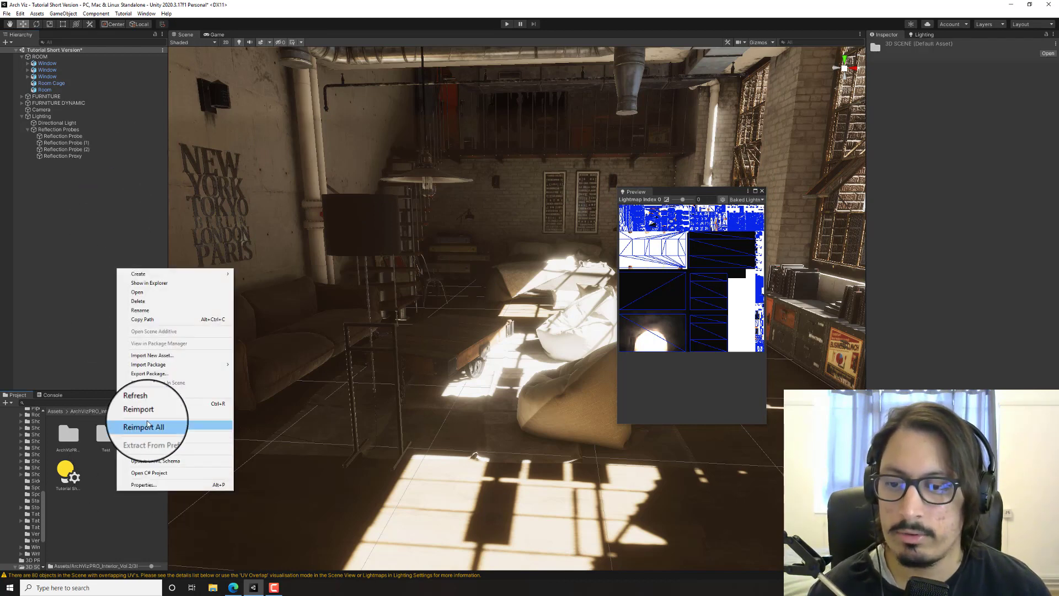
pyautogui.moveTo(175, 273)
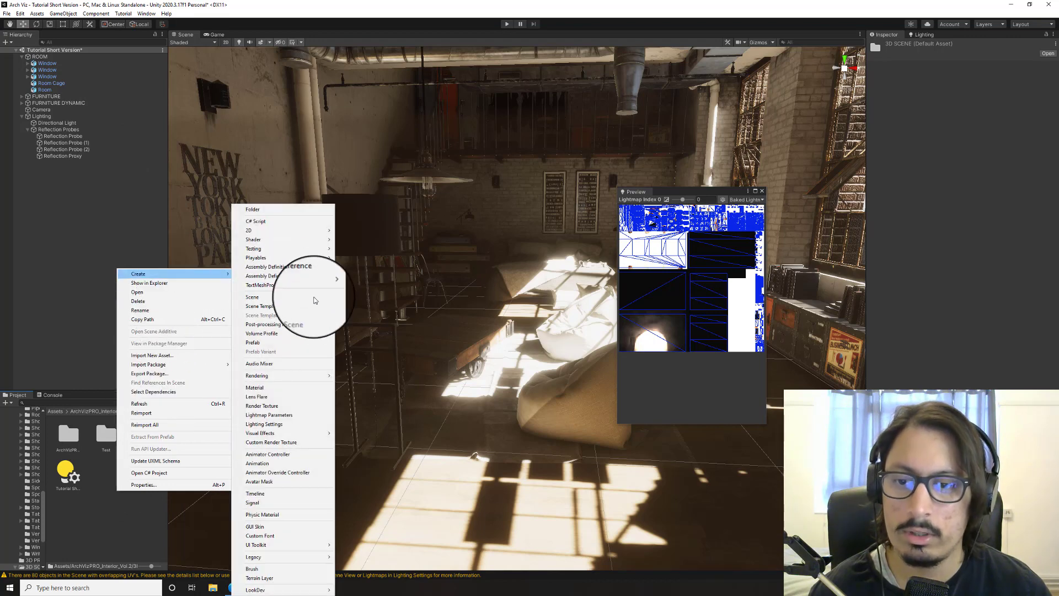
pyautogui.click(263, 333)
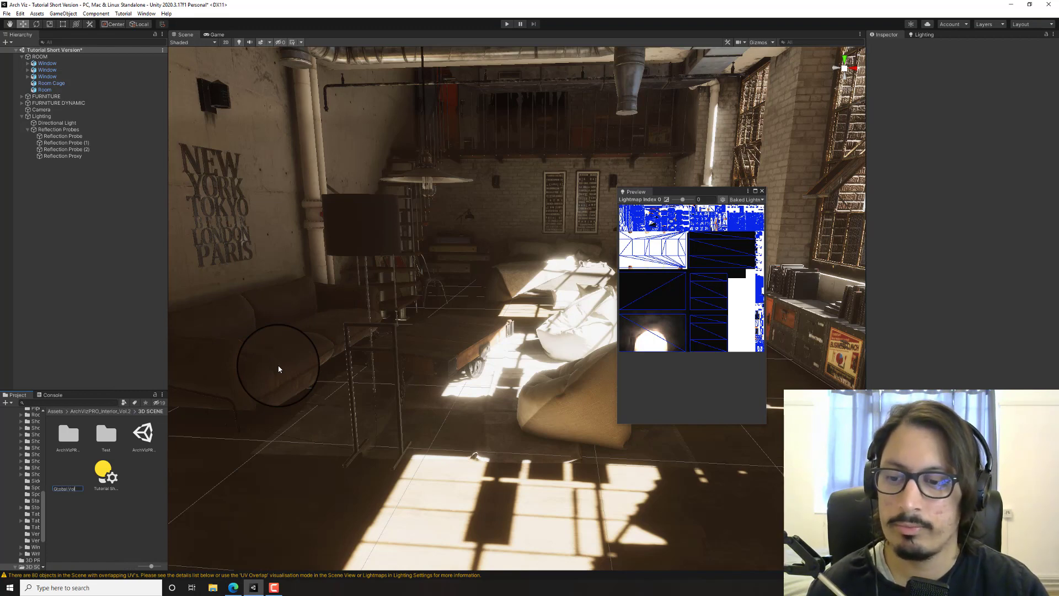
pyautogui.write('Global Volume Process')
pyautogui.press('Return')
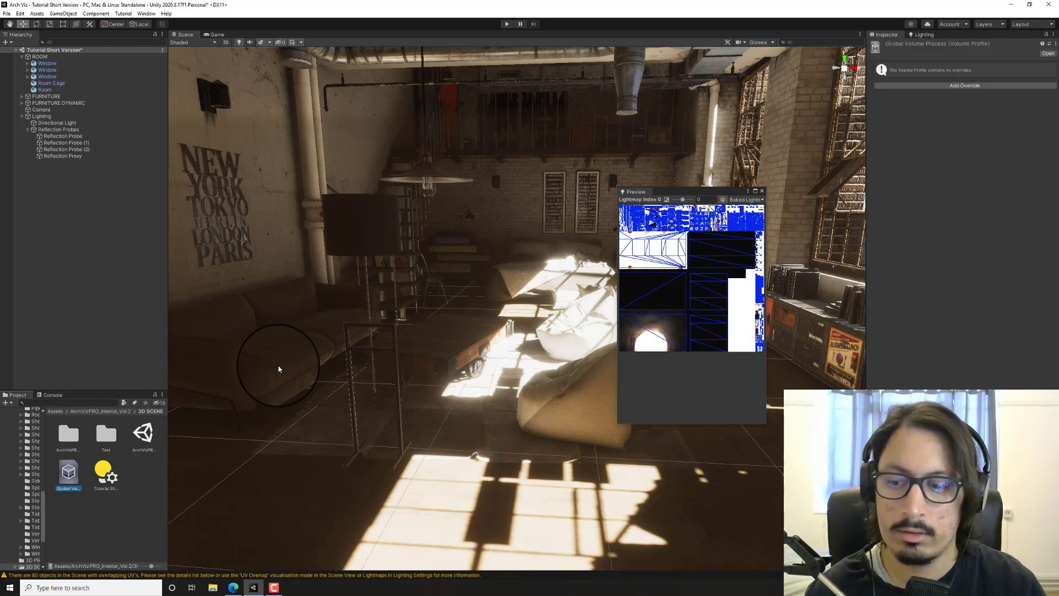
# - Add an Exposure override to the profile, enable Mode, Fixed Exposure and Compensation, and set the fixed exposure to about 4.22
pyautogui.click(970, 86)
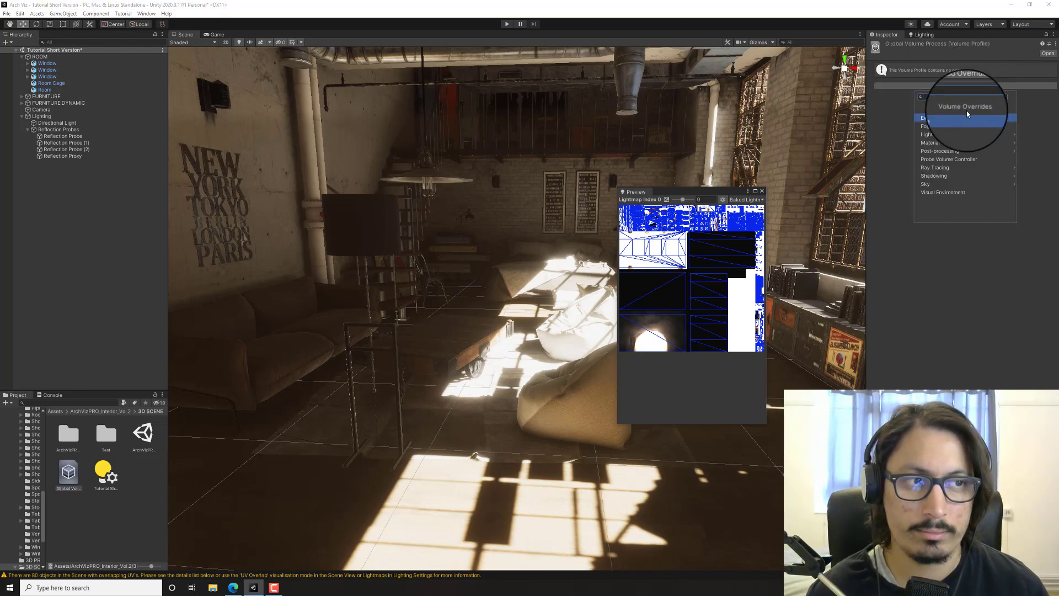
pyautogui.click(961, 134)
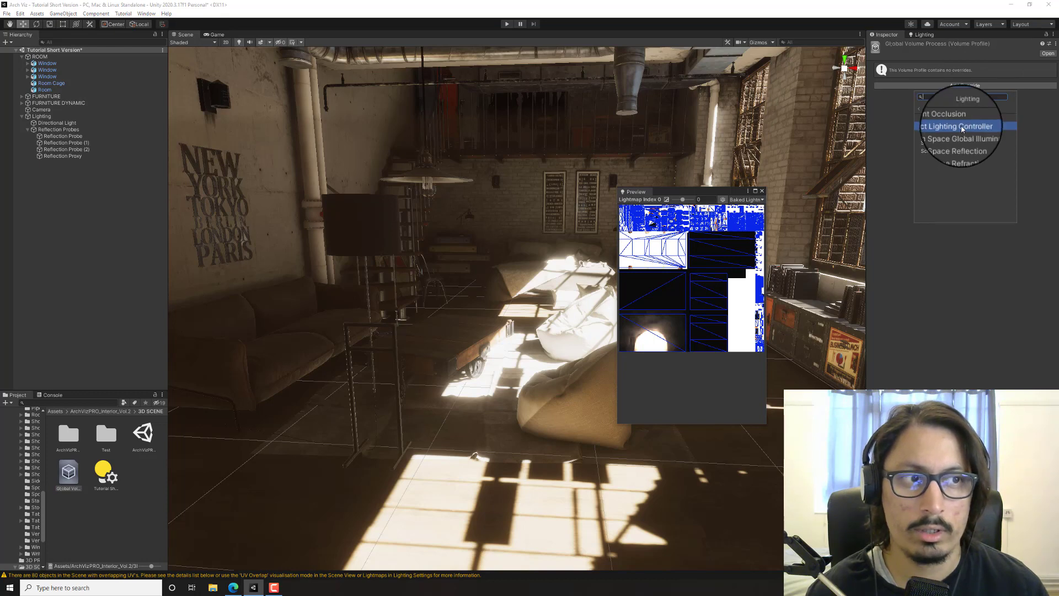
pyautogui.write('ex')
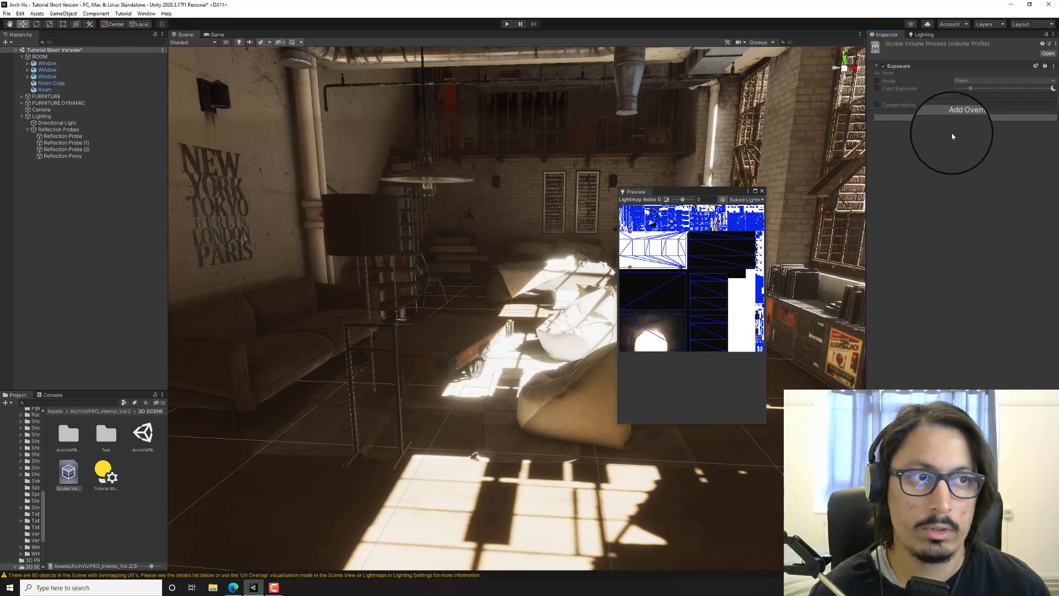
pyautogui.click(877, 81)
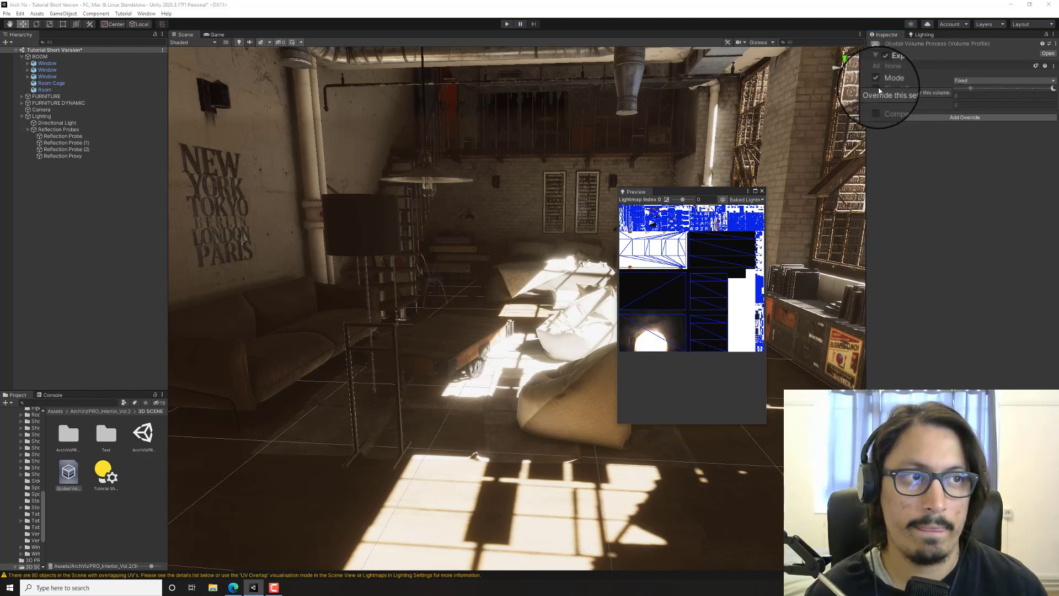
pyautogui.click(877, 105)
pyautogui.click(877, 89)
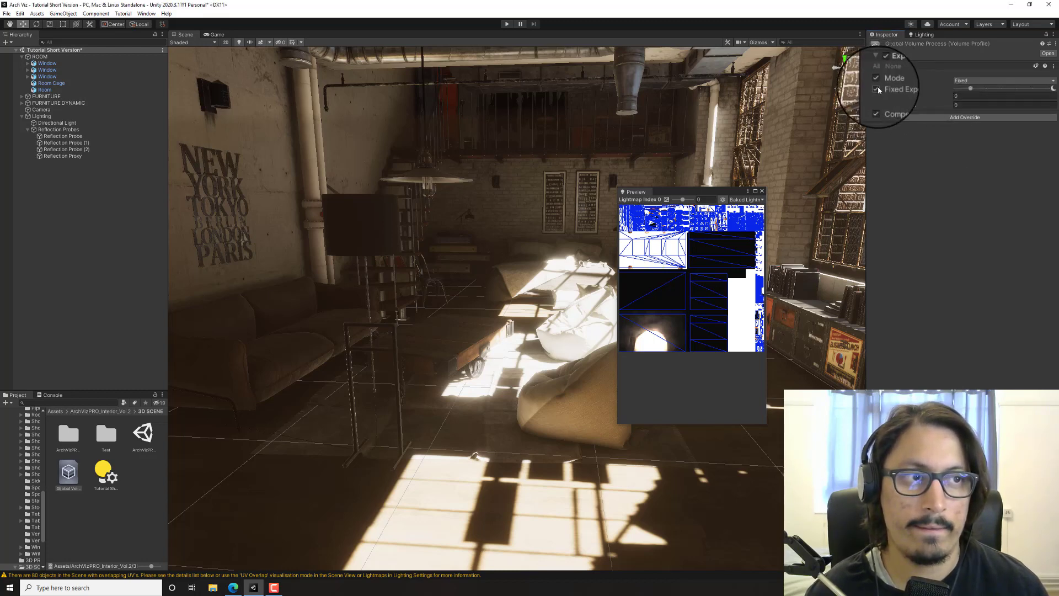
pyautogui.moveTo(989, 97)
pyautogui.mouseDown()
pyautogui.moveTo(1007, 96)
pyautogui.moveTo(993, 97)
pyautogui.mouseUp()
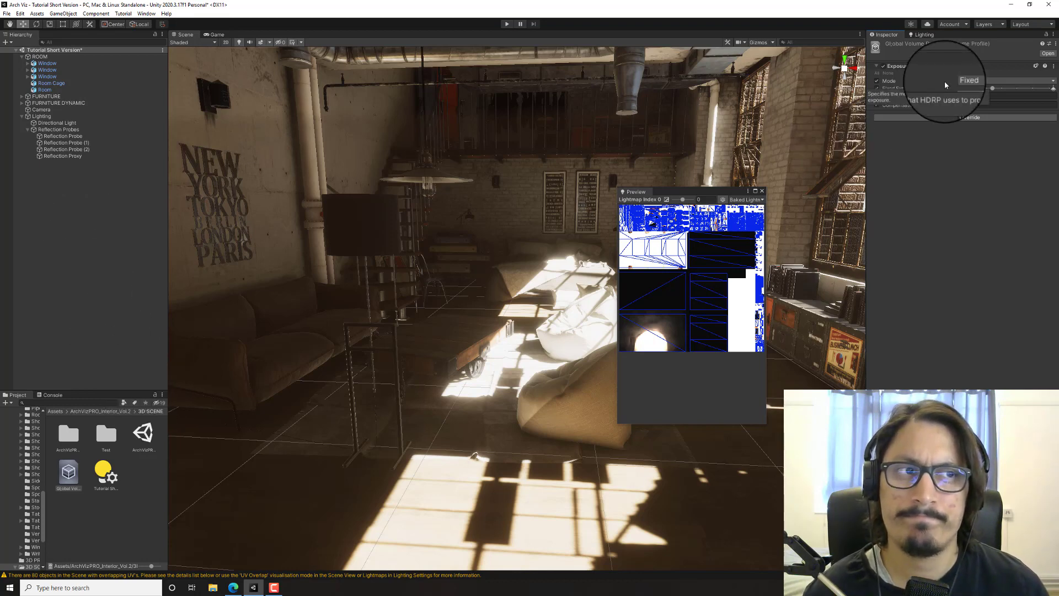
pyautogui.click(75, 478)
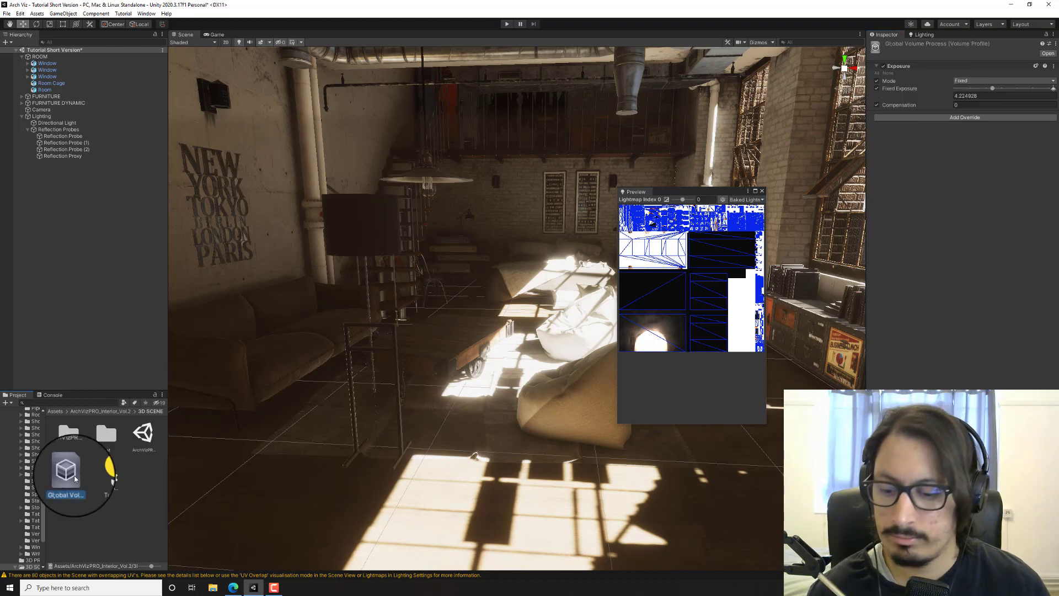
pyautogui.click(59, 489)
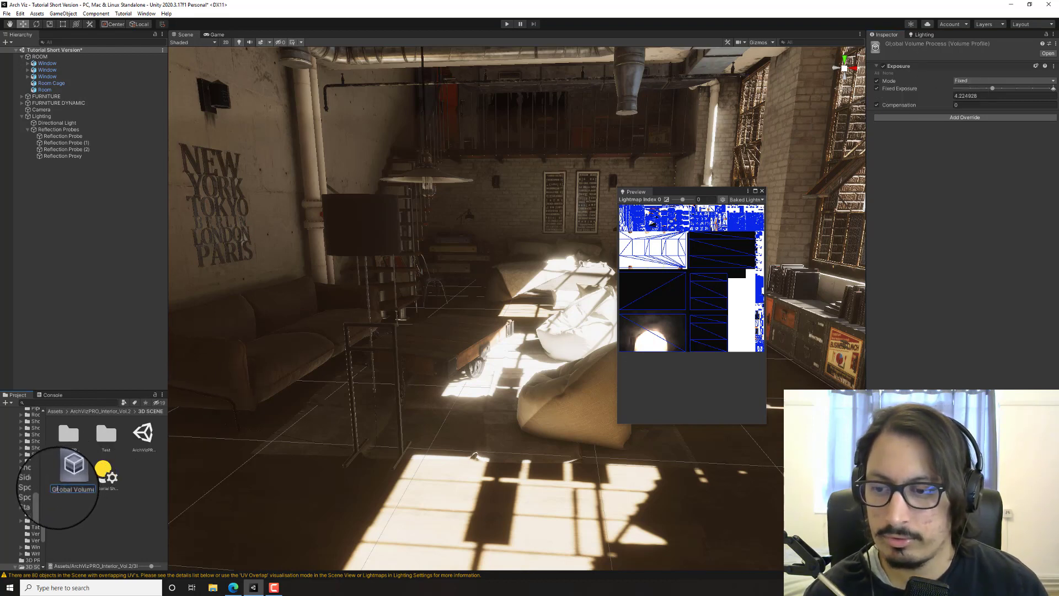
pyautogui.press('BackSpace')
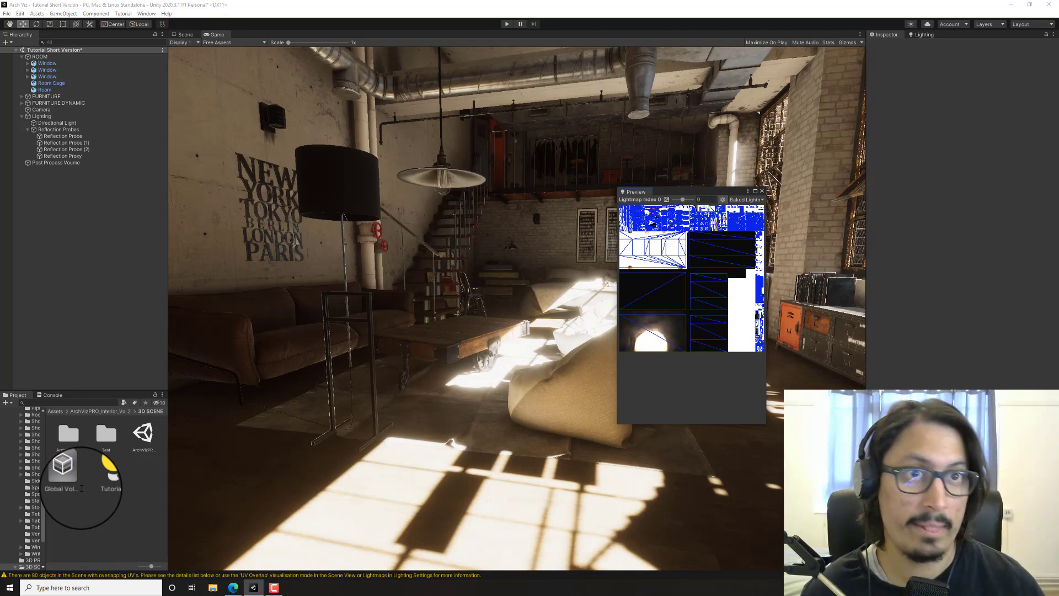
# - Add a Volume component to the Post Process Voume object and assign the Global Volume Process profile to it
pyautogui.click(61, 473)
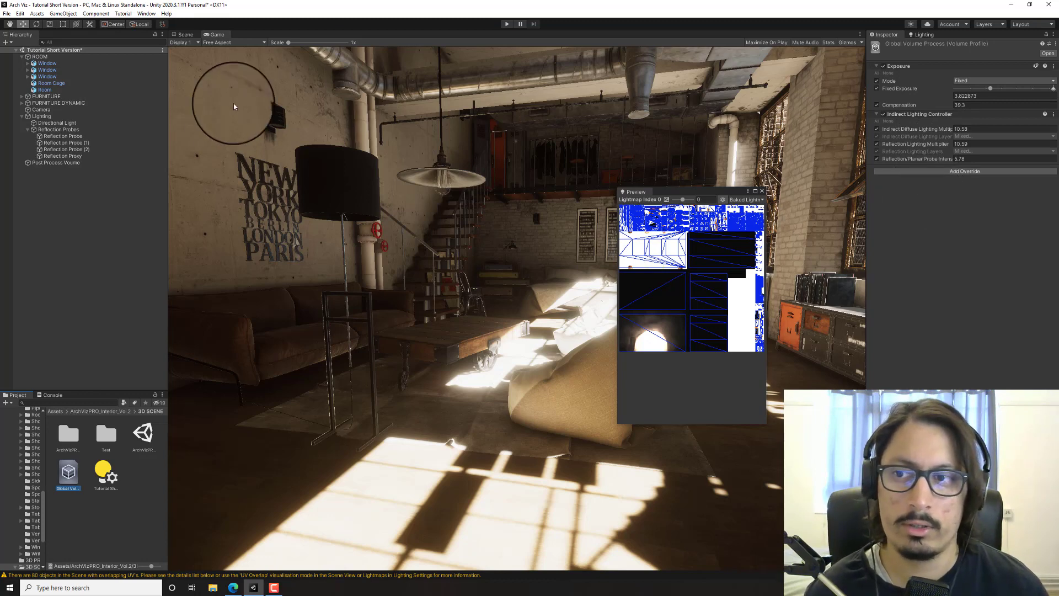
pyautogui.click(65, 163)
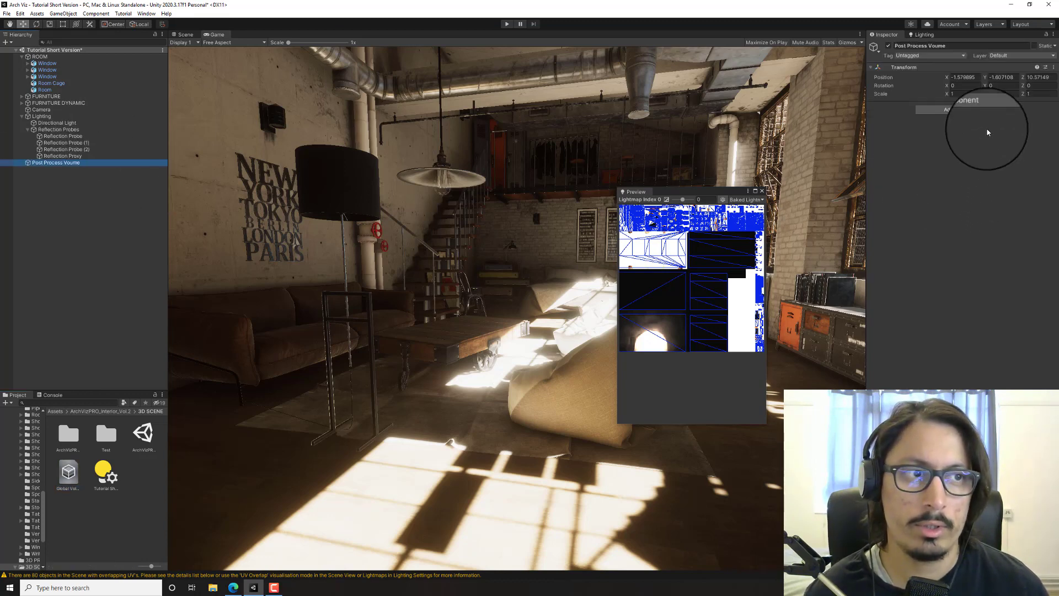
pyautogui.click(982, 109)
pyautogui.press('BackSpace')
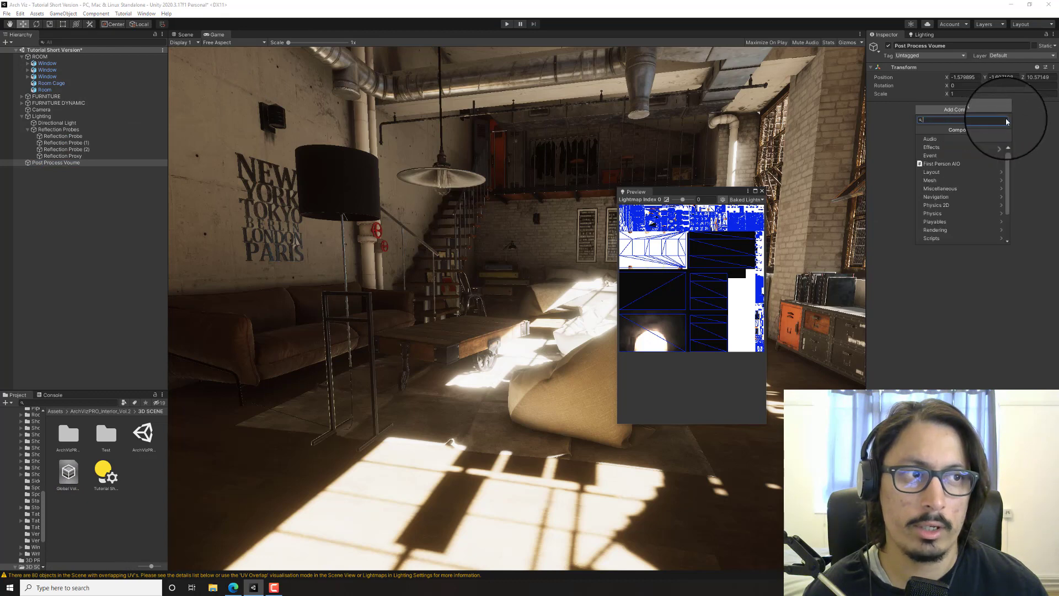
pyautogui.write('post')
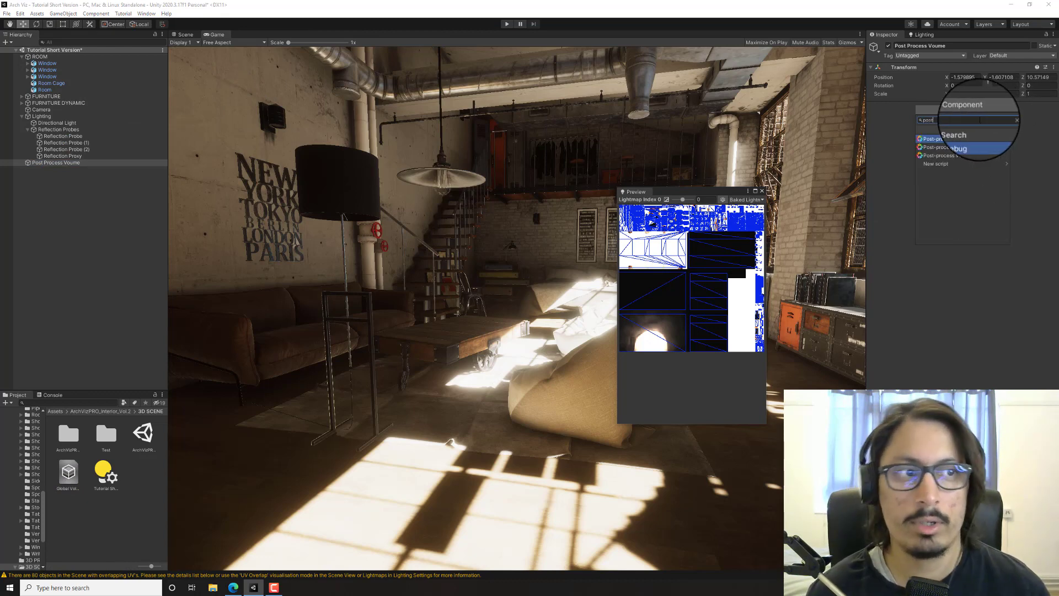
pyautogui.write('vo')
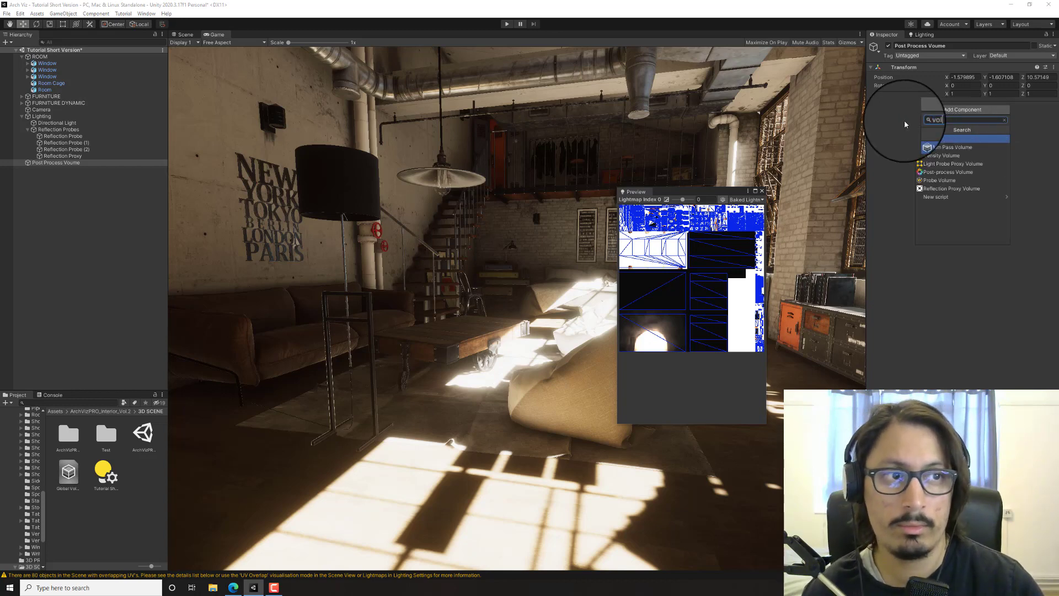
pyautogui.write('l')
pyautogui.click(939, 139)
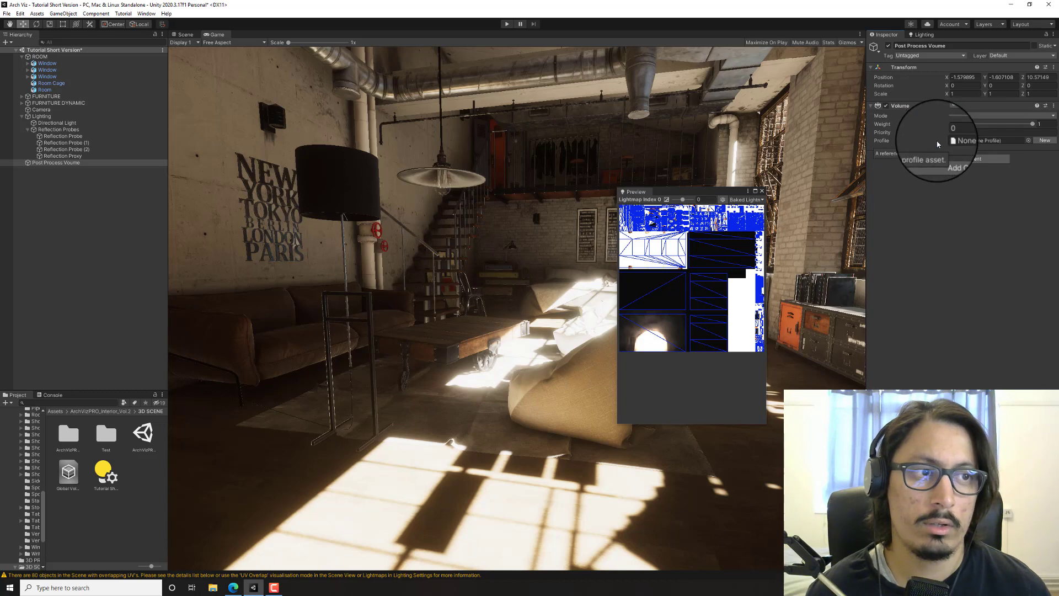
pyautogui.moveTo(68, 471); pyautogui.dragTo(976, 149)
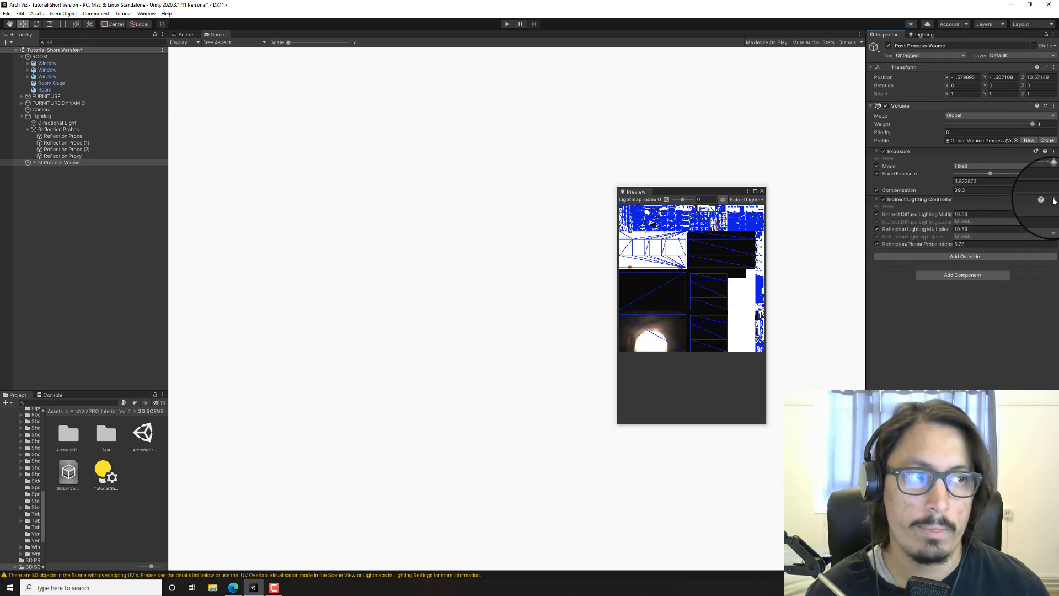
# - Remove the Indirect Lighting Controller override from the volume and set the Exposure compensation and fixed exposure to 1
pyautogui.click(1053, 199)
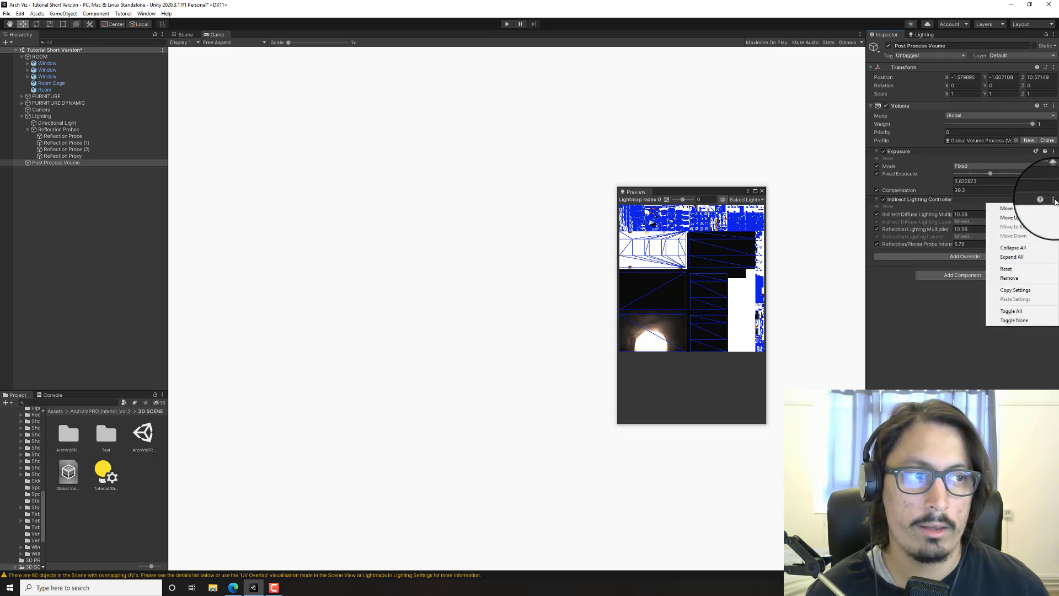
pyautogui.click(1018, 282)
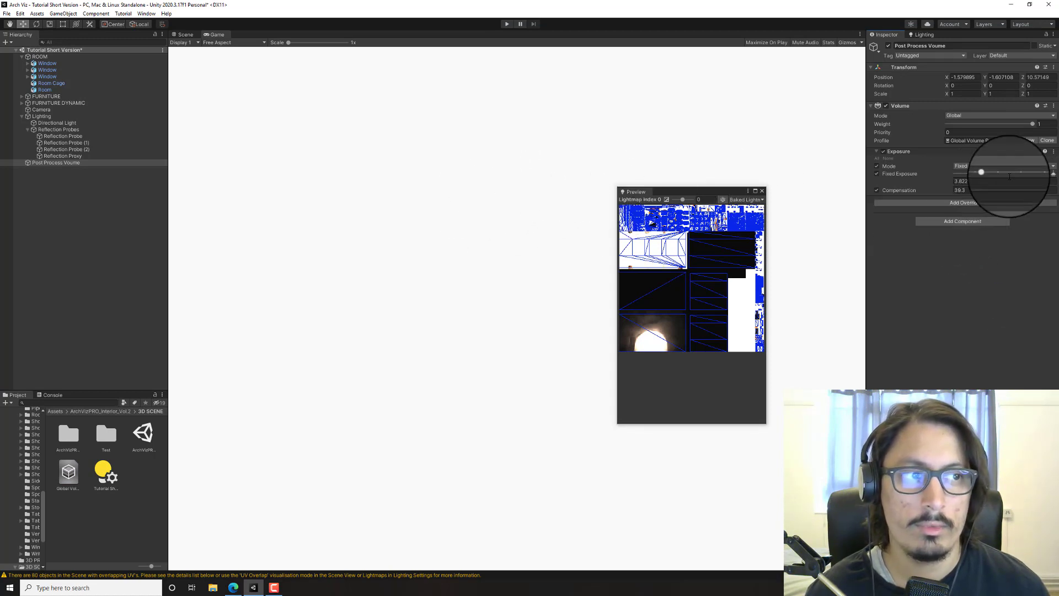
pyautogui.click(973, 190)
pyautogui.write('1')
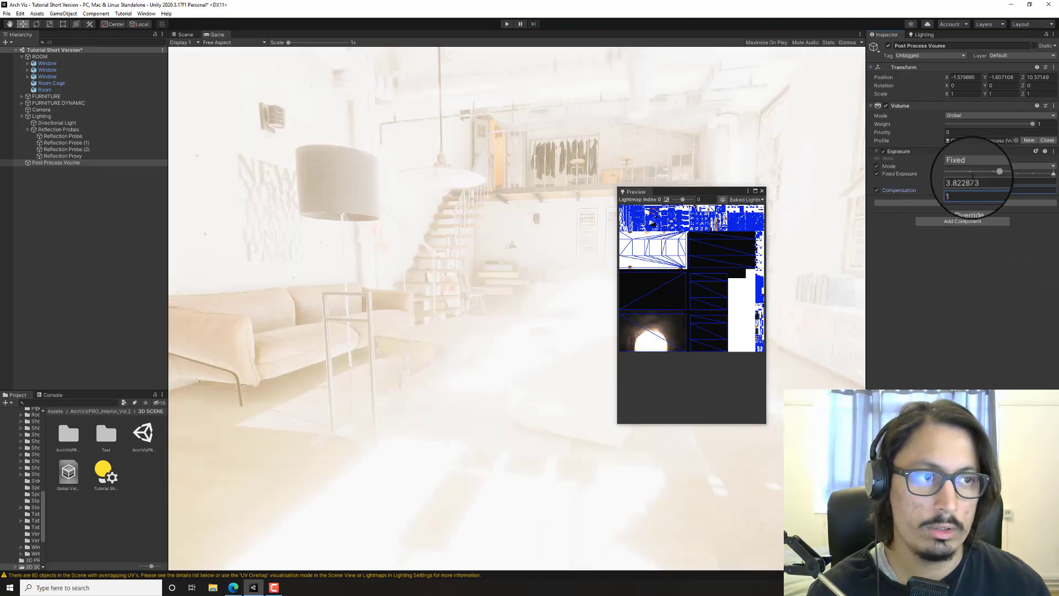
pyautogui.write('1')
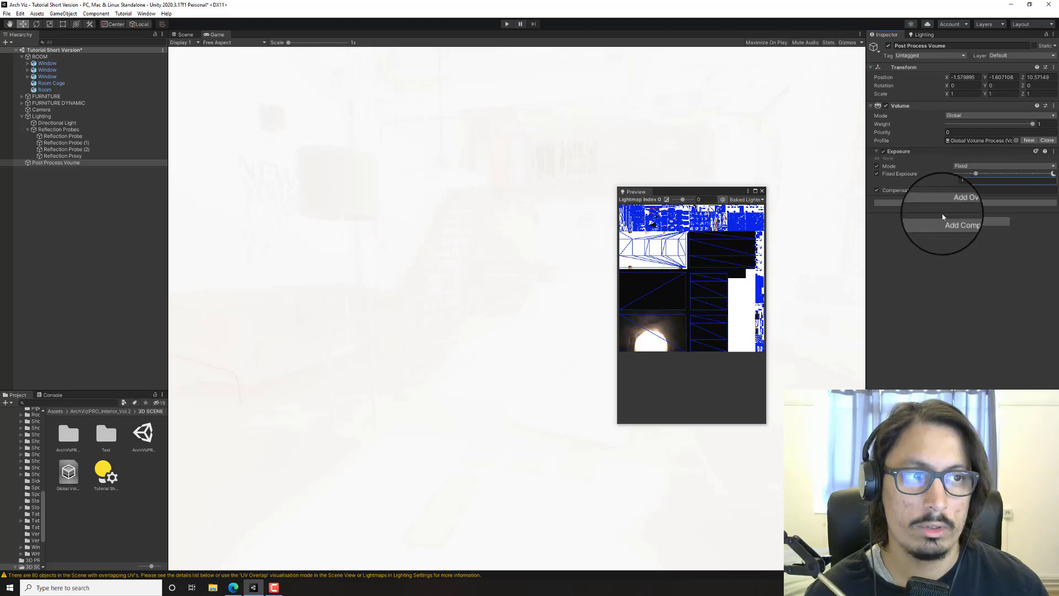
# - Raise the volume's fixed exposure to about 10.53 and check the Directional Light's emission settings
pyautogui.moveTo(978, 173); pyautogui.dragTo(1023, 174)
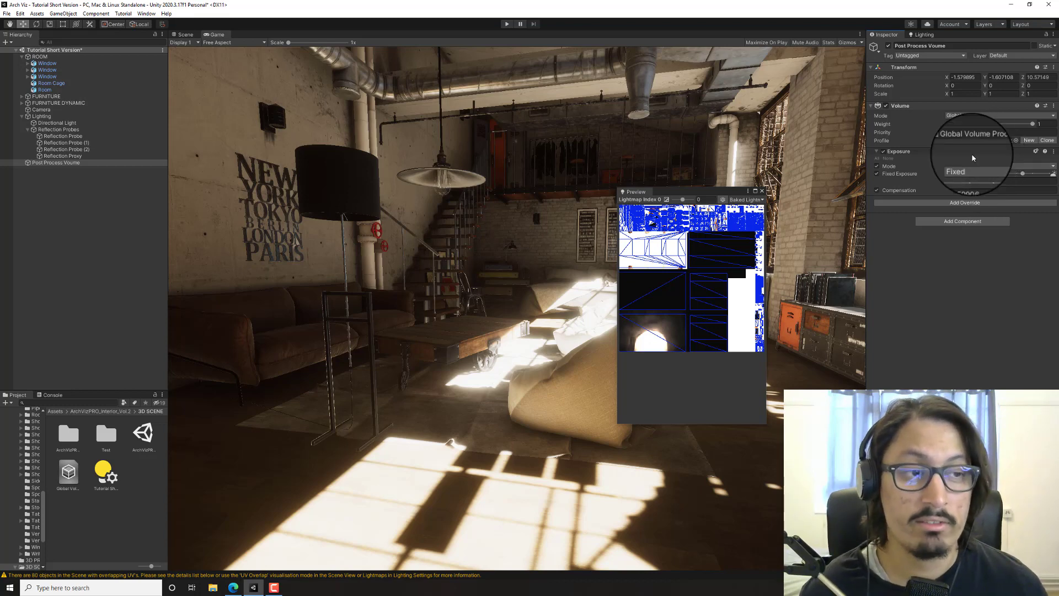
pyautogui.moveTo(1023, 175)
pyautogui.mouseDown()
pyautogui.moveTo(1009, 175)
pyautogui.moveTo(1038, 175)
pyautogui.moveTo(1026, 174)
pyautogui.mouseUp()
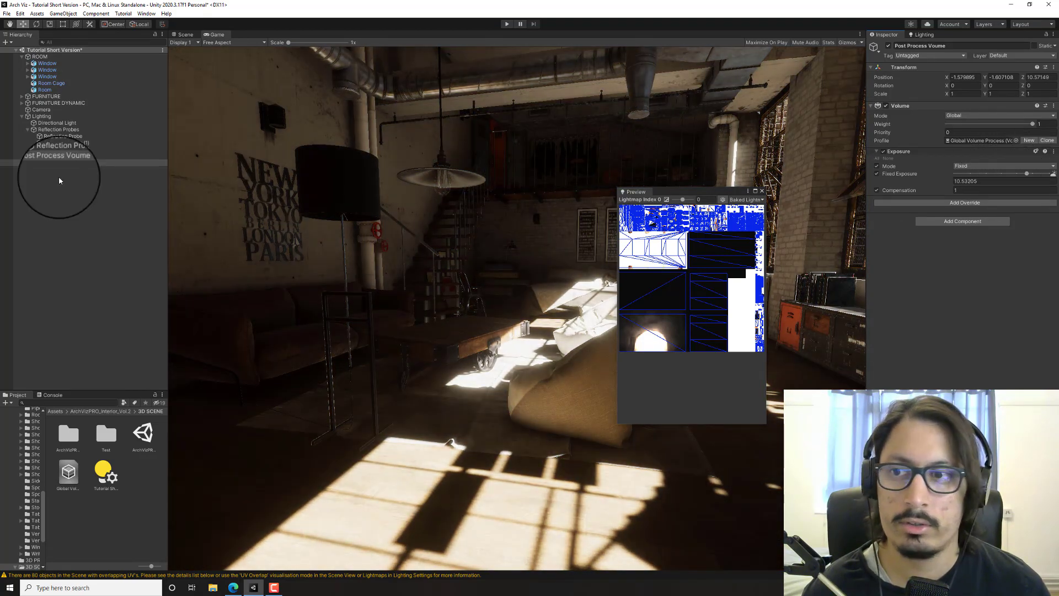
pyautogui.click(64, 123)
pyautogui.click(64, 123)
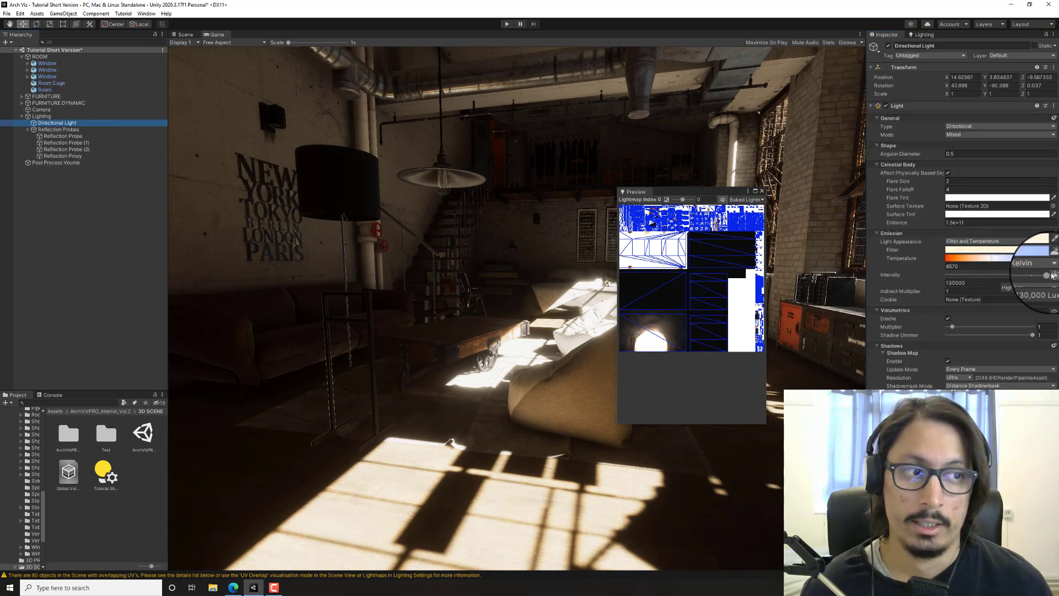
pyautogui.click(55, 162)
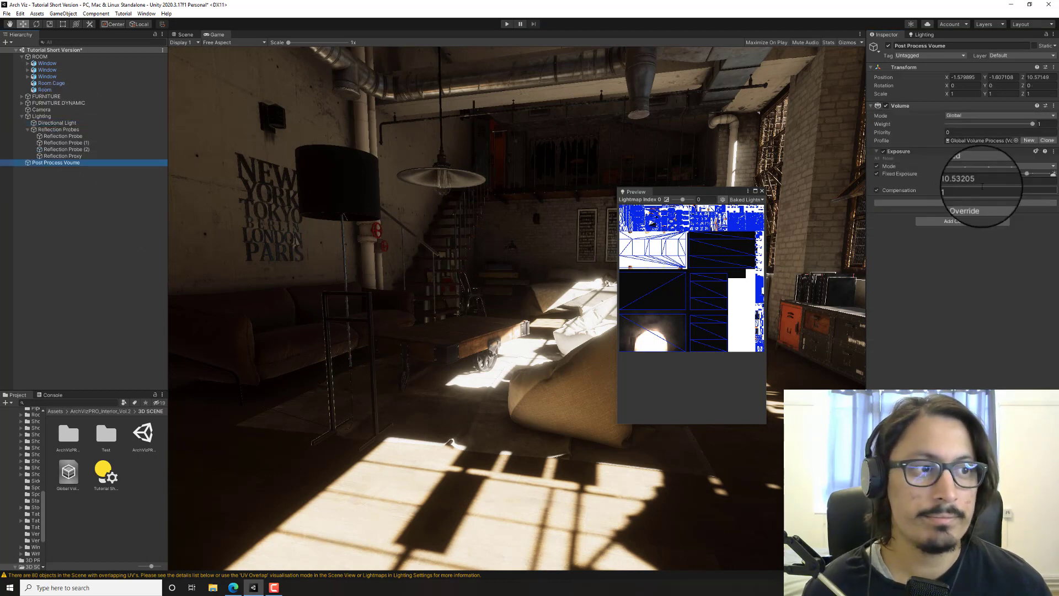
# - Test the volume's fixed exposure at 15, 7 and about 11.82, and settle on 12
pyautogui.moveTo(1024, 178); pyautogui.dragTo(1053, 179)
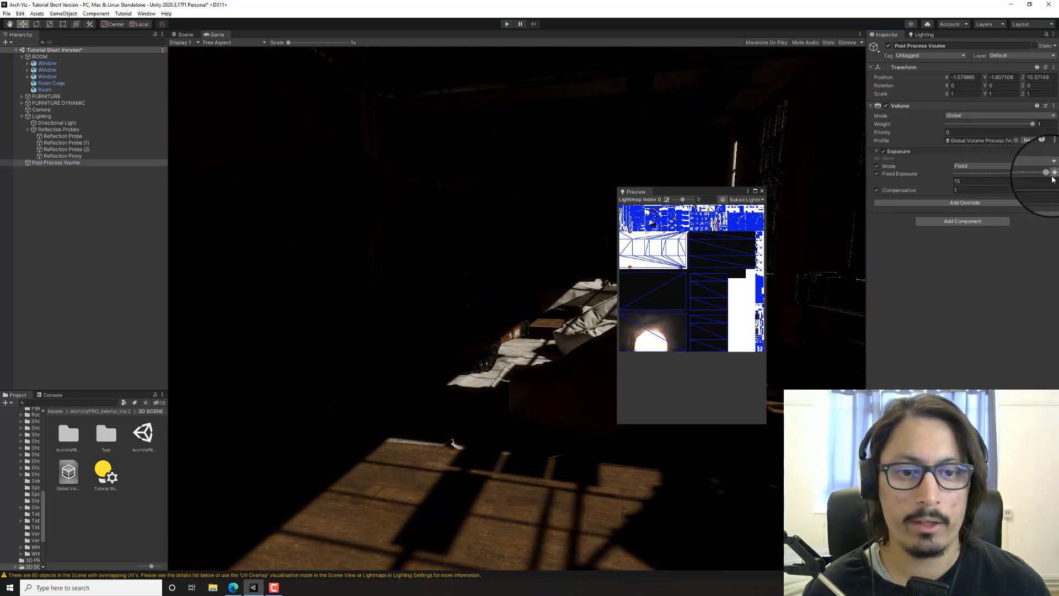
pyautogui.click(990, 182)
pyautogui.write('7')
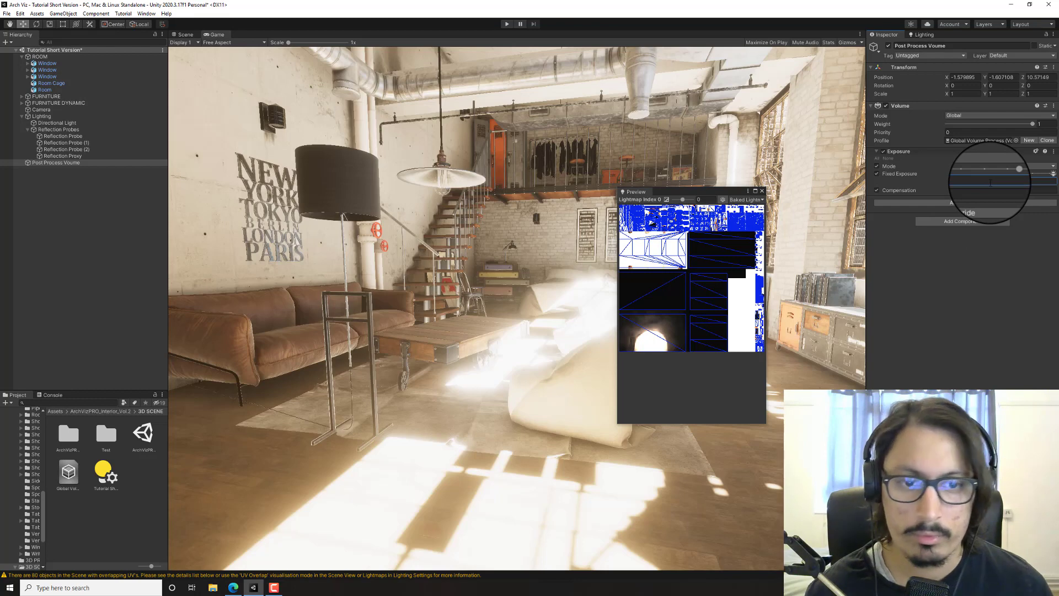
pyautogui.moveTo(1008, 175); pyautogui.dragTo(1032, 176)
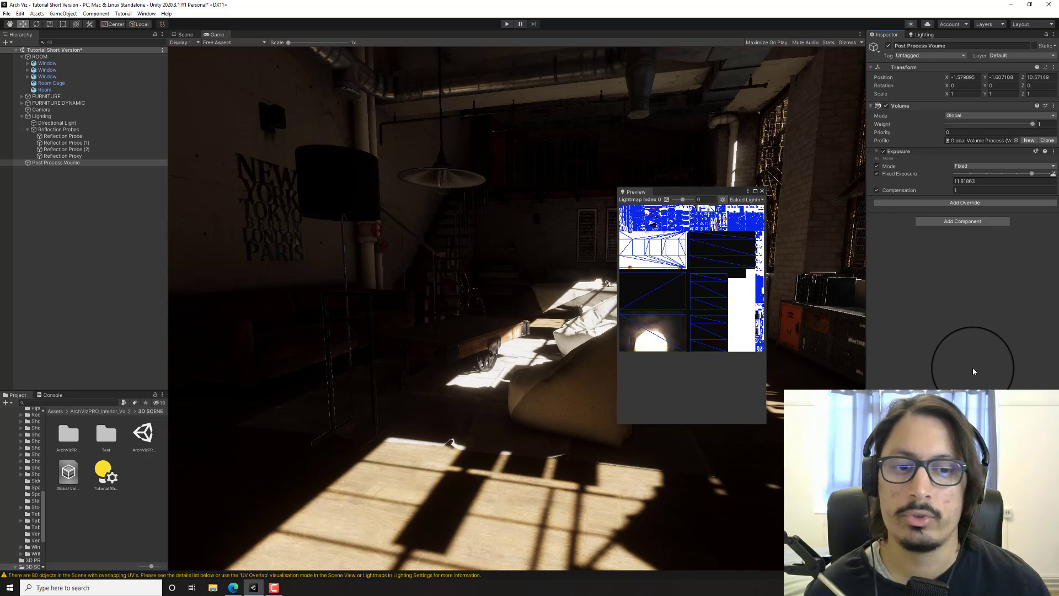
pyautogui.click(972, 181)
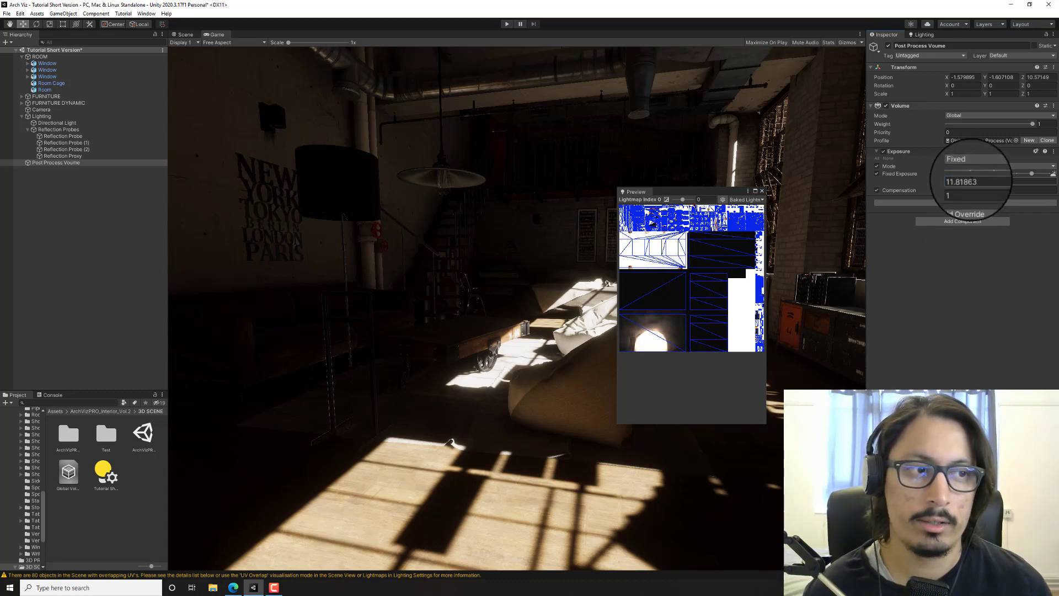
pyautogui.write('12')
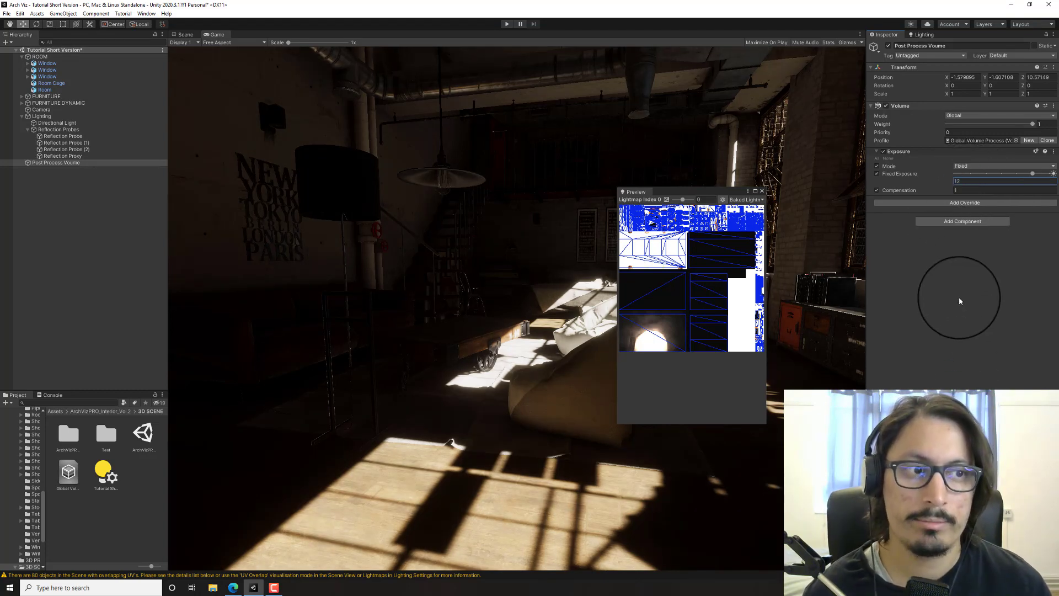
pyautogui.click(959, 297)
pyautogui.moveTo(920, 194)
pyautogui.mouseDown()
pyautogui.moveTo(942, 194)
pyautogui.moveTo(926, 191)
pyautogui.mouseUp()
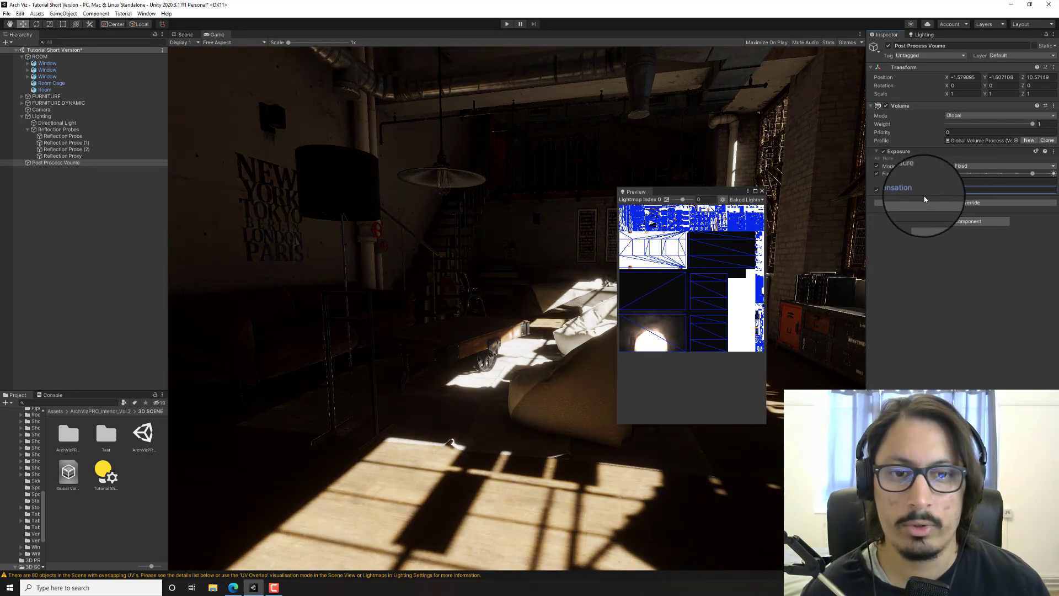
# - Add an Indirect Lighting Controller override to the volume and set its Indirect Diffuse Lighting Multiplier to 5
pyautogui.click(959, 205)
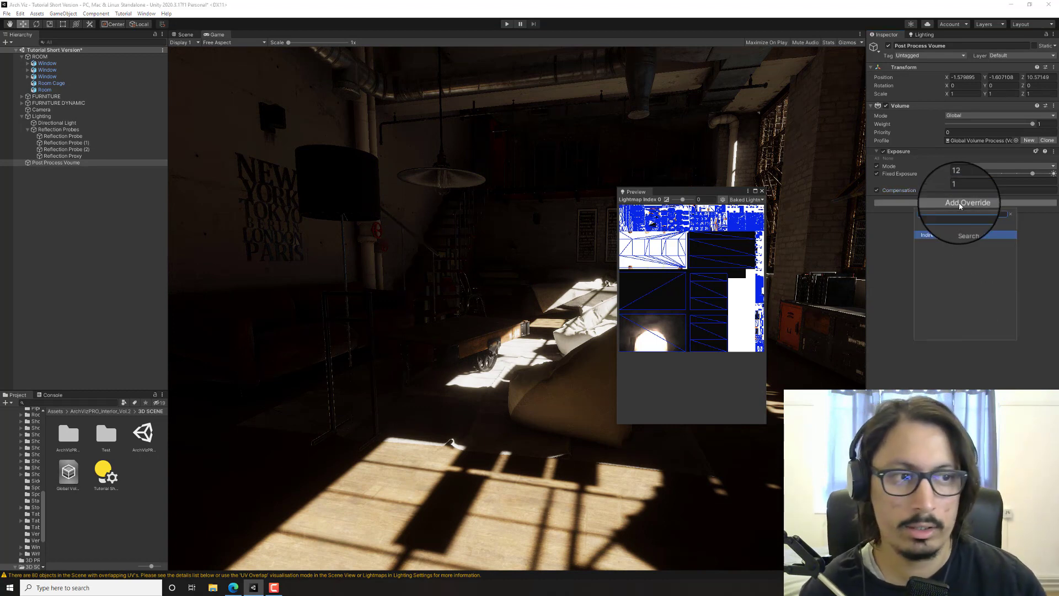
pyautogui.write('ind')
pyautogui.click(966, 236)
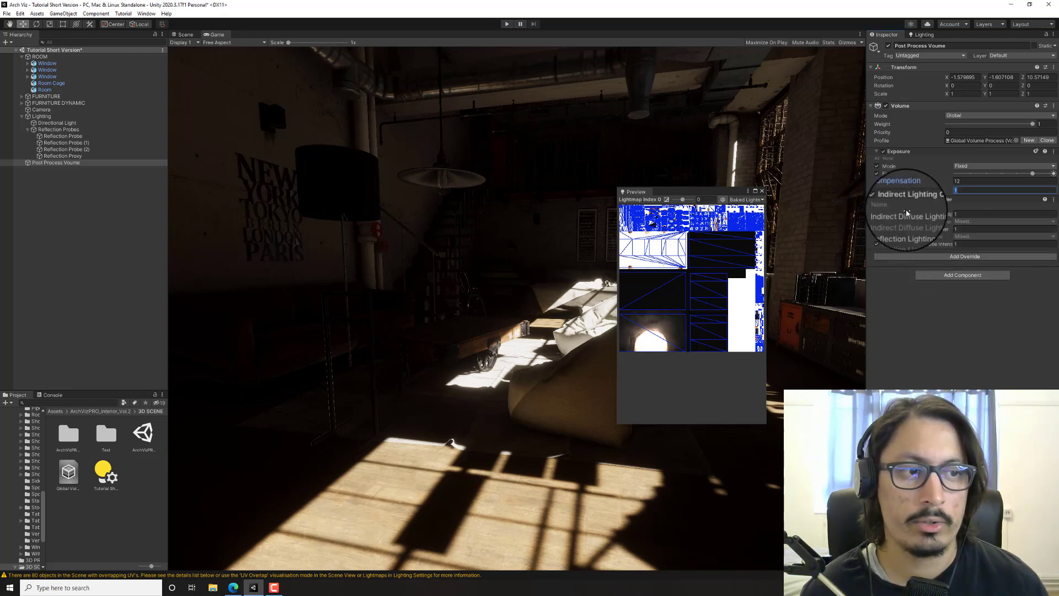
pyautogui.moveTo(910, 218); pyautogui.dragTo(927, 218)
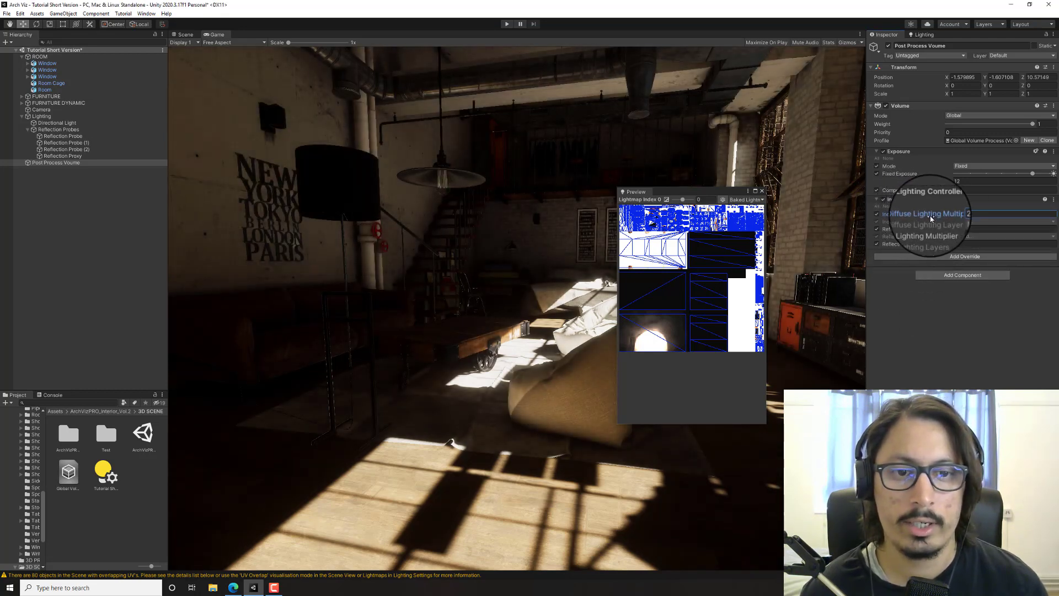
pyautogui.click(976, 215)
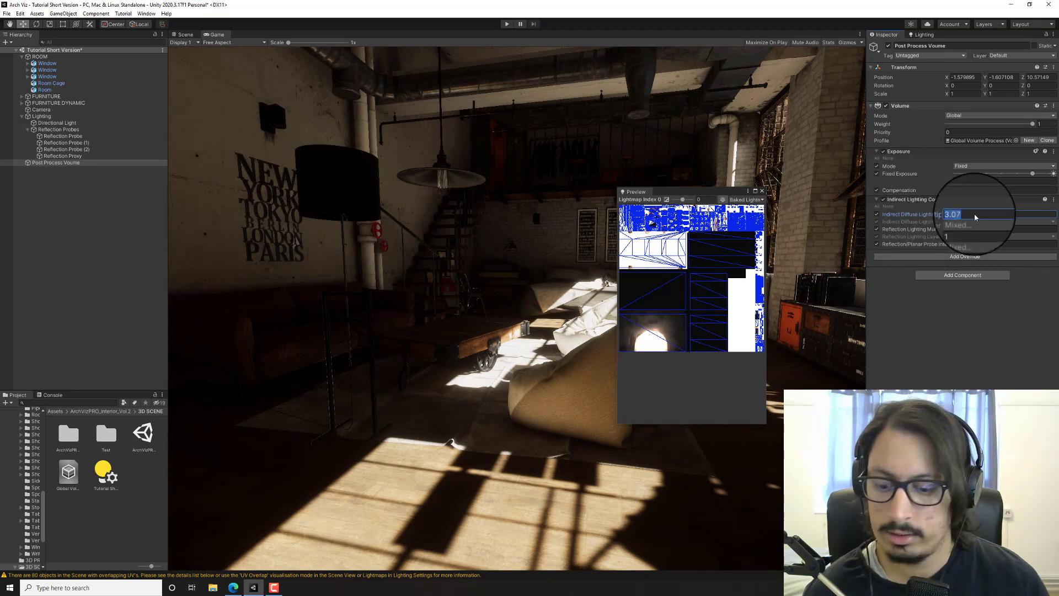
pyautogui.write('4')
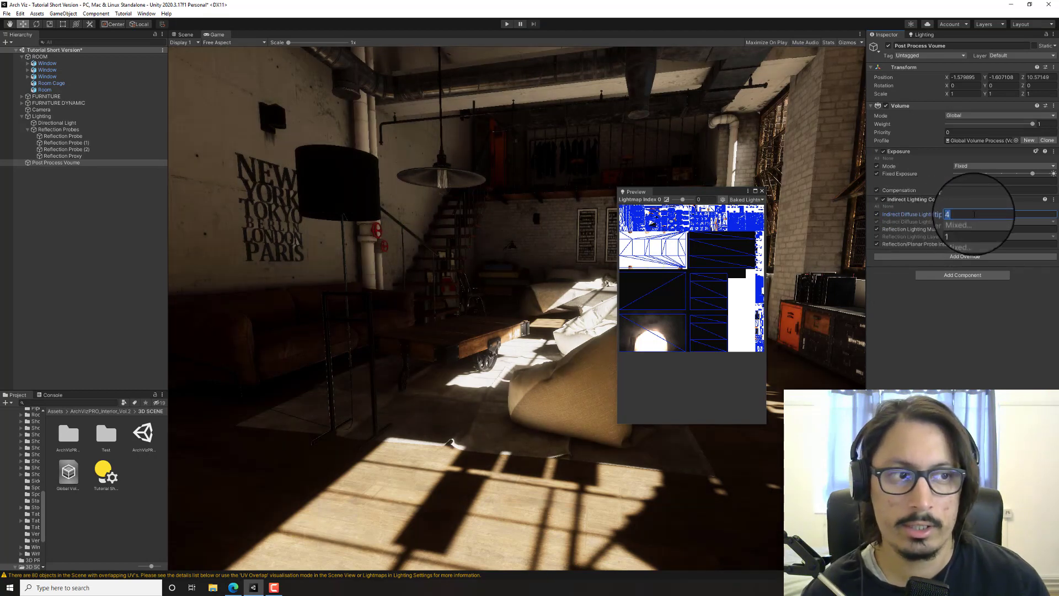
pyautogui.write('5')
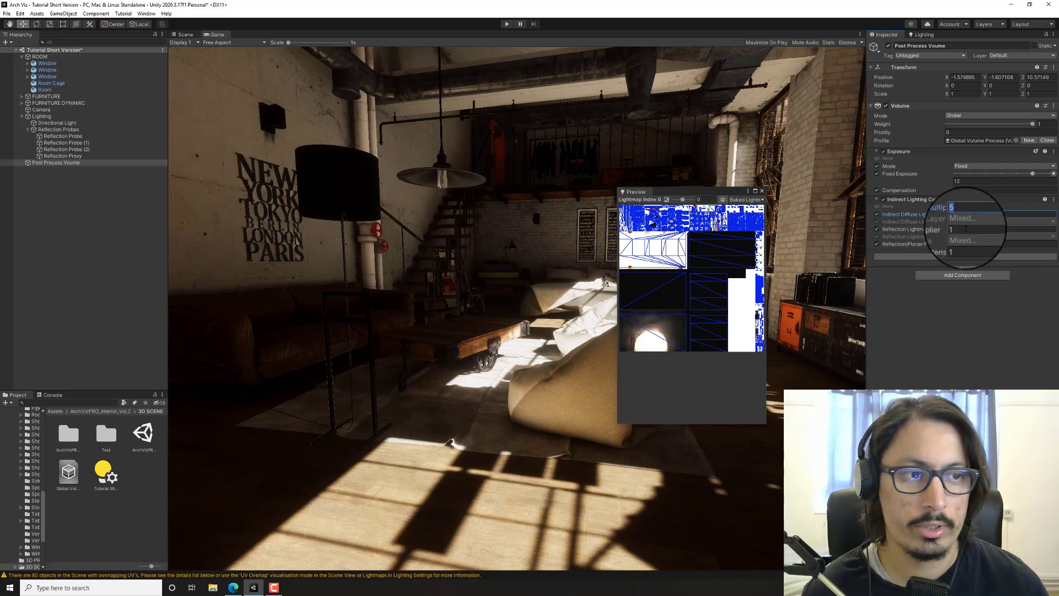
# - Set the Reflection Lighting Multiplier and the Reflection/Planar Probe Intensity Multiplier to 1.5 and close the lightmap preview
pyautogui.write('2')
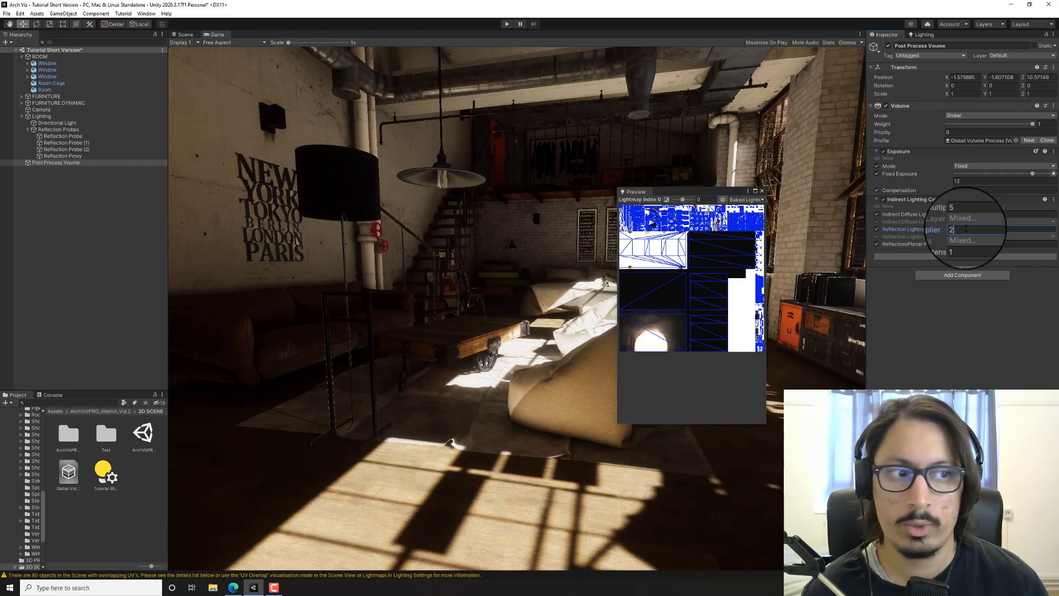
pyautogui.moveTo(934, 245); pyautogui.dragTo(962, 245)
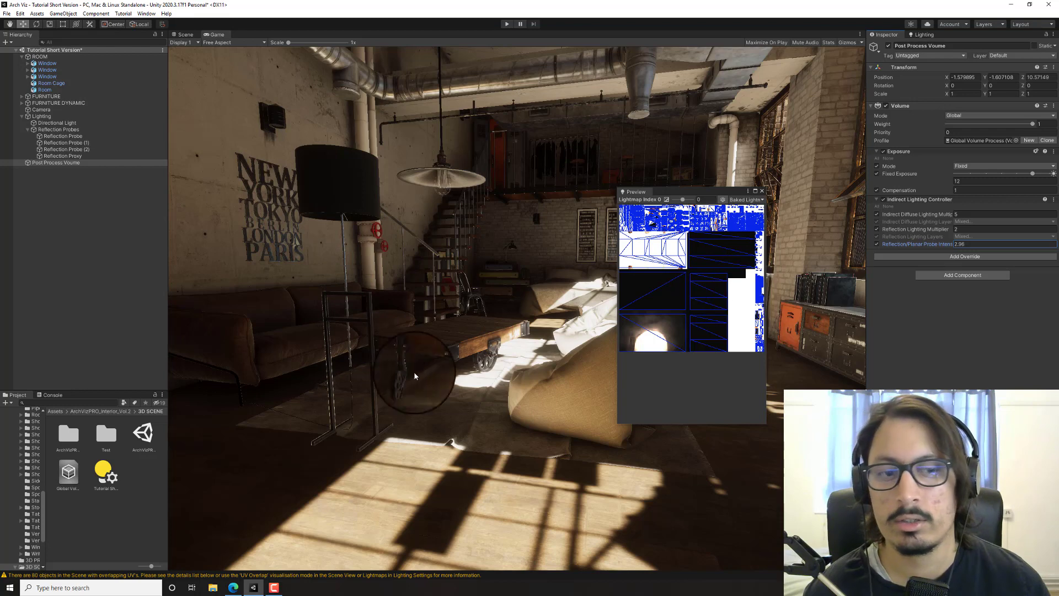
pyautogui.click(974, 244)
pyautogui.write('1')
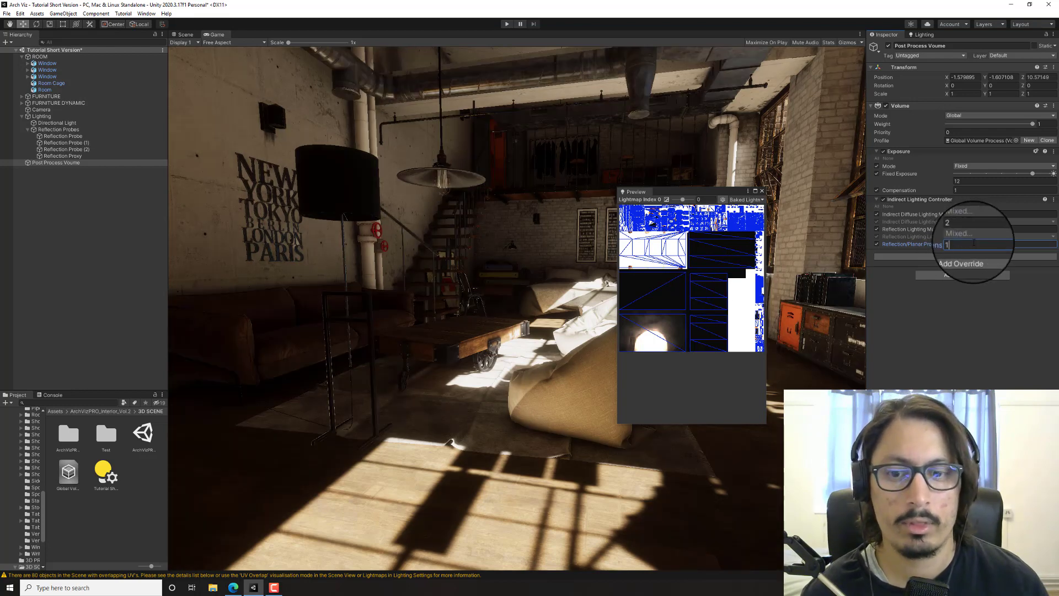
pyautogui.click(968, 229)
pyautogui.write('1')
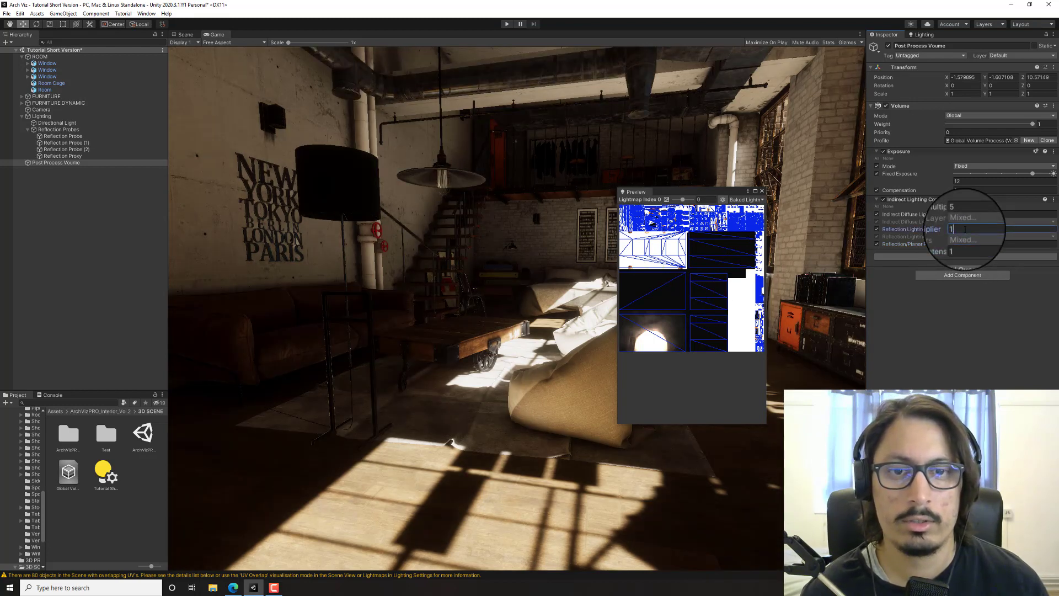
pyautogui.write('.5')
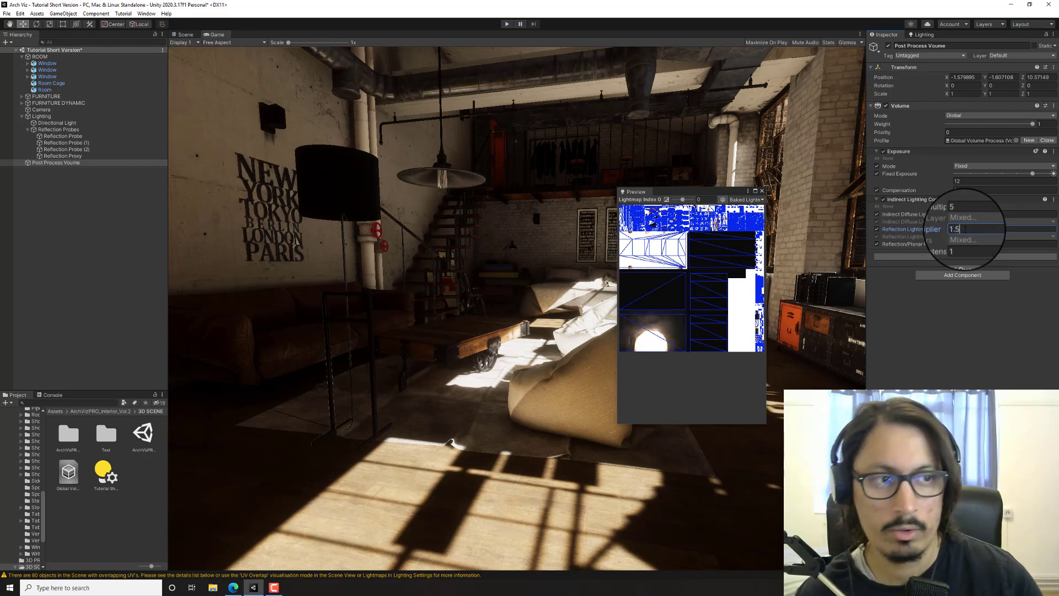
pyautogui.write('1.5')
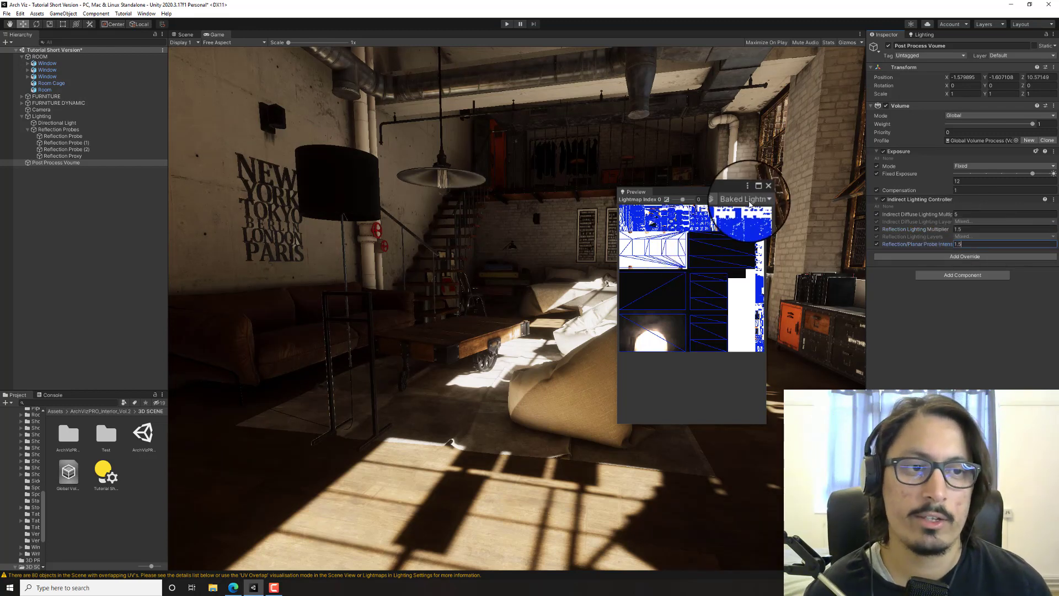
pyautogui.click(761, 191)
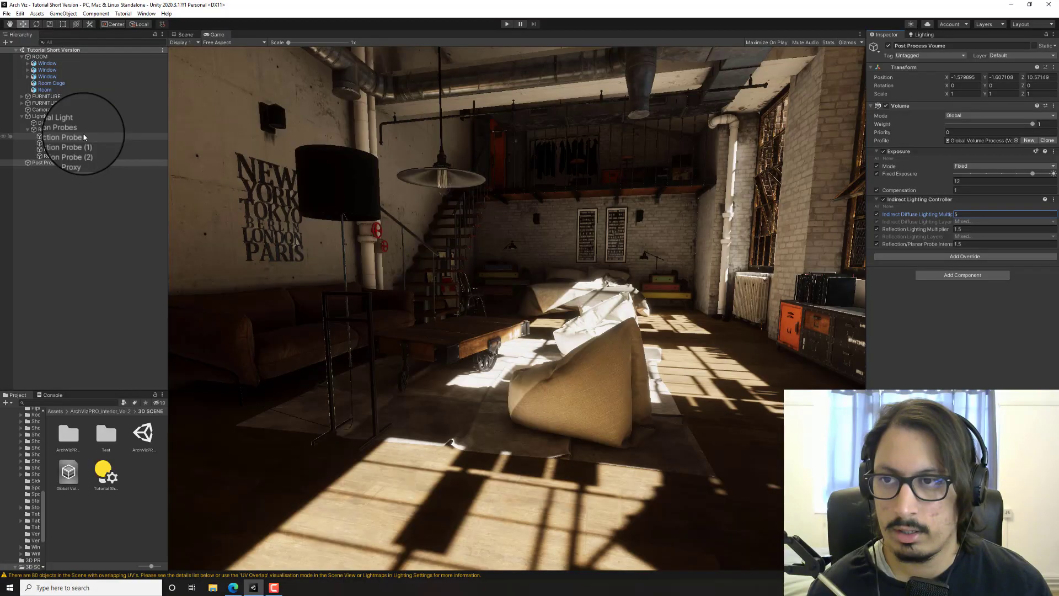
pyautogui.moveTo(916, 214); pyautogui.dragTo(5, 244)
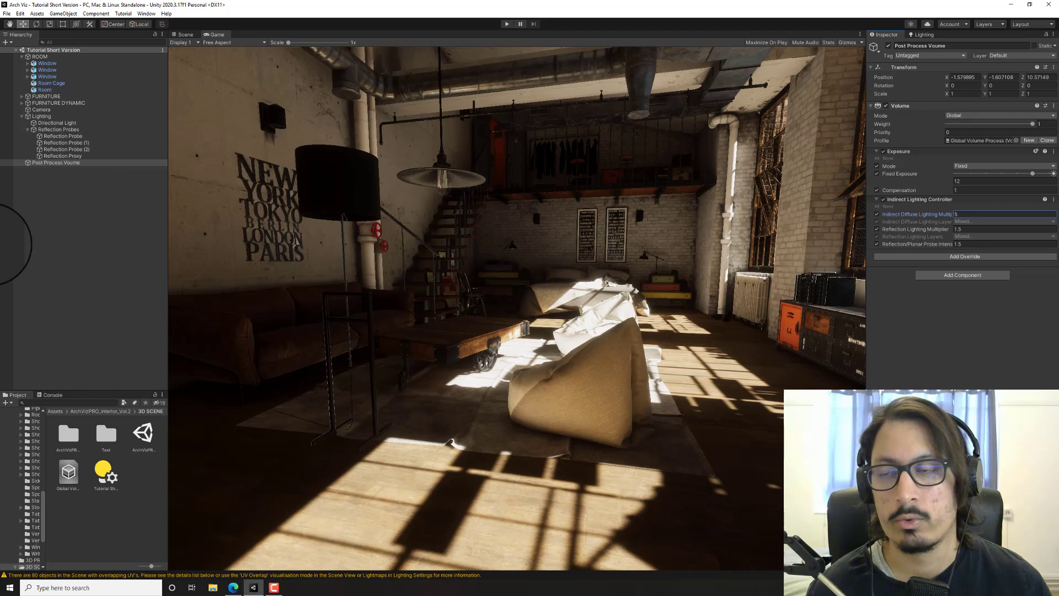
# - Set the Directional Light's Indirect Multiplier to 10 and rebake the scene lighting
pyautogui.click(55, 122)
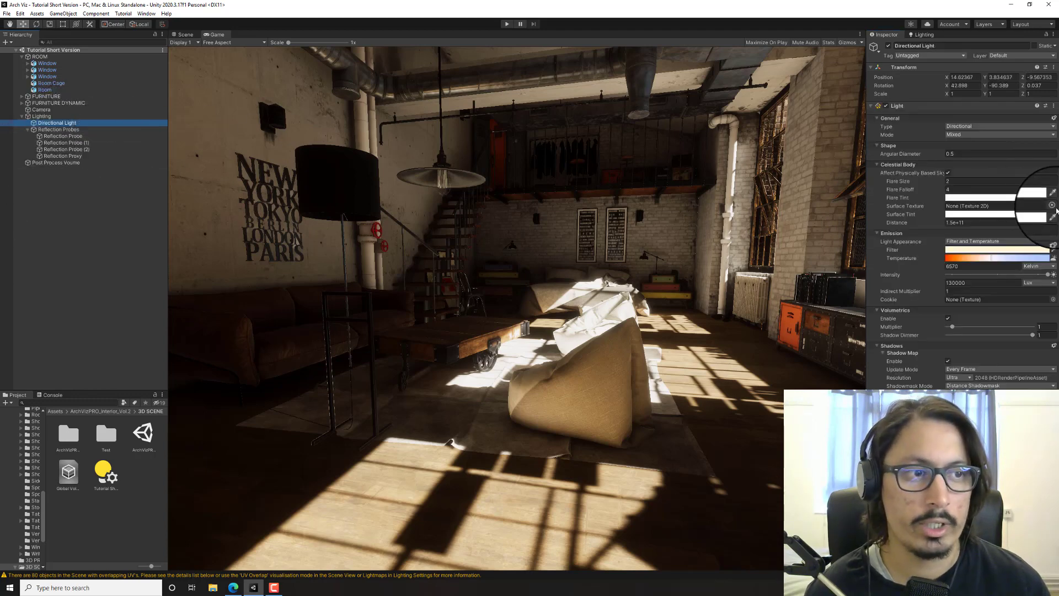
pyautogui.click(960, 290)
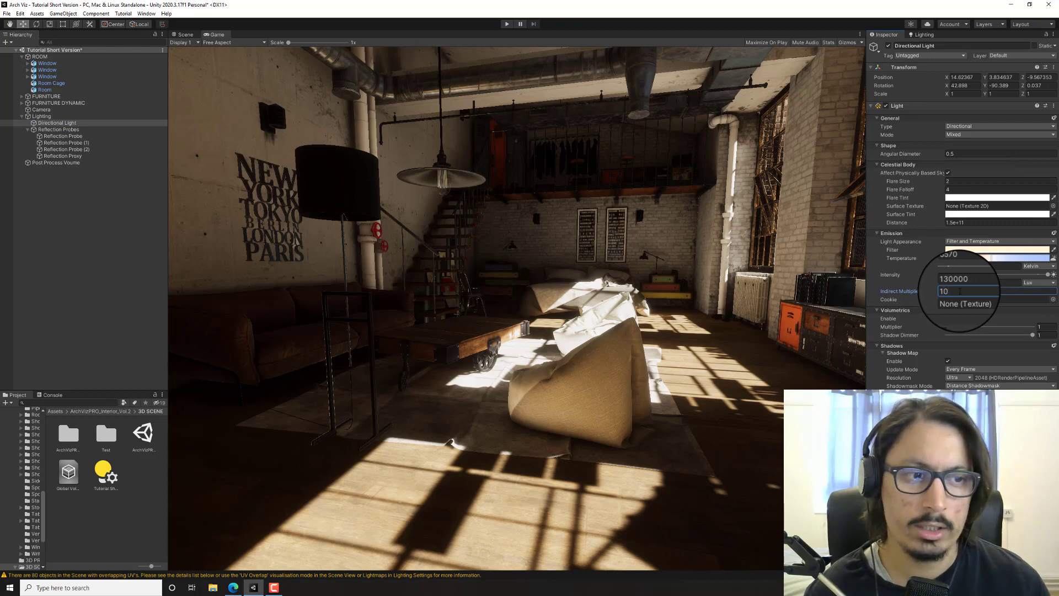
pyautogui.click(921, 35)
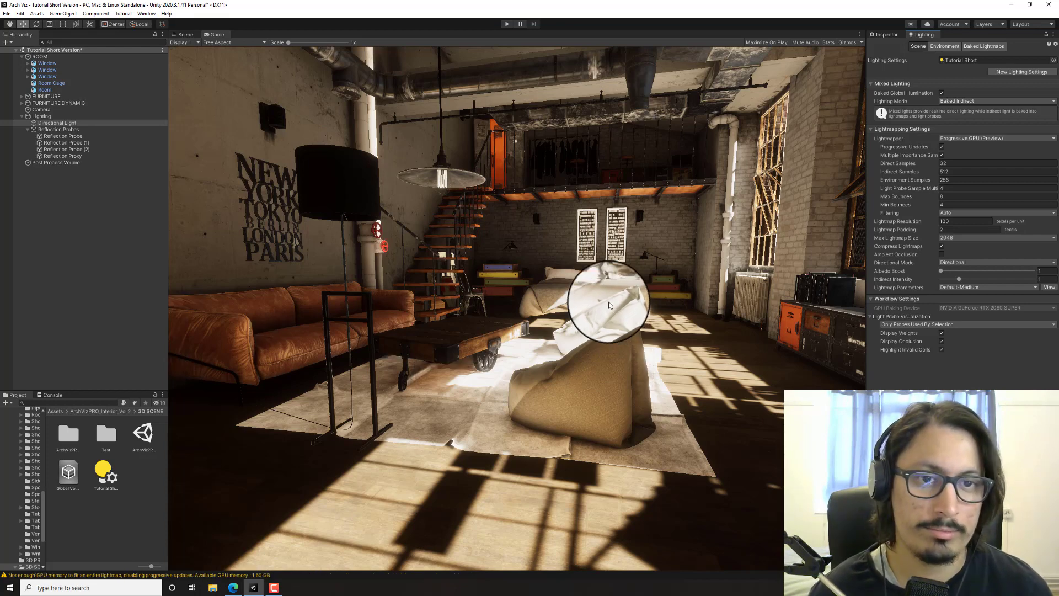
# - Try the Post Process Voume's Indirect Diffuse Lighting Multiplier at 1 and about 3.28, and settle on 3
pyautogui.click(102, 162)
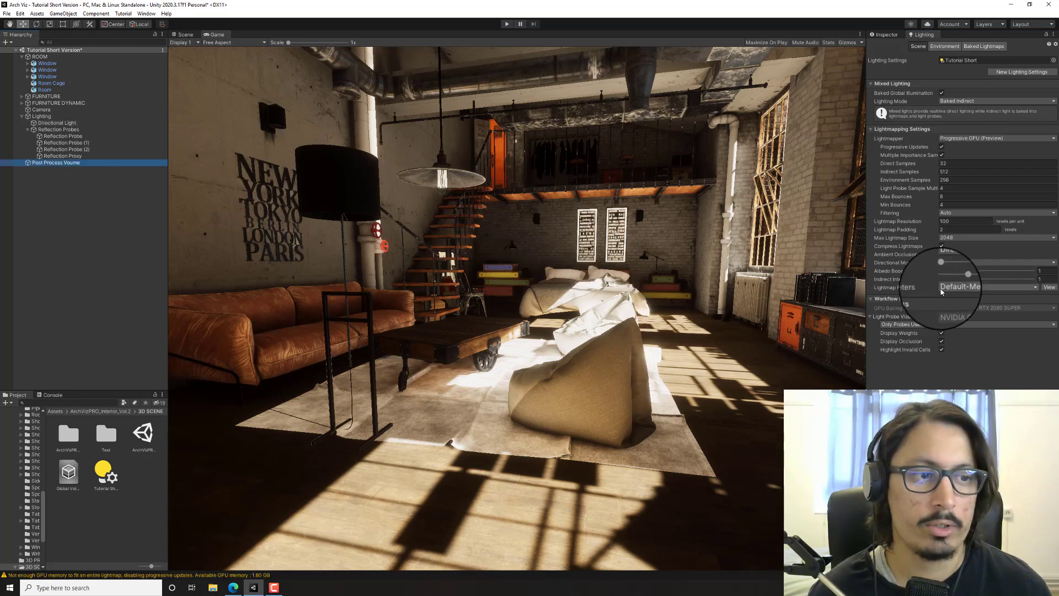
pyautogui.click(886, 35)
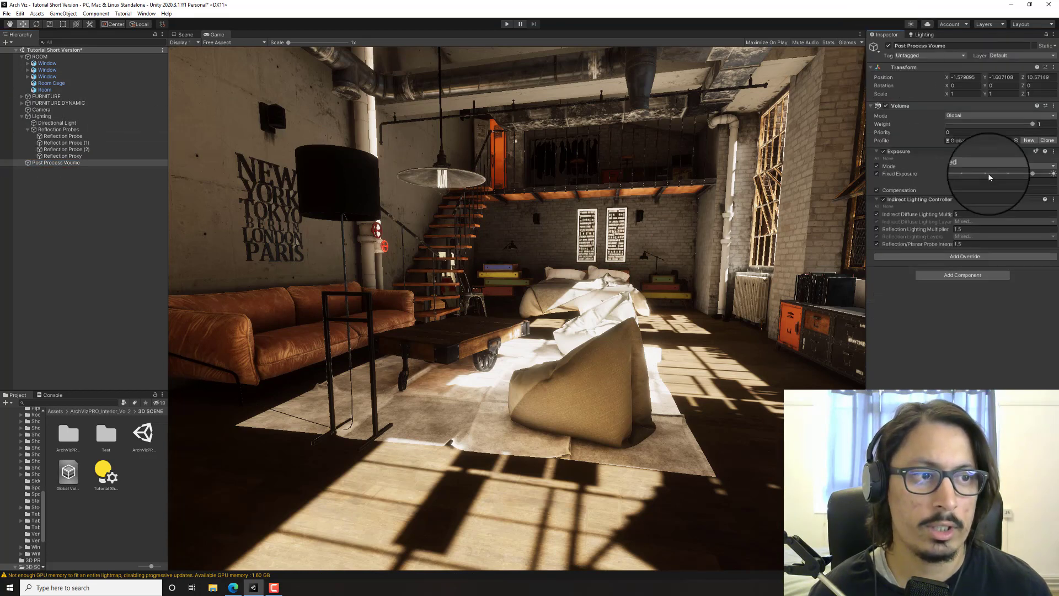
pyautogui.click(959, 214)
pyautogui.write('1')
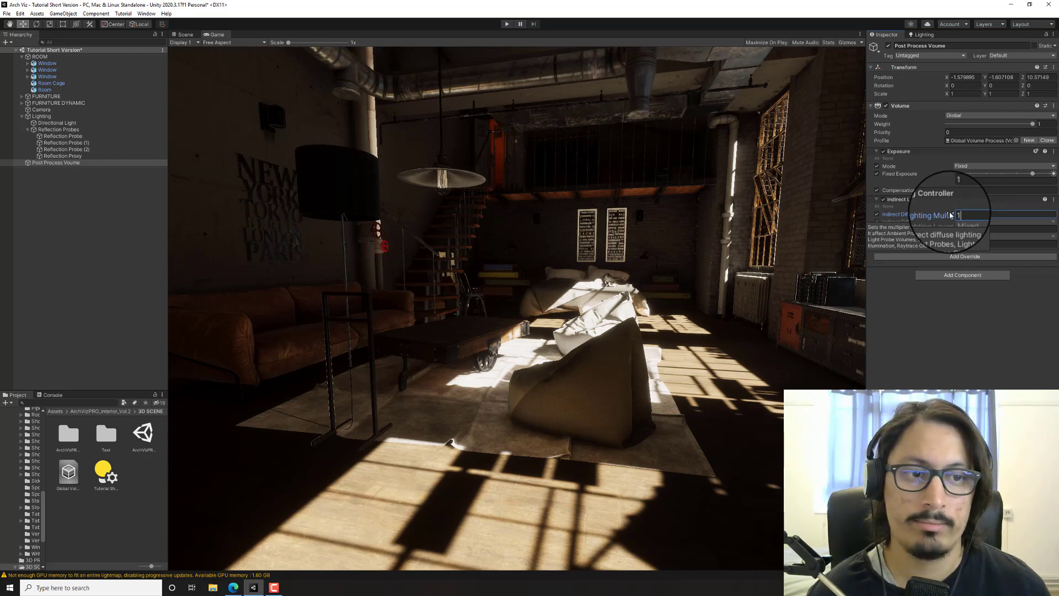
pyautogui.moveTo(947, 215); pyautogui.dragTo(963, 217)
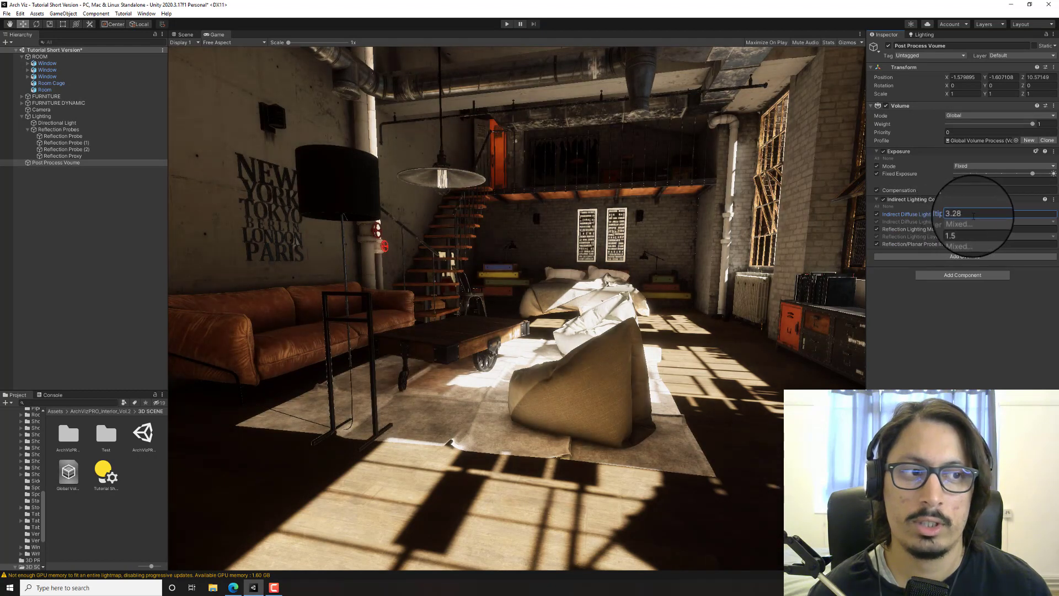
pyautogui.click(973, 215)
pyautogui.write('3')
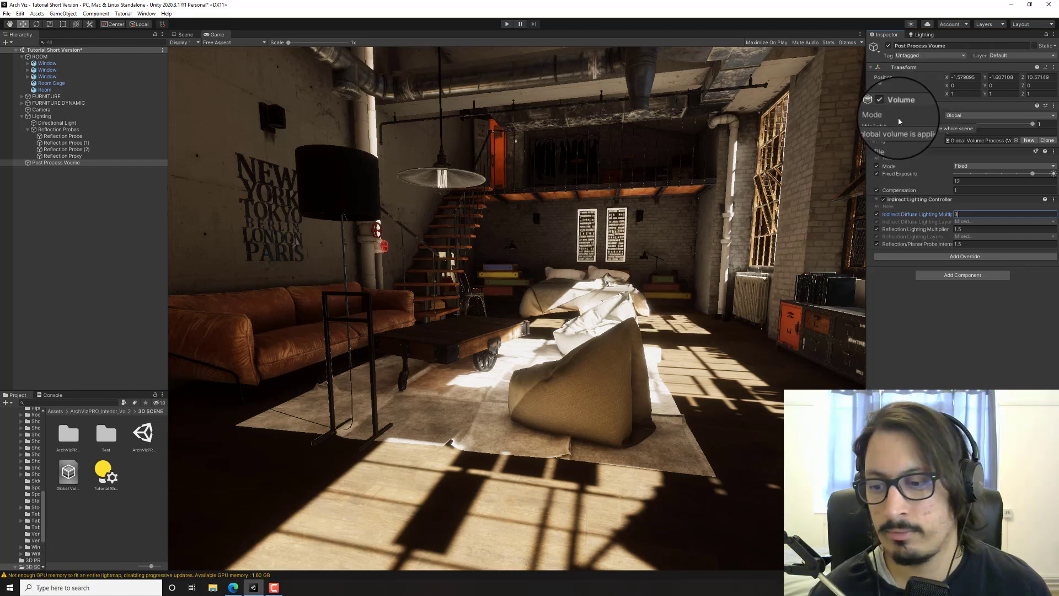
# - Open the preview of the baked lightmap with index 0 to inspect the new bake
pyautogui.click(931, 36)
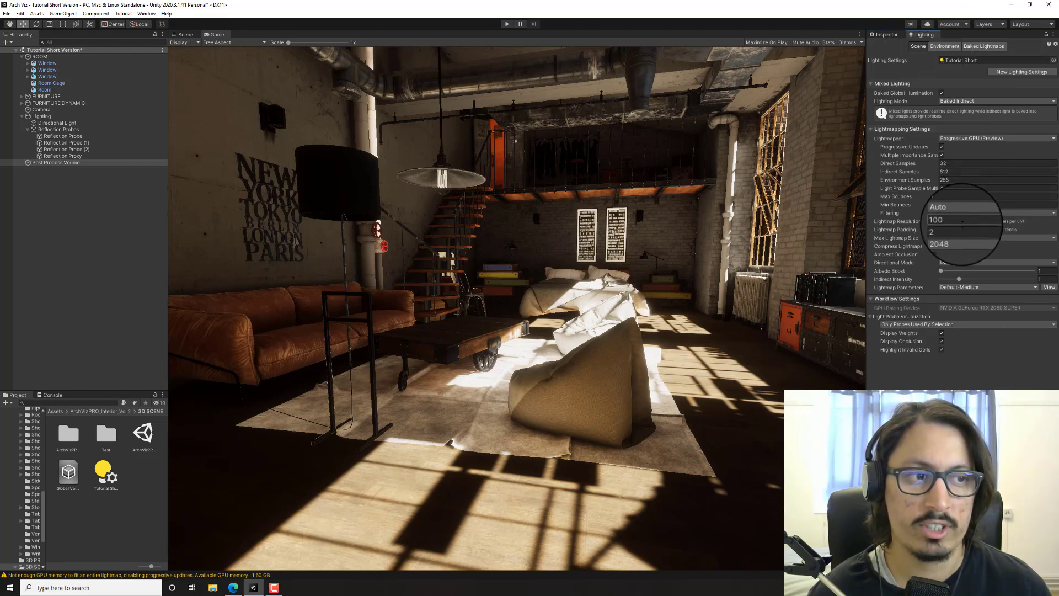
pyautogui.click(1005, 47)
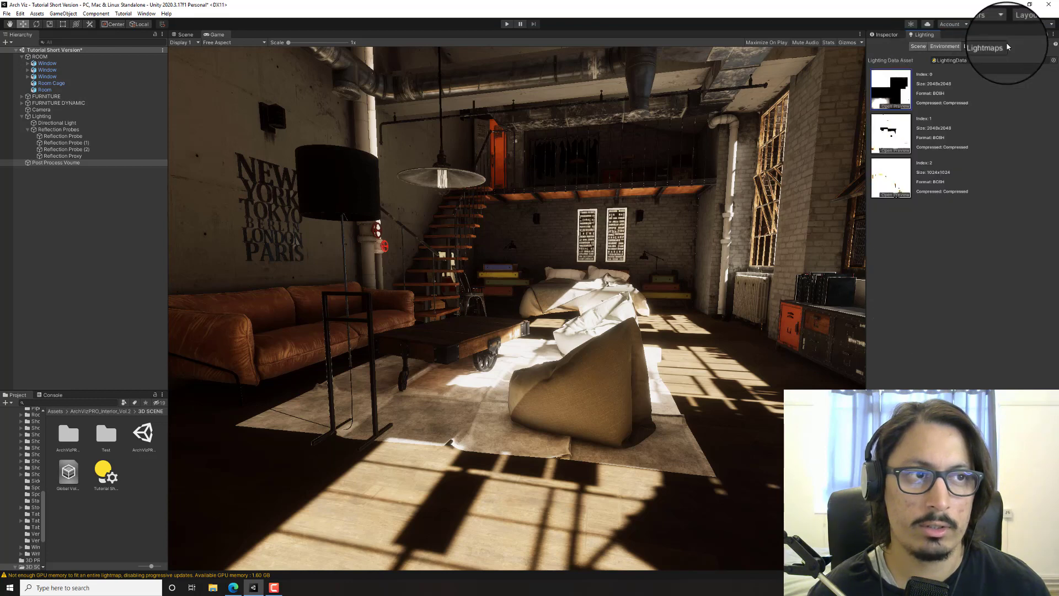
pyautogui.click(892, 101)
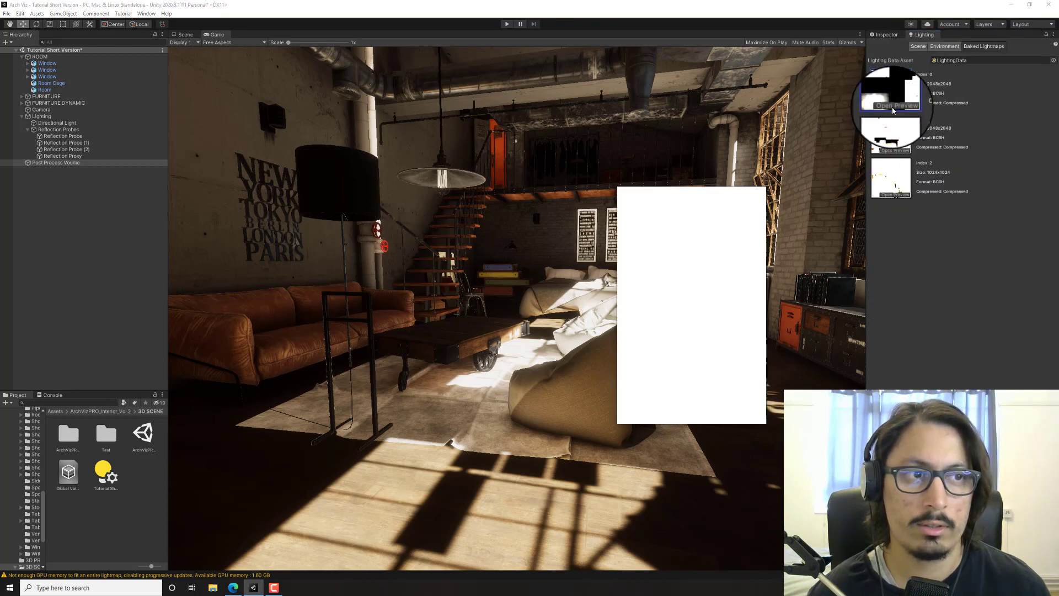
# - Open the preview of the baked lightmap with index 1 to inspect the bake
pyautogui.click(895, 150)
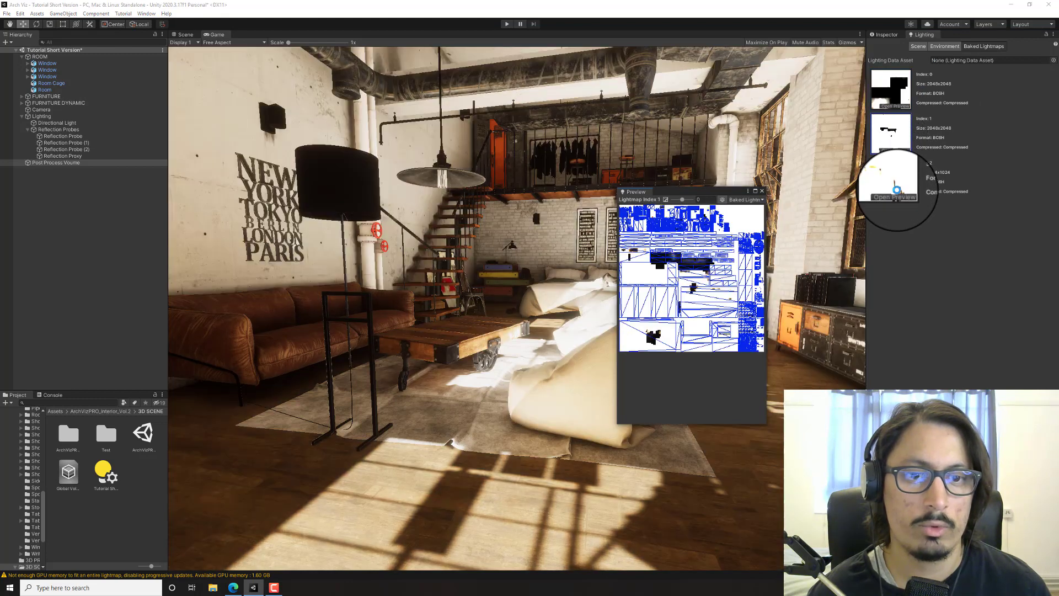
pyautogui.click(897, 190)
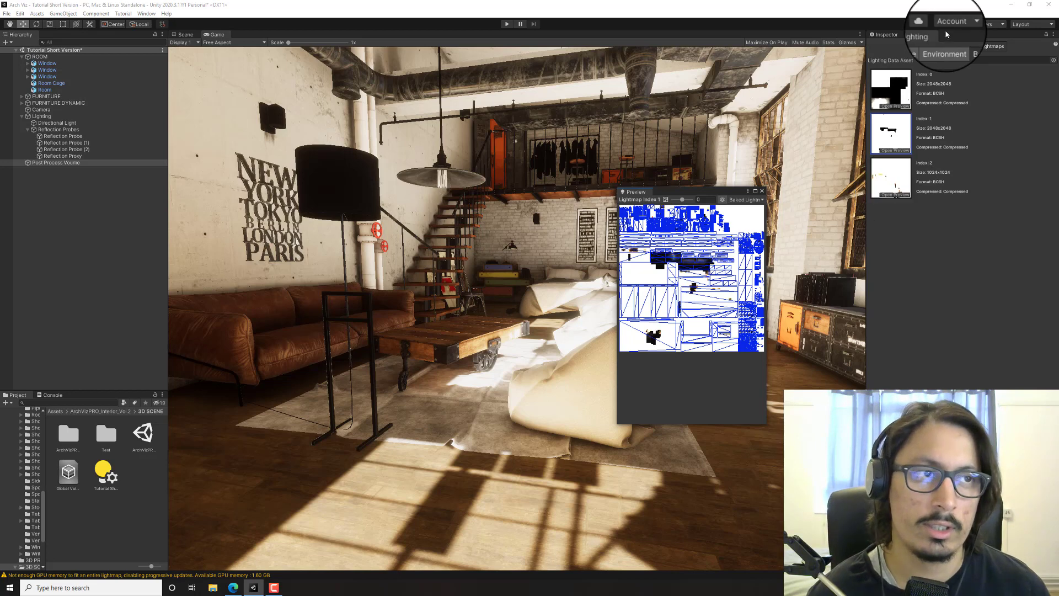
# - Set the lightmapper's Direct Samples and Indirect Samples to 250 and the Environment Samples to 300
pyautogui.click(944, 47)
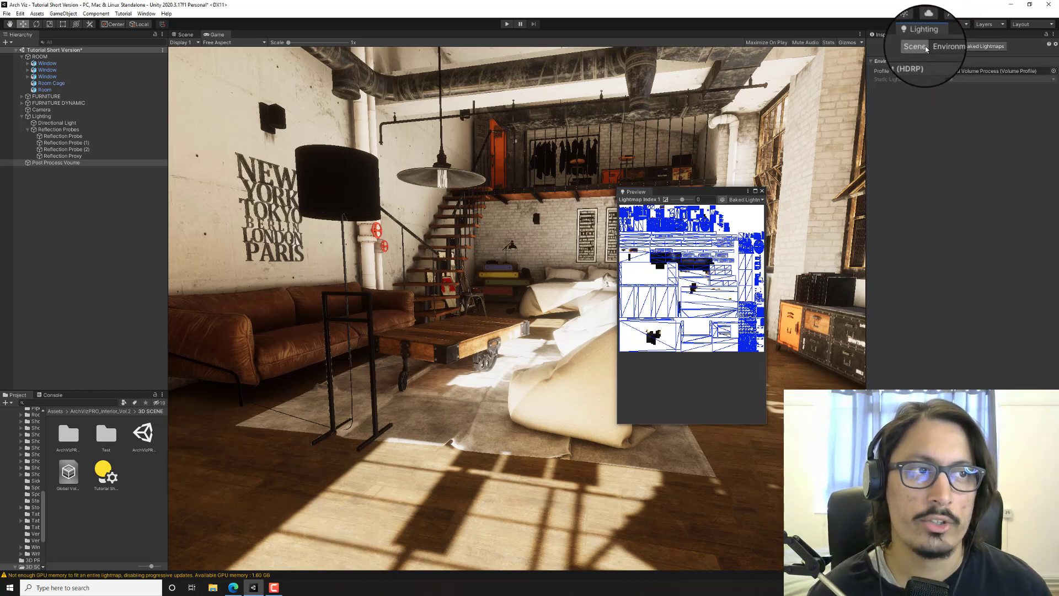
pyautogui.click(927, 48)
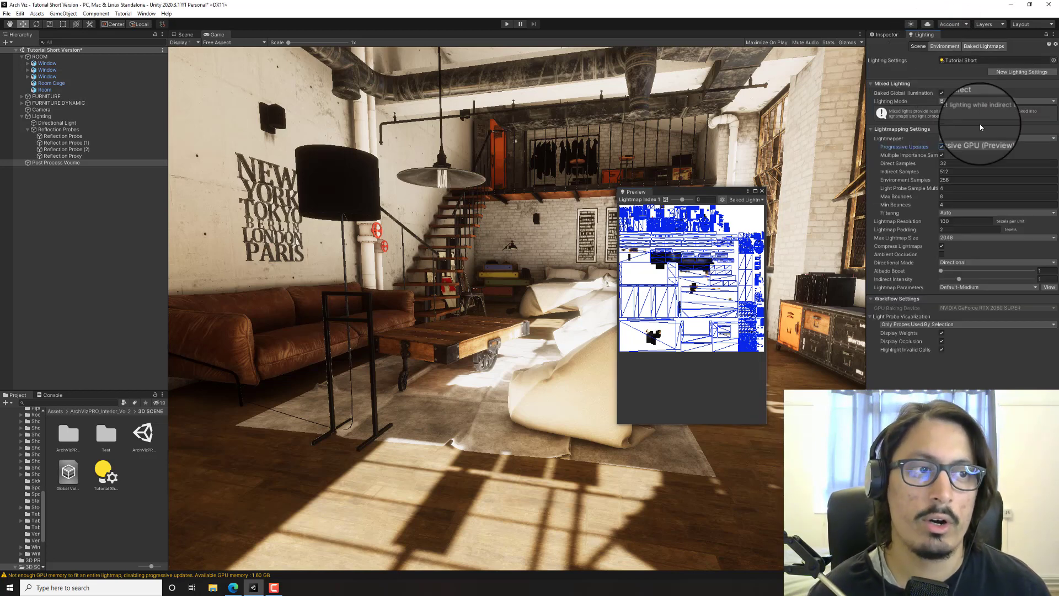
pyautogui.click(971, 163)
pyautogui.write('50')
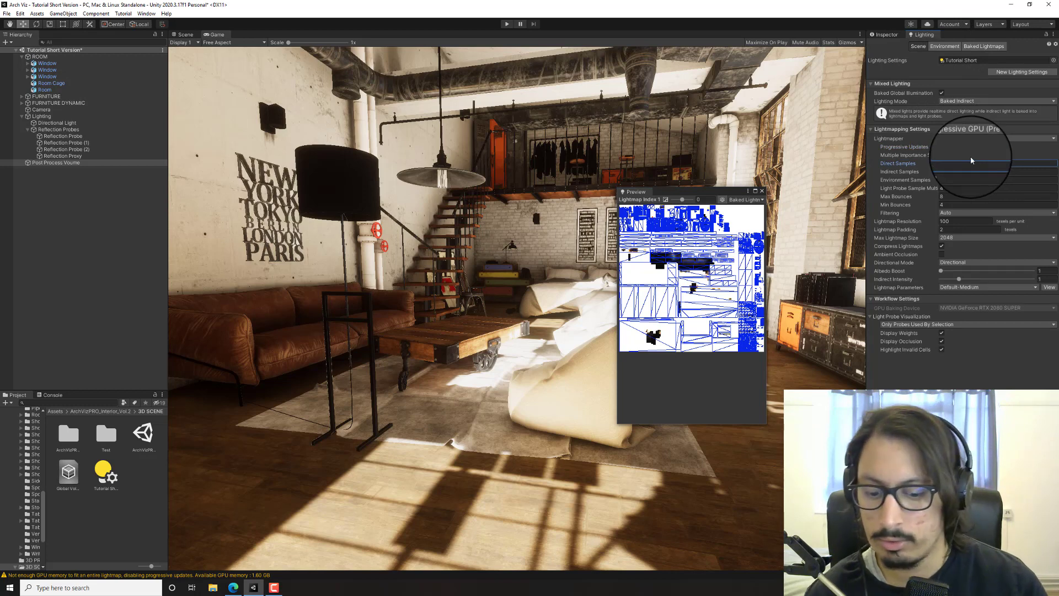
pyautogui.press('Tab')
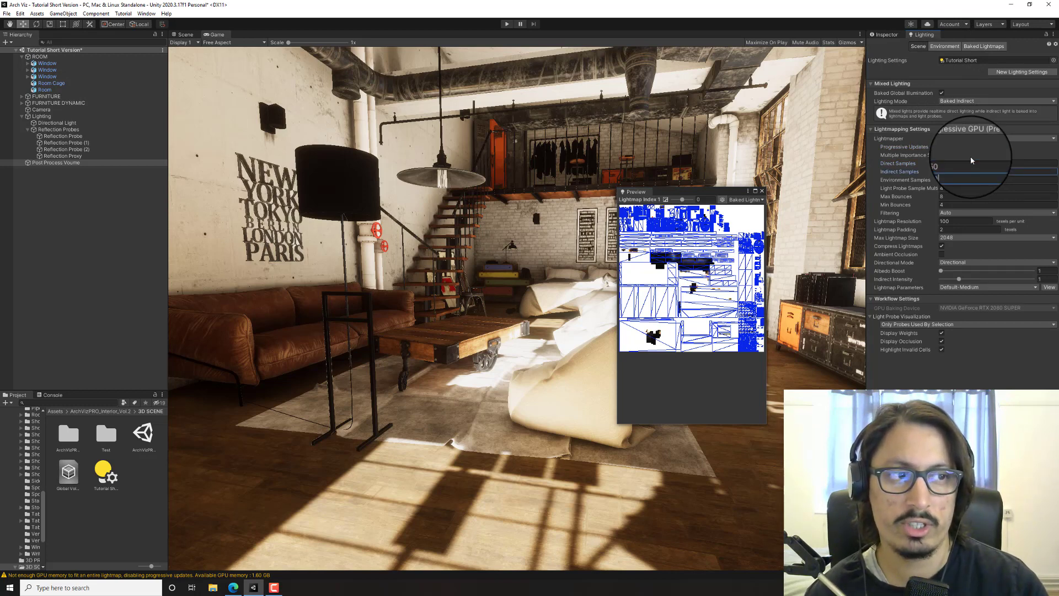
pyautogui.press('Tab')
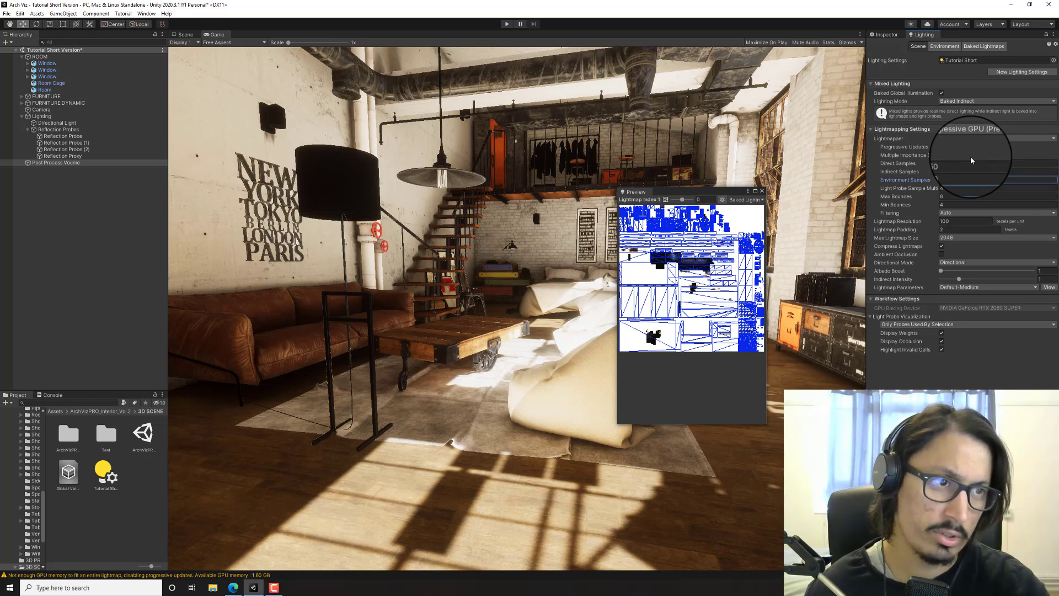
# - Set the lightmapper's Max Bounces to 10 and Min Bounces to 6
pyautogui.click(963, 197)
pyautogui.write('10')
pyautogui.press('Tab')
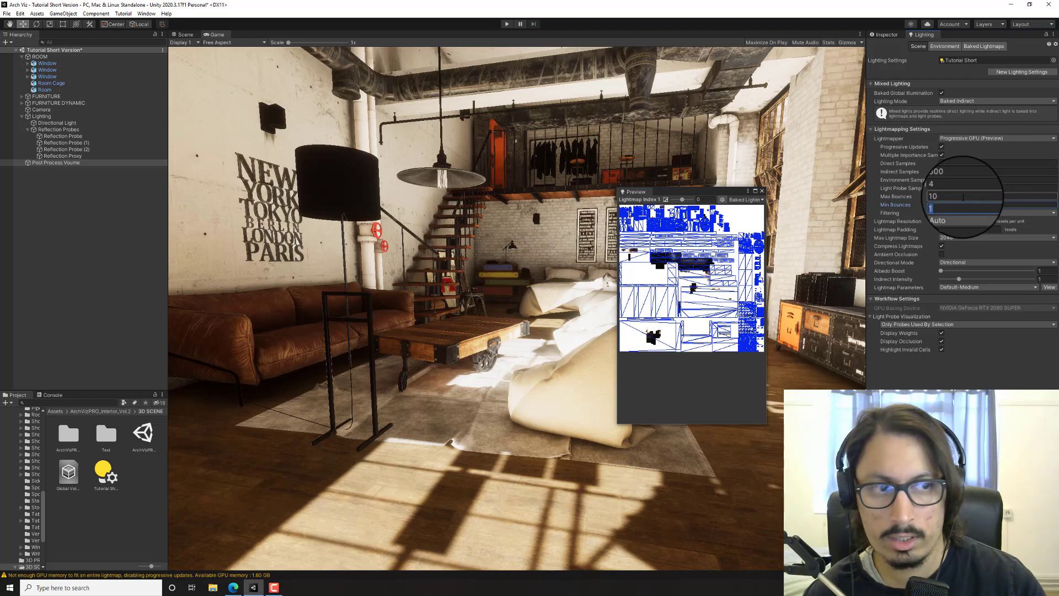
pyautogui.write('6')
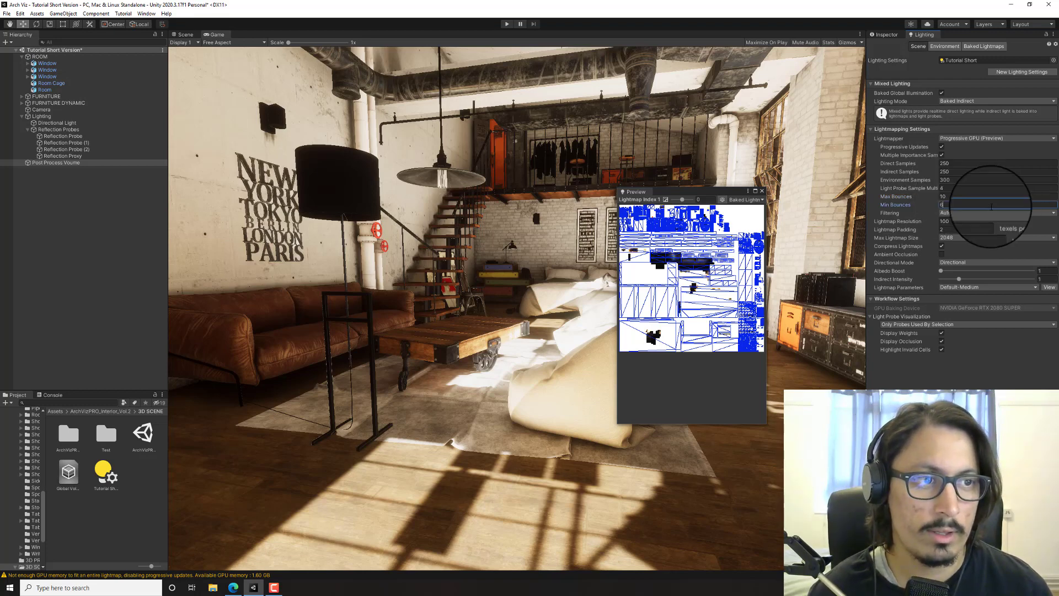
# - Set the Lightmap Resolution to 60 texels per unit and the Max Lightmap Size to 4096
pyautogui.click(967, 222)
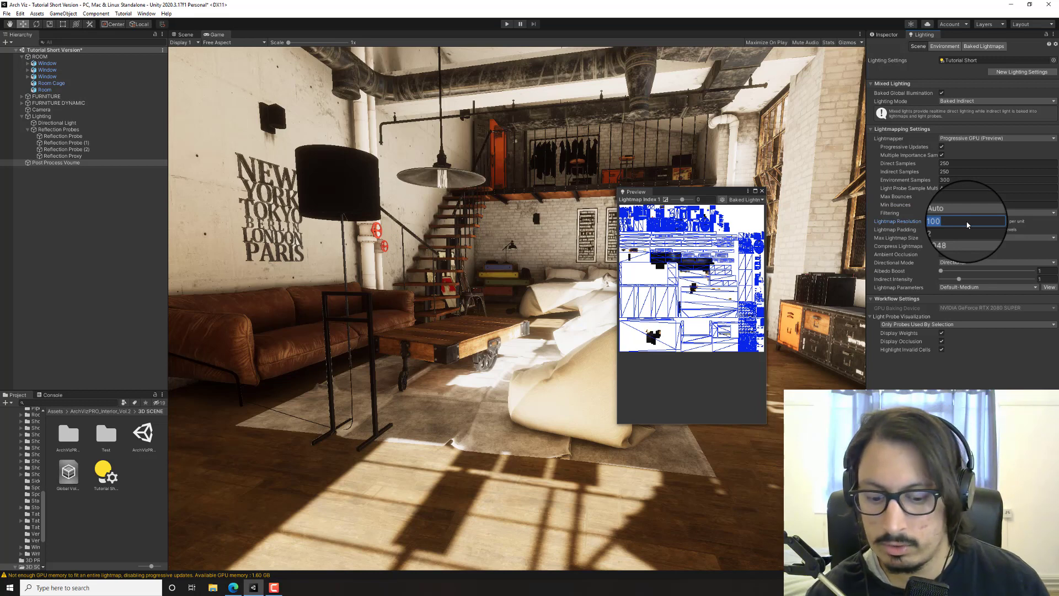
pyautogui.write('60')
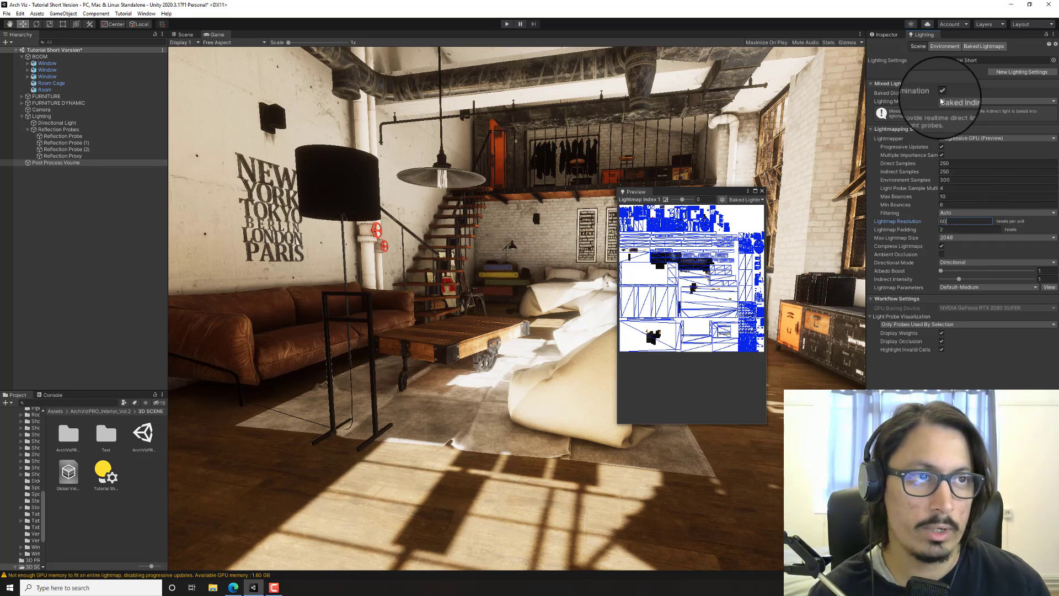
pyautogui.click(984, 46)
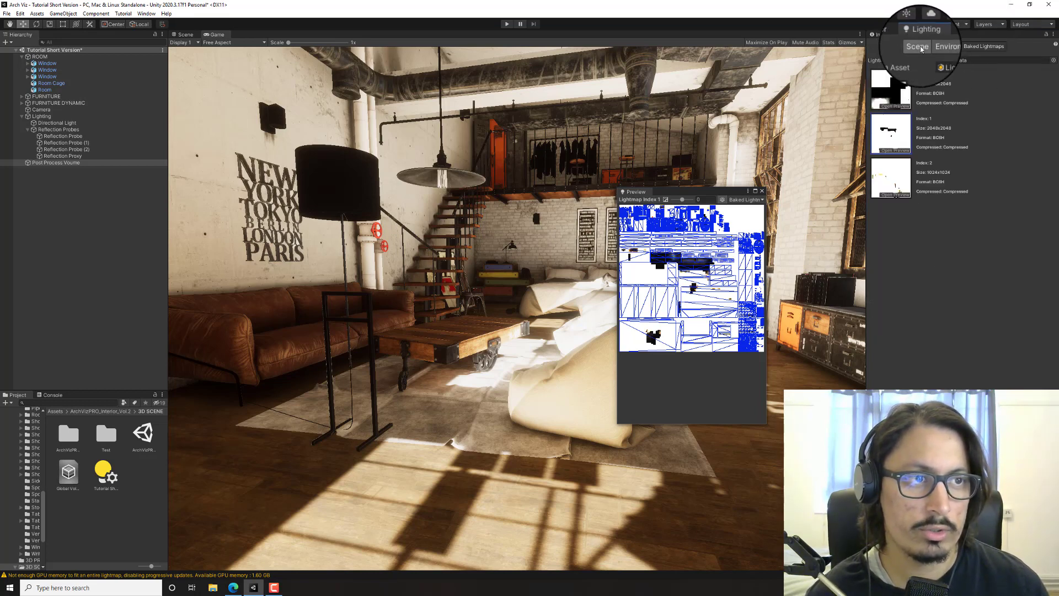
pyautogui.click(918, 46)
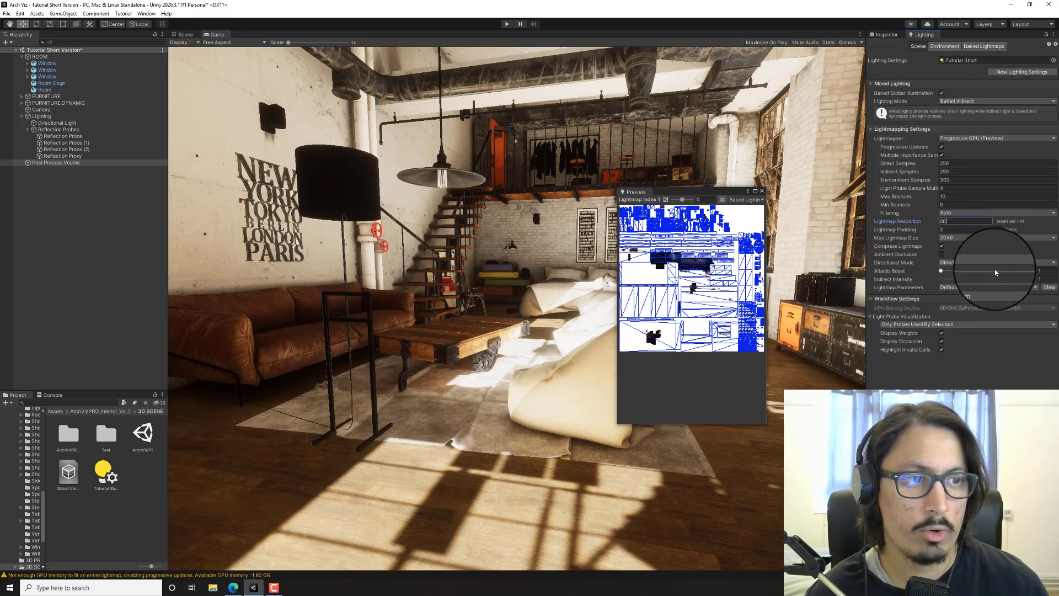
pyautogui.click(972, 237)
pyautogui.click(962, 308)
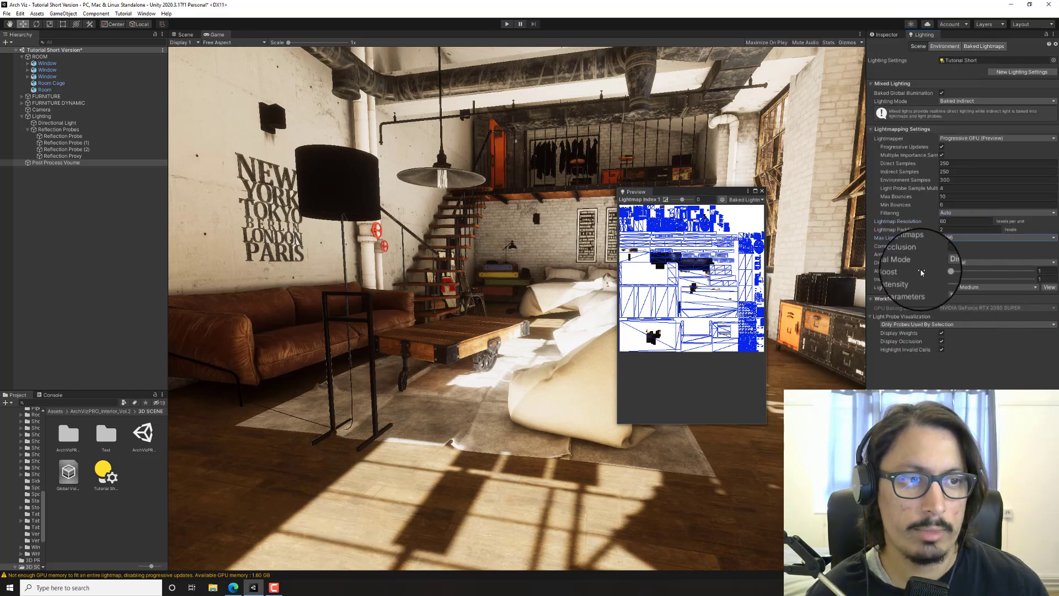
# - Enable baked Ambient Occlusion with a Max Distance of 0.2 and an Indirect Contribution of 0.5, and save the scene
pyautogui.click(942, 254)
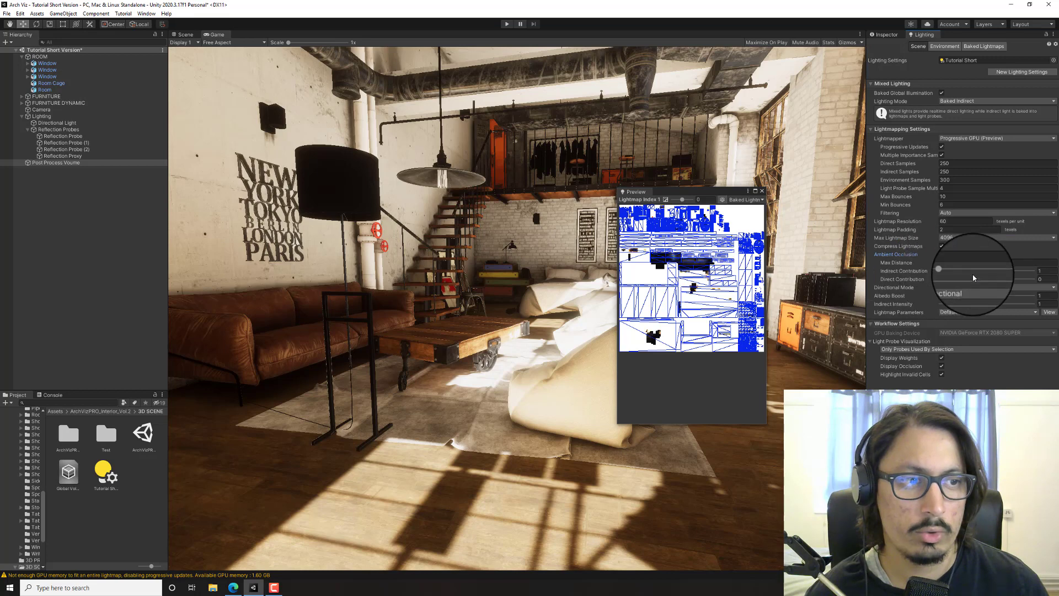
pyautogui.click(960, 263)
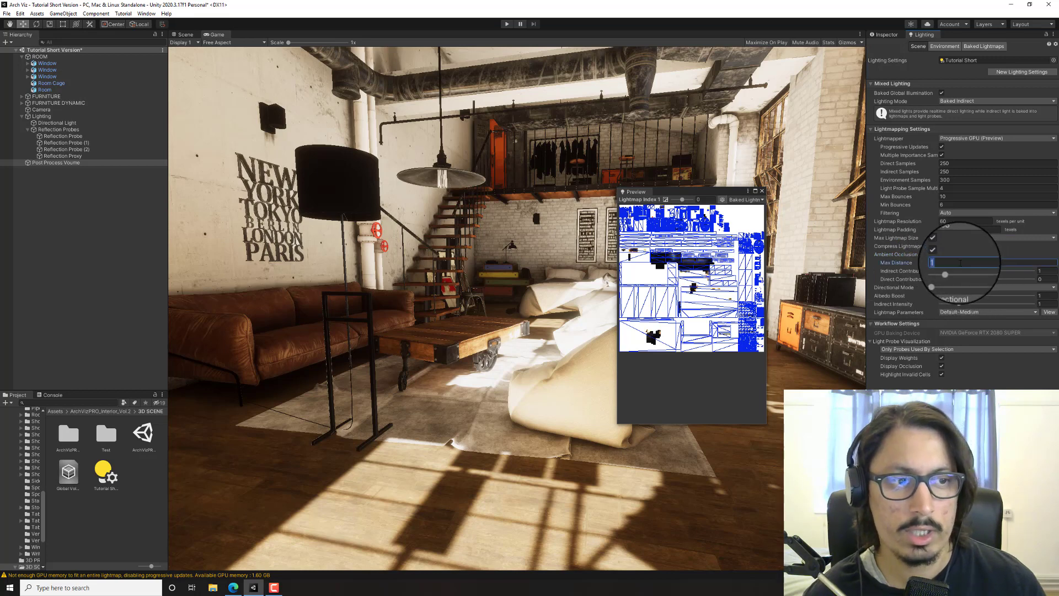
pyautogui.write('0.')
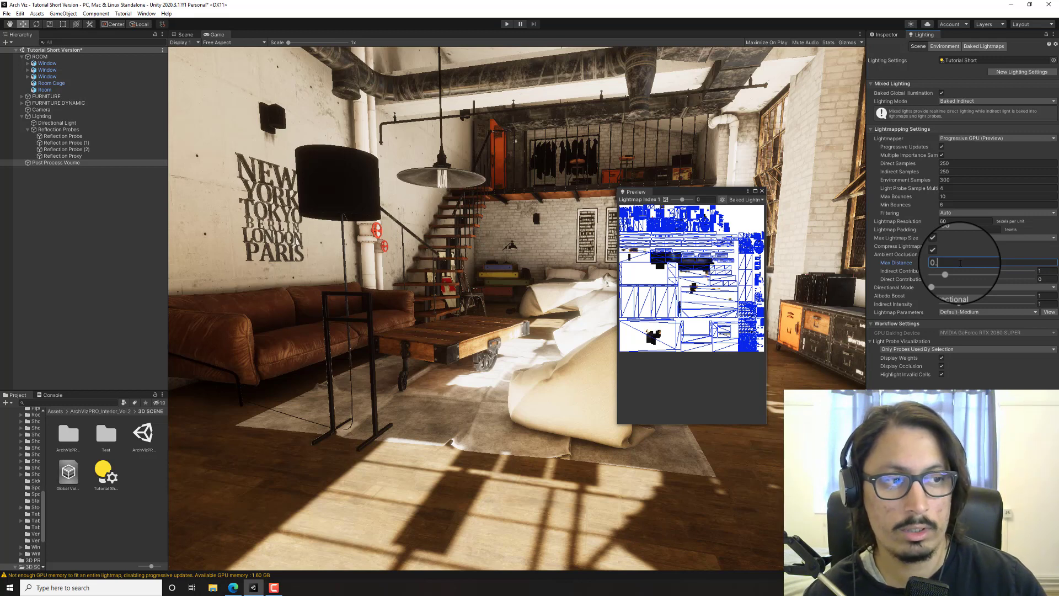
pyautogui.write('2')
pyautogui.press('Tab')
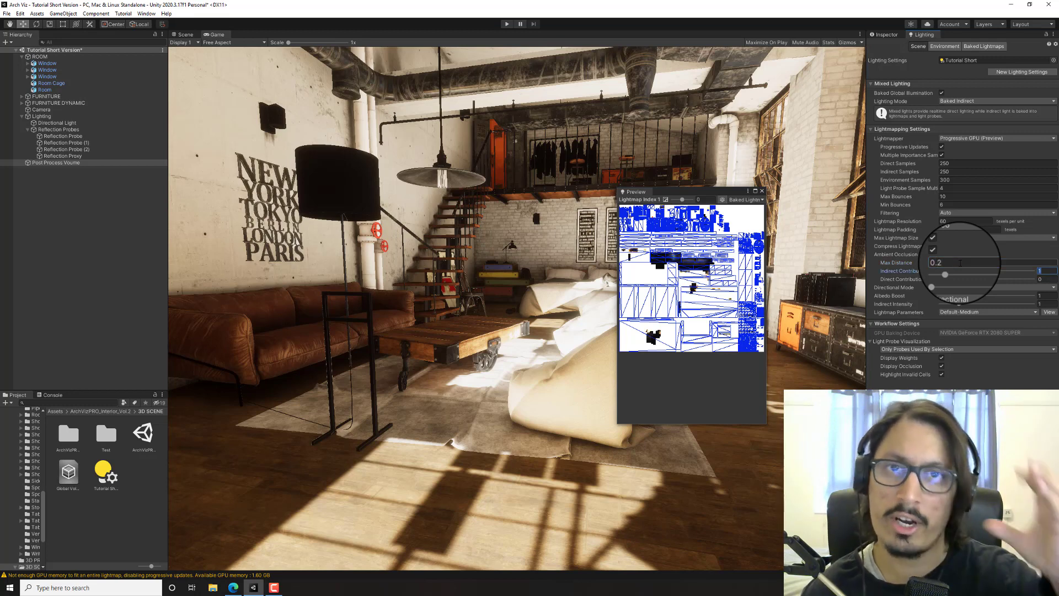
pyautogui.write('0.5')
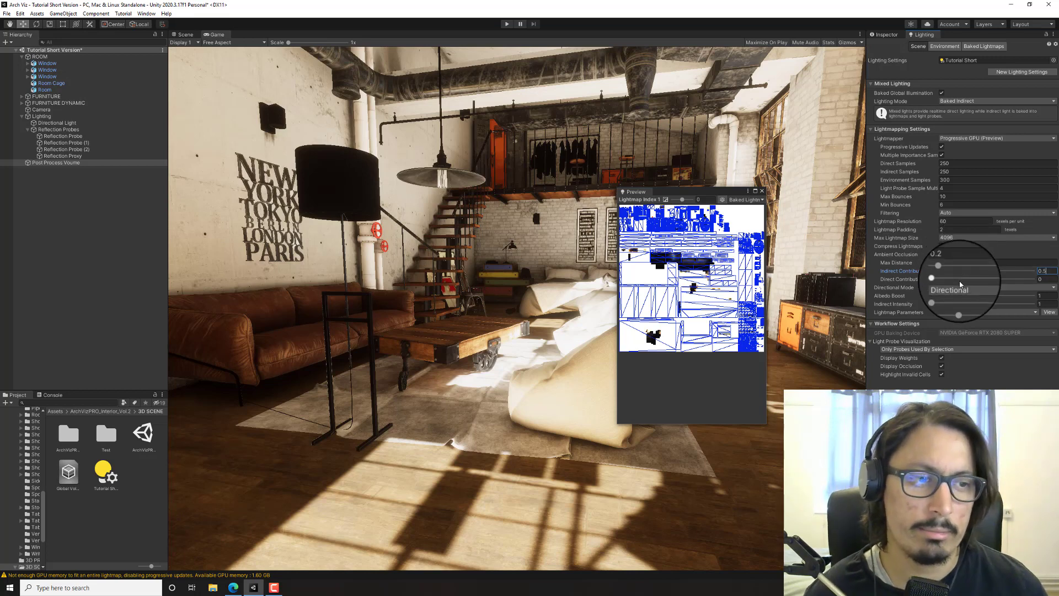
pyautogui.hotkey('ctrl', 's')
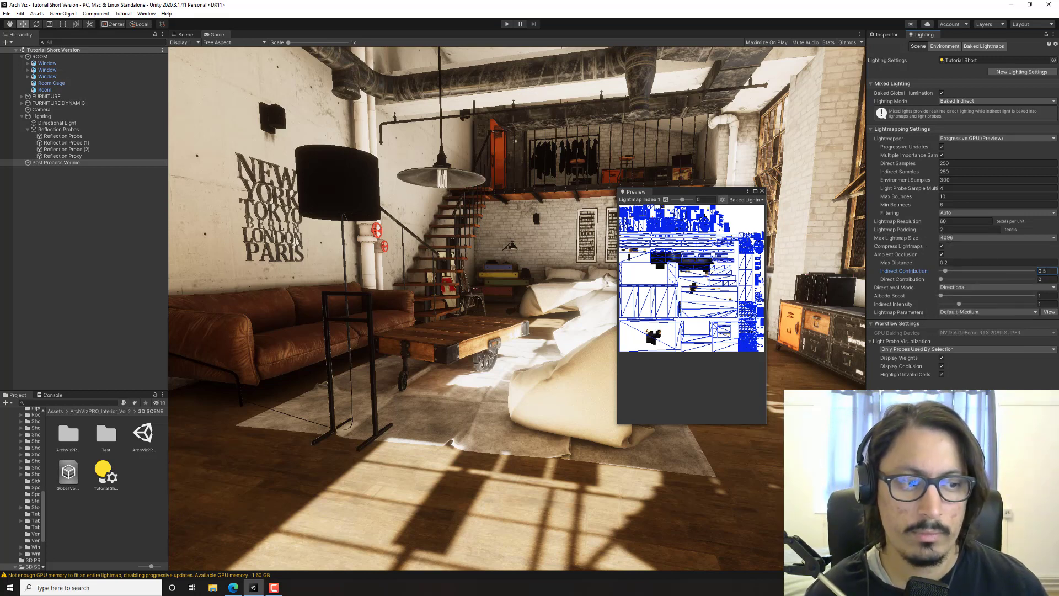
# - Set the Post Process Voume's Indirect Diffuse Lighting Multiplier to 1 and close the lightmap previews
pyautogui.click(53, 162)
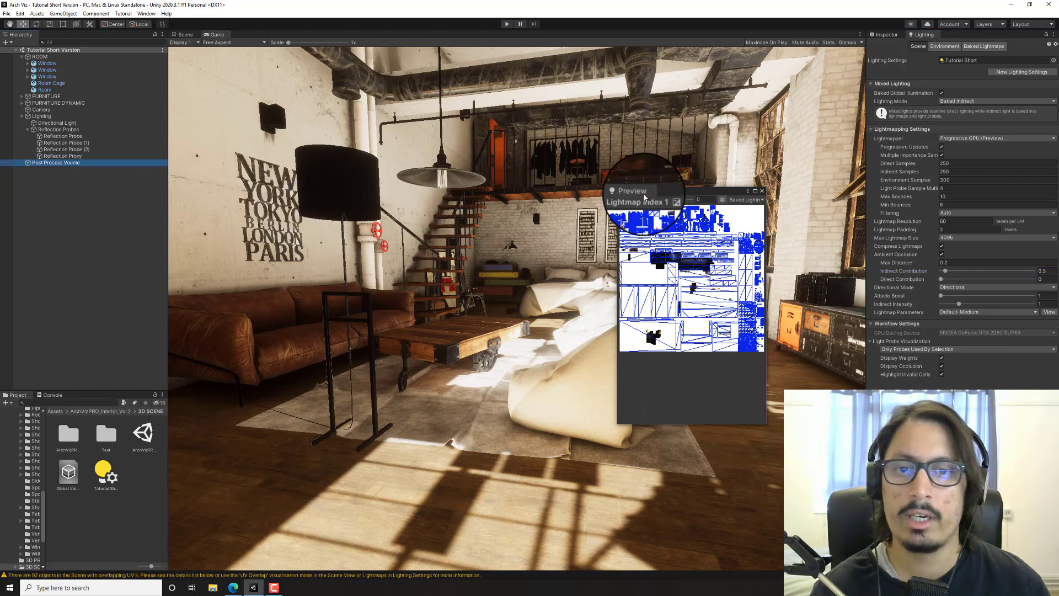
pyautogui.click(886, 34)
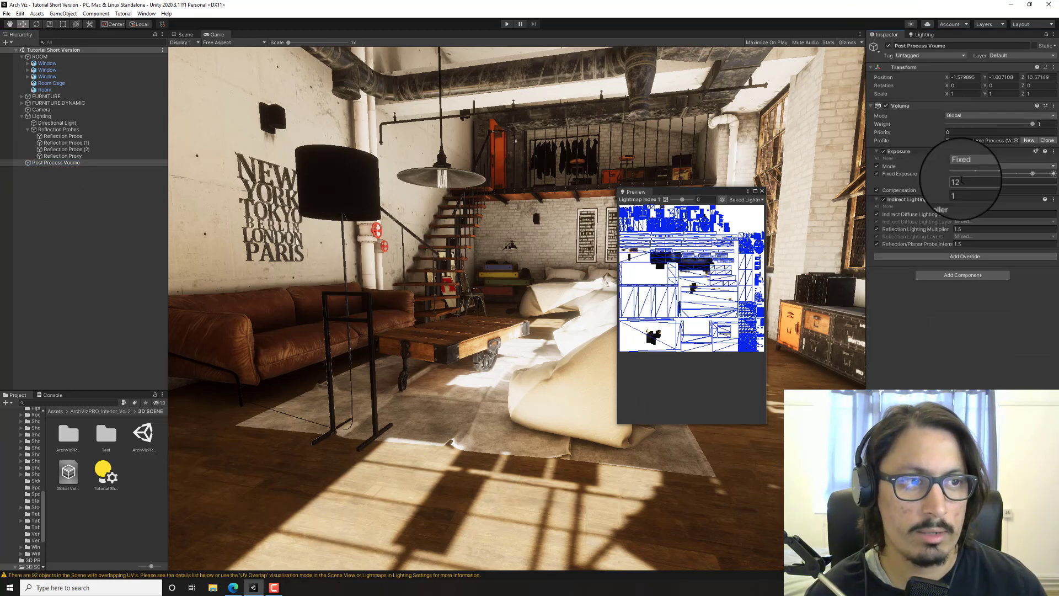
pyautogui.click(957, 214)
pyautogui.write('3')
pyautogui.press('BackSpace')
pyautogui.write('1')
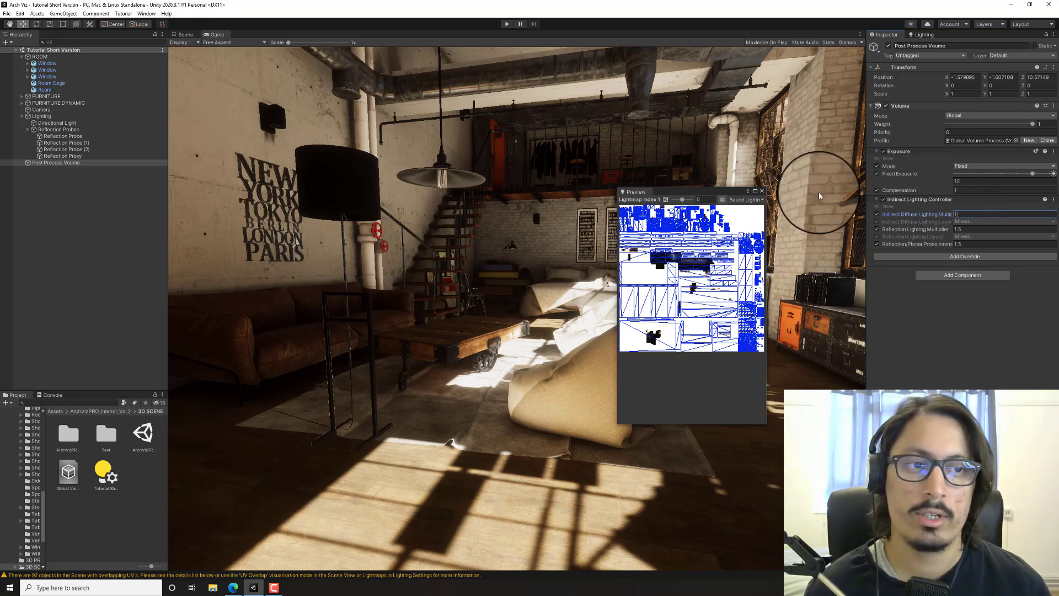
pyautogui.click(761, 191)
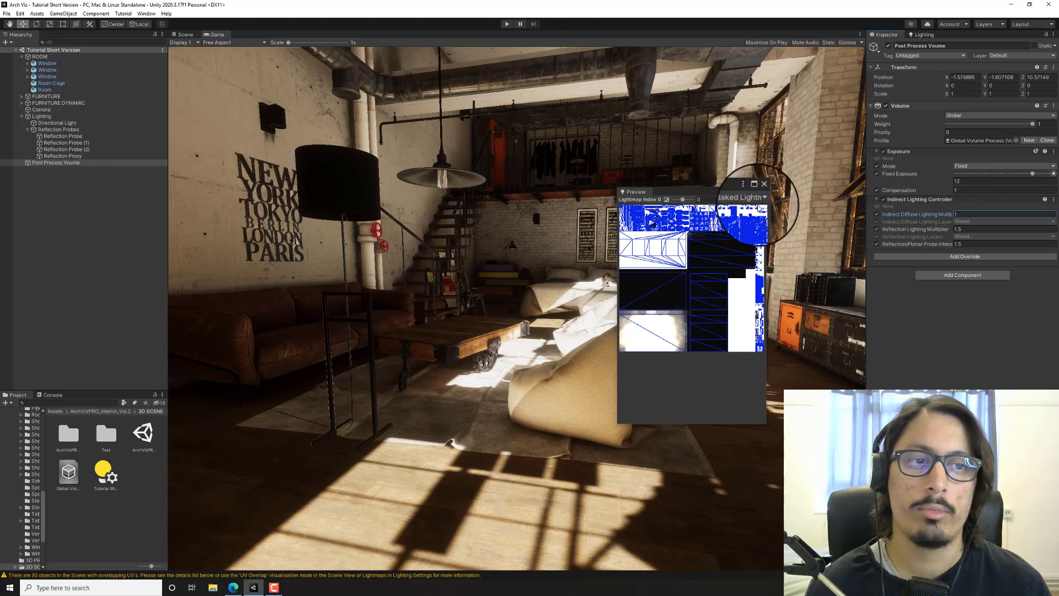
pyautogui.click(762, 191)
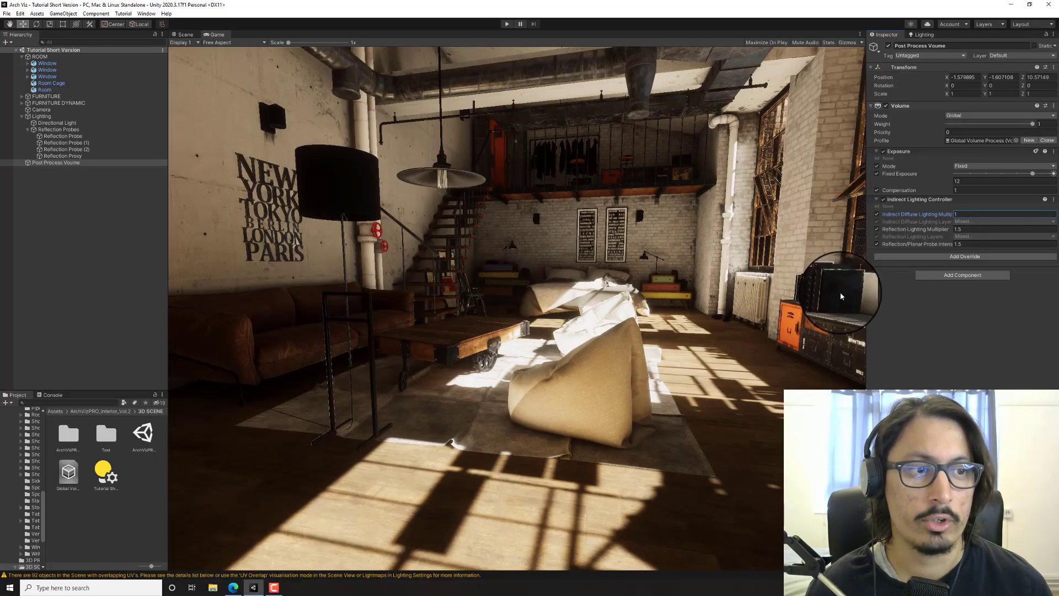
# - Add a Bloom override to the Post Process Voume and enable all of its properties
pyautogui.click(964, 257)
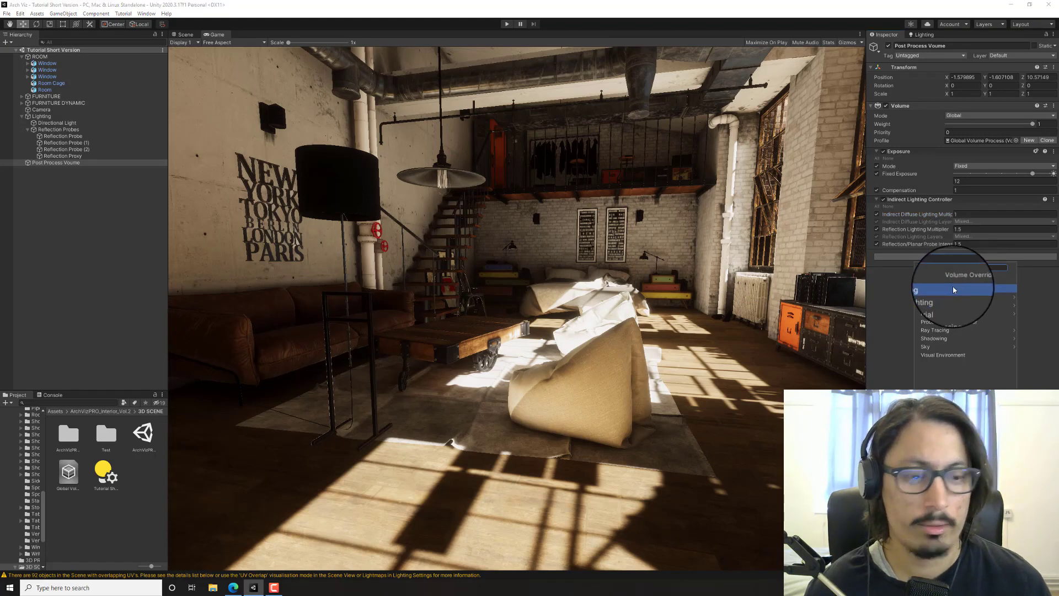
pyautogui.write('bl')
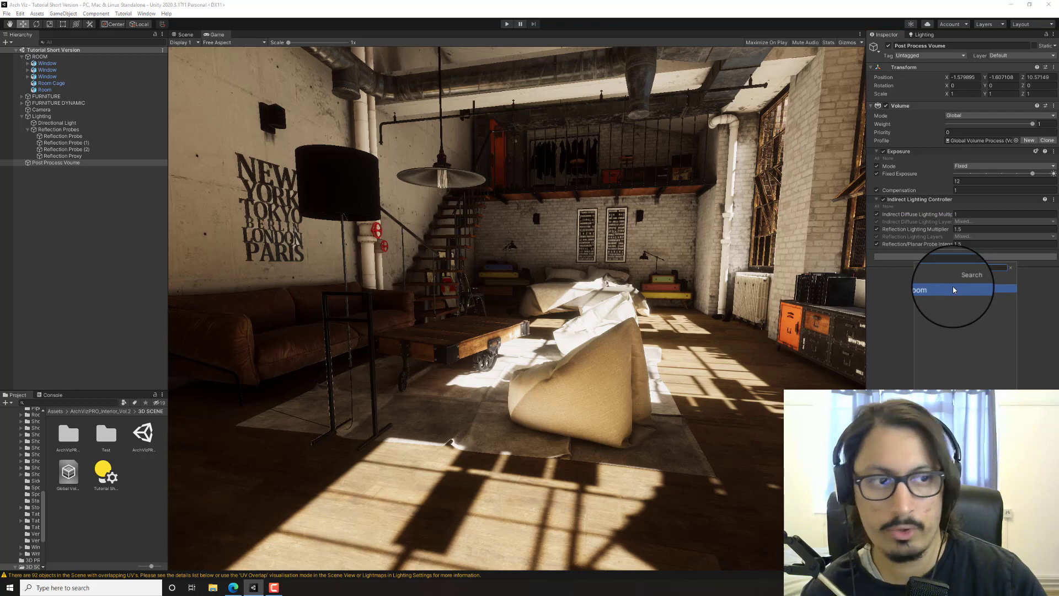
pyautogui.click(953, 288)
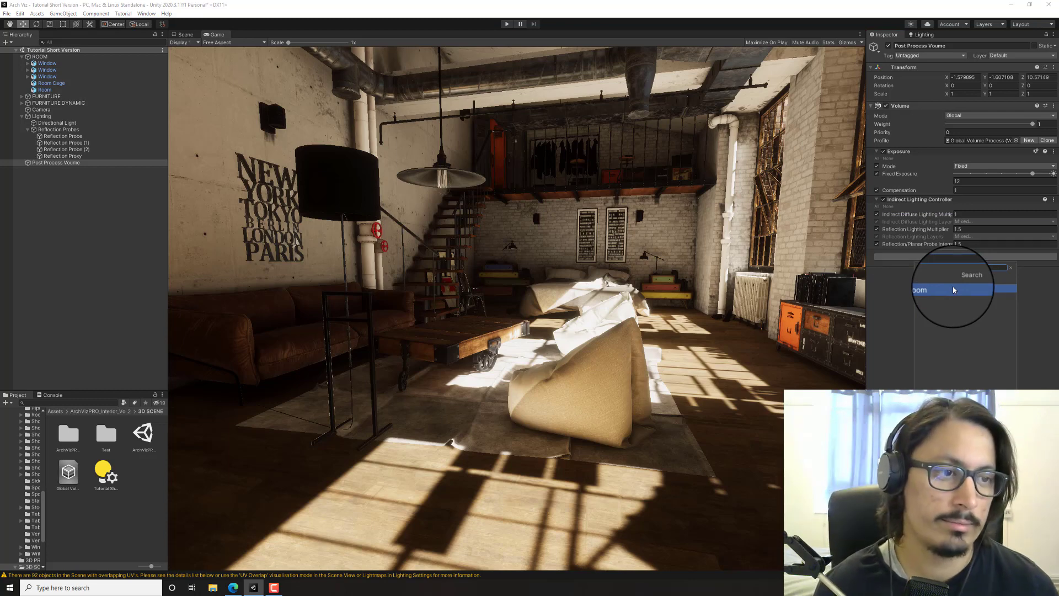
pyautogui.click(954, 290)
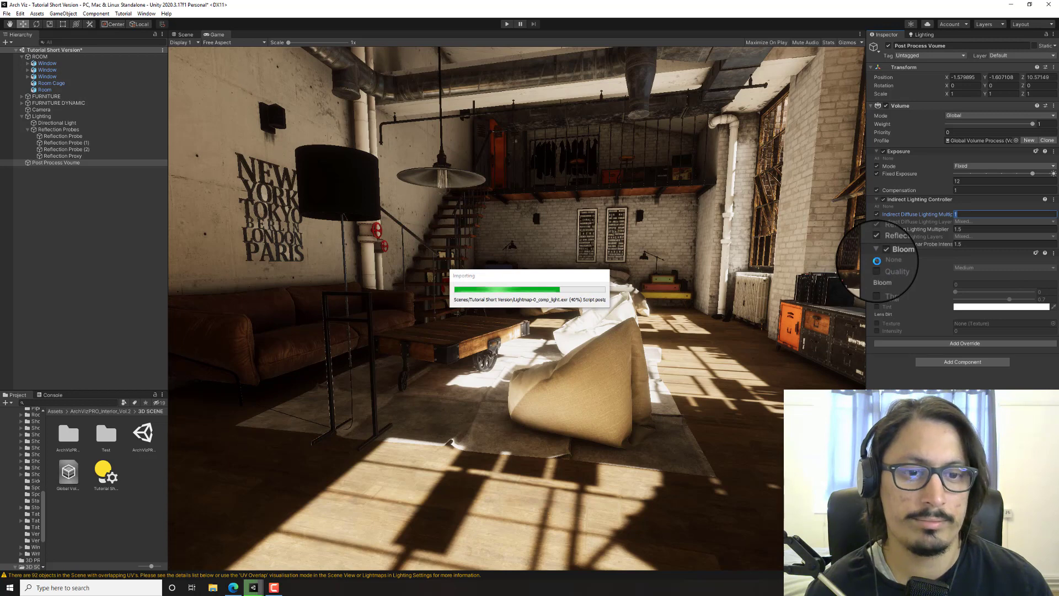
pyautogui.click(878, 261)
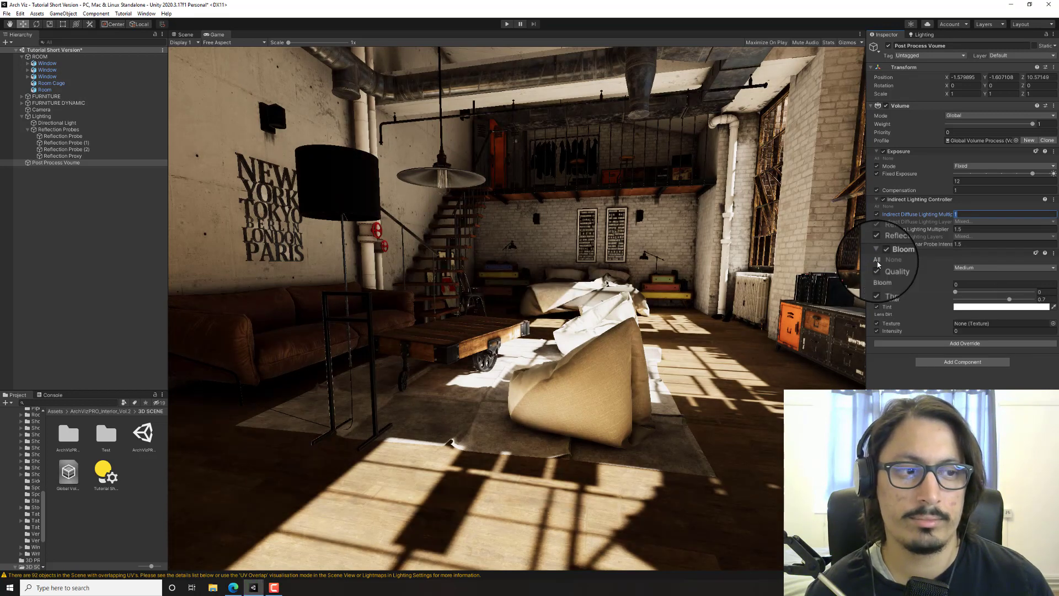
pyautogui.click(708, 279)
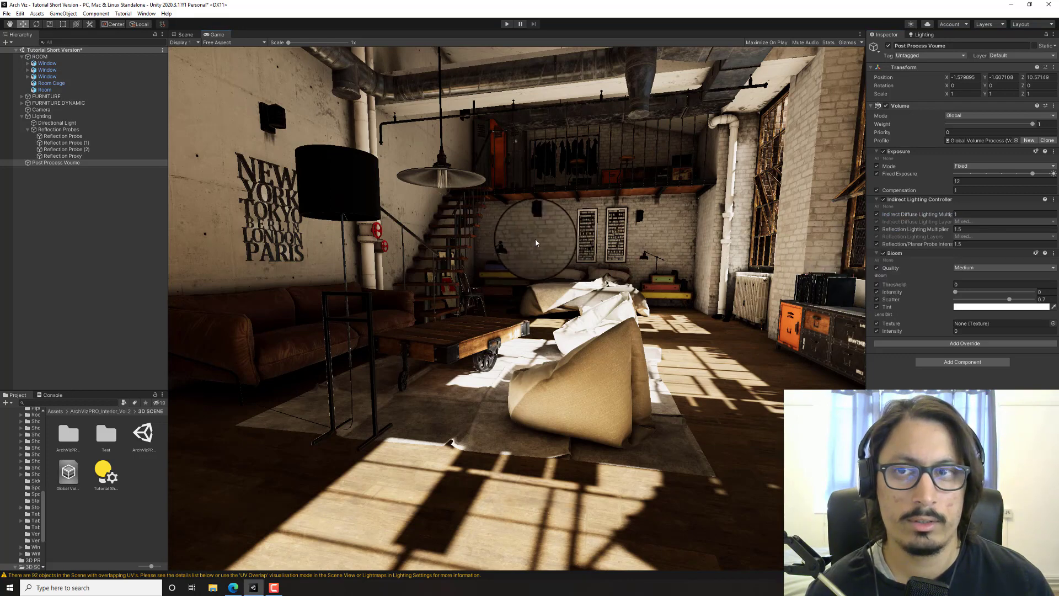
# - Examine the shading on the rug under the wooden cart table up close in the Scene view
pyautogui.click(185, 34)
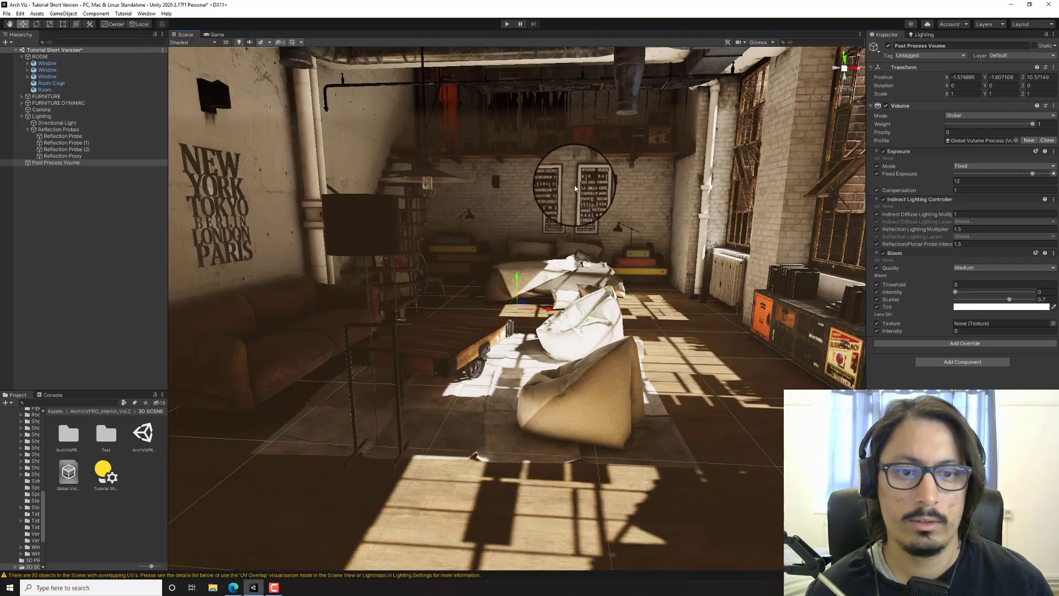
pyautogui.moveTo(575, 188); pyautogui.dragTo(543, 188, button='right')
pyautogui.press('a')
pyautogui.moveTo(541, 186); pyautogui.dragTo(574, 220, button='right')
pyautogui.press('w')
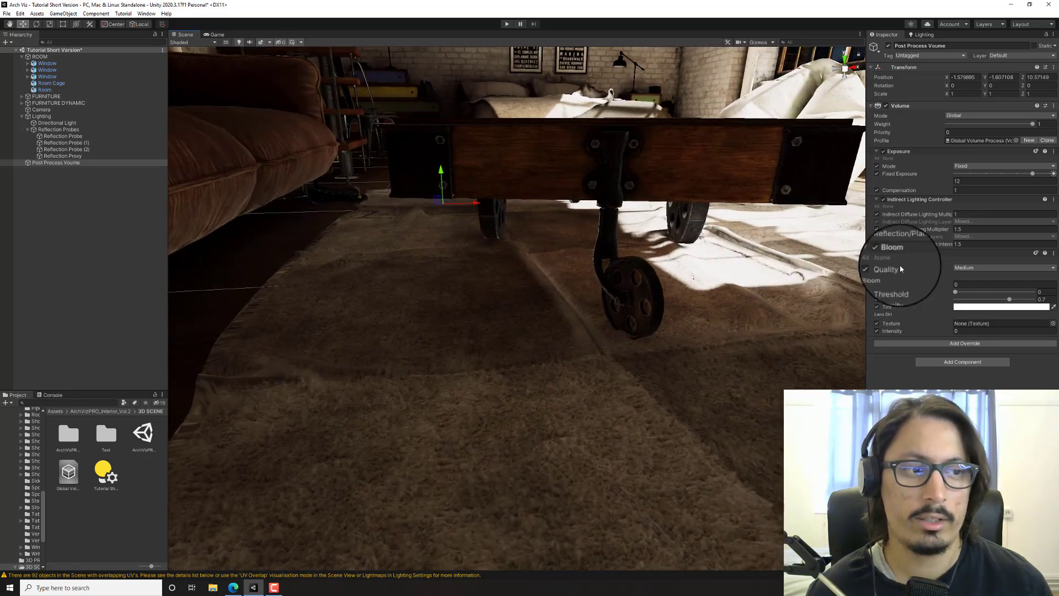
# - Raise the Bloom intensity of the post-process volume to about 0.133 and check the glow around the room
pyautogui.click(980, 292)
pyautogui.moveTo(972, 297); pyautogui.dragTo(966, 295)
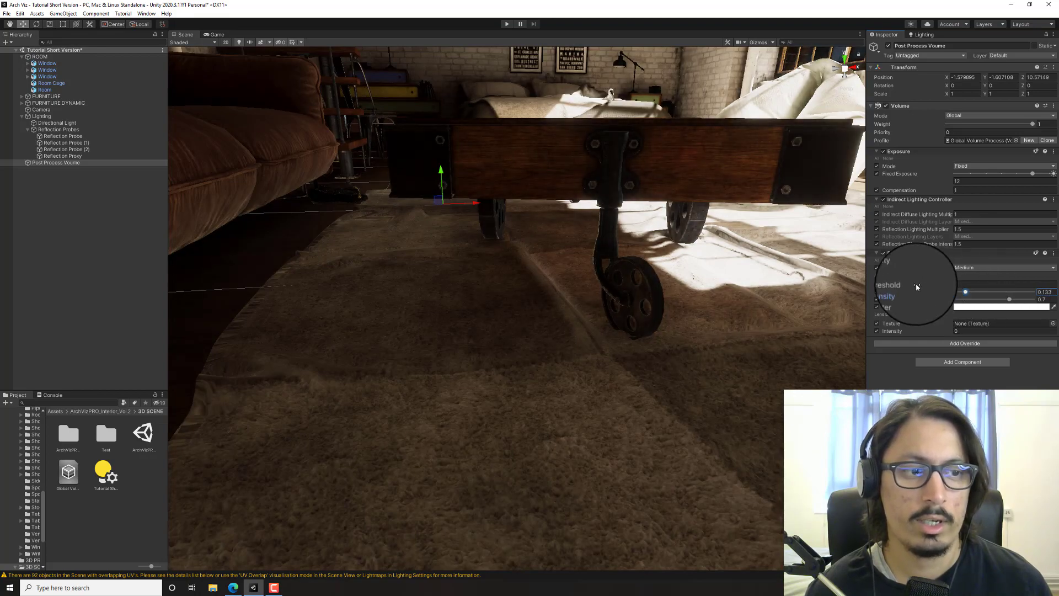
pyautogui.moveTo(696, 303)
pyautogui.mouseDown(button='right')
pyautogui.moveTo(702, 317)
pyautogui.moveTo(683, 299)
pyautogui.moveTo(703, 298)
pyautogui.mouseUp(button='right')
pyautogui.press('s')
pyautogui.press('w')
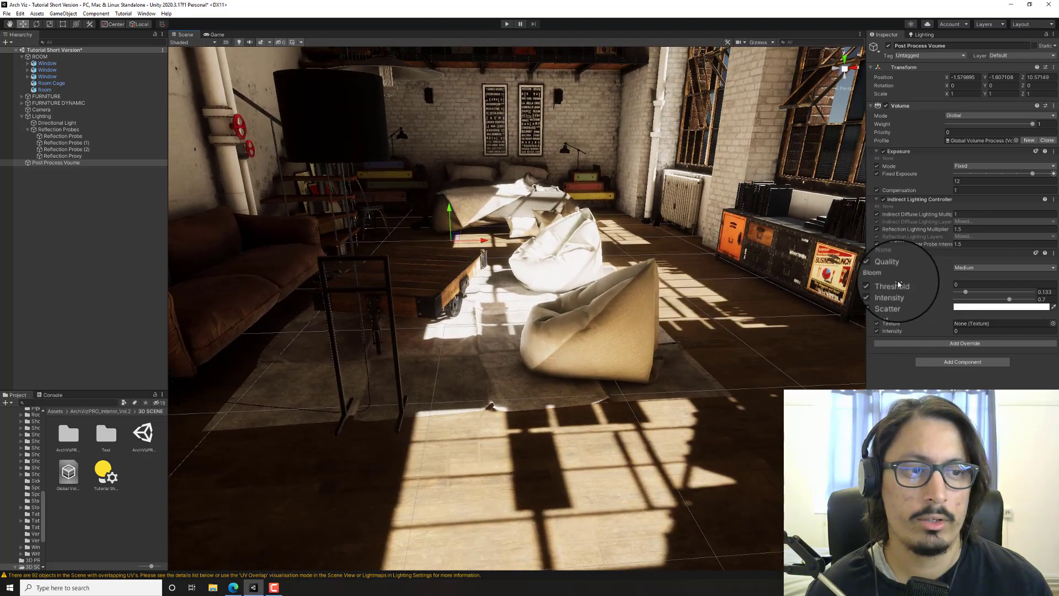
pyautogui.moveTo(898, 284); pyautogui.dragTo(823, 294)
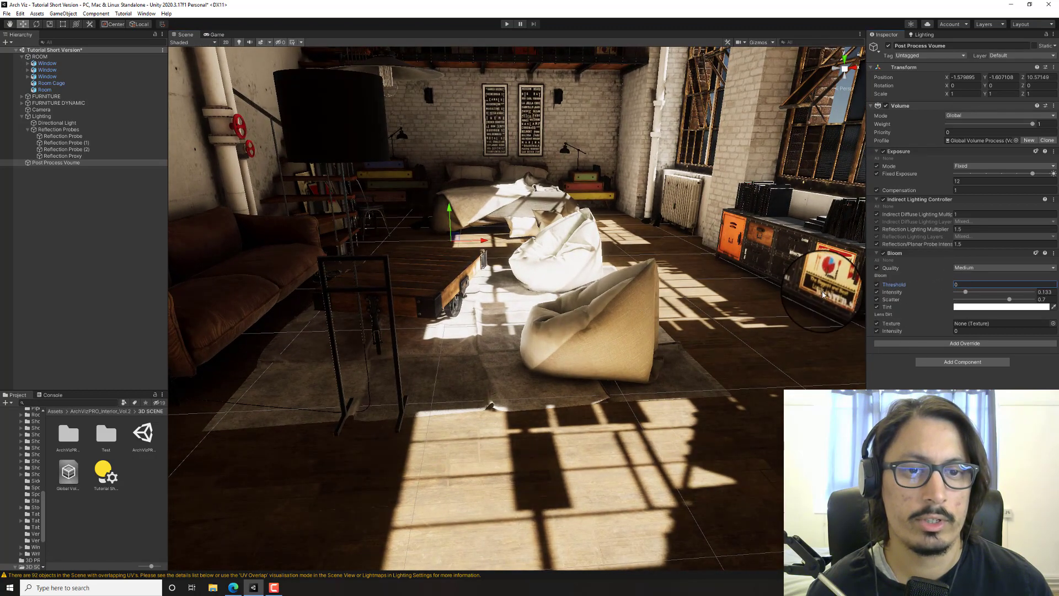
pyautogui.moveTo(697, 328); pyautogui.dragTo(629, 317, button='right')
pyautogui.press('w')
pyautogui.press('s')
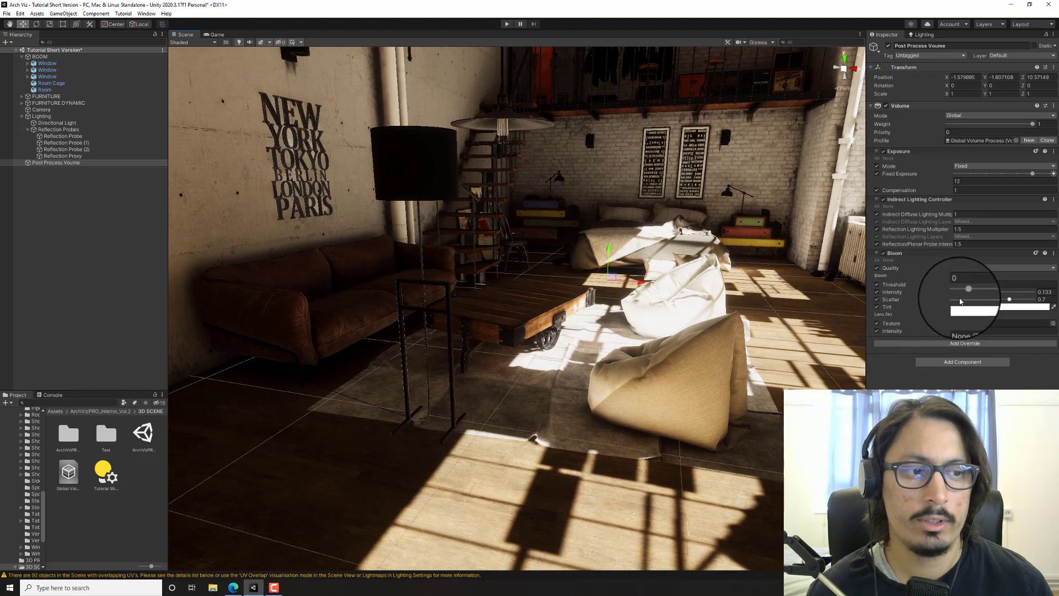
# - Set the Bloom scatter to 1 and its intensity to about 0.084
pyautogui.moveTo(1010, 299); pyautogui.dragTo(1035, 298)
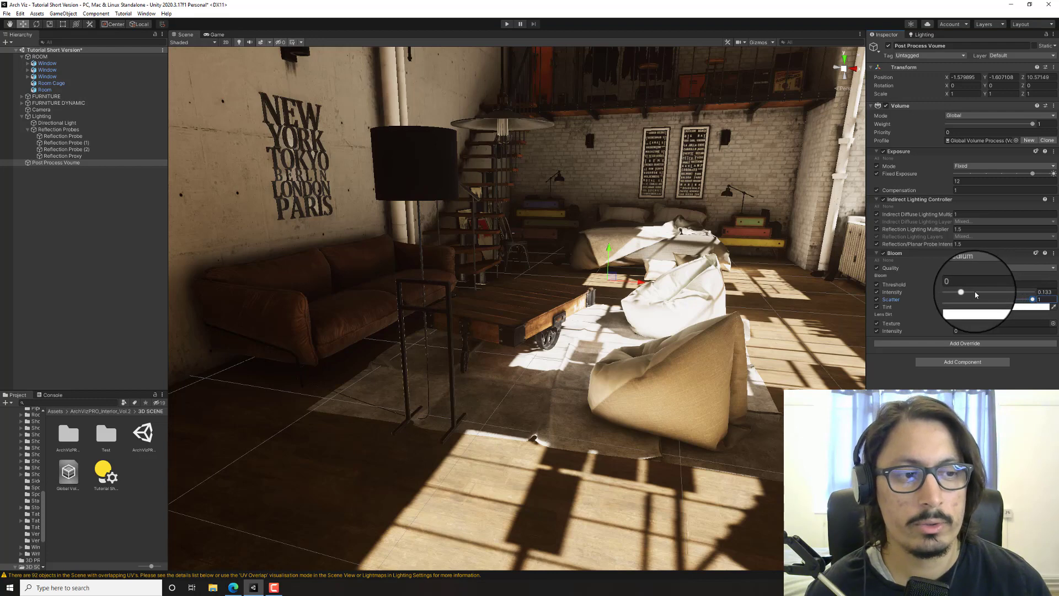
pyautogui.moveTo(967, 293)
pyautogui.mouseDown()
pyautogui.moveTo(949, 293)
pyautogui.moveTo(970, 294)
pyautogui.mouseUp()
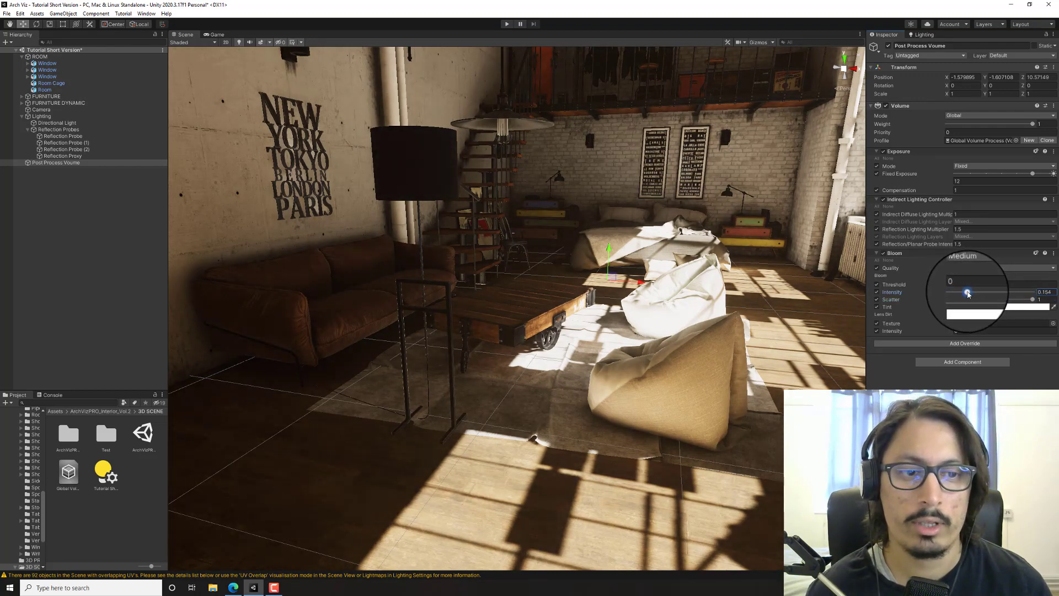
pyautogui.moveTo(712, 353); pyautogui.dragTo(739, 318, button='right')
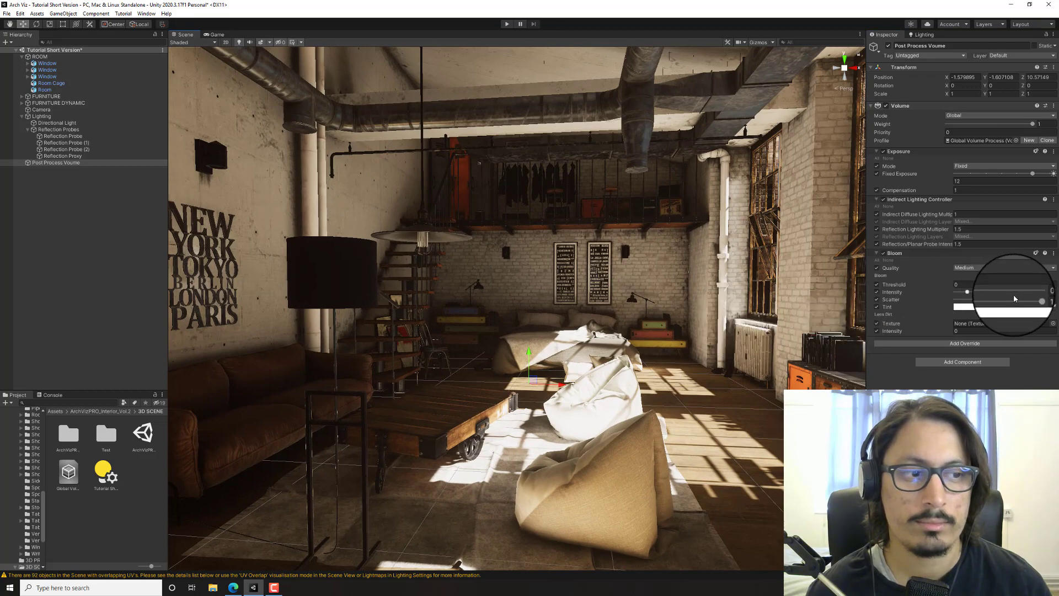
pyautogui.moveTo(968, 293); pyautogui.dragTo(963, 295)
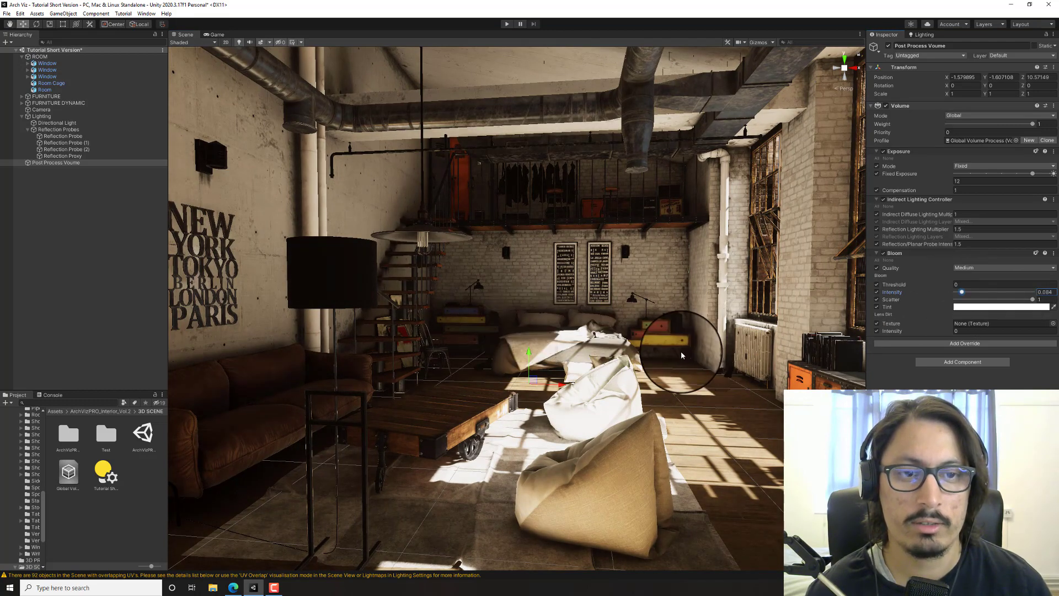
# - Save the scene and inspect the adjusted bloom from several viewpoints around the room
pyautogui.press('s')
pyautogui.moveTo(664, 360); pyautogui.dragTo(661, 363, button='right')
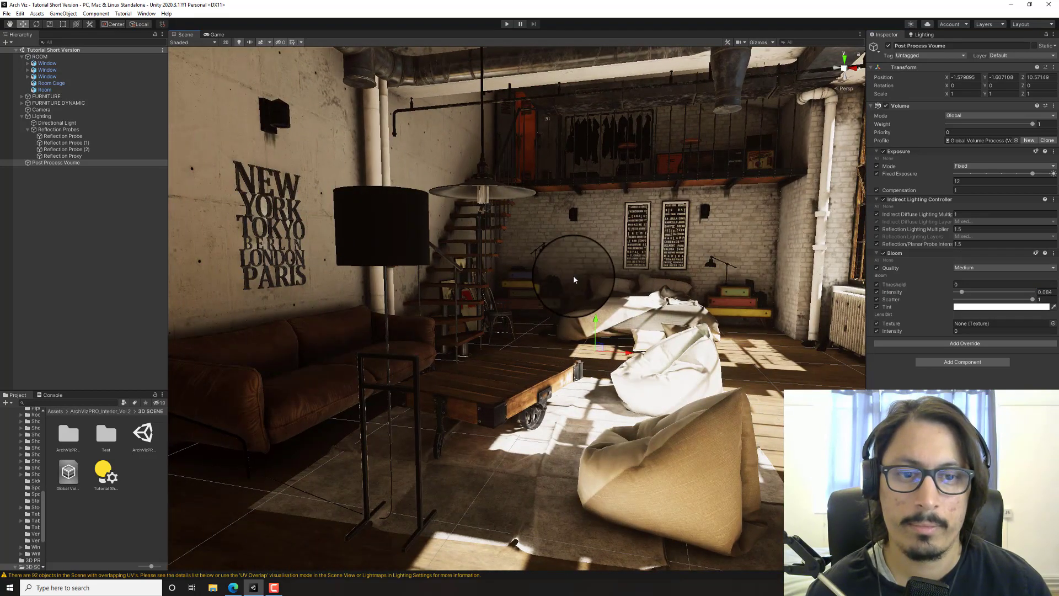
pyautogui.moveTo(542, 298); pyautogui.dragTo(611, 261, button='right')
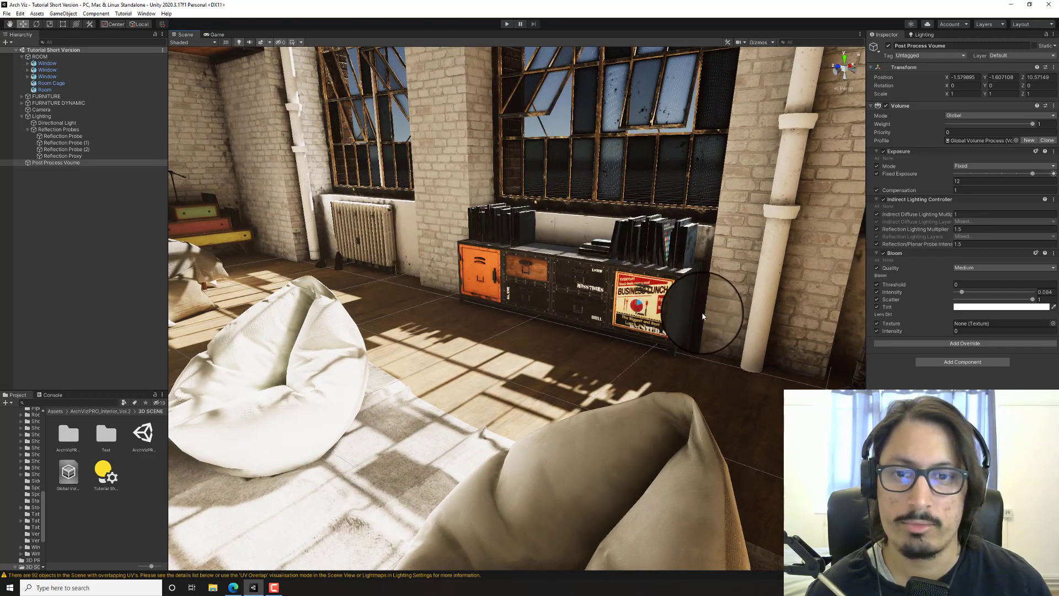
pyautogui.moveTo(703, 315); pyautogui.dragTo(513, 251, button='right')
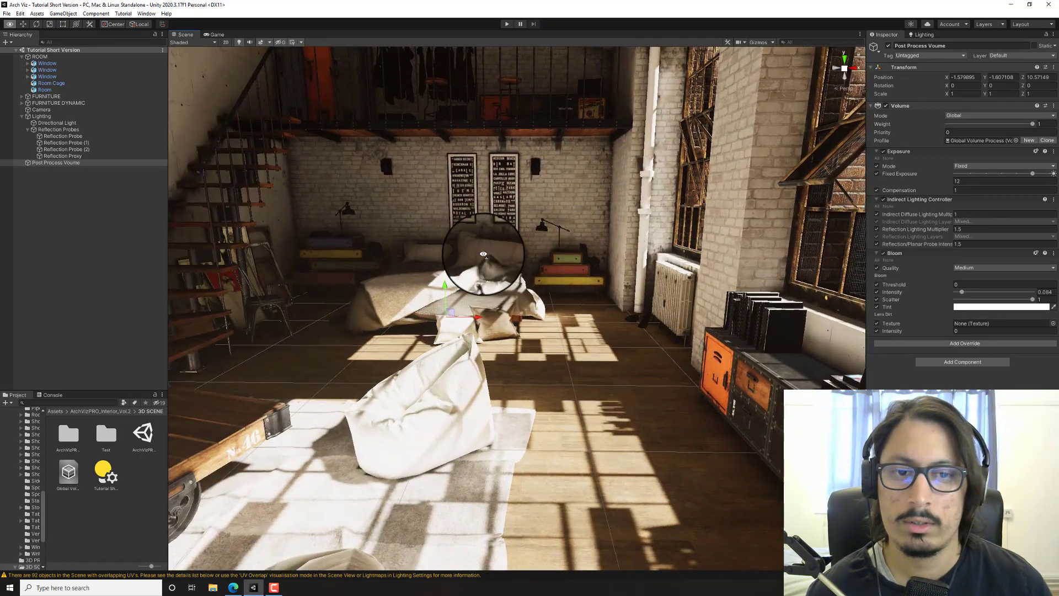
# - Bake the first Reflection Probe and look over the reflections around the sofa and mirror
pyautogui.click(56, 136)
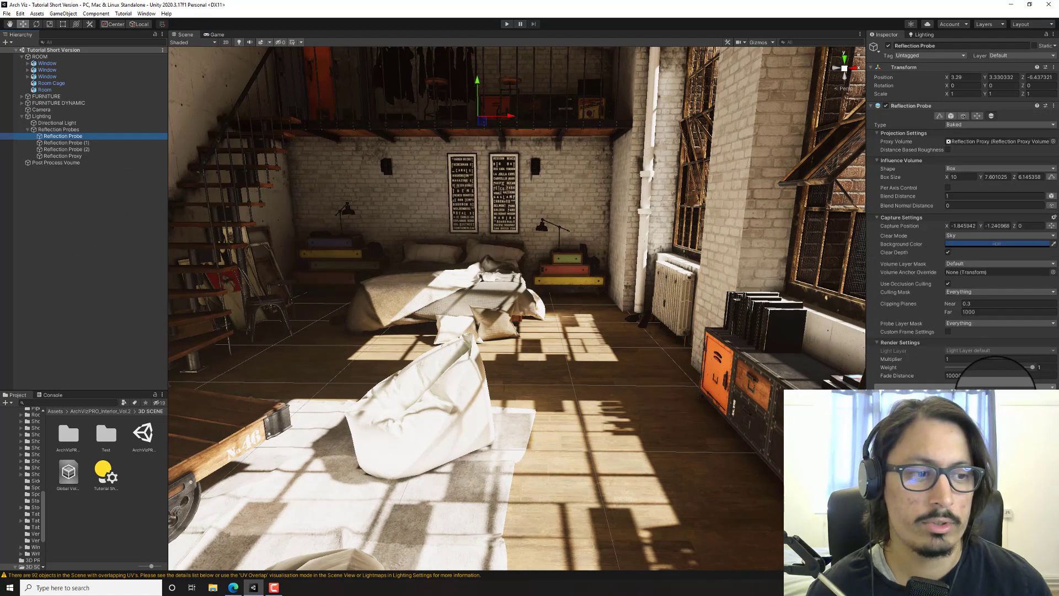
pyautogui.click(931, 387)
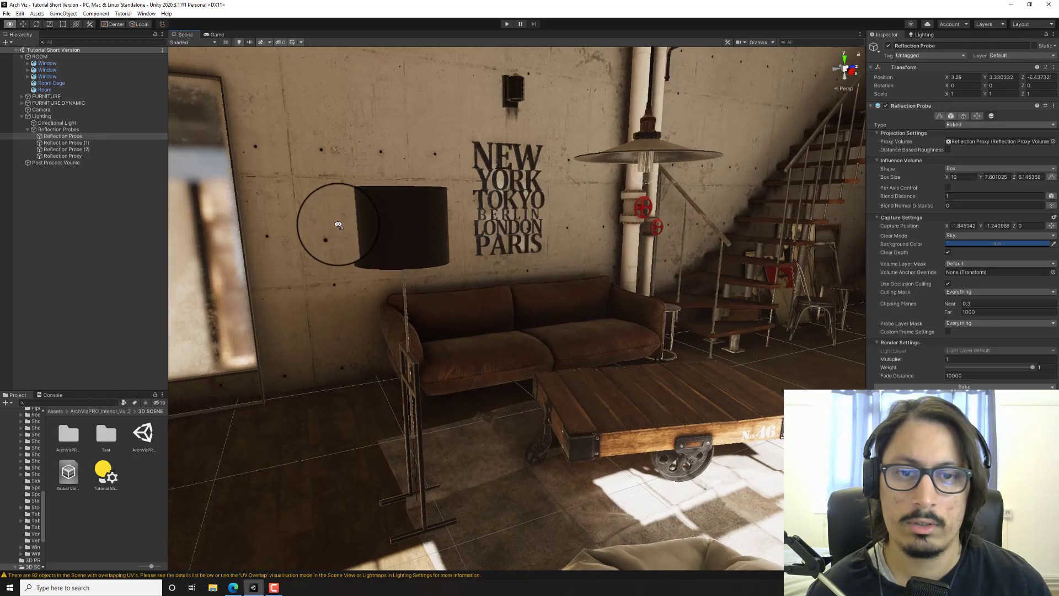
pyautogui.moveTo(338, 225); pyautogui.dragTo(534, 220, button='right')
pyautogui.press('a')
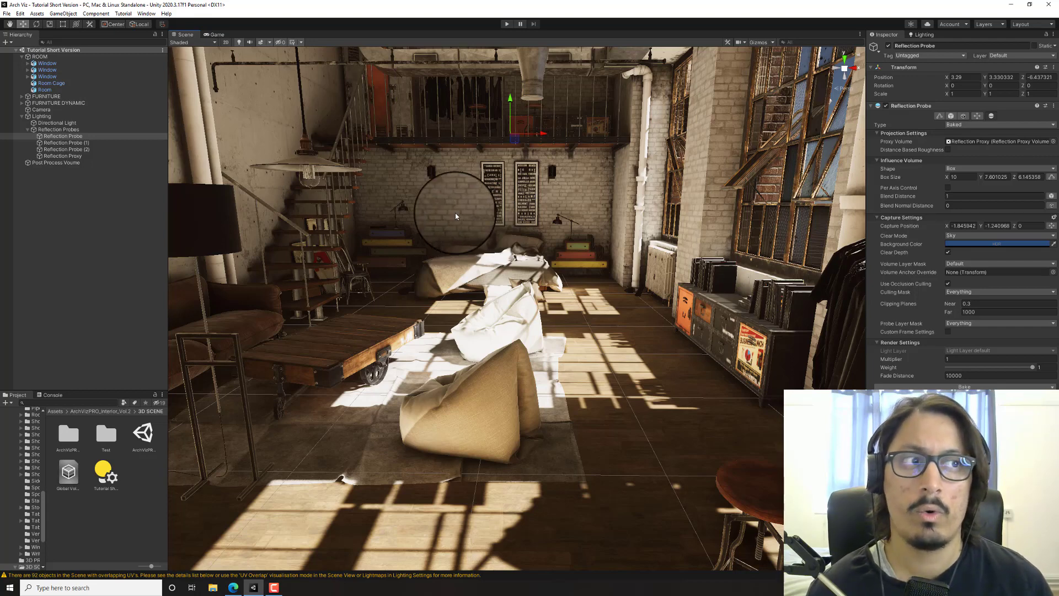
# - Examine the room in Baked Lightmap draw mode and return the scene view to Shaded
pyautogui.click(186, 42)
pyautogui.click(197, 120)
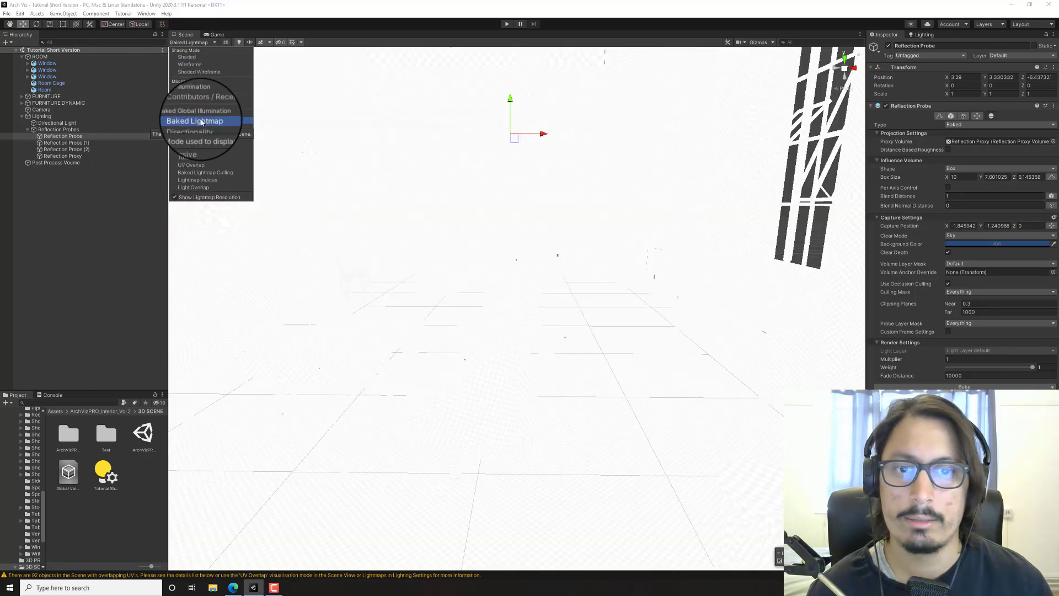
pyautogui.moveTo(496, 222)
pyautogui.mouseDown(button='right')
pyautogui.moveTo(435, 208)
pyautogui.moveTo(622, 210)
pyautogui.moveTo(590, 236)
pyautogui.moveTo(667, 199)
pyautogui.moveTo(589, 222)
pyautogui.moveTo(496, 190)
pyautogui.moveTo(346, 182)
pyautogui.moveTo(411, 312)
pyautogui.mouseUp(button='right')
pyautogui.moveTo(492, 324)
pyautogui.mouseDown(button='right')
pyautogui.moveTo(598, 222)
pyautogui.moveTo(615, 243)
pyautogui.moveTo(425, 212)
pyautogui.mouseUp(button='right')
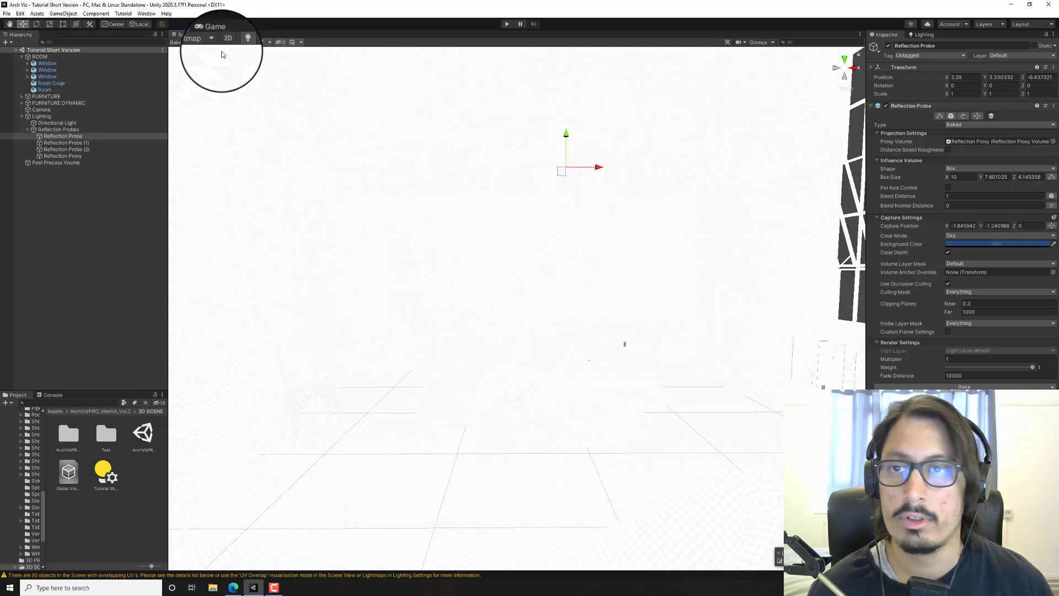
pyautogui.click(199, 43)
pyautogui.click(190, 58)
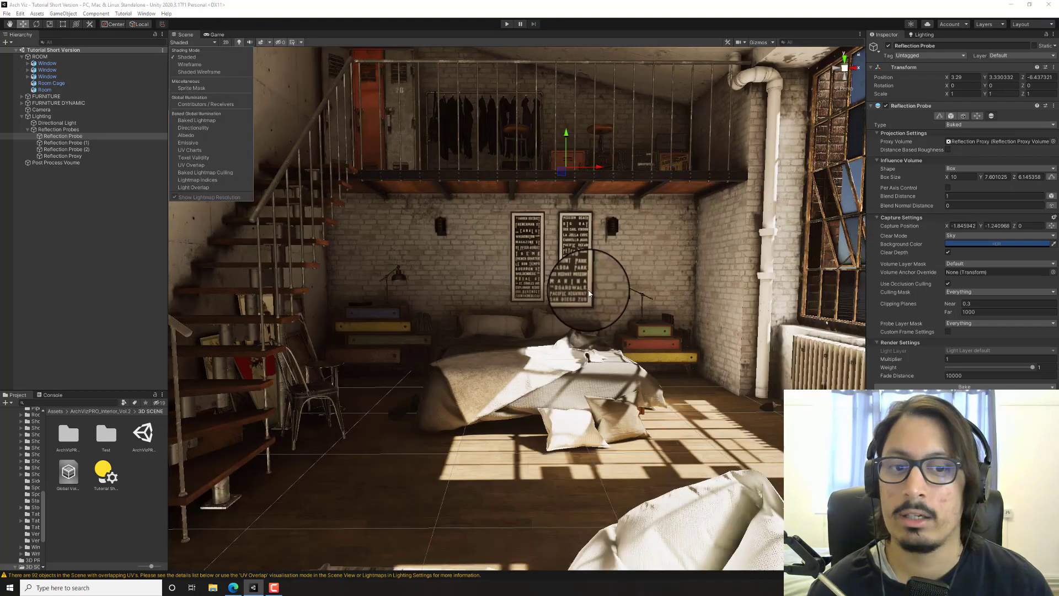
pyautogui.moveTo(589, 269); pyautogui.dragTo(554, 280, button='right')
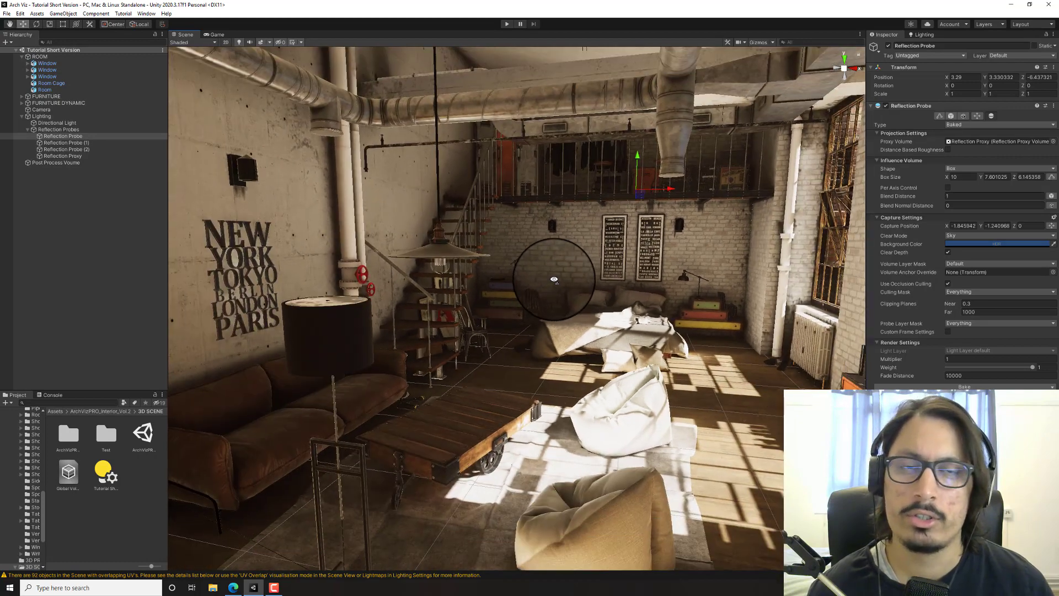
# - Examine the floor lamp's lighting settings and the cloth rack's static flags
pyautogui.click(316, 337)
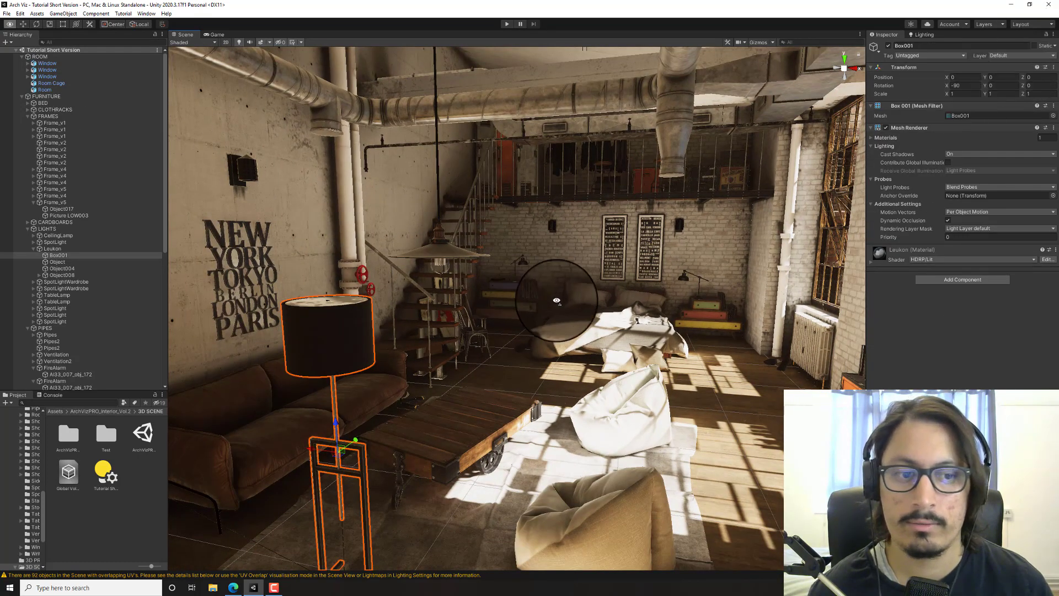
pyautogui.moveTo(557, 300); pyautogui.dragTo(556, 329, button='right')
pyautogui.click(627, 232)
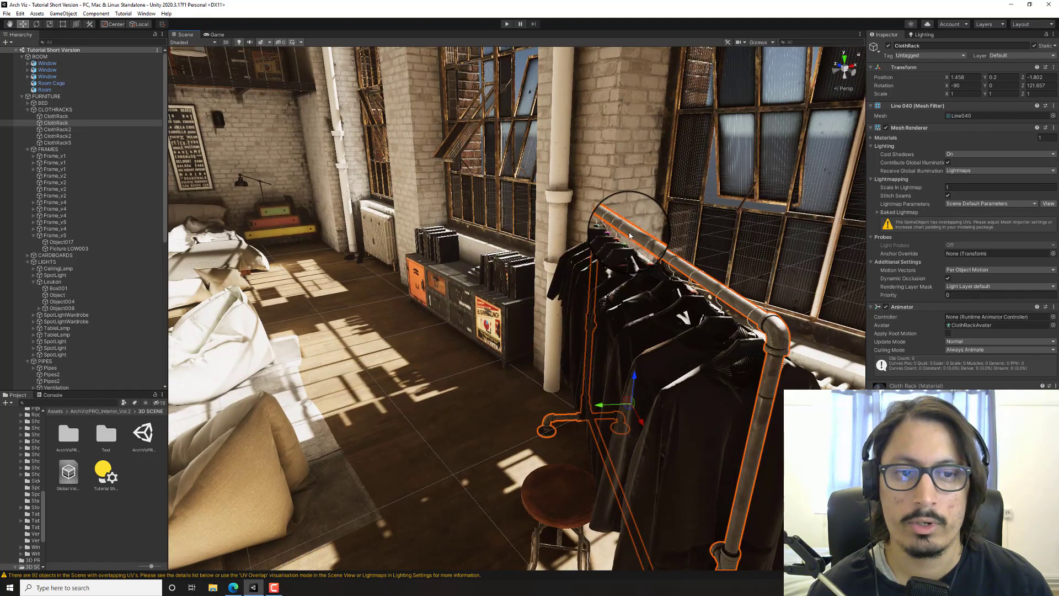
pyautogui.click(1051, 48)
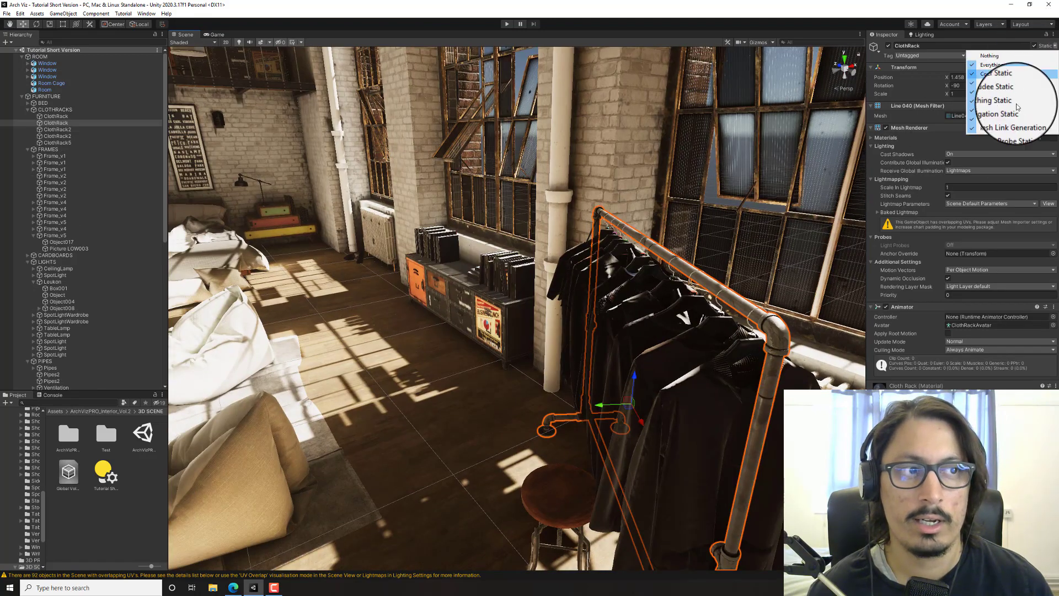
pyautogui.moveTo(591, 221); pyautogui.dragTo(463, 248, button='right')
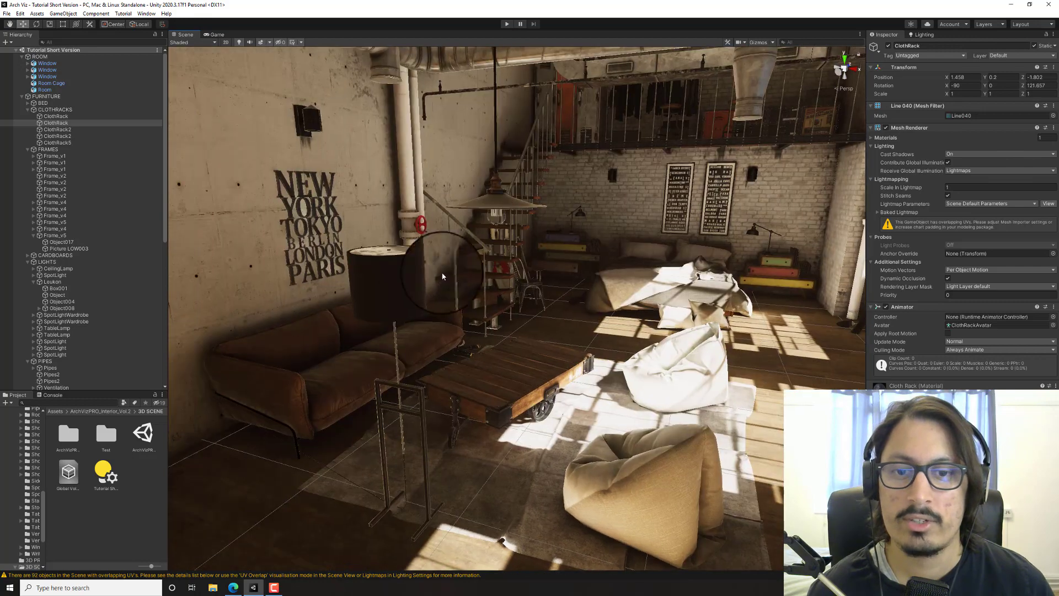
# - Collapse the FURNITURE group and create an empty child object named Light Probes under Lighting
pyautogui.click(22, 97)
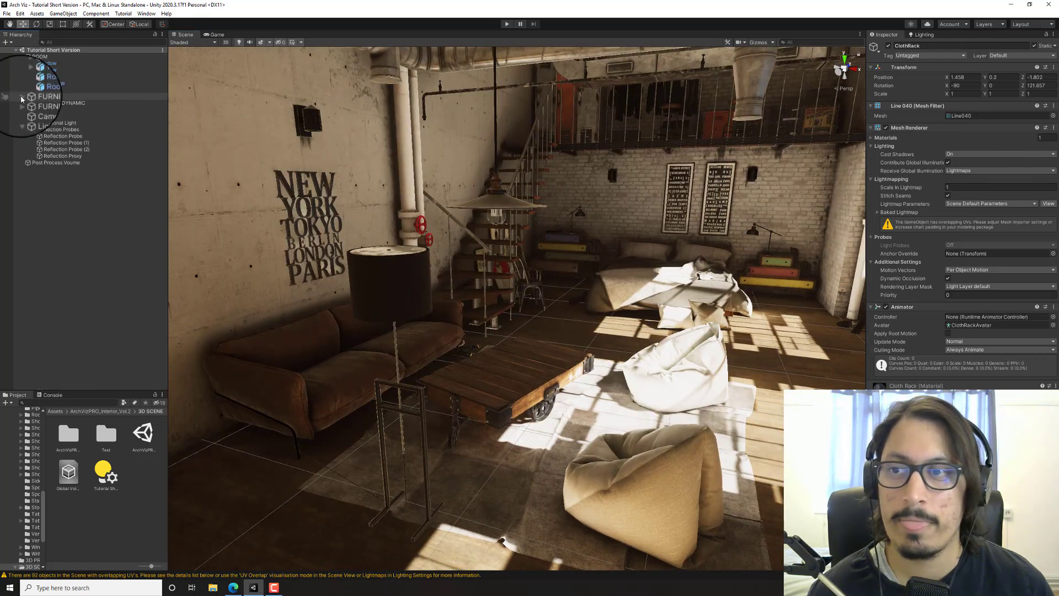
pyautogui.click(50, 213)
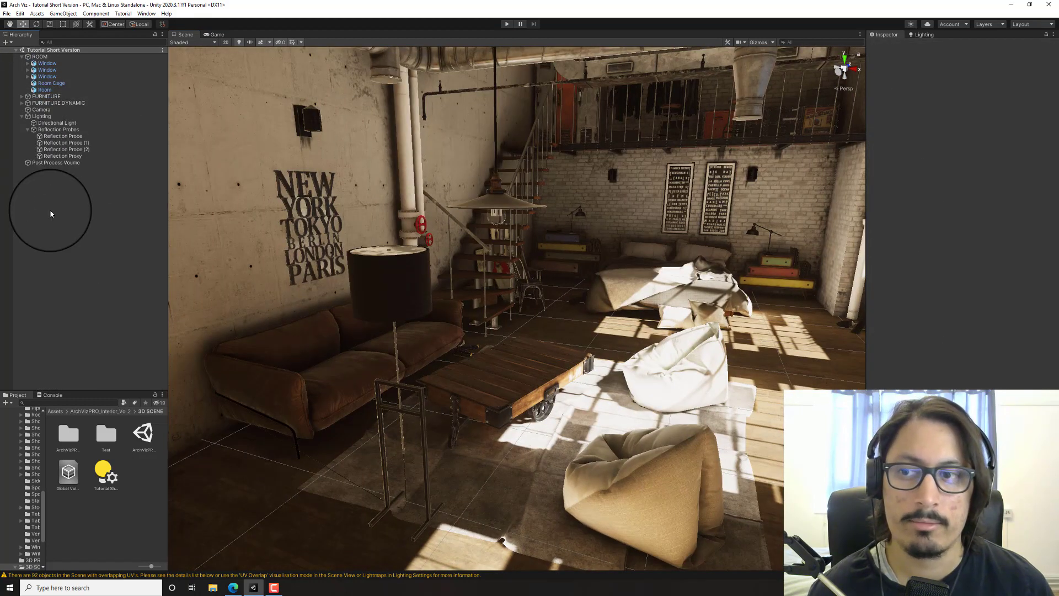
pyautogui.click(40, 116)
pyautogui.rightClick(37, 116)
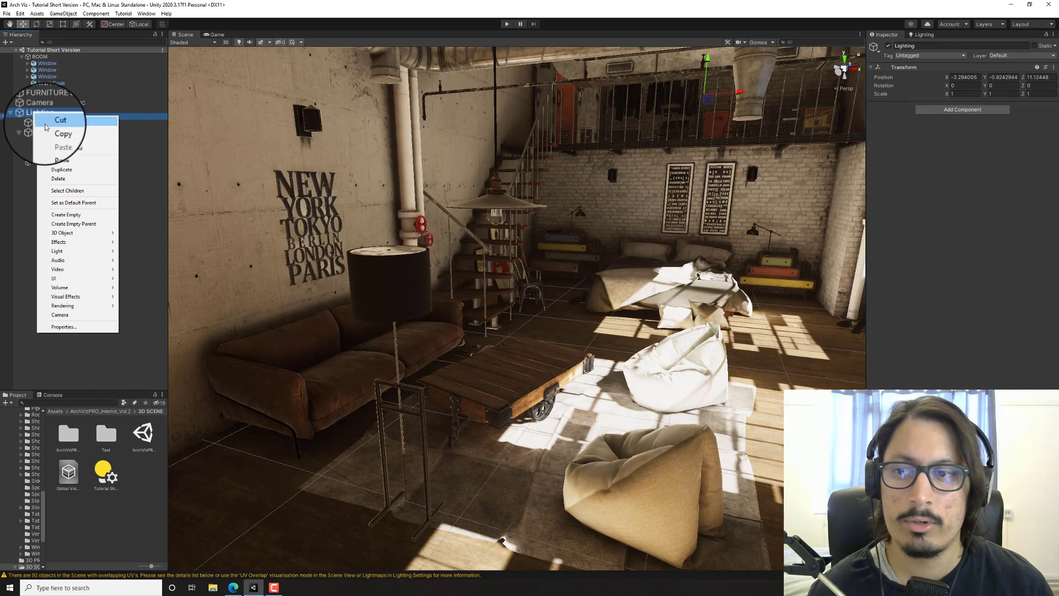
pyautogui.click(63, 215)
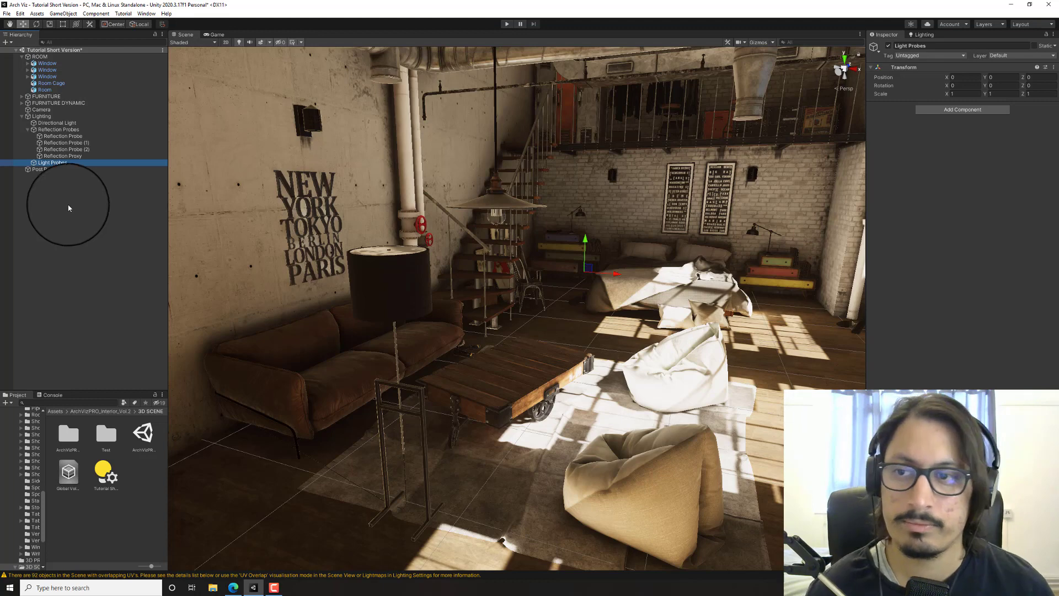
# - Add a Light Probe Group as a child of the Light Probes object and frame it in the scene
pyautogui.rightClick(60, 163)
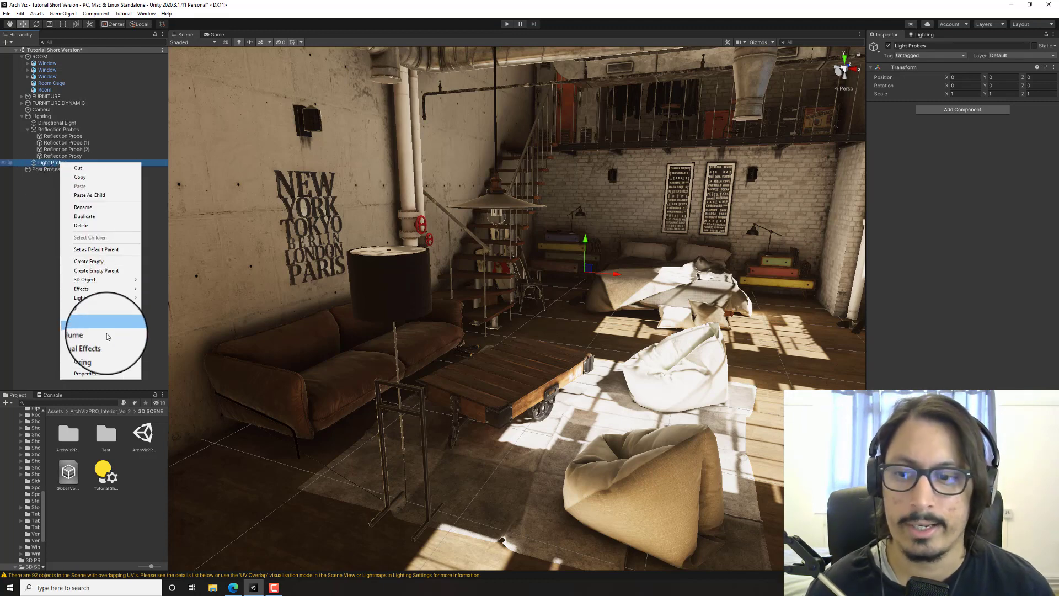
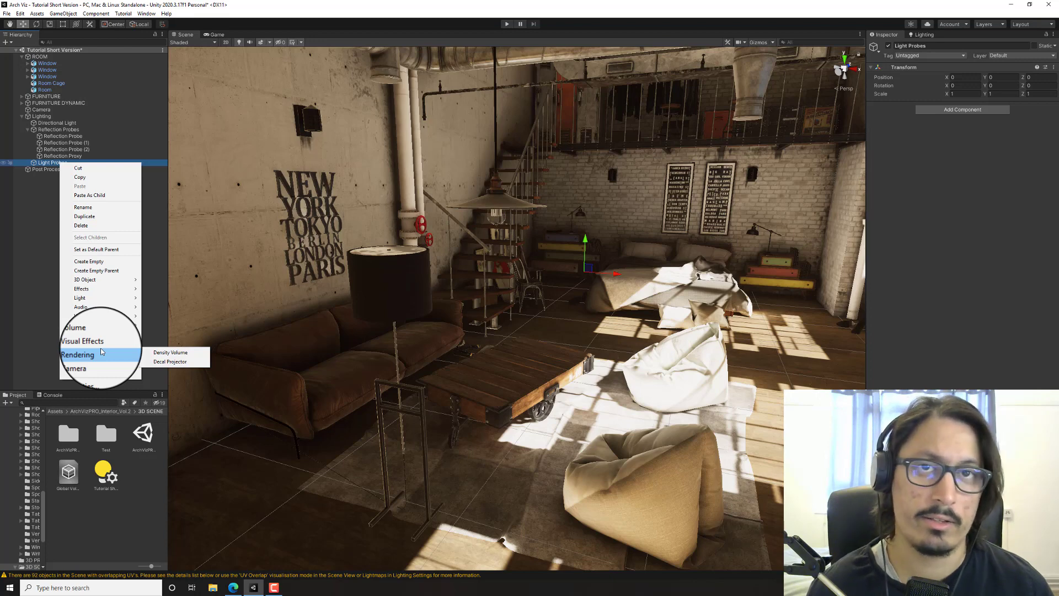
pyautogui.moveTo(111, 289)
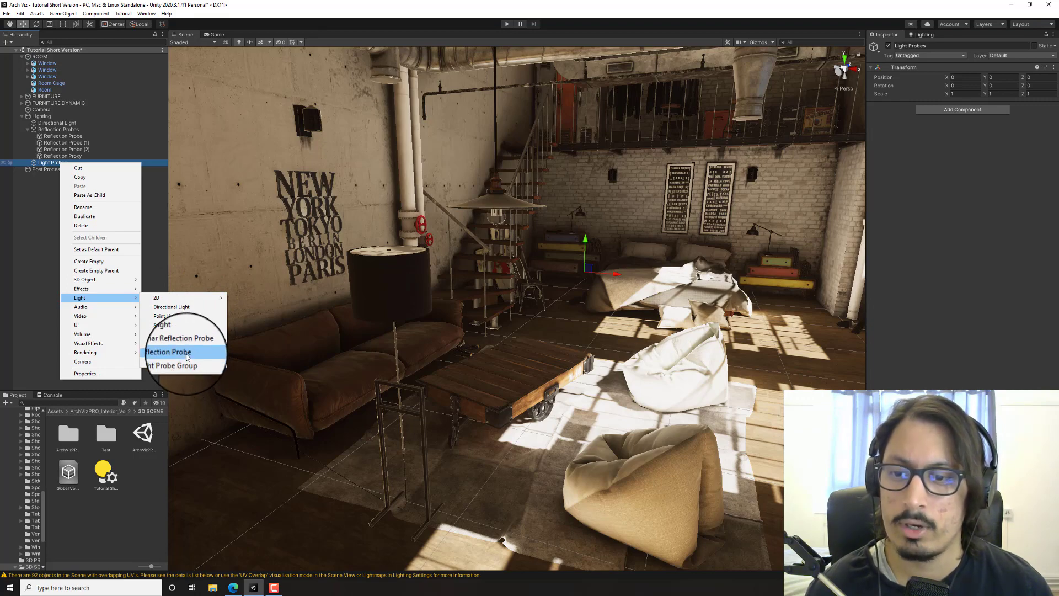
pyautogui.click(182, 362)
pyautogui.keyDown('alt'); pyautogui.moveTo(350, 296); pyautogui.dragTo(424, 267); pyautogui.keyUp('alt')
pyautogui.press('f')
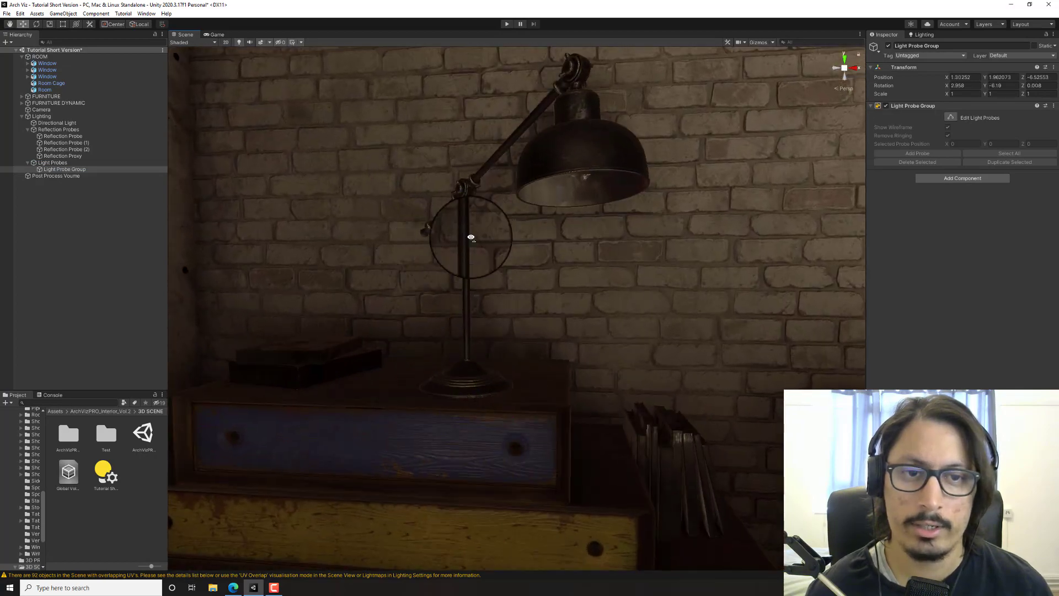
# - Show the scene gizmos and move the Light Probe Group along its Z axis to about Z -8.1
pyautogui.press('s')
pyautogui.moveTo(471, 236); pyautogui.dragTo(347, 267, button='right')
pyautogui.click(757, 43)
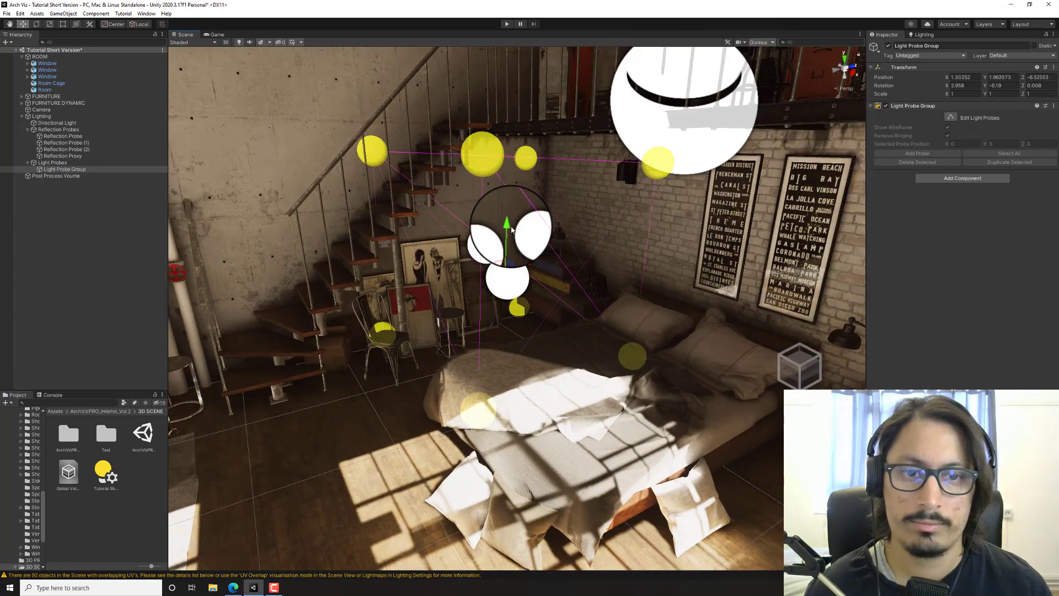
pyautogui.press('f')
pyautogui.moveTo(488, 257); pyautogui.dragTo(515, 254)
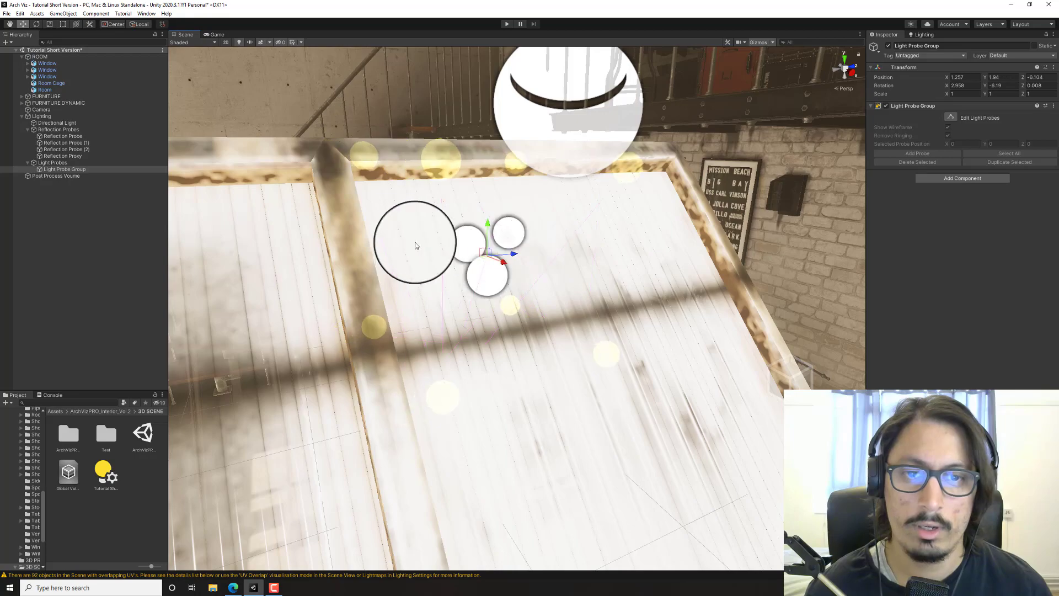
pyautogui.moveTo(416, 246); pyautogui.dragTo(514, 235, button='right')
pyautogui.press('s')
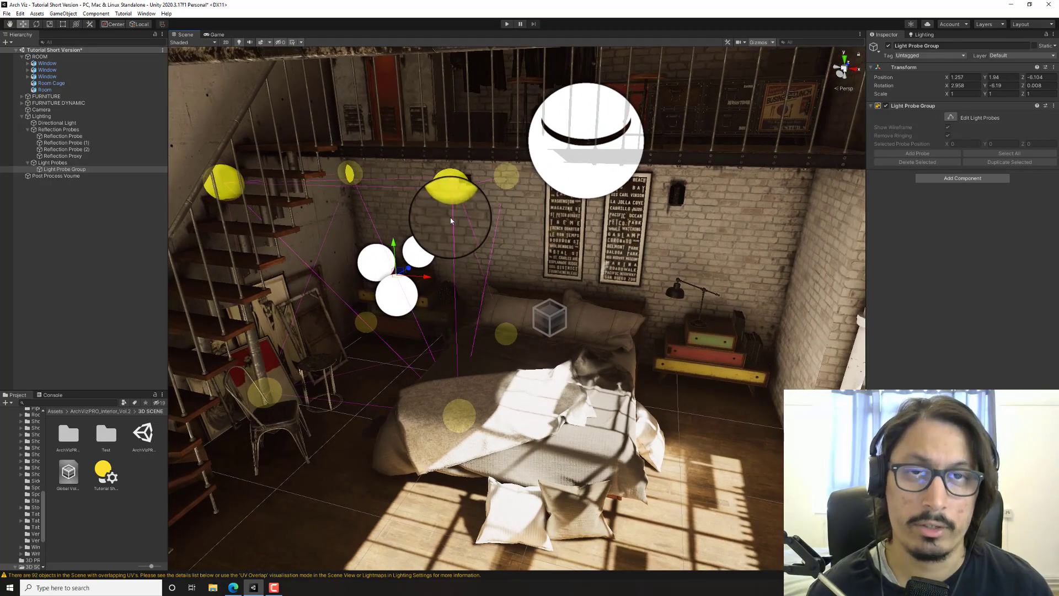
# - Duplicate the Light Probe Group three times and spread the copies through the room, placing the last beside the cloth rack
pyautogui.hotkey('ctrl', 'd')
pyautogui.moveTo(445, 239); pyautogui.dragTo(485, 272, button='right')
pyautogui.press('w')
pyautogui.hotkey('ctrl', 'd')
pyautogui.hotkey('ctrl', 'd')
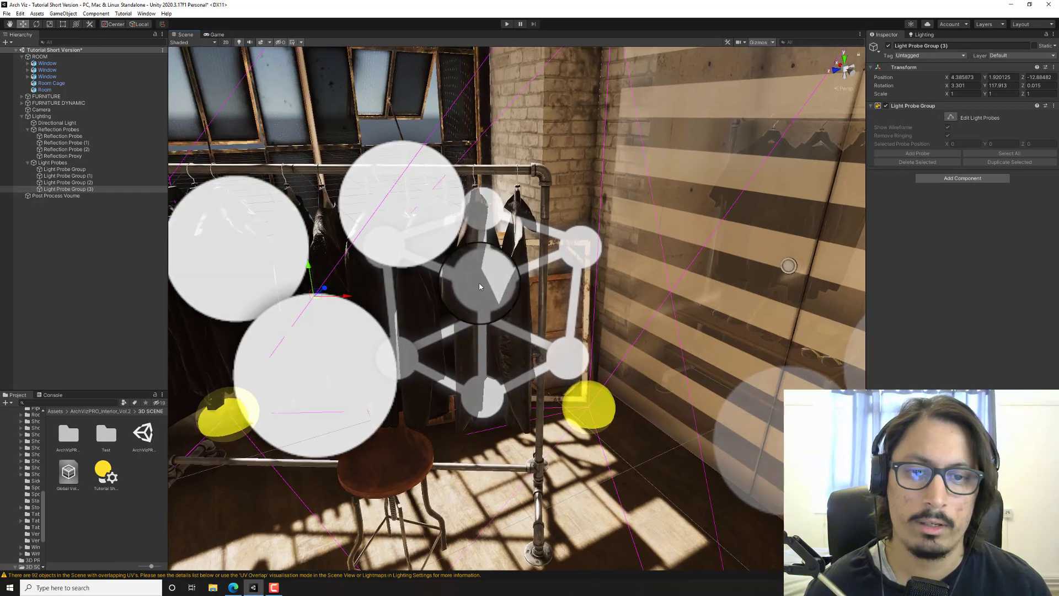
# - Remove the Light Probe Proxy Volume component from the garment on the cloth rack and set its light probes to Blend Probes
pyautogui.click(485, 272)
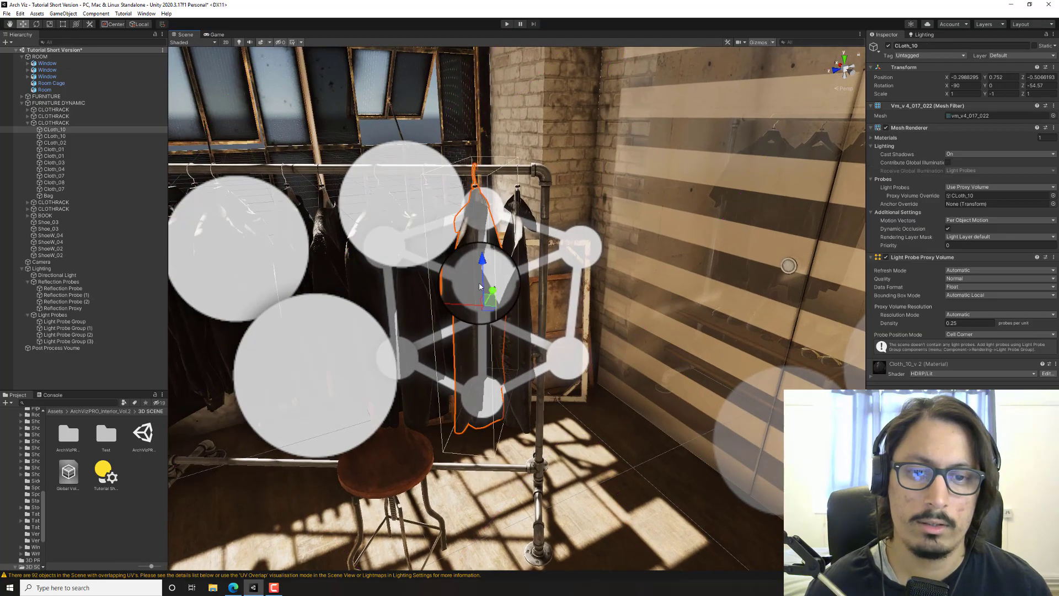
pyautogui.rightClick(1037, 260)
pyautogui.click(1026, 279)
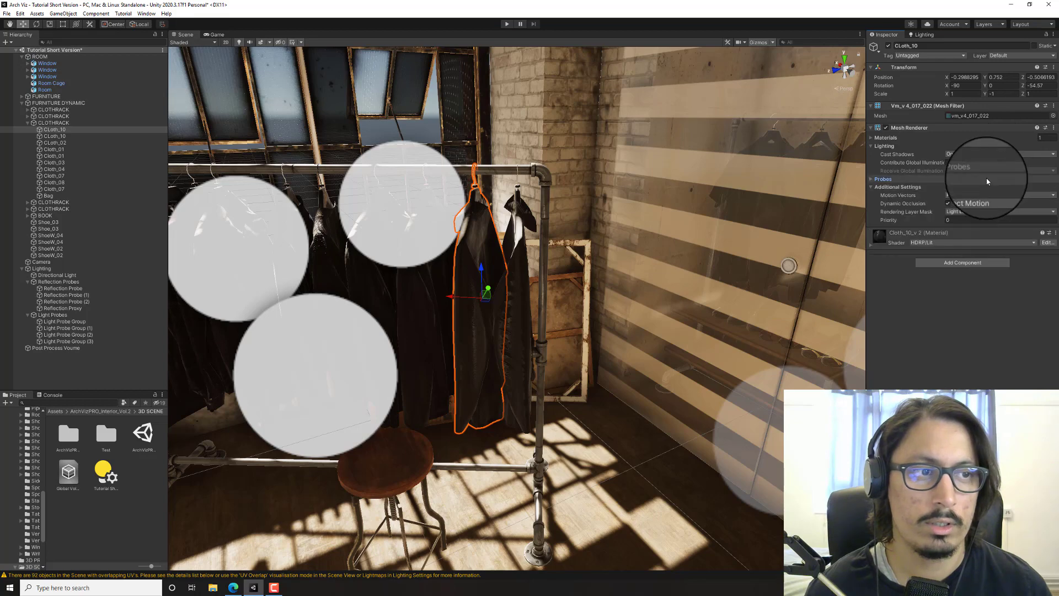
pyautogui.click(988, 187)
pyautogui.click(988, 206)
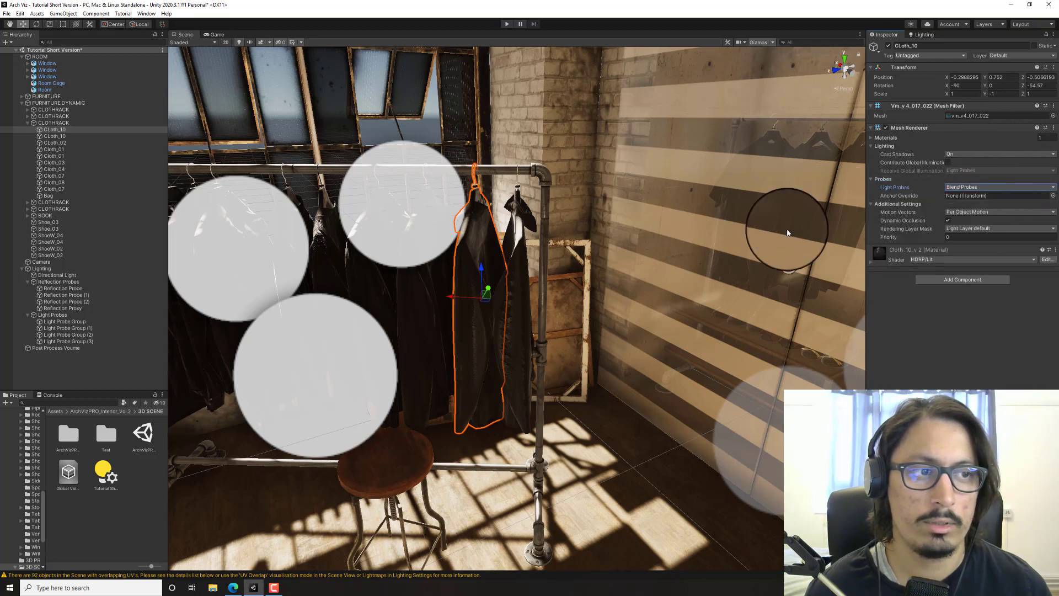
# - Duplicate the light probe group beside the cloth rack and place the copy near the striped wardrobe doors
pyautogui.press('s')
pyautogui.moveTo(693, 215); pyautogui.dragTo(617, 216, button='right')
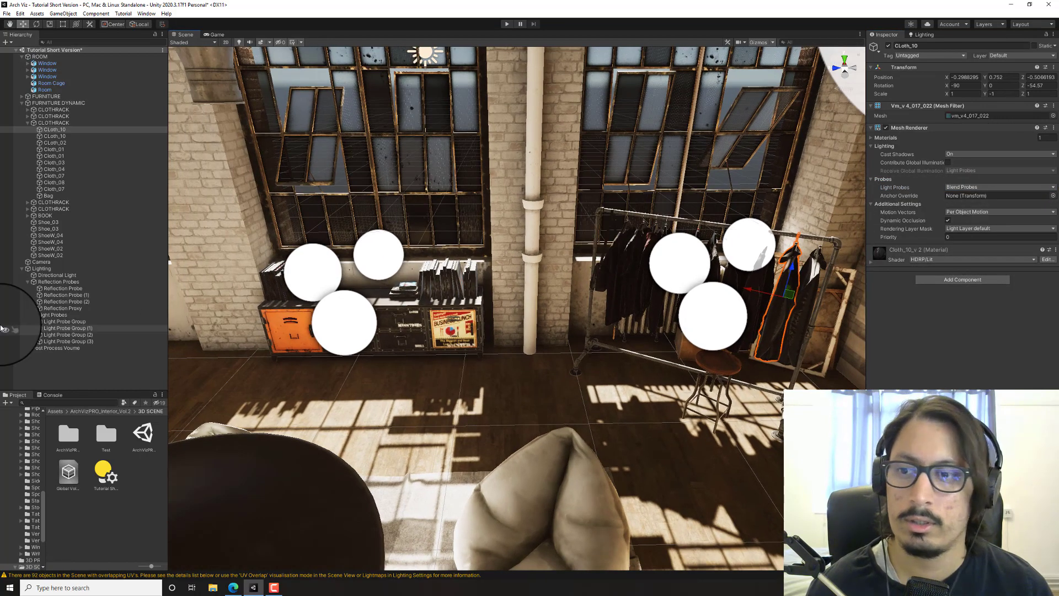
pyautogui.click(100, 341)
pyautogui.press('f')
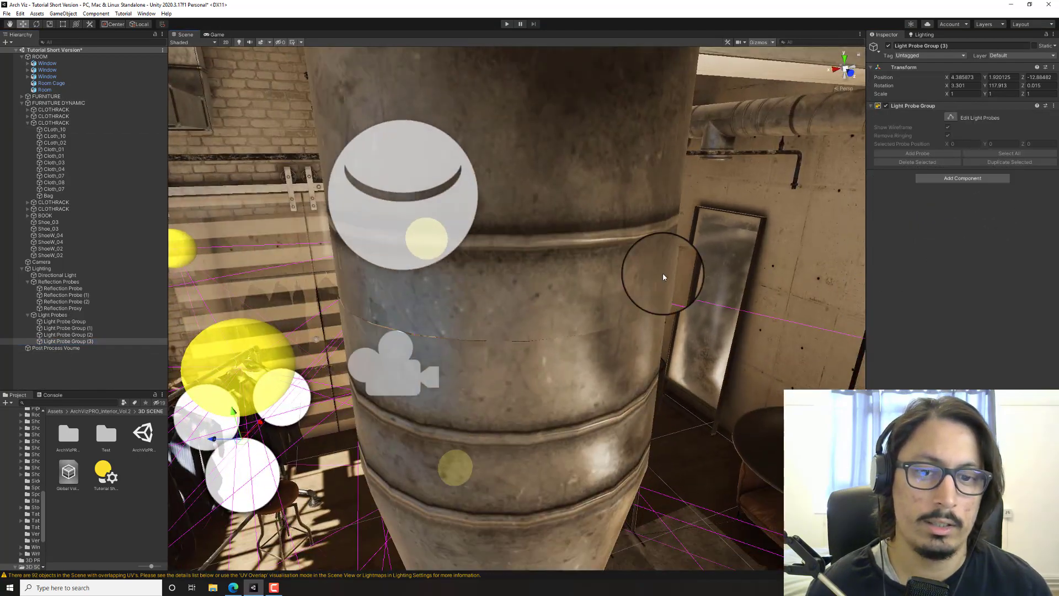
pyautogui.press('d')
pyautogui.moveTo(663, 273); pyautogui.dragTo(480, 269, button='right')
pyautogui.hotkey('ctrl', 'd')
pyautogui.press('w')
pyautogui.press('d')
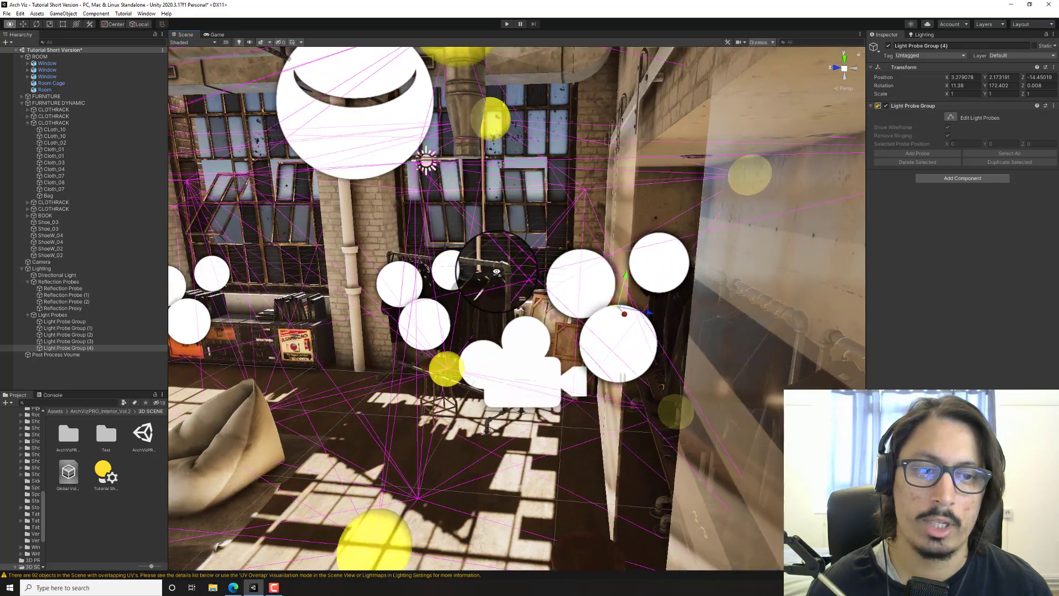
pyautogui.moveTo(623, 313); pyautogui.dragTo(549, 284)
pyautogui.moveTo(549, 284); pyautogui.dragTo(715, 289, button='right')
# - Duplicate the light probe group twice more, placing copies at about X 0.66, Y 2.2, Z -13.78 and X 2.3, Y 4.11, Z -5.99
pyautogui.hotkey('ctrl', 'd')
pyautogui.moveTo(522, 305); pyautogui.dragTo(757, 263, button='right')
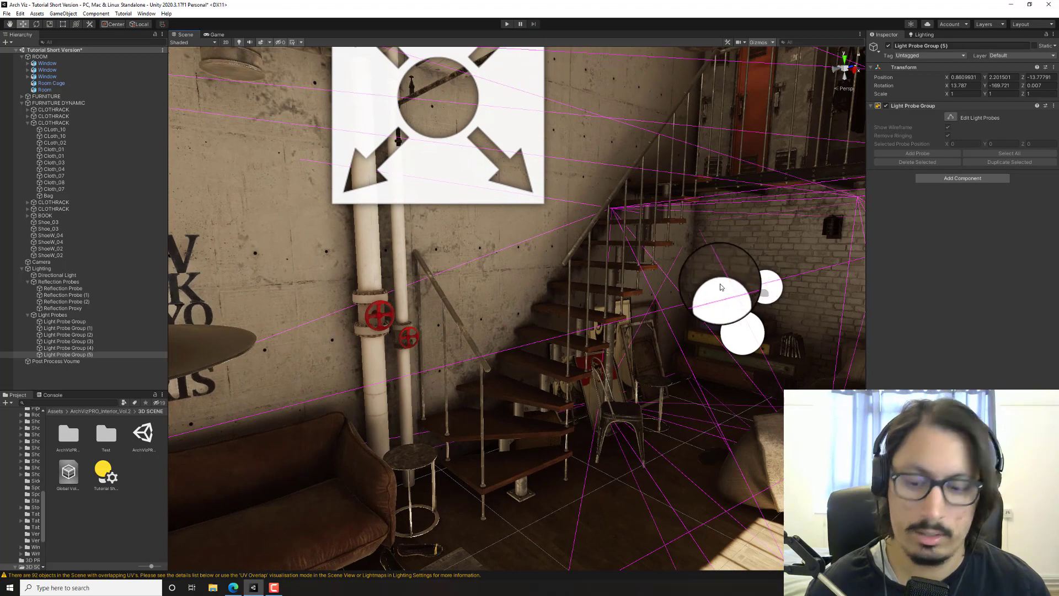
pyautogui.hotkey('ctrl', 'd')
pyautogui.moveTo(704, 285)
pyautogui.mouseDown(button='right')
pyautogui.moveTo(710, 260)
pyautogui.moveTo(703, 283)
pyautogui.moveTo(674, 273)
pyautogui.moveTo(700, 302)
pyautogui.mouseUp(button='right')
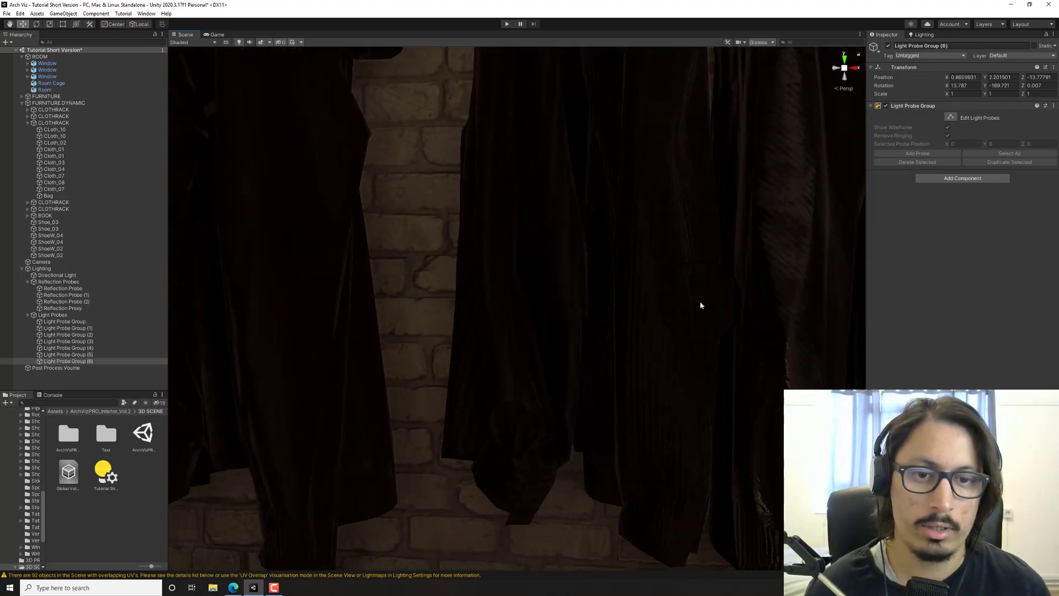
pyautogui.hotkey('ctrl', 'shift', 'f')
pyautogui.moveTo(591, 275); pyautogui.dragTo(568, 280, button='right')
pyautogui.moveTo(554, 275); pyautogui.dragTo(508, 272)
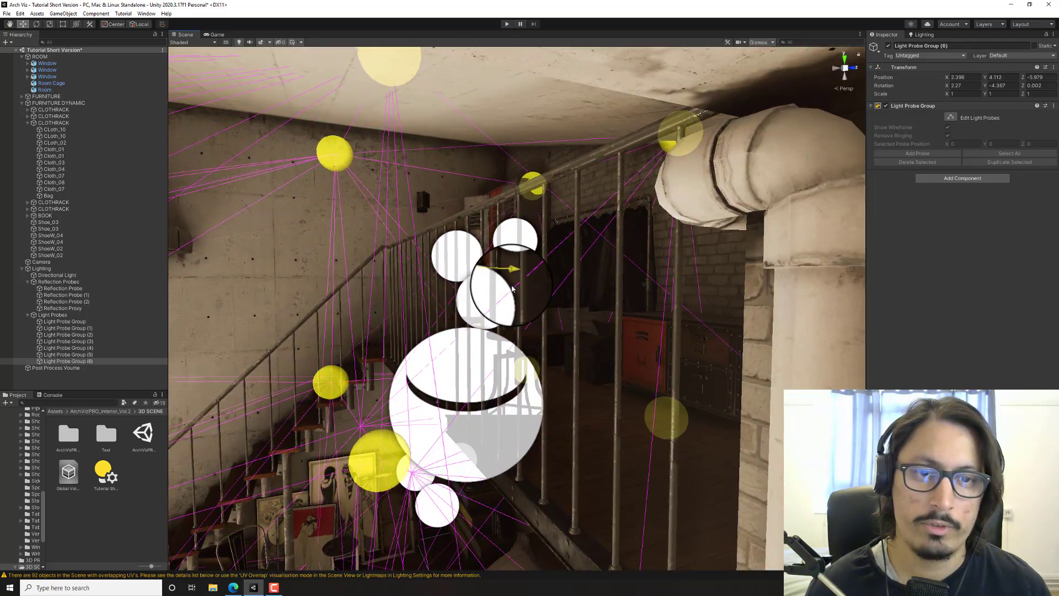
pyautogui.moveTo(585, 280)
pyautogui.mouseDown(button='right')
pyautogui.moveTo(492, 283)
pyautogui.moveTo(534, 378)
pyautogui.moveTo(675, 306)
pyautogui.moveTo(607, 331)
pyautogui.moveTo(638, 283)
pyautogui.moveTo(583, 264)
pyautogui.mouseUp(button='right')
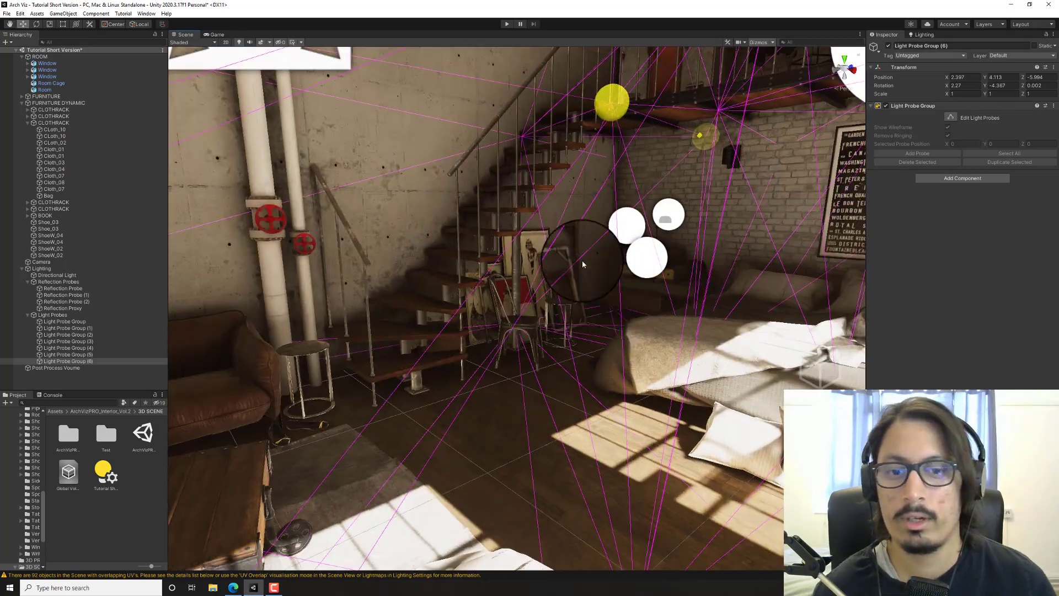
# - Save the scene and bake its lighting with the Tutorial Short lighting settings
pyautogui.hotkey('ctrl', 's')
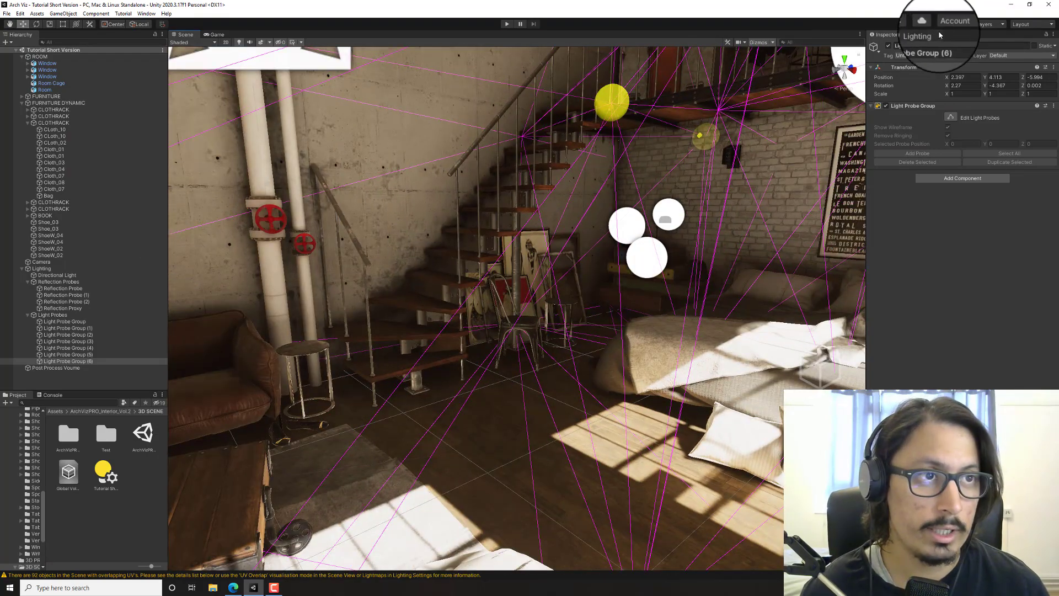
pyautogui.click(924, 34)
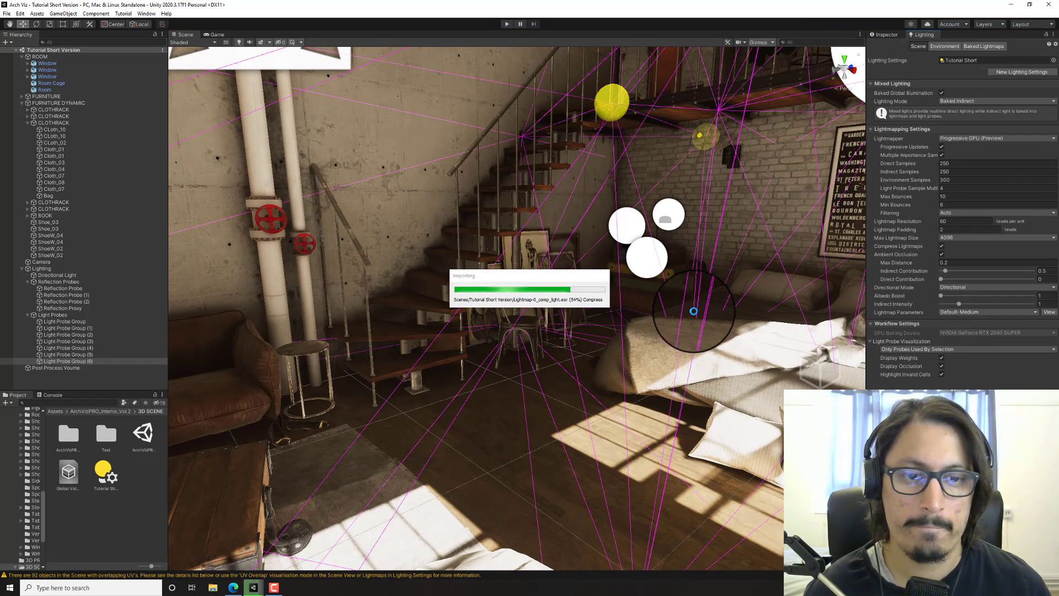
# - Preview the baked lightmap from the lighting data, close the preview and return to the scene lighting settings
pyautogui.click(983, 47)
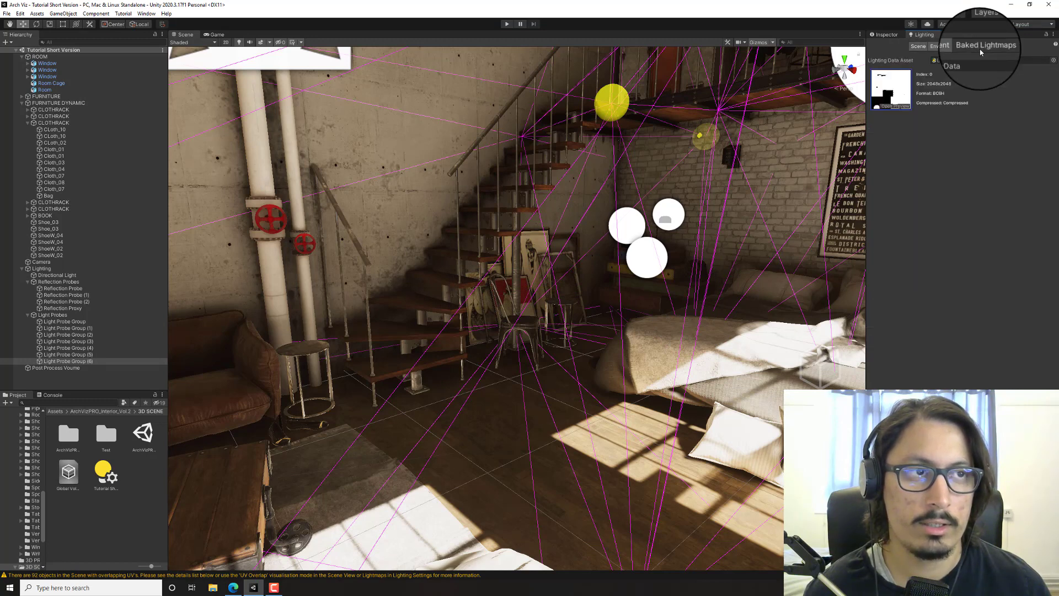
pyautogui.click(895, 108)
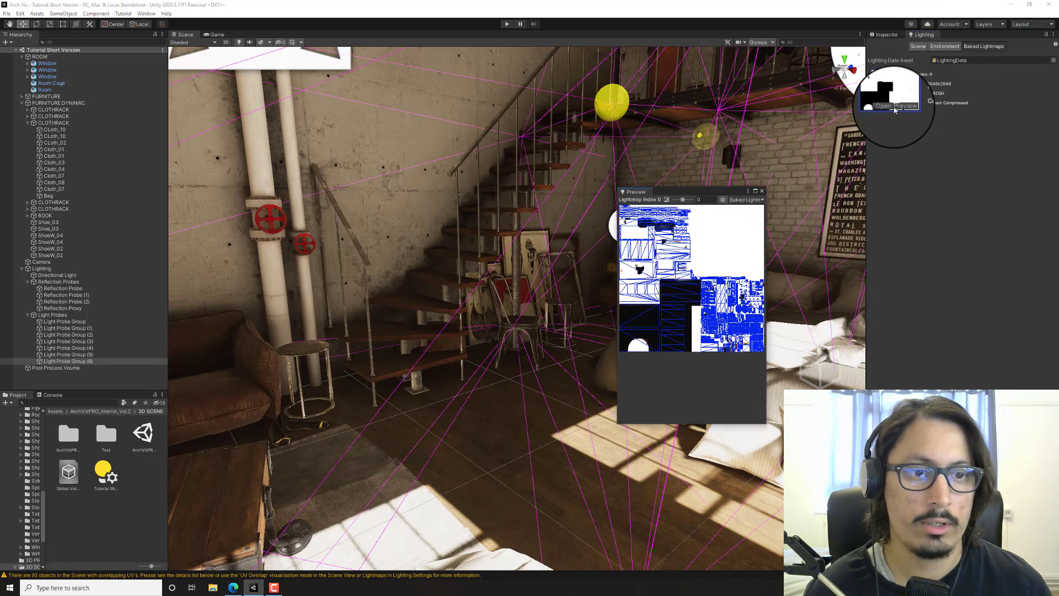
pyautogui.click(758, 180)
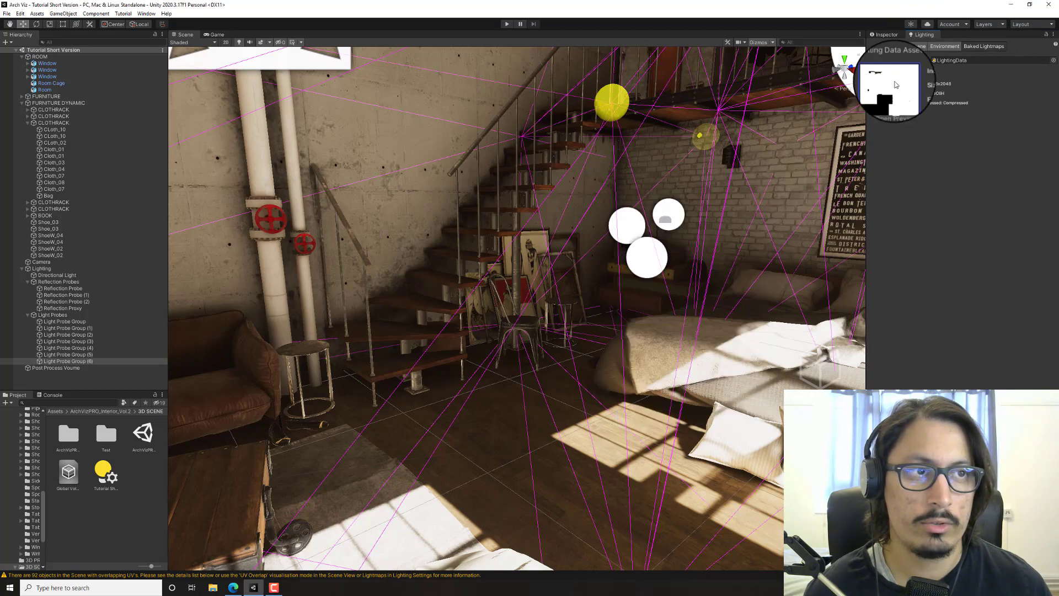
pyautogui.click(890, 34)
pyautogui.click(926, 34)
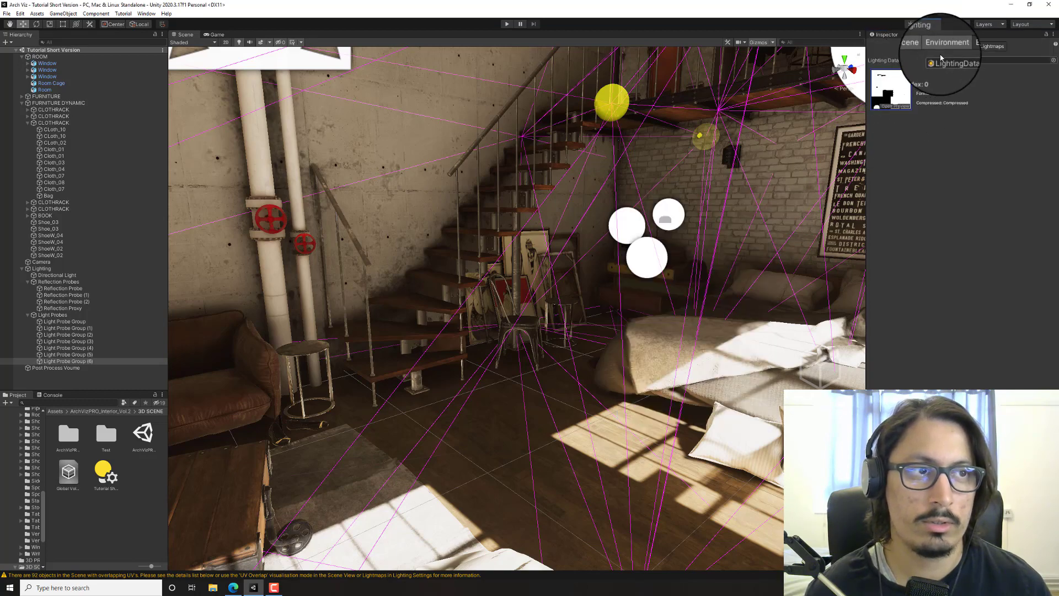
pyautogui.click(925, 48)
# - Examine the baked lighting on the cloth racks, wardrobe and furniture around the room
pyautogui.moveTo(706, 172); pyautogui.dragTo(1014, 167, button='right')
pyautogui.press('a')
pyautogui.press('a')
pyautogui.press('d')
pyautogui.moveTo(776, 94); pyautogui.dragTo(256, 260, button='right')
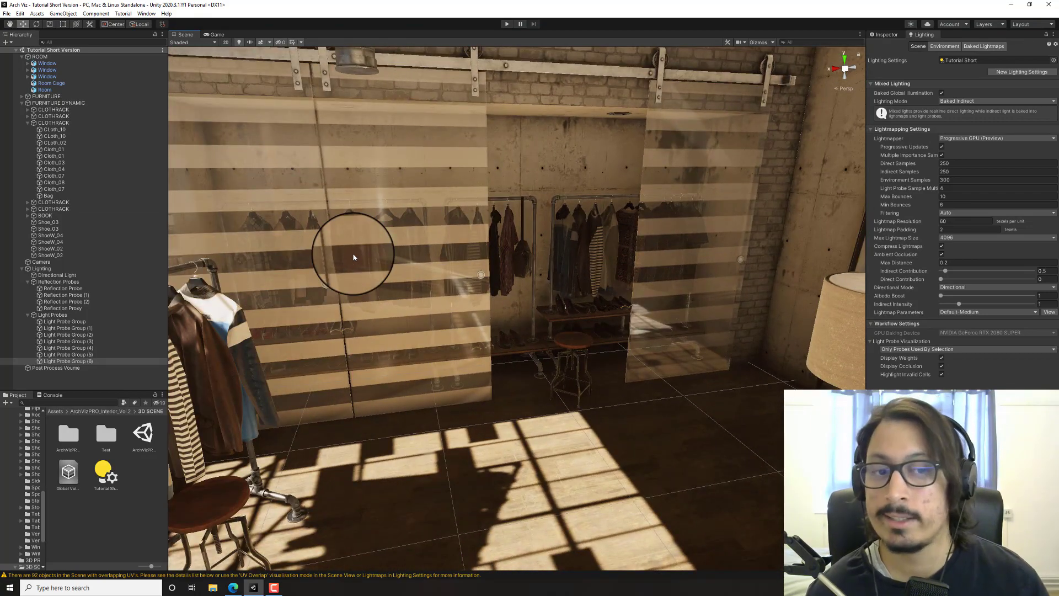
pyautogui.moveTo(351, 256); pyautogui.dragTo(445, 236, button='right')
pyautogui.press('a')
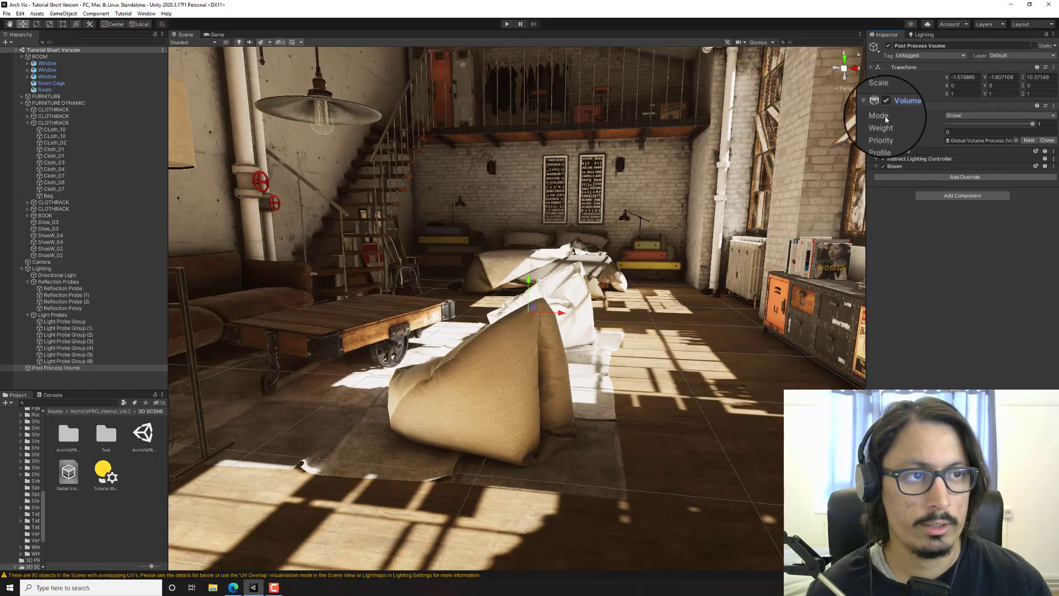
# - Add an Ambient Occlusion override with all properties enabled to the Post Process Volume and compare the room with it off and on
pyautogui.click(960, 177)
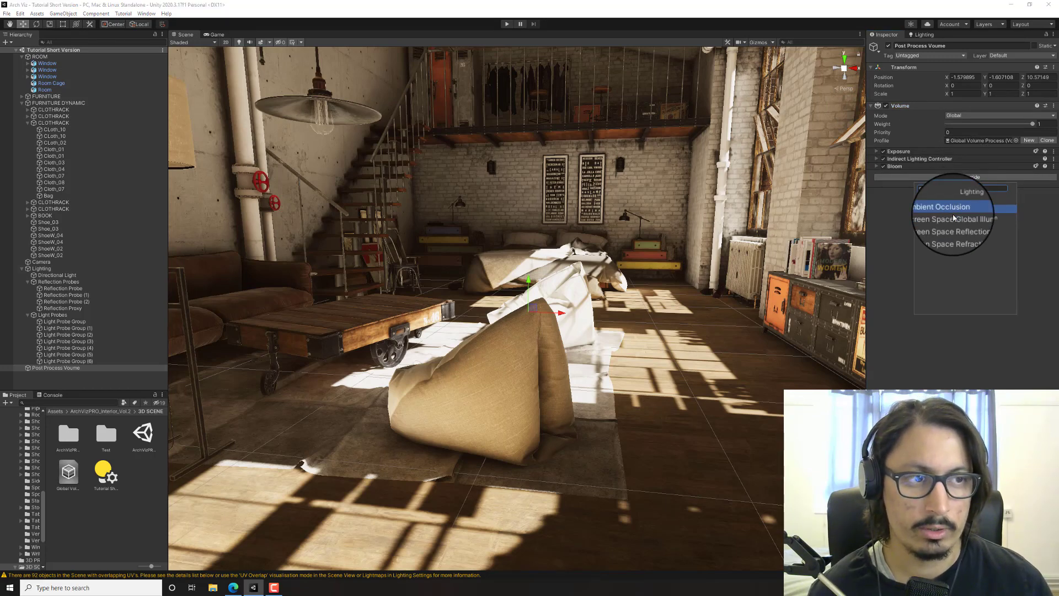
pyautogui.click(951, 210)
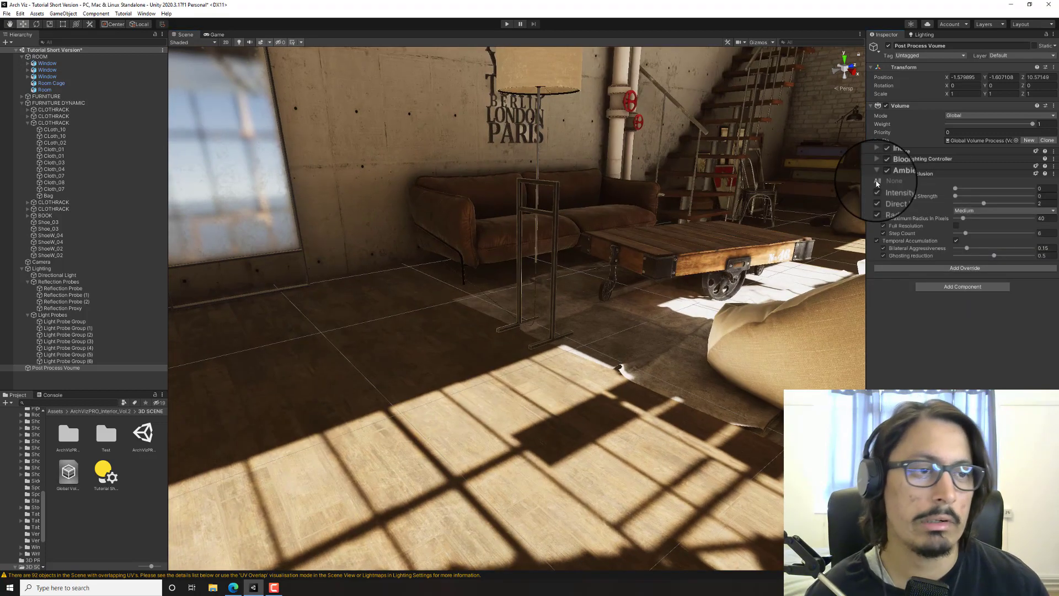
pyautogui.moveTo(498, 283); pyautogui.dragTo(511, 267, button='right')
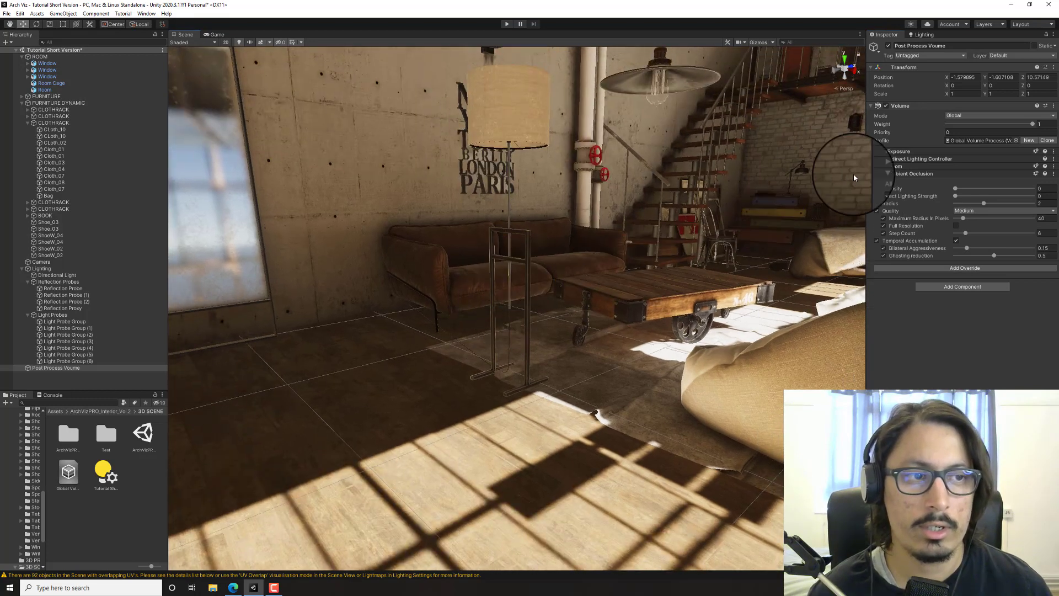
pyautogui.click(883, 174)
pyautogui.click(883, 174)
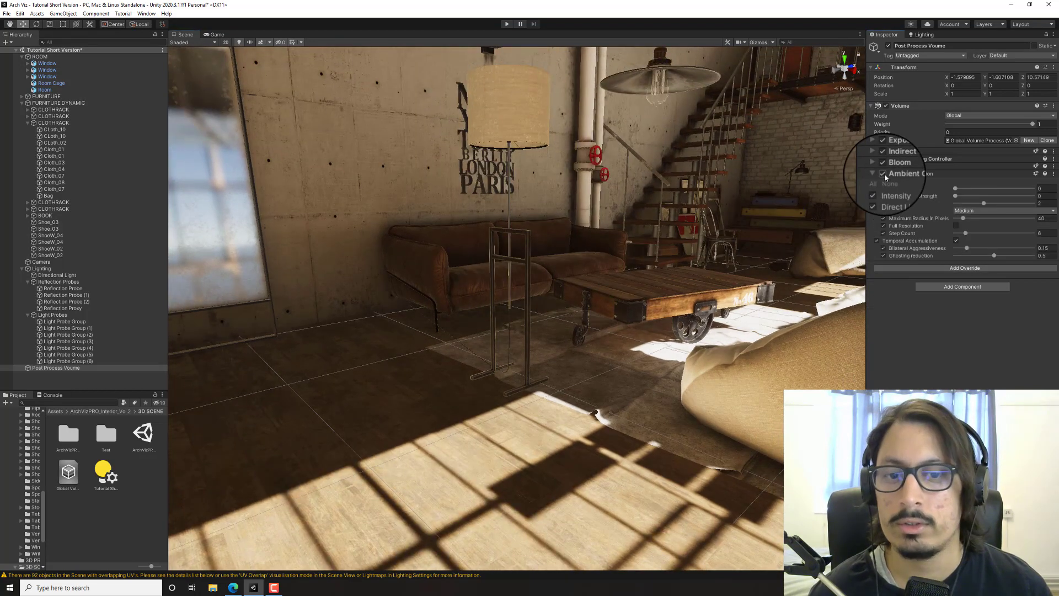
pyautogui.click(884, 174)
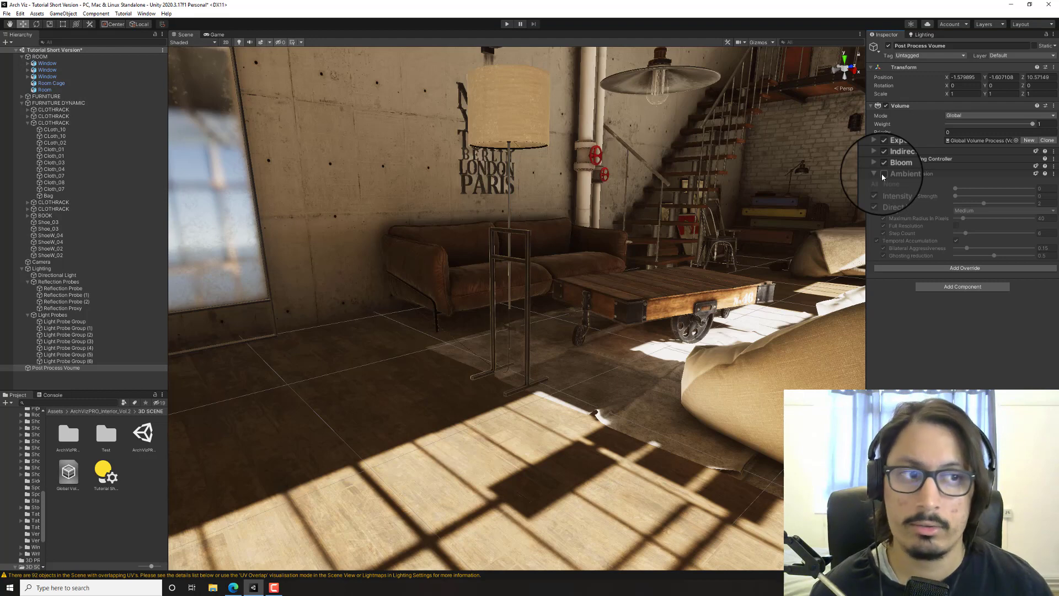
pyautogui.click(883, 173)
# - Set the ambient occlusion intensity to 1.5, radius to 1.24, maximum radius to 16 pixels and step count to 12
pyautogui.moveTo(953, 188); pyautogui.dragTo(990, 192)
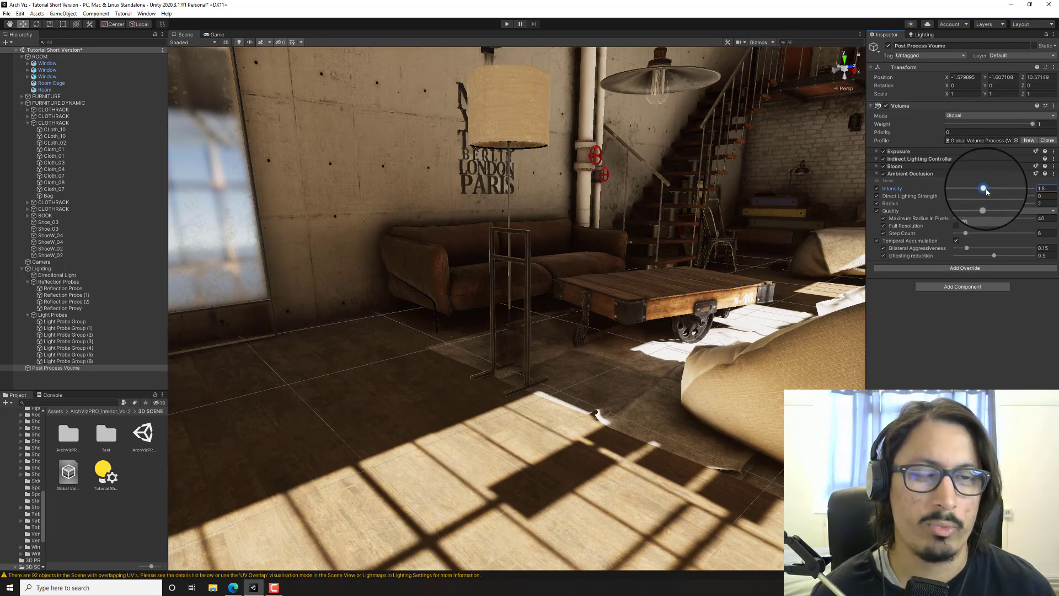
pyautogui.click(927, 35)
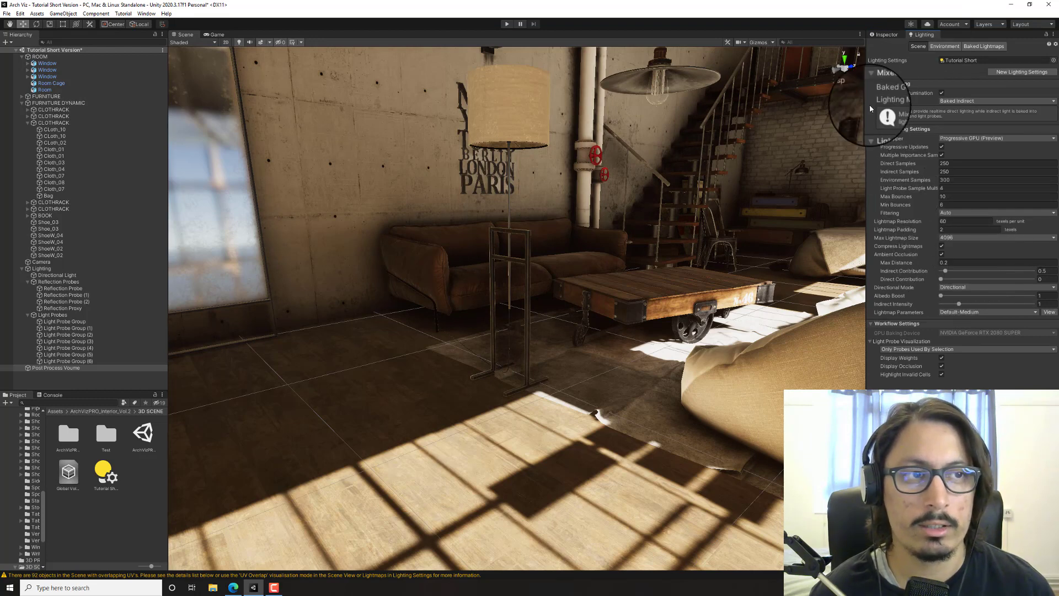
pyautogui.click(886, 34)
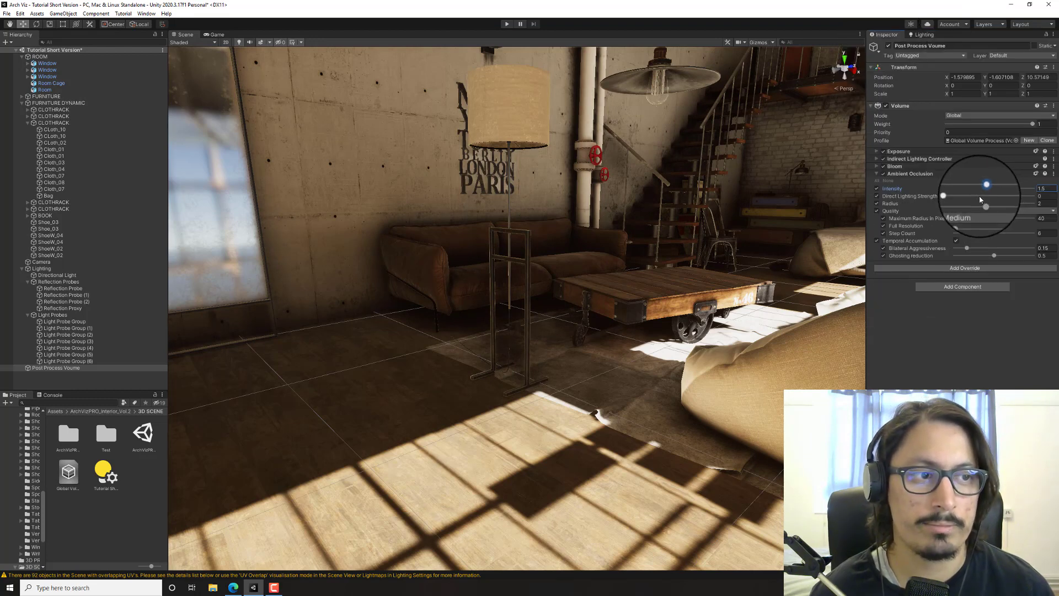
pyautogui.moveTo(982, 204)
pyautogui.mouseDown()
pyautogui.moveTo(958, 207)
pyautogui.moveTo(1002, 217)
pyautogui.moveTo(962, 222)
pyautogui.mouseUp()
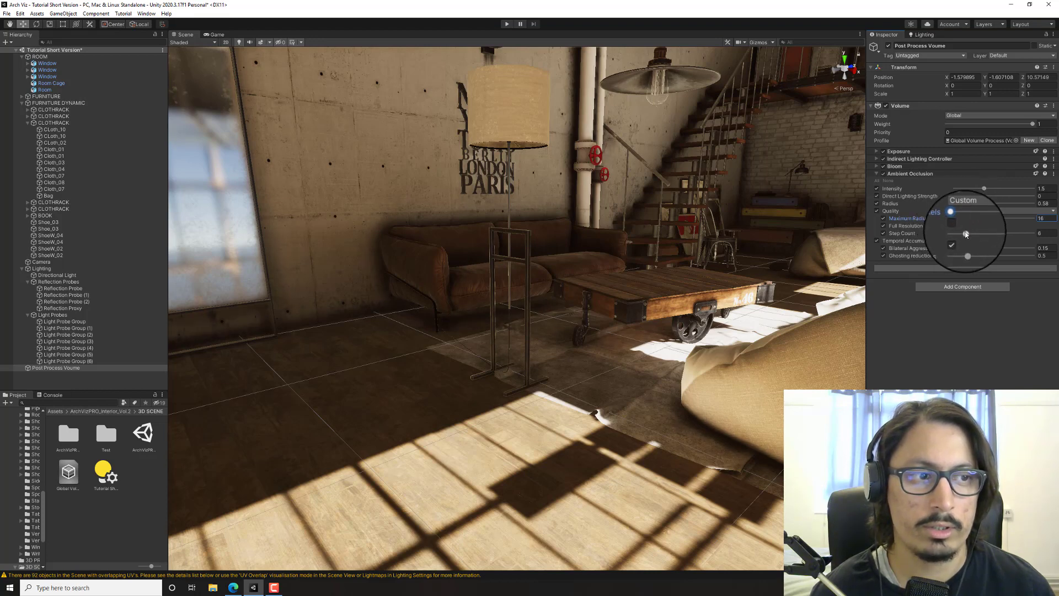
pyautogui.moveTo(987, 234); pyautogui.dragTo(972, 204)
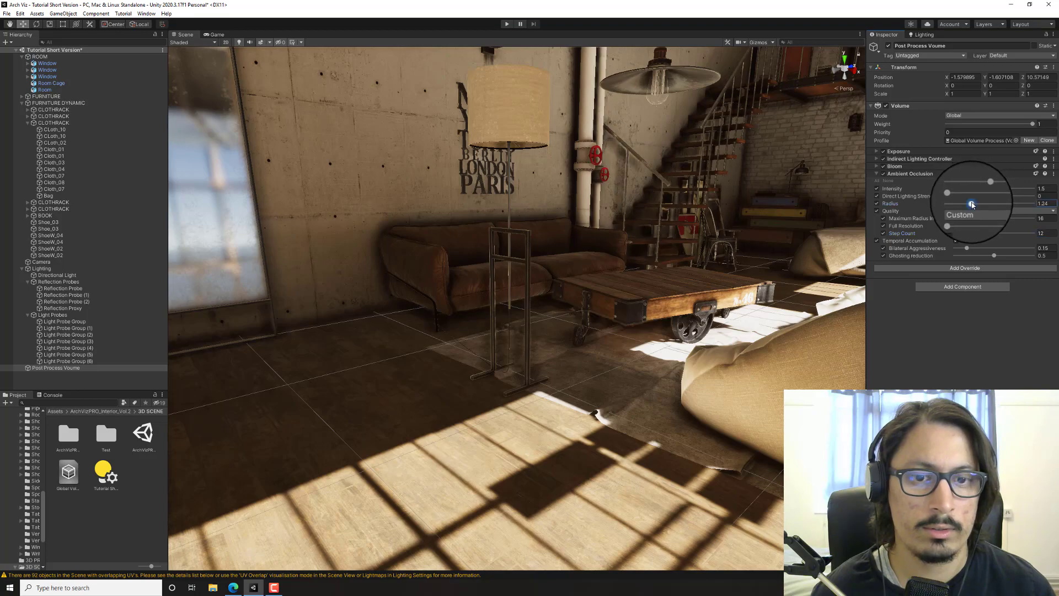
# - Lower the ambient occlusion intensity to 0.28 and radius to 0.25, and disable the override
pyautogui.moveTo(572, 300); pyautogui.dragTo(651, 301, button='right')
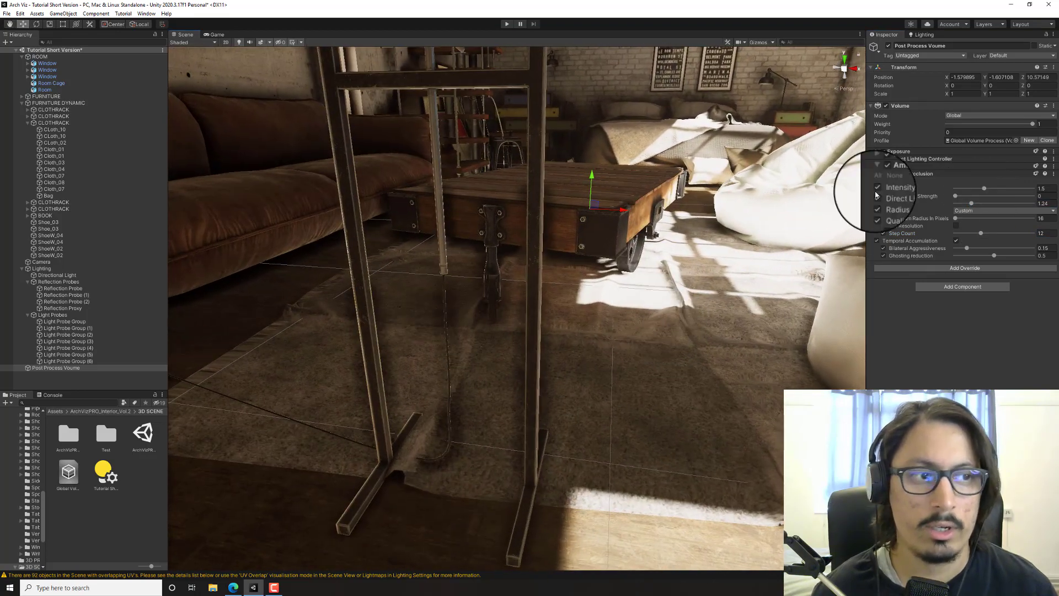
pyautogui.moveTo(971, 187)
pyautogui.mouseDown()
pyautogui.moveTo(956, 190)
pyautogui.moveTo(959, 205)
pyautogui.mouseUp()
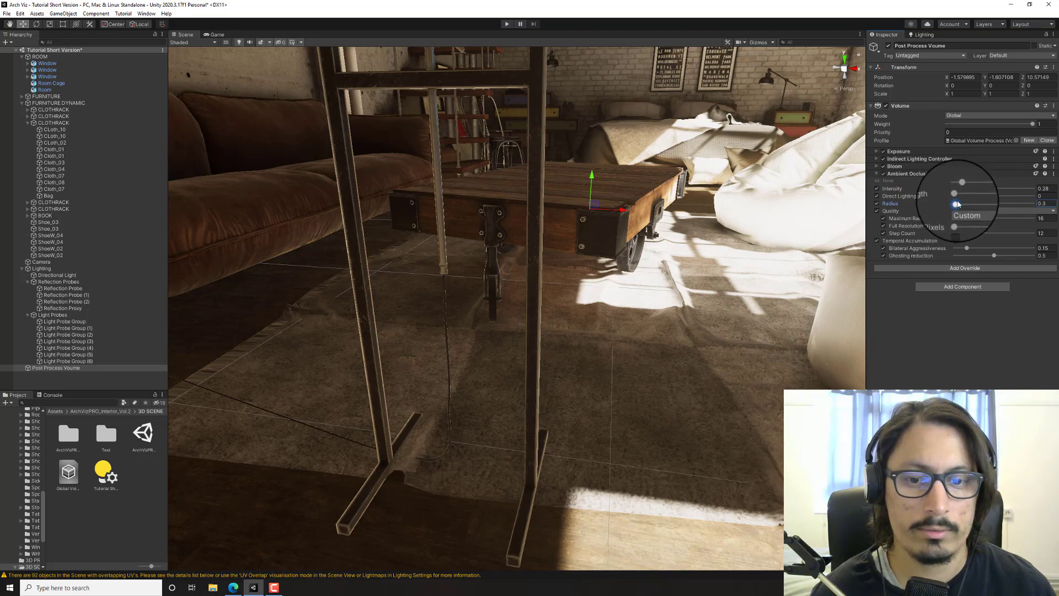
pyautogui.scroll(-5, 567, 260)
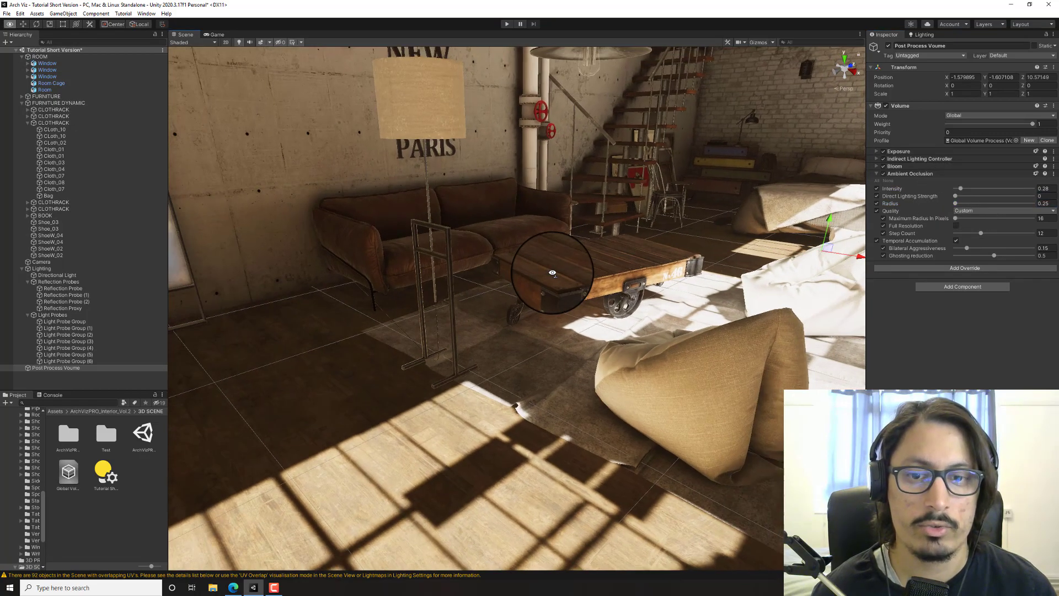
pyautogui.click(885, 174)
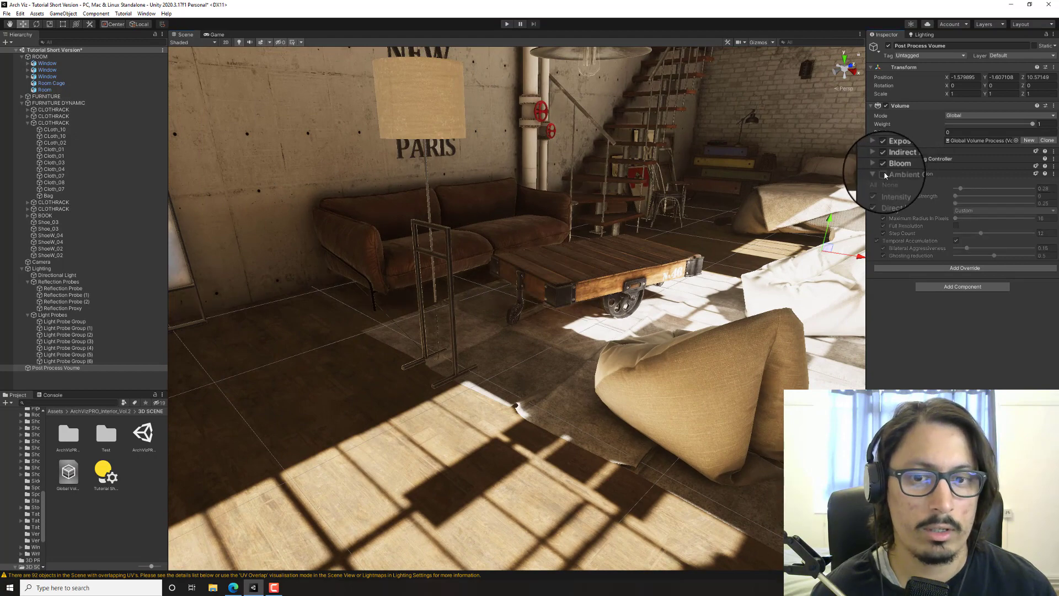
# - Add a White Balance override to the Post Process Volume and disable the Exposure, Indirect Lighting Controller and Bloom overrides
pyautogui.rightClick(946, 183)
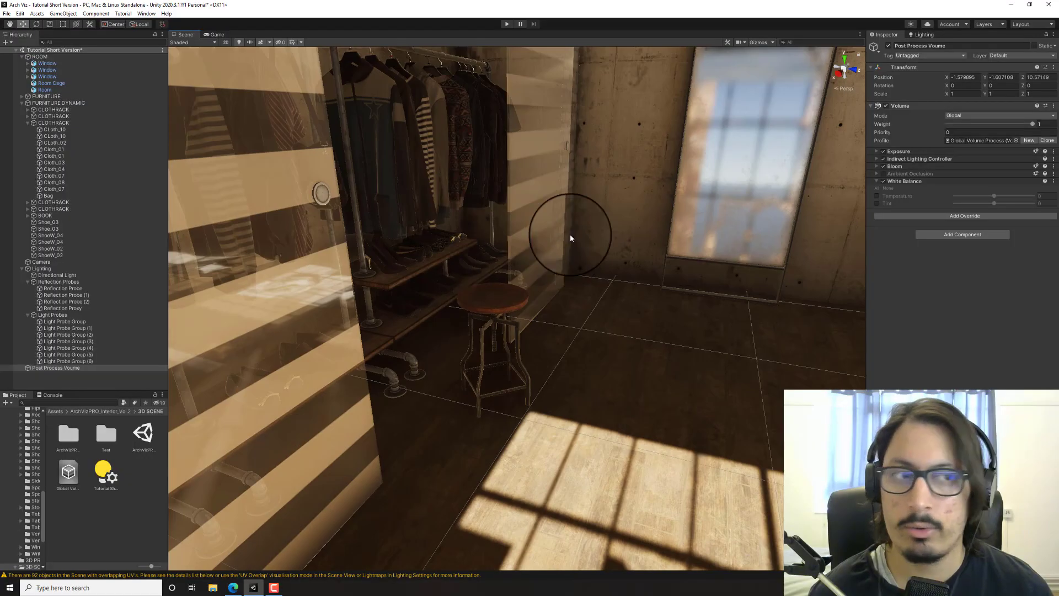
pyautogui.click(883, 166)
pyautogui.click(883, 173)
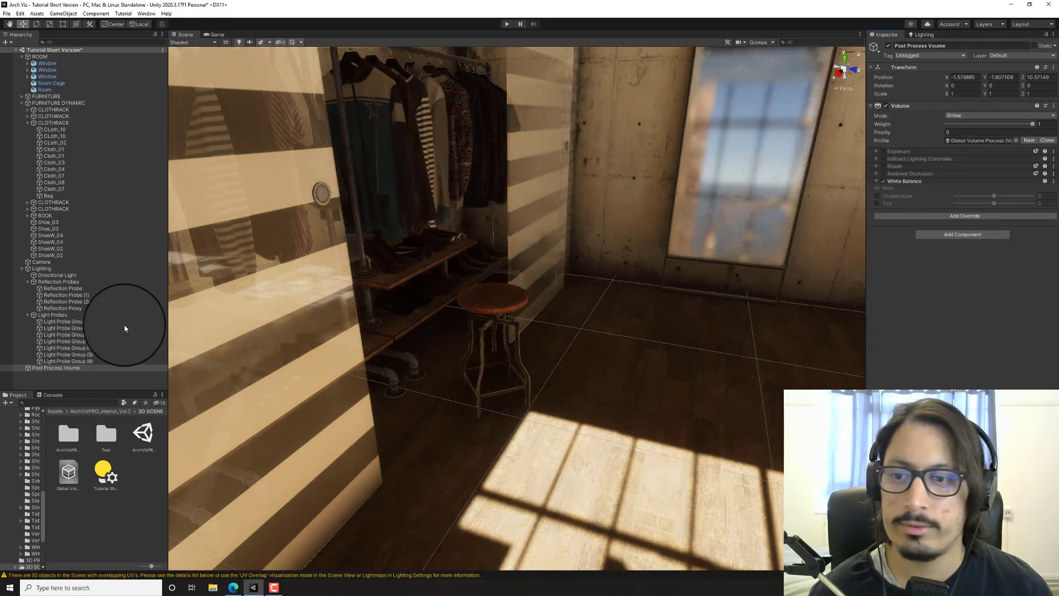
# - Set the directional light's emission filter colour to white
pyautogui.click(73, 276)
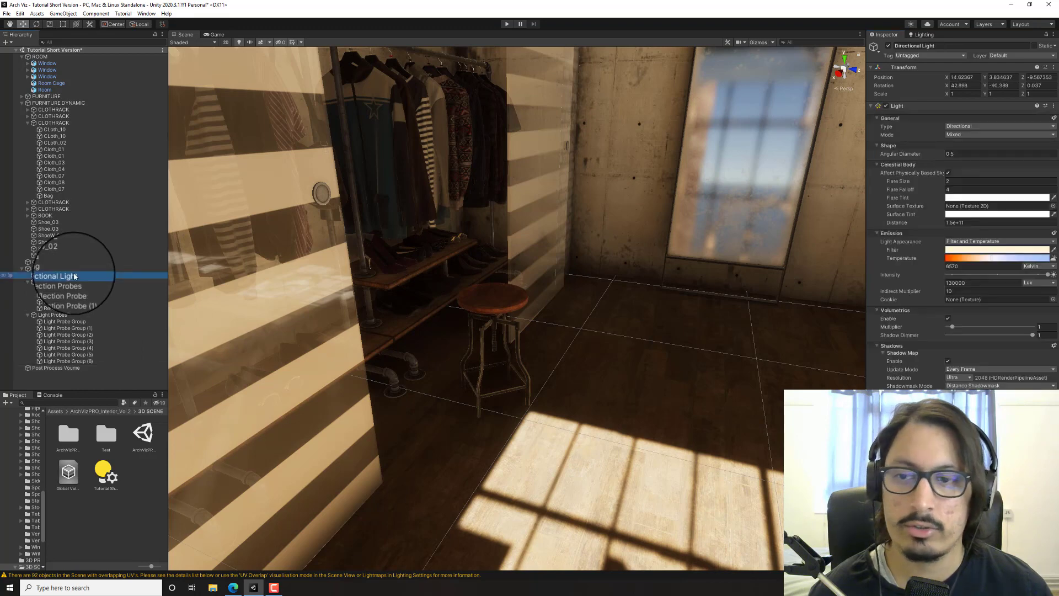
pyautogui.click(1004, 251)
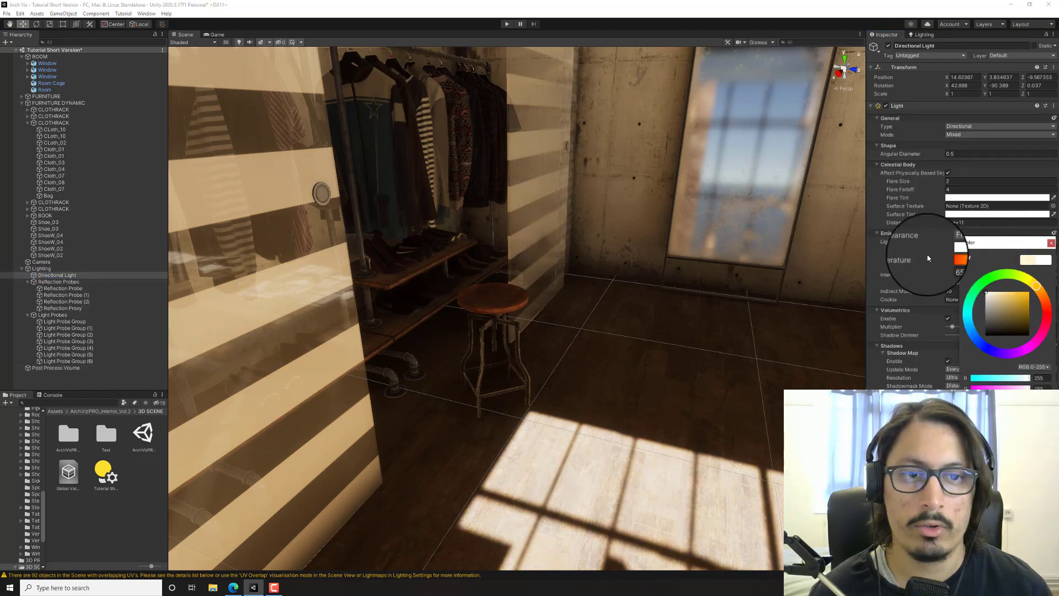
pyautogui.moveTo(417, 284); pyautogui.dragTo(665, 254, button='right')
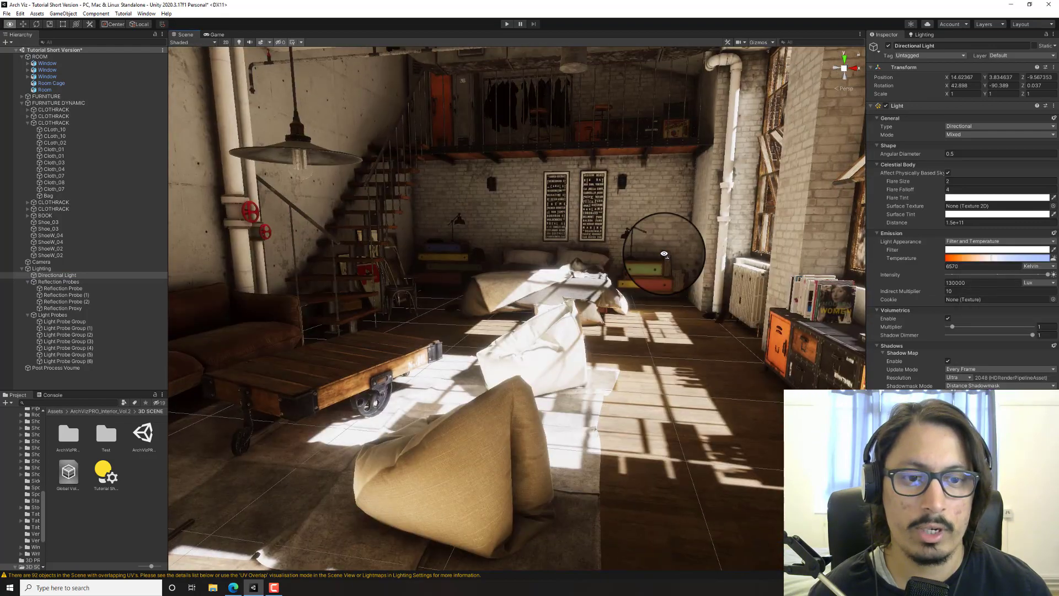
# - Enable the White Balance temperature on the Post Process Volume and lower it to -39
pyautogui.keyDown('alt'); pyautogui.moveTo(664, 254); pyautogui.dragTo(527, 186); pyautogui.keyUp('alt')
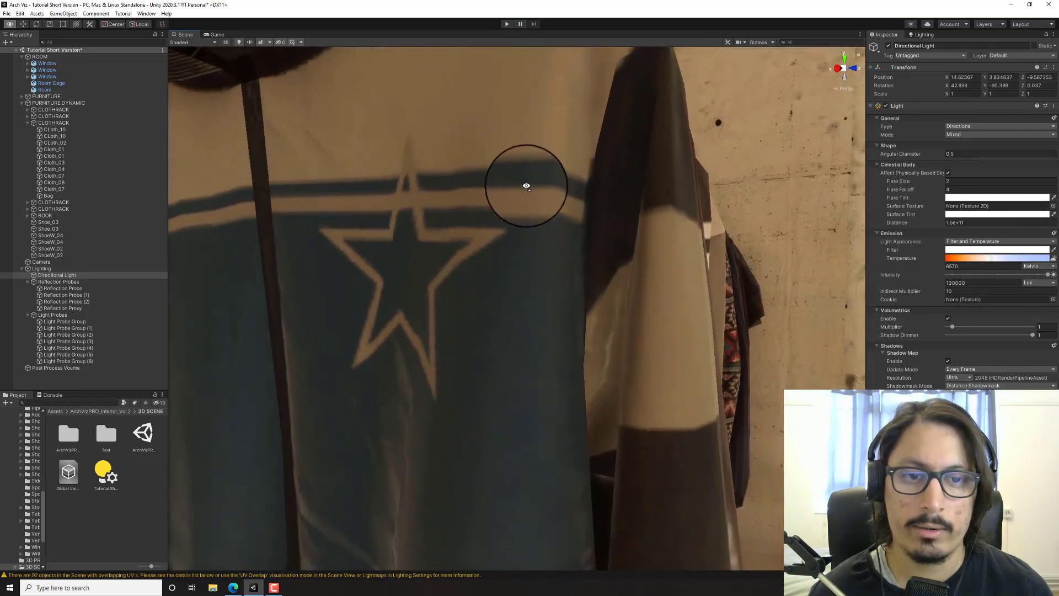
pyautogui.moveTo(526, 186); pyautogui.dragTo(527, 203, button='right')
pyautogui.press('s')
pyautogui.press('d')
pyautogui.moveTo(568, 236); pyautogui.dragTo(514, 236, button='right')
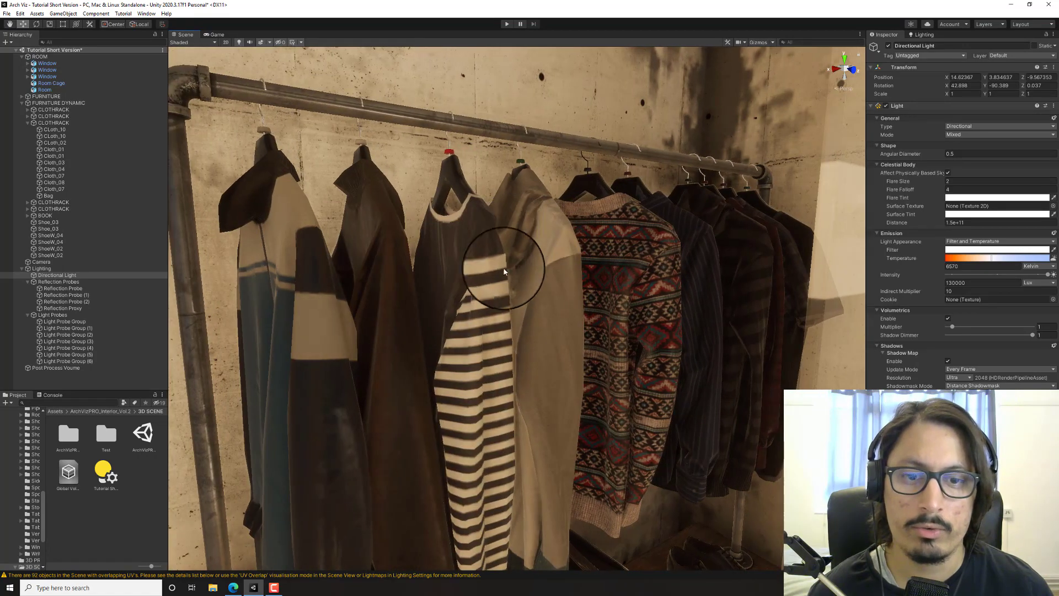
pyautogui.click(120, 368)
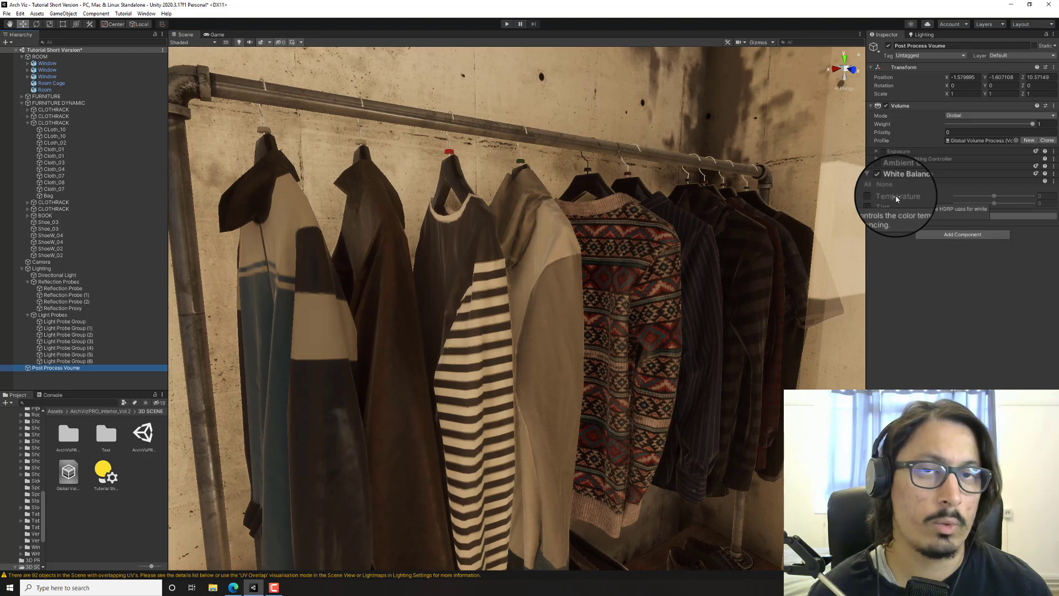
pyautogui.click(877, 195)
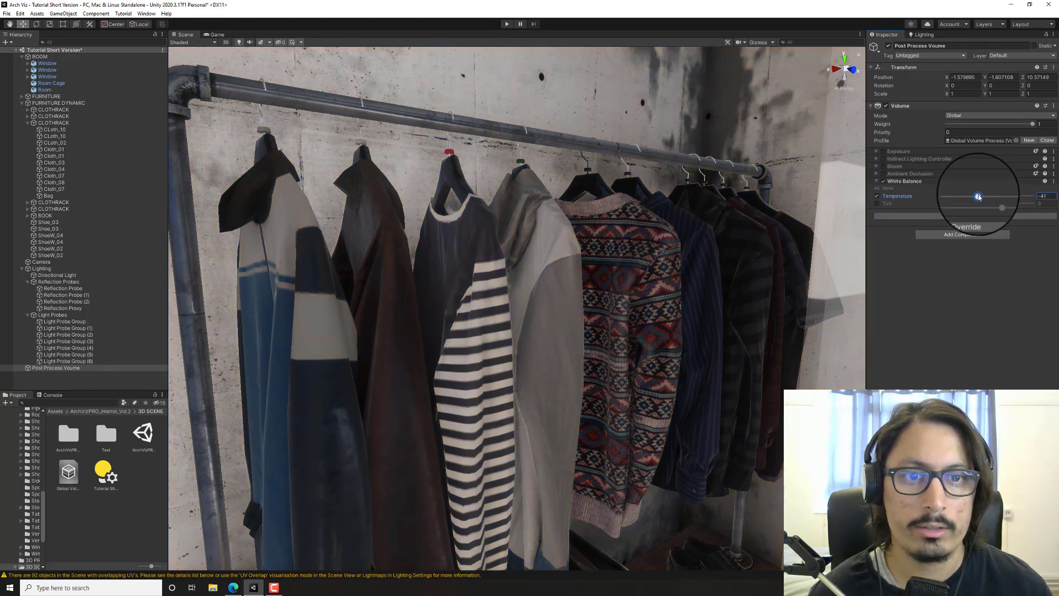
pyautogui.moveTo(532, 300); pyautogui.dragTo(808, 282, button='right')
pyautogui.press('w')
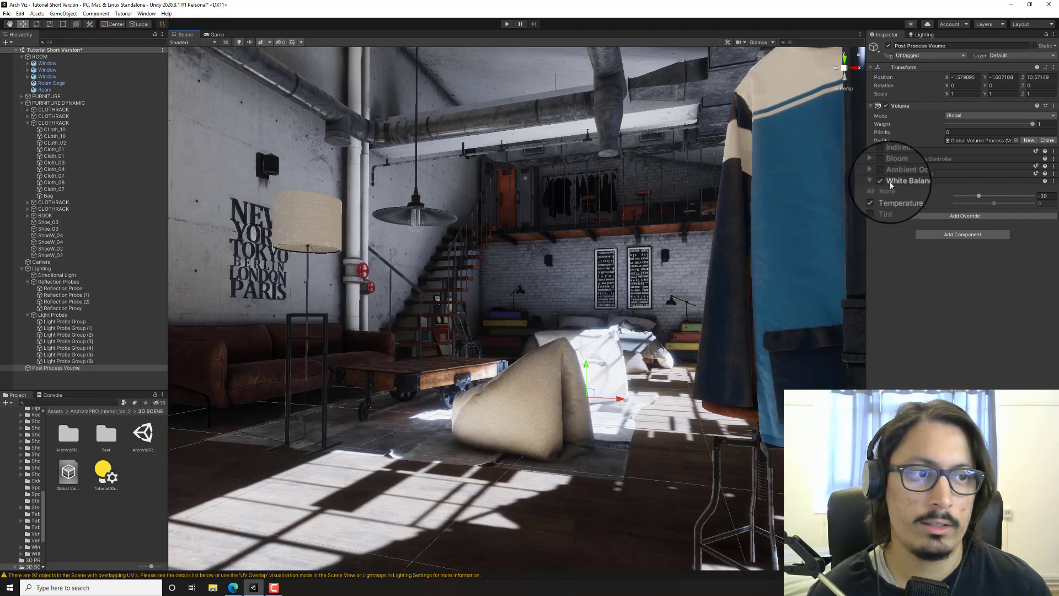
# - Try a strongly negative White Balance tint on the room, reset it to 0 and disable the tint
pyautogui.click(877, 203)
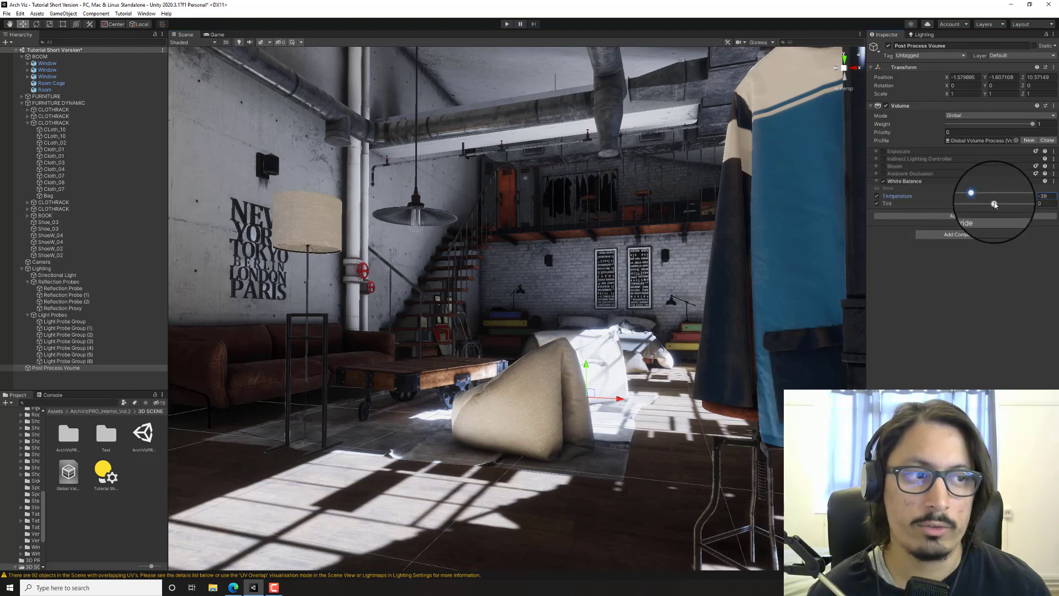
pyautogui.moveTo(999, 205); pyautogui.dragTo(961, 219)
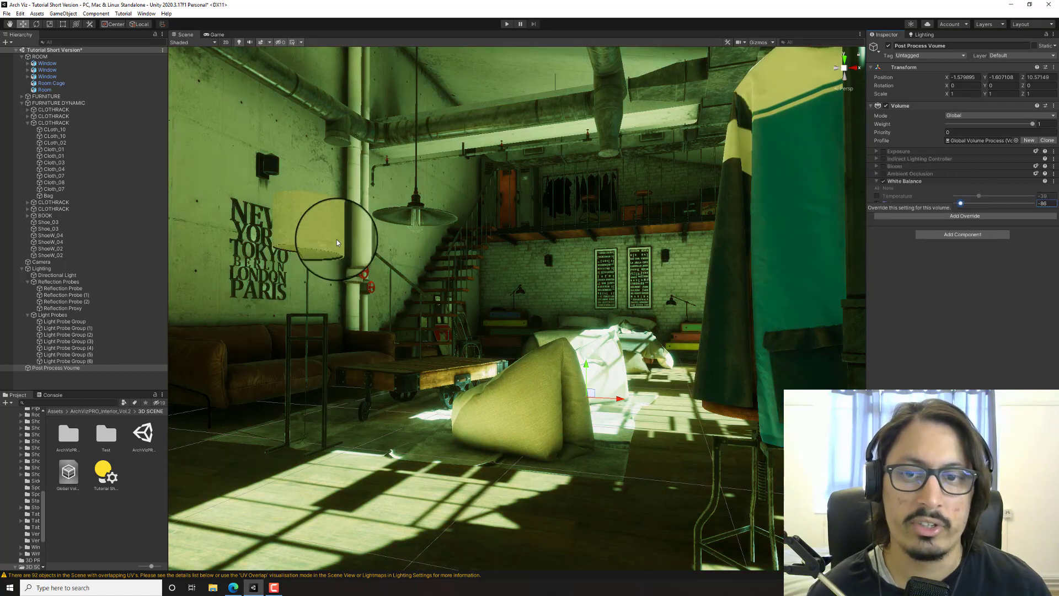
pyautogui.moveTo(984, 207)
pyautogui.mouseDown()
pyautogui.moveTo(1043, 211)
pyautogui.moveTo(994, 213)
pyautogui.mouseUp()
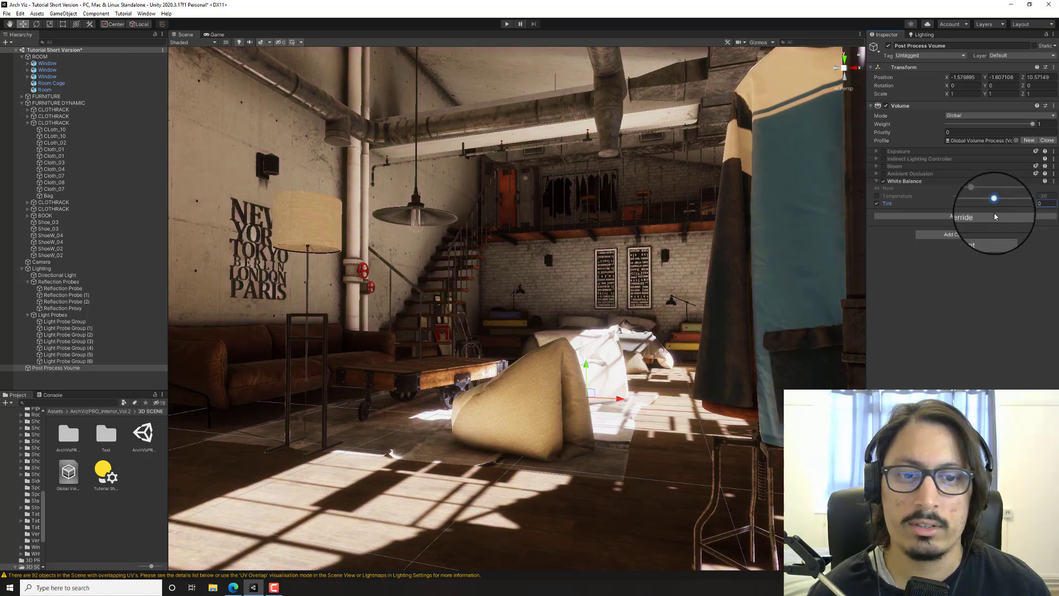
pyautogui.click(881, 204)
# - Re-enable the White Balance temperature, set it to -40 and save the scene
pyautogui.click(879, 198)
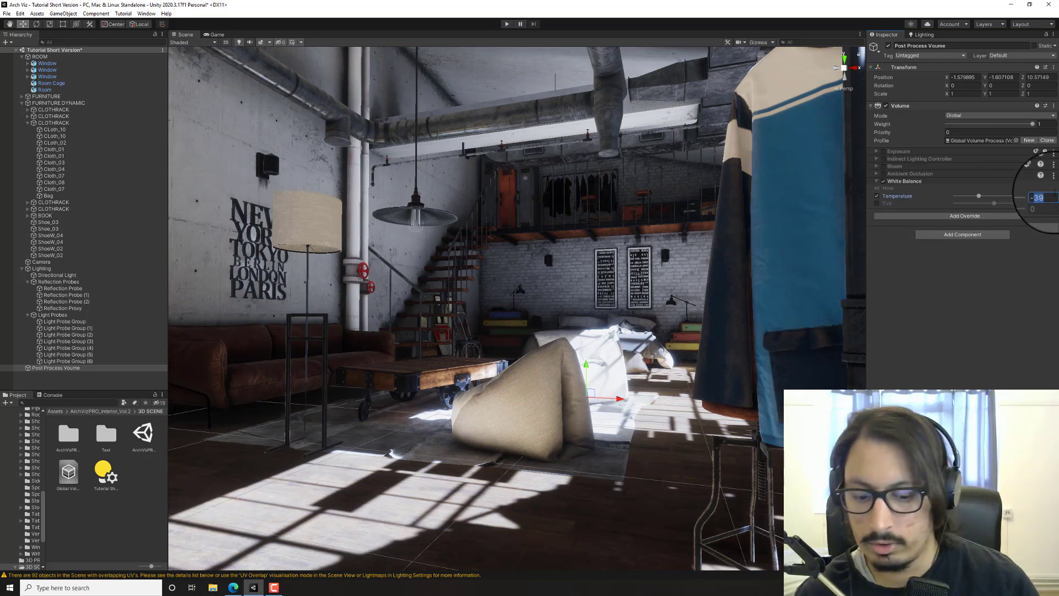
pyautogui.moveTo(621, 173); pyautogui.dragTo(640, 192, button='right')
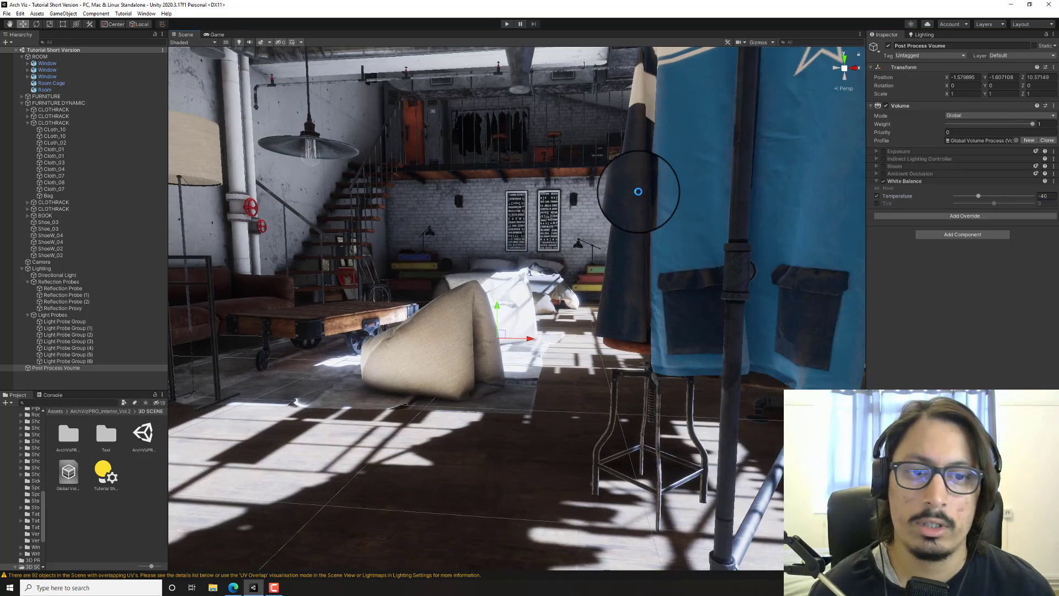
pyautogui.hotkey('ctrl', 's')
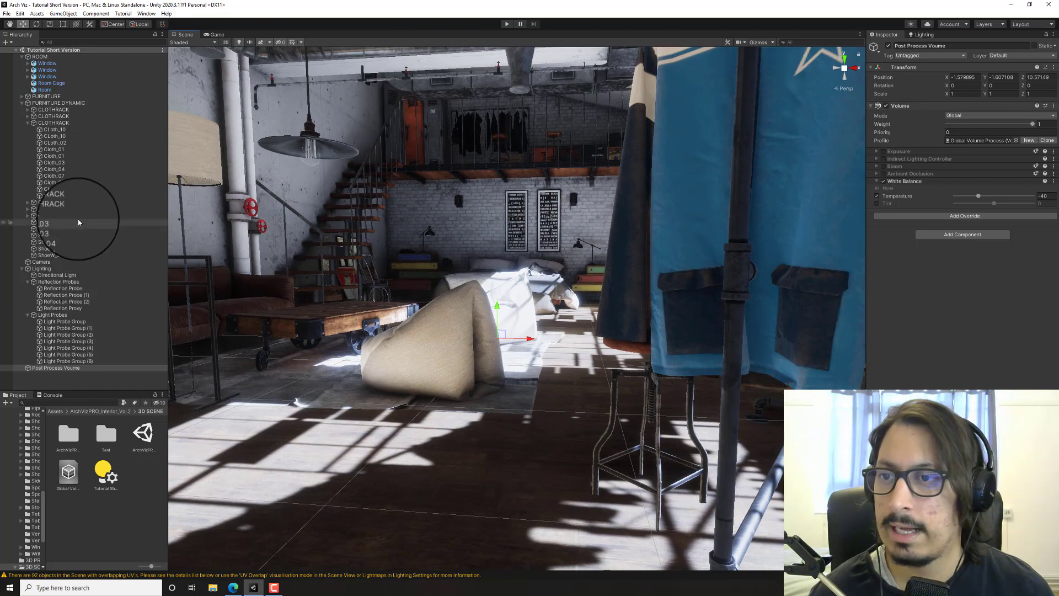
# - Warm the directional light by setting its emission temperature to about 3610 Kelvin
pyautogui.click(58, 275)
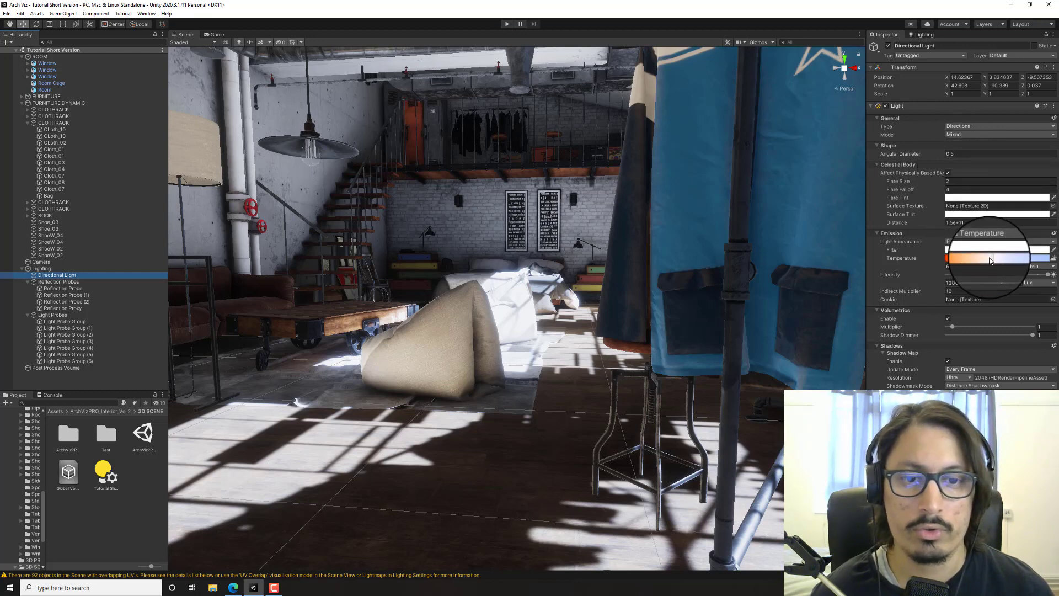
pyautogui.moveTo(987, 261); pyautogui.dragTo(970, 262)
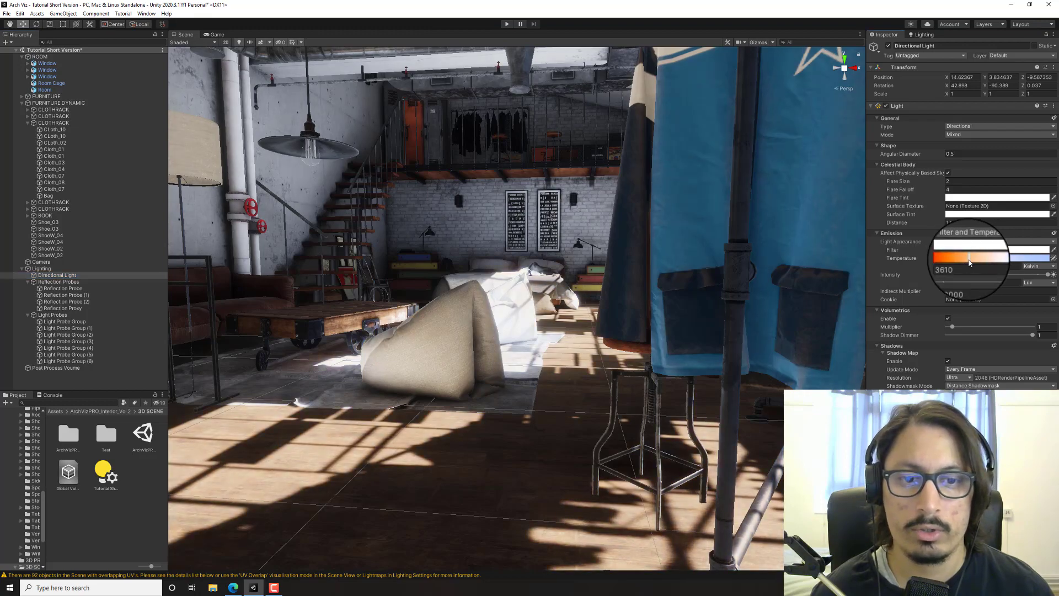
pyautogui.moveTo(669, 267); pyautogui.dragTo(688, 283, button='right')
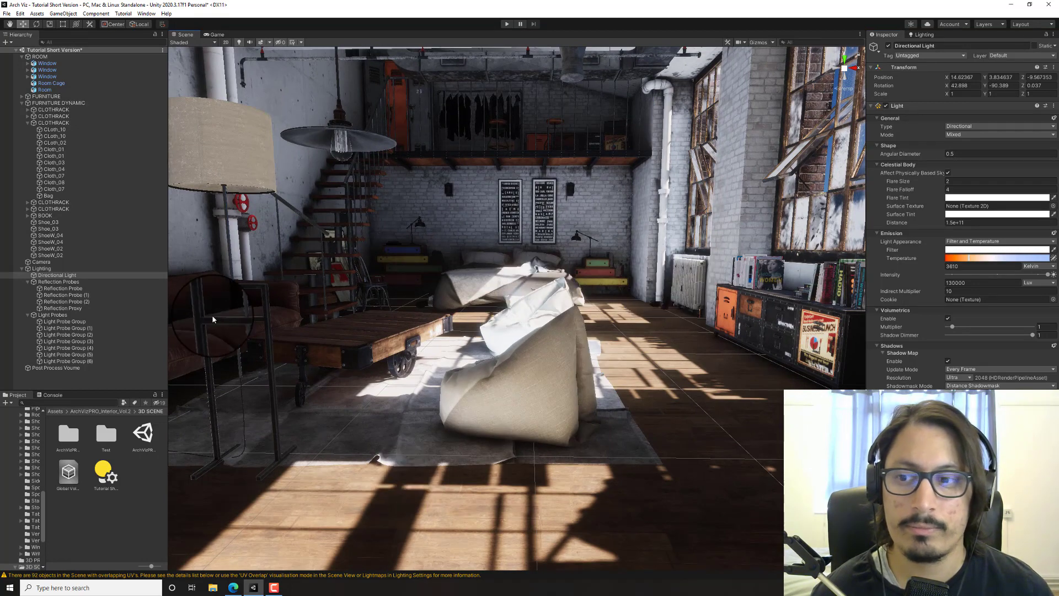
# - Generate the scene's lighting again and return to the Post Process Volume's settings
pyautogui.click(55, 367)
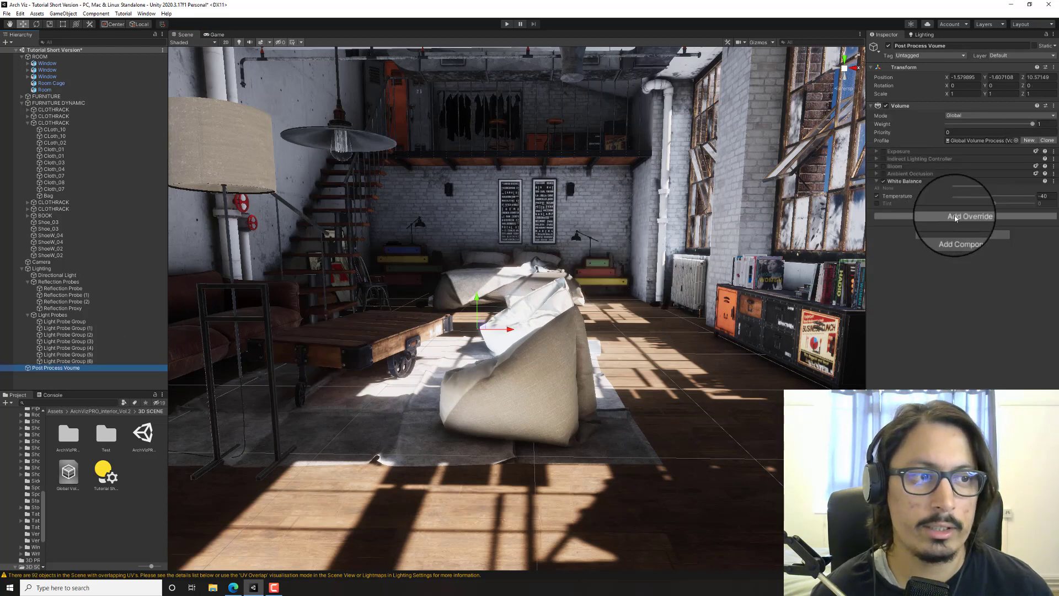
pyautogui.click(922, 34)
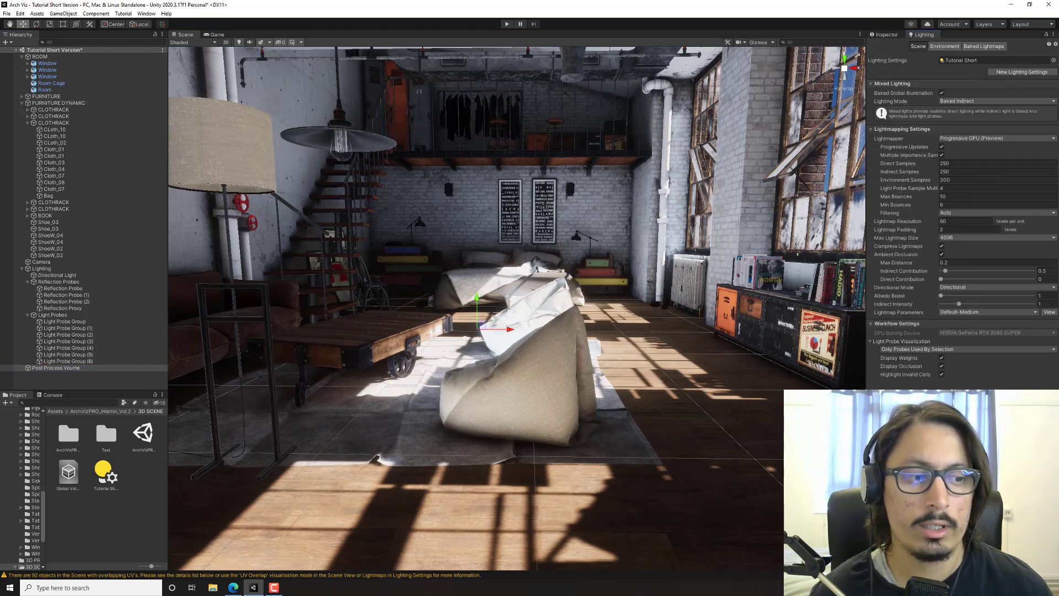
pyautogui.click(886, 35)
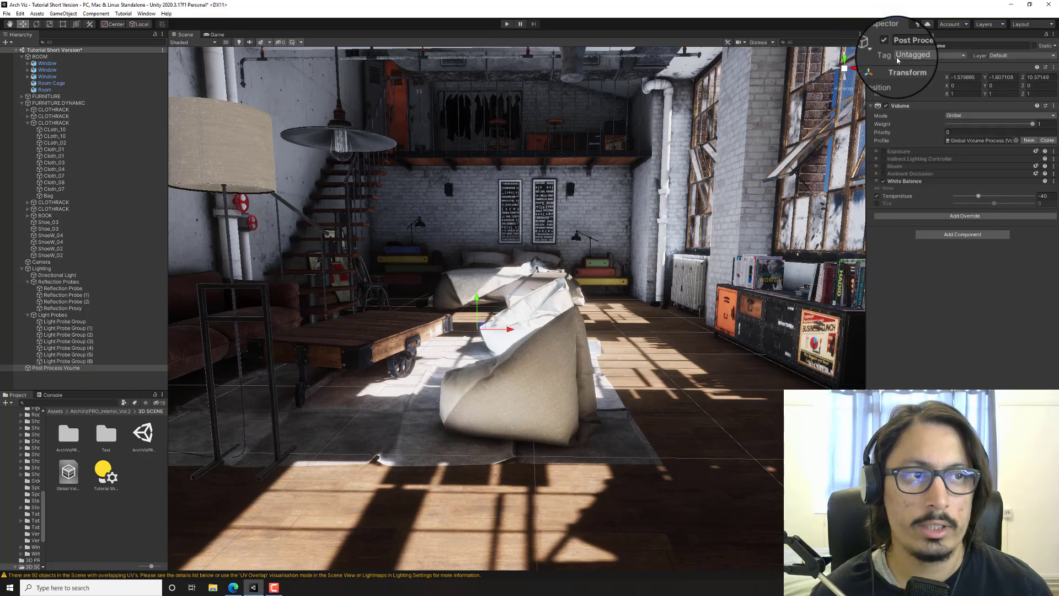
# - Add a Lift, Gamma, Gain override to the Post Process Volume and enable all three of its properties
pyautogui.click(959, 216)
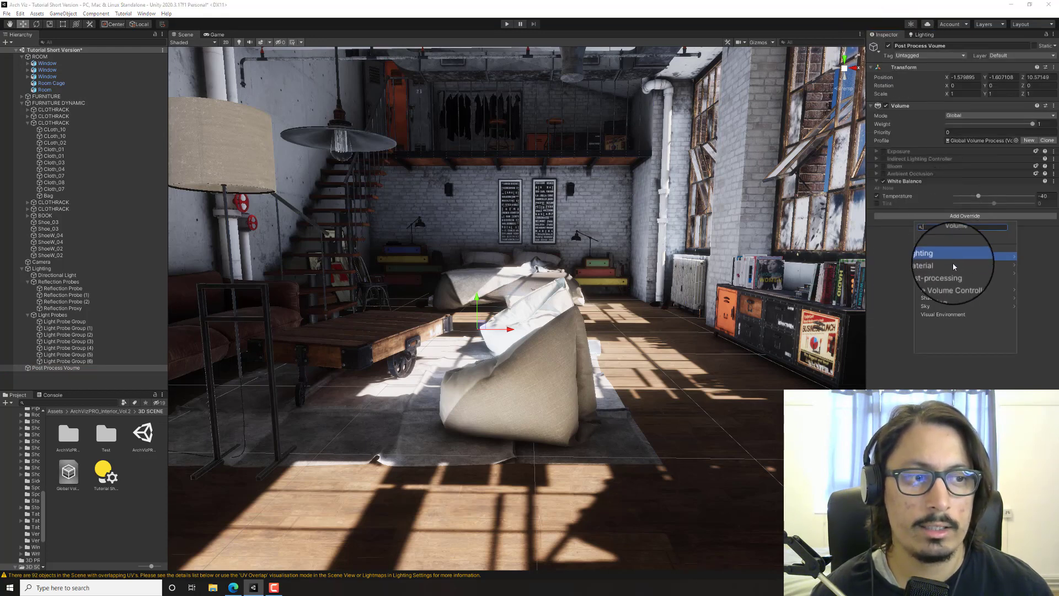
pyautogui.click(950, 278)
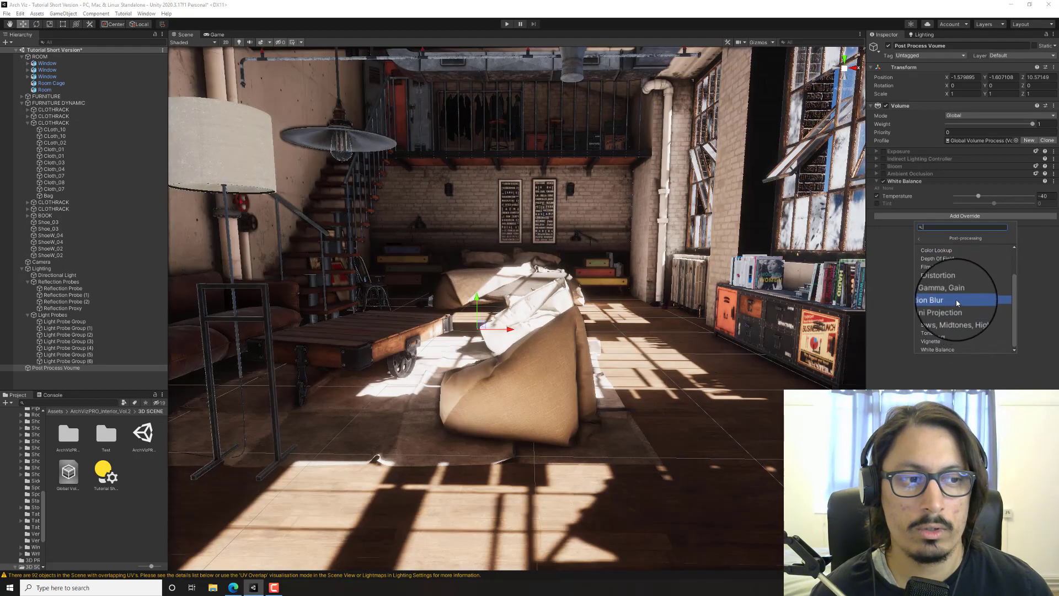
pyautogui.click(957, 296)
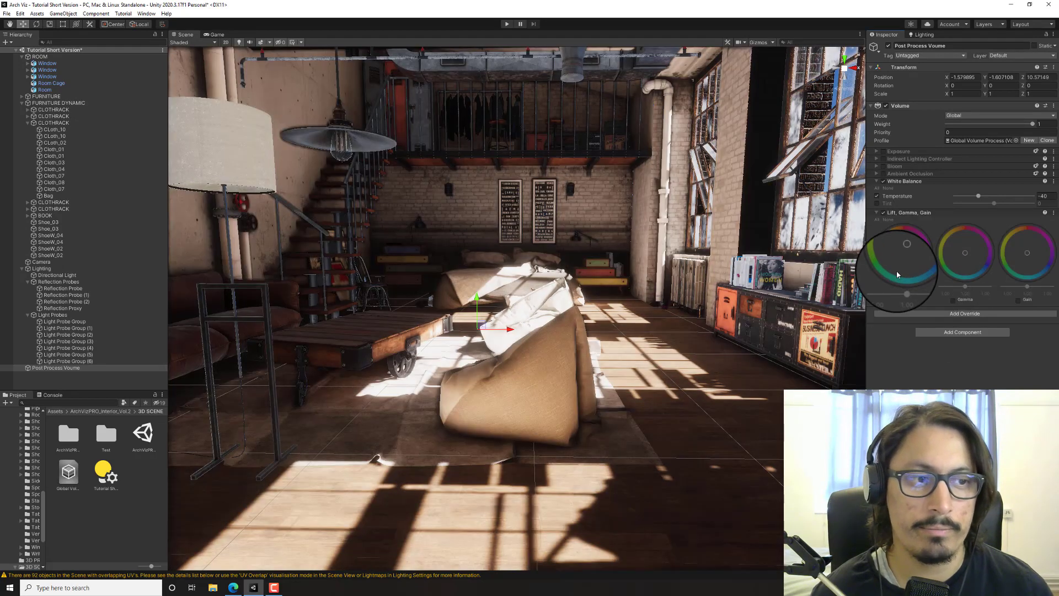
pyautogui.click(953, 300)
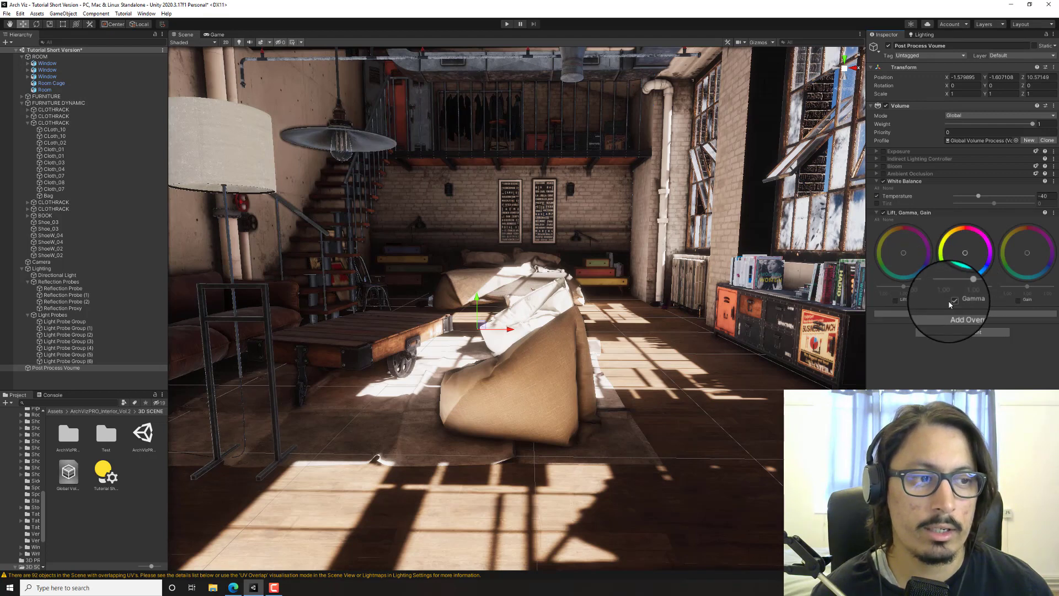
pyautogui.click(895, 300)
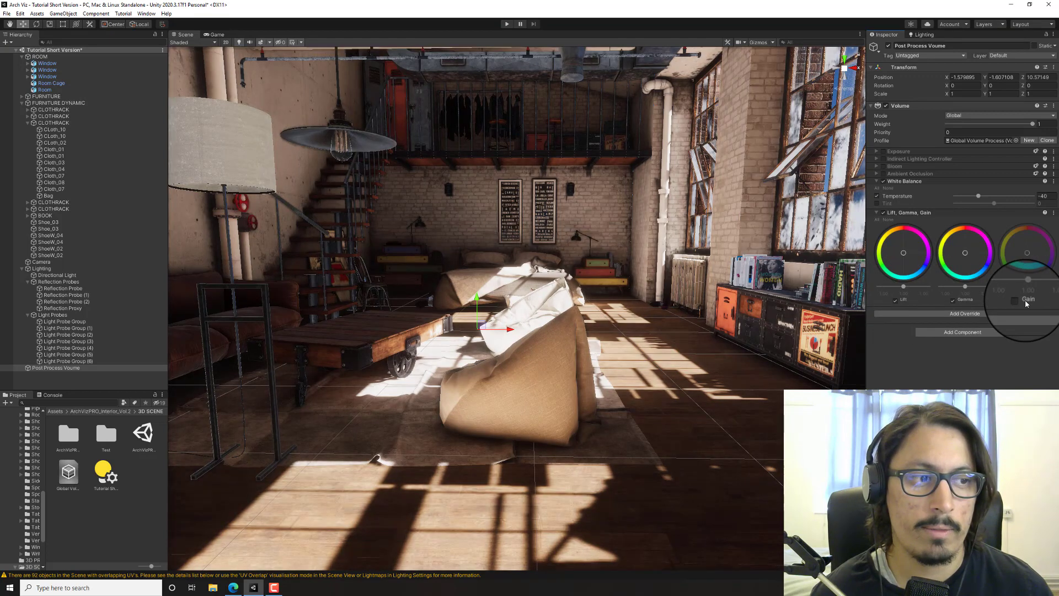
pyautogui.click(1018, 300)
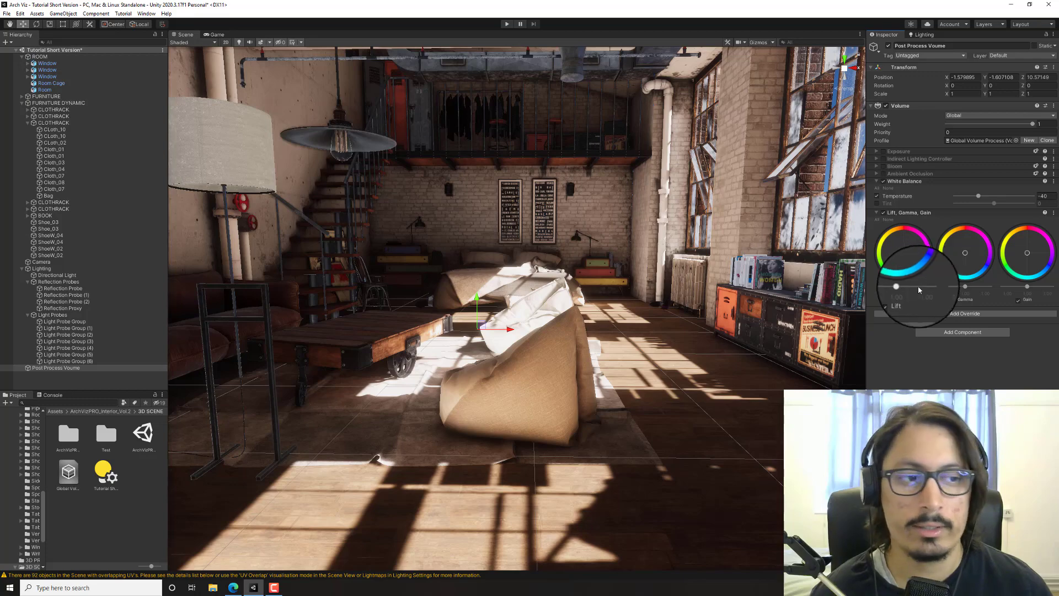
# - Try raising the lift and gamma on the room, resetting each to its default
pyautogui.moveTo(895, 286); pyautogui.dragTo(922, 287)
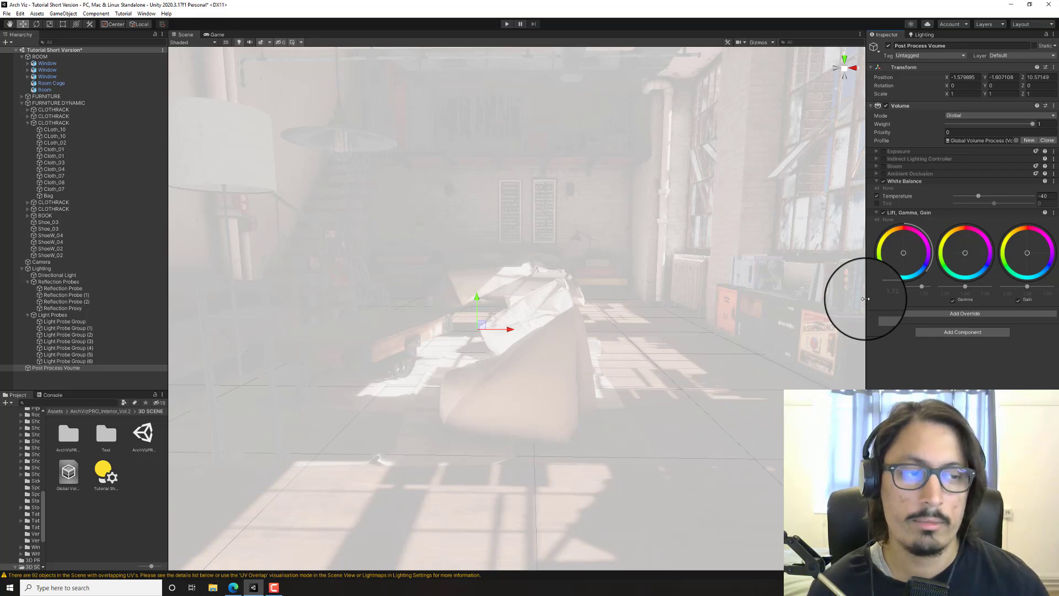
pyautogui.rightClick(904, 258)
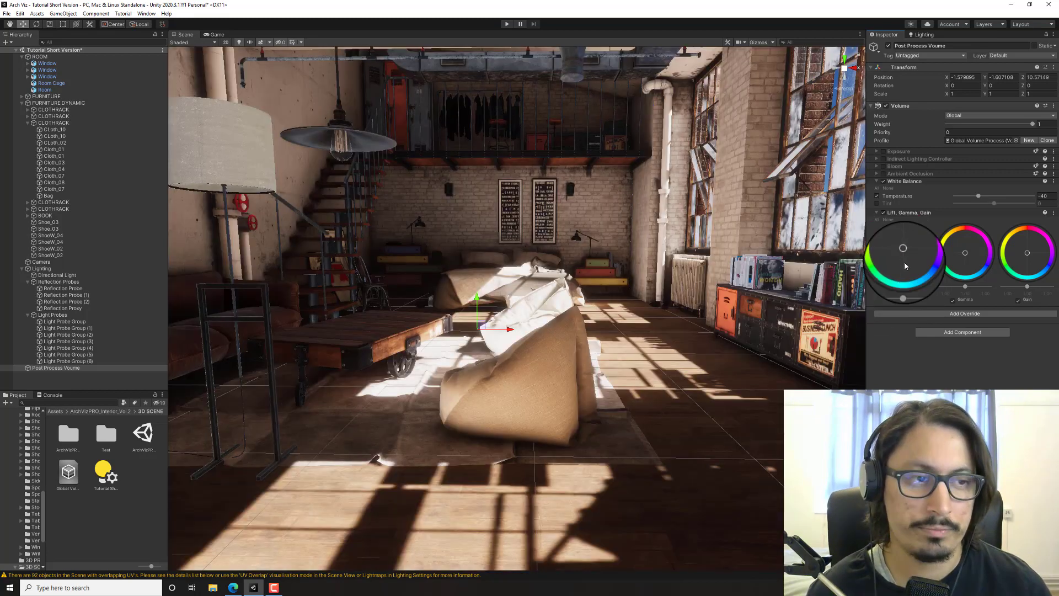
pyautogui.moveTo(967, 288); pyautogui.dragTo(992, 288)
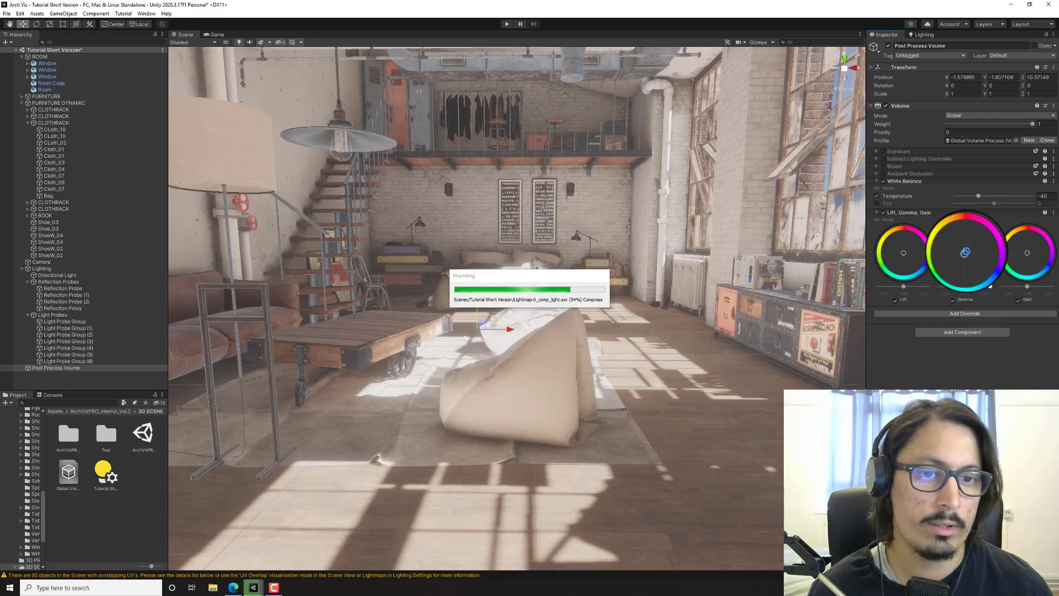
pyautogui.rightClick(965, 252)
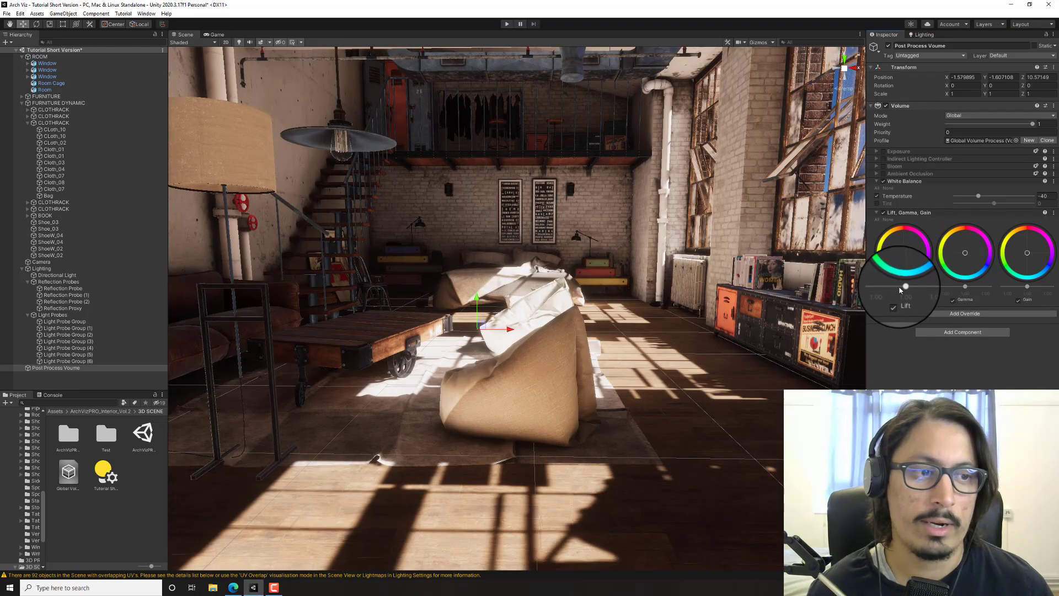
pyautogui.moveTo(901, 290)
pyautogui.mouseDown()
pyautogui.moveTo(886, 293)
pyautogui.moveTo(906, 296)
pyautogui.mouseUp()
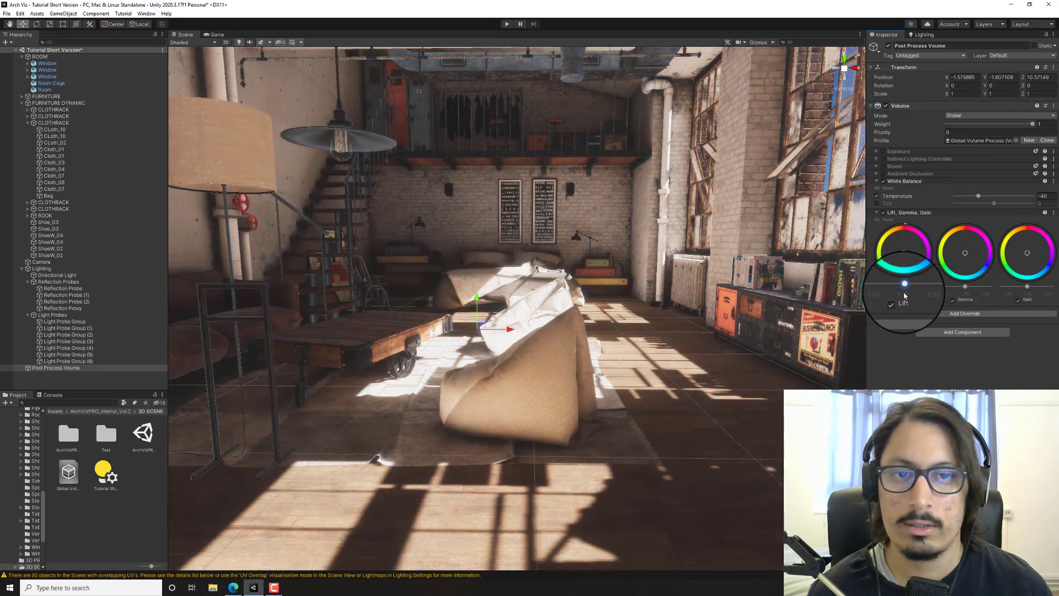
pyautogui.rightClick(904, 252)
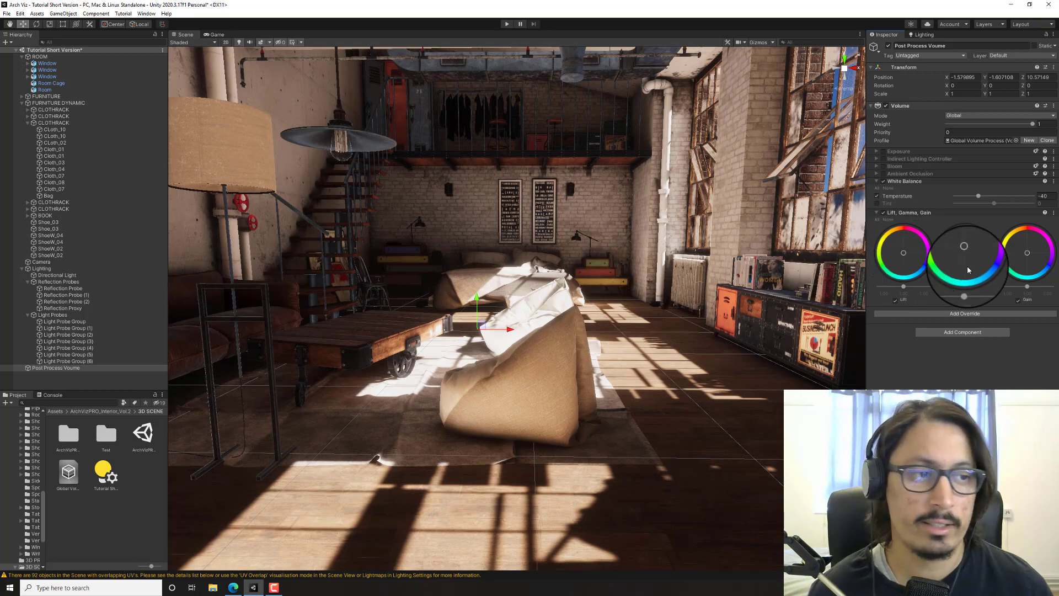
# - Lower the gain slightly in the Lift, Gamma, Gain override and check the effect around the beanbags
pyautogui.moveTo(1027, 286)
pyautogui.mouseDown()
pyautogui.moveTo(1051, 287)
pyautogui.moveTo(1025, 286)
pyautogui.mouseUp()
pyautogui.moveTo(648, 326); pyautogui.dragTo(623, 317, button='right')
pyautogui.press('w')
pyautogui.keyDown('alt'); pyautogui.moveTo(622, 316); pyautogui.dragTo(657, 336); pyautogui.keyUp('alt')
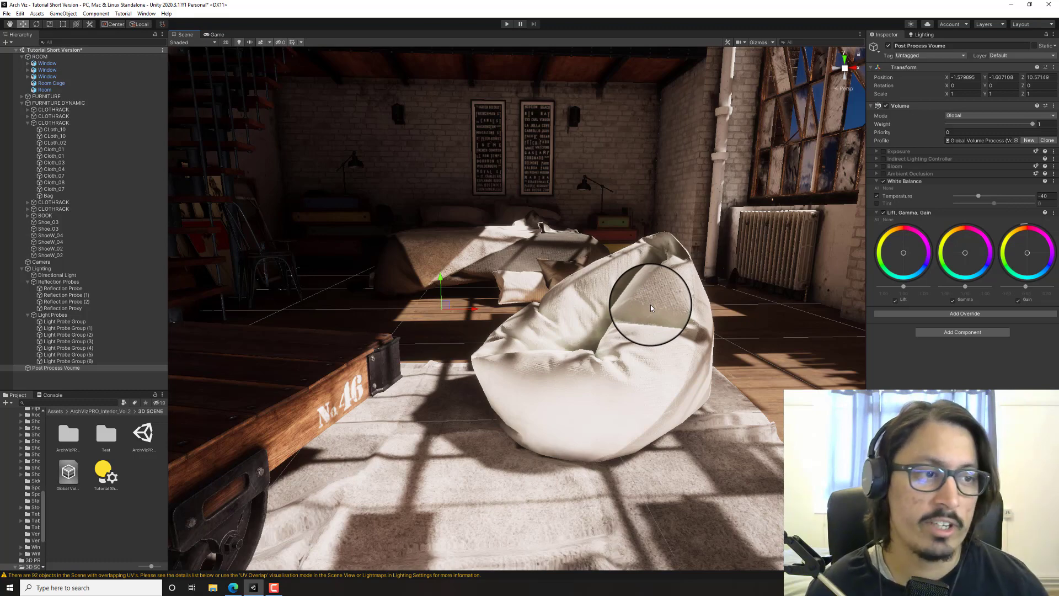
pyautogui.press('s')
pyautogui.moveTo(559, 283)
pyautogui.mouseDown(button='right')
pyautogui.moveTo(557, 291)
pyautogui.moveTo(553, 277)
pyautogui.mouseUp(button='right')
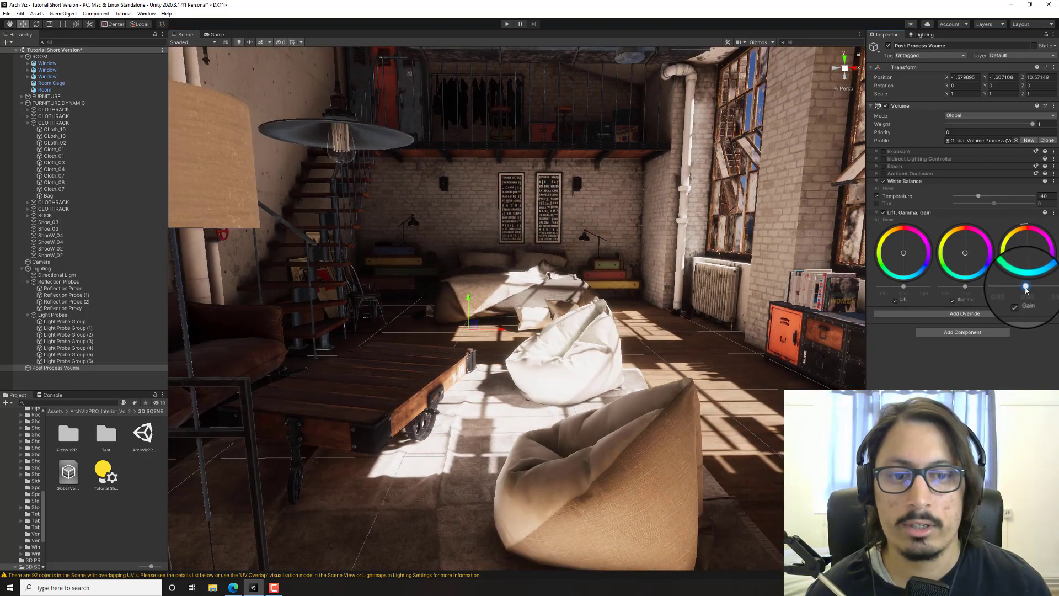
pyautogui.moveTo(1027, 290); pyautogui.dragTo(1017, 292)
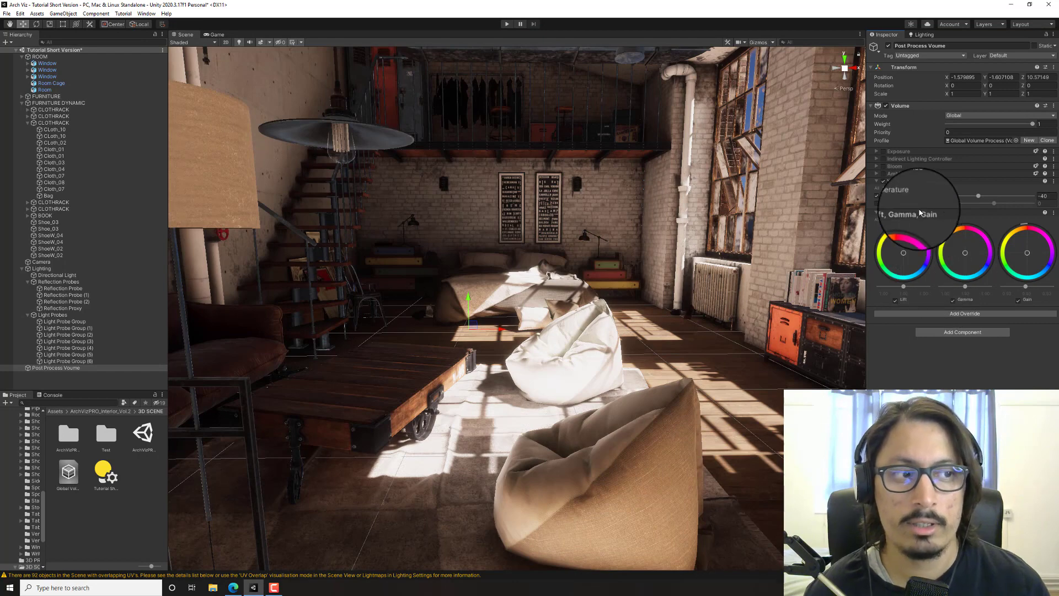
# - Turn the Bloom, Indirect Lighting Controller and Exposure overrides back on and check the room from a wider viewpoint
pyautogui.click(883, 167)
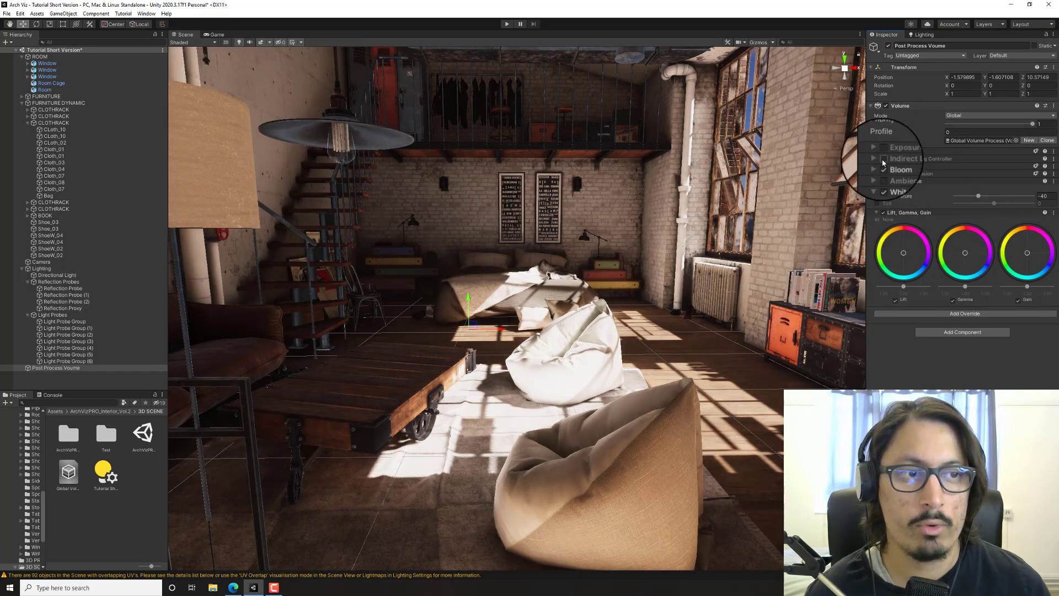
pyautogui.click(883, 158)
pyautogui.click(884, 151)
pyautogui.press('s')
pyautogui.press('d')
pyautogui.moveTo(642, 257); pyautogui.dragTo(630, 255, button='right')
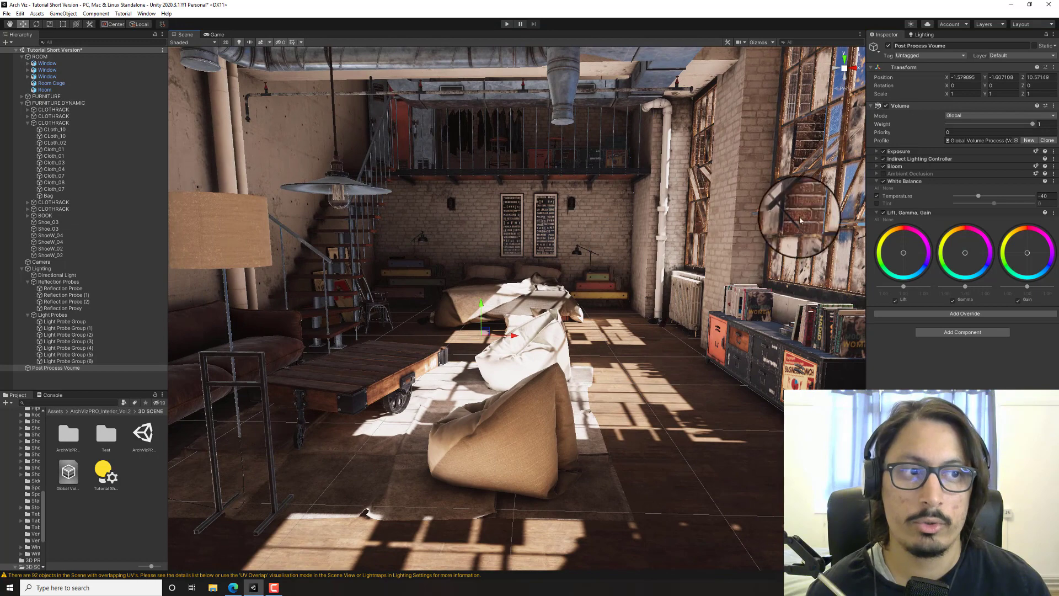
# - Set the reflection/planar probe intensity in the Indirect Lighting Controller override to 1
pyautogui.click(894, 159)
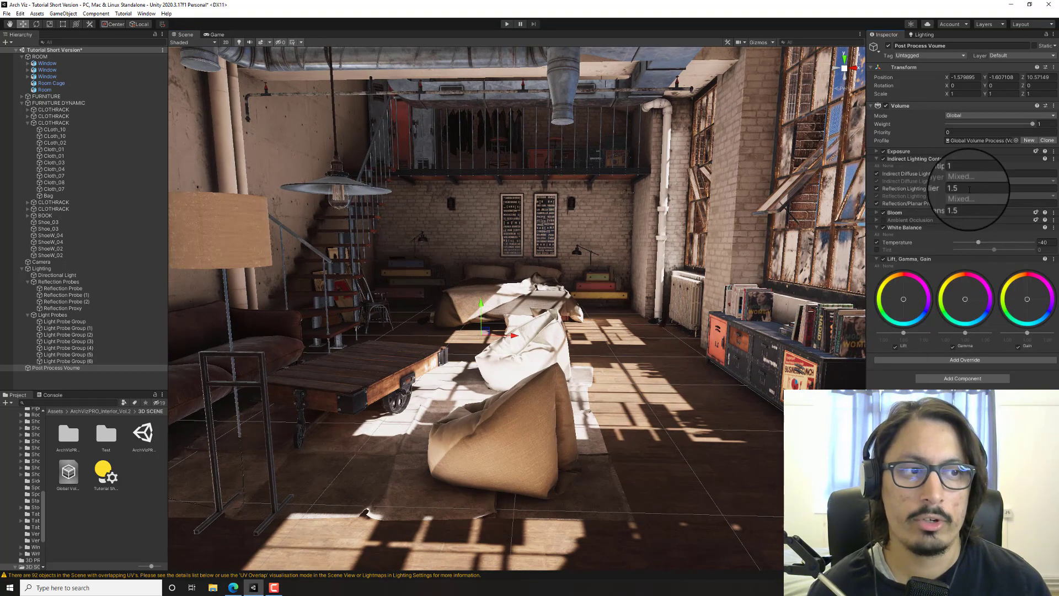
pyautogui.press('BackSpace')
pyautogui.press('BackSpace')
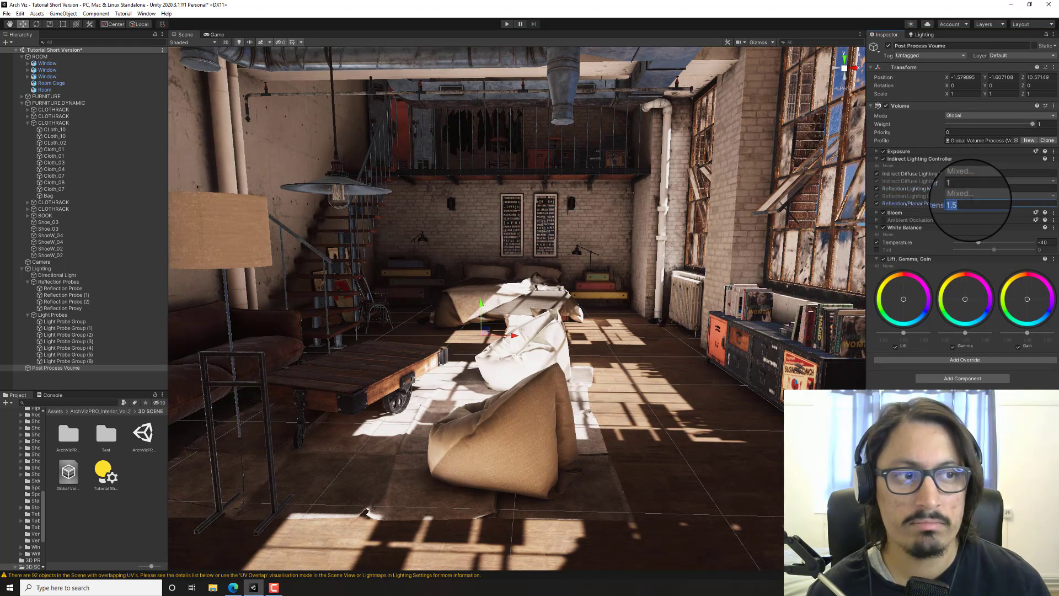
pyautogui.write('1')
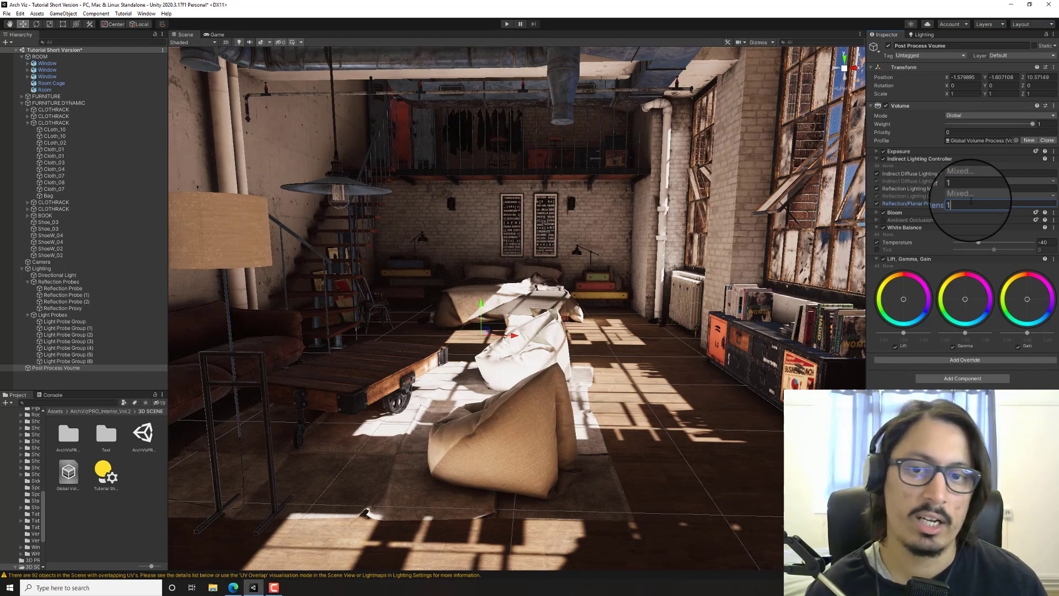
pyautogui.click(877, 159)
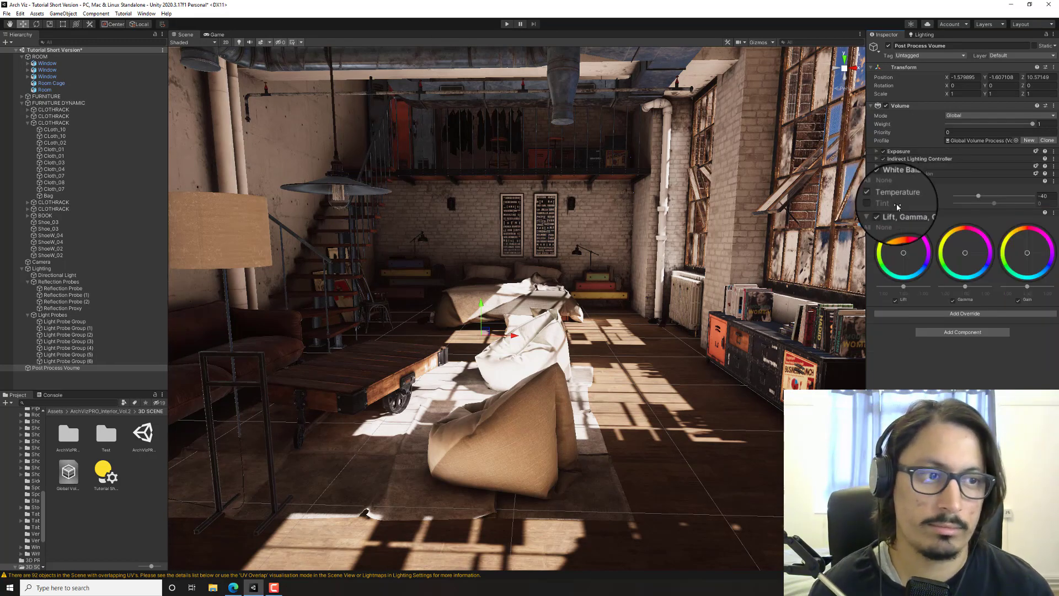
# - Try small gain and lift changes in the Lift, Gamma, Gain override and turn that override off
pyautogui.moveTo(1027, 287)
pyautogui.mouseDown()
pyautogui.moveTo(1014, 290)
pyautogui.moveTo(1030, 290)
pyautogui.mouseUp()
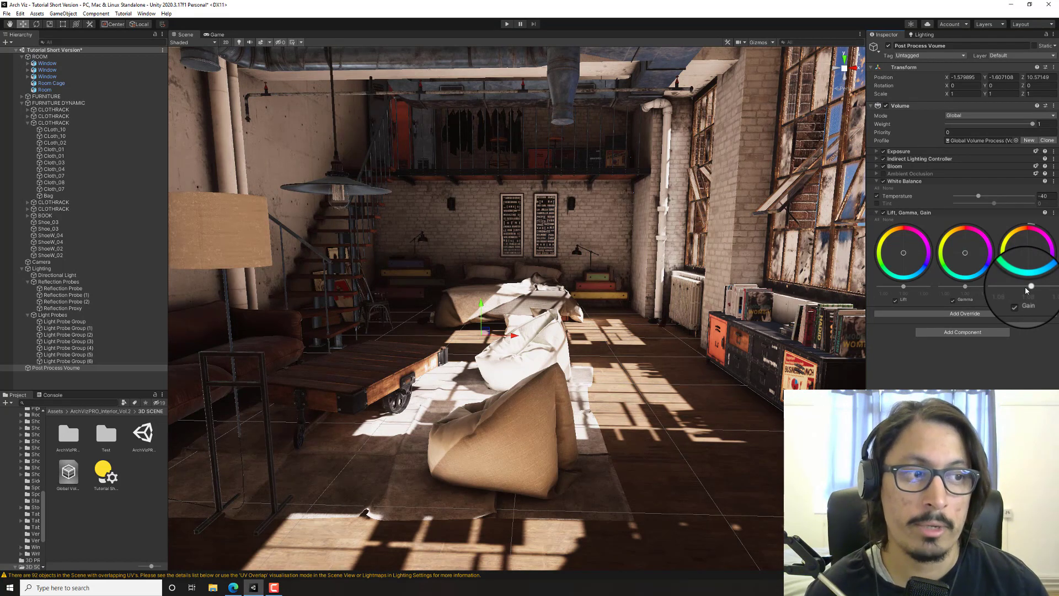
pyautogui.moveTo(1030, 289); pyautogui.dragTo(905, 288)
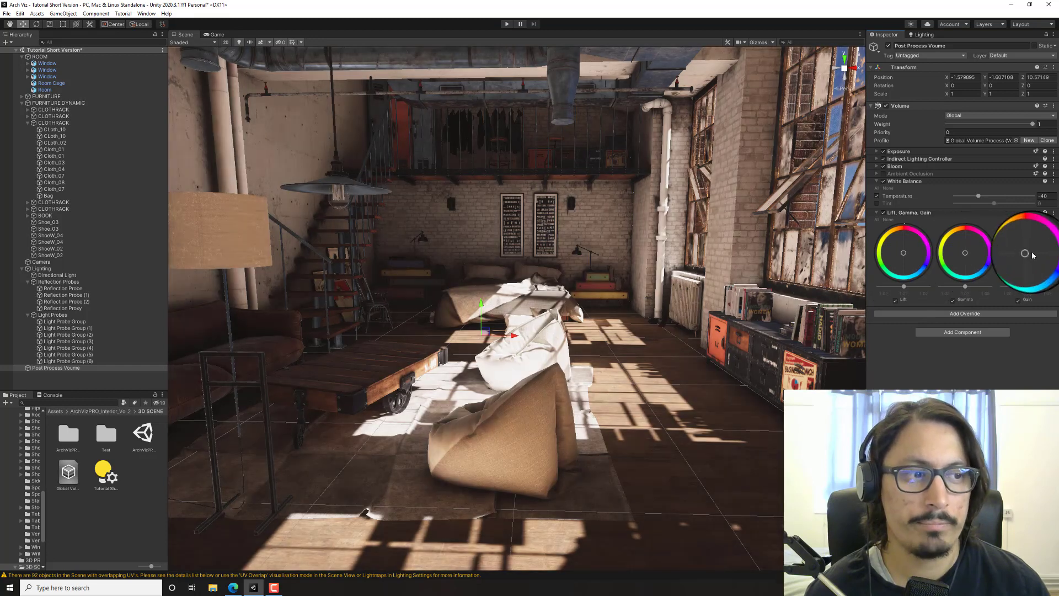
pyautogui.rightClick(925, 256)
pyautogui.click(883, 212)
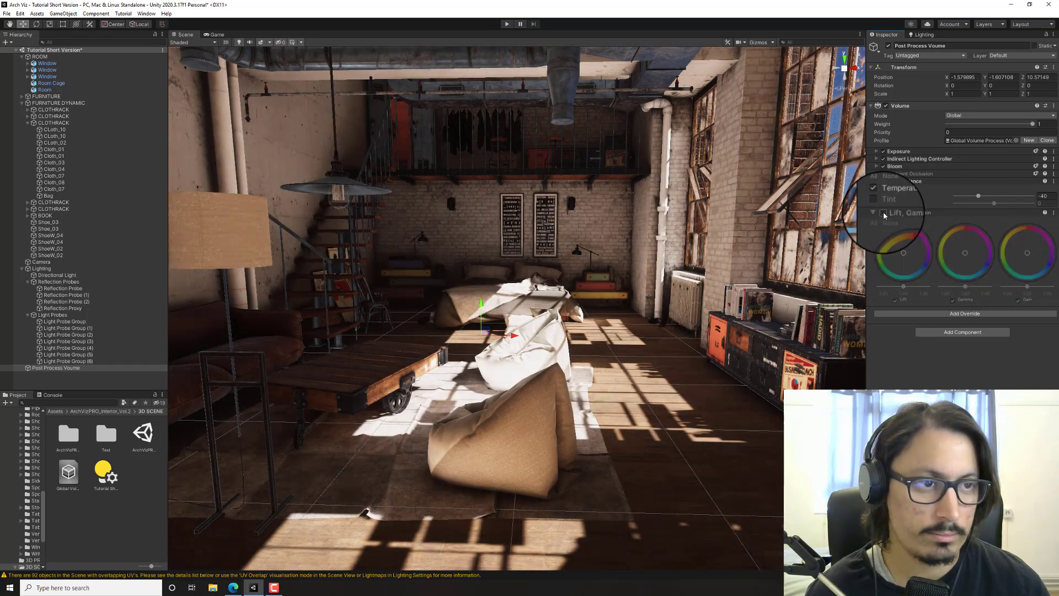
# - Add a Shadows, Midtones, Highlights override to the Post Process Volume and enable all three of its properties
pyautogui.click(942, 313)
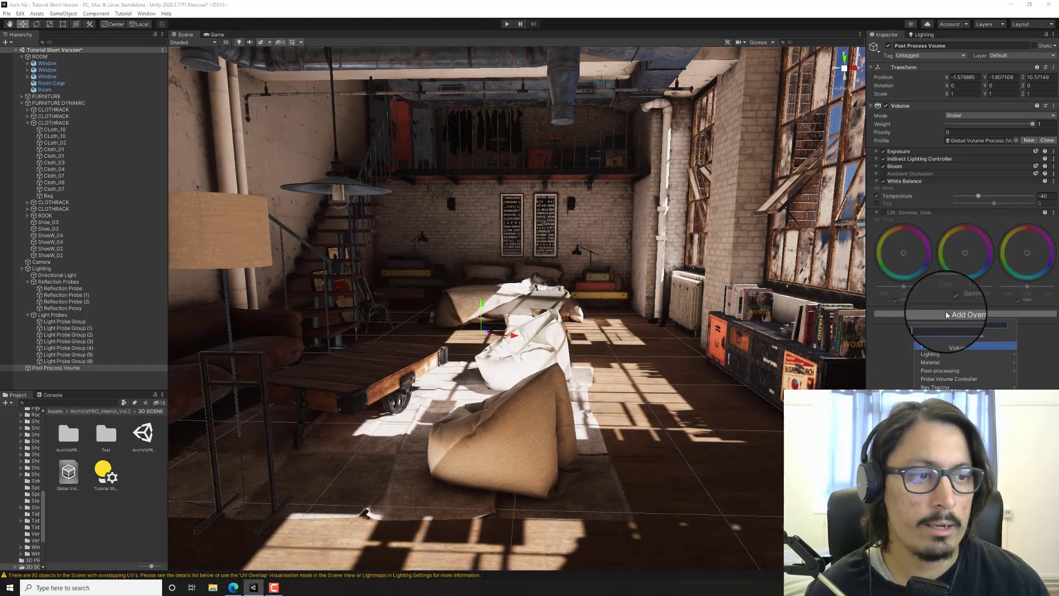
pyautogui.click(956, 372)
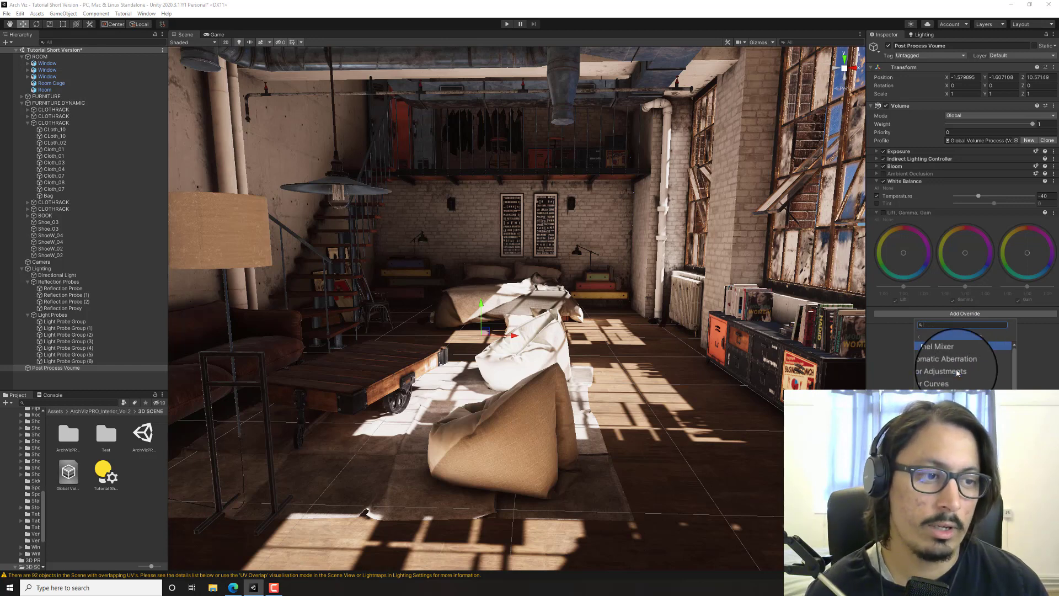
pyautogui.scroll(-3, 957, 370)
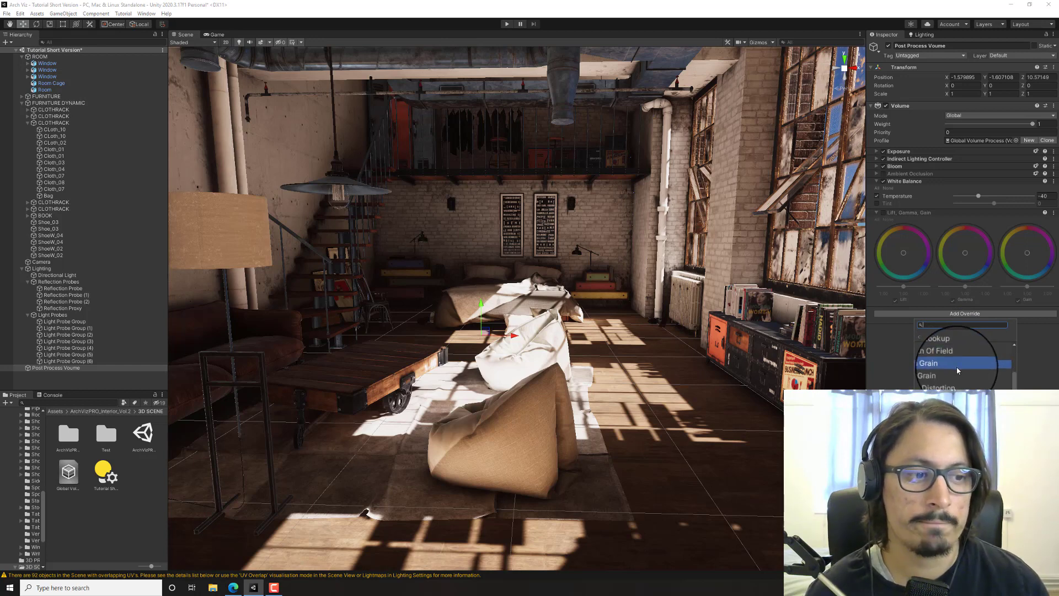
pyautogui.click(958, 371)
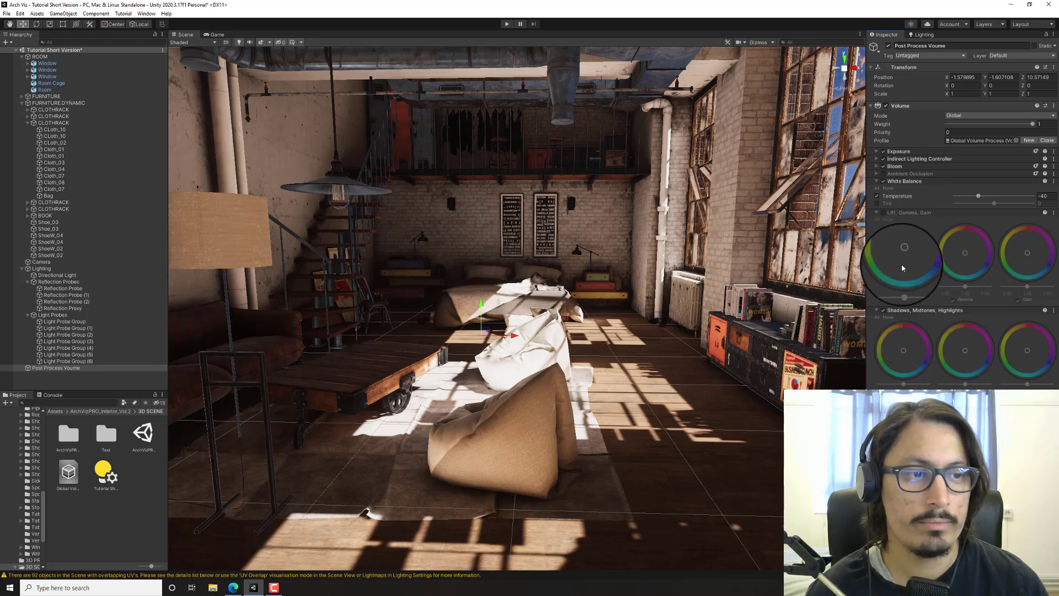
pyautogui.click(876, 213)
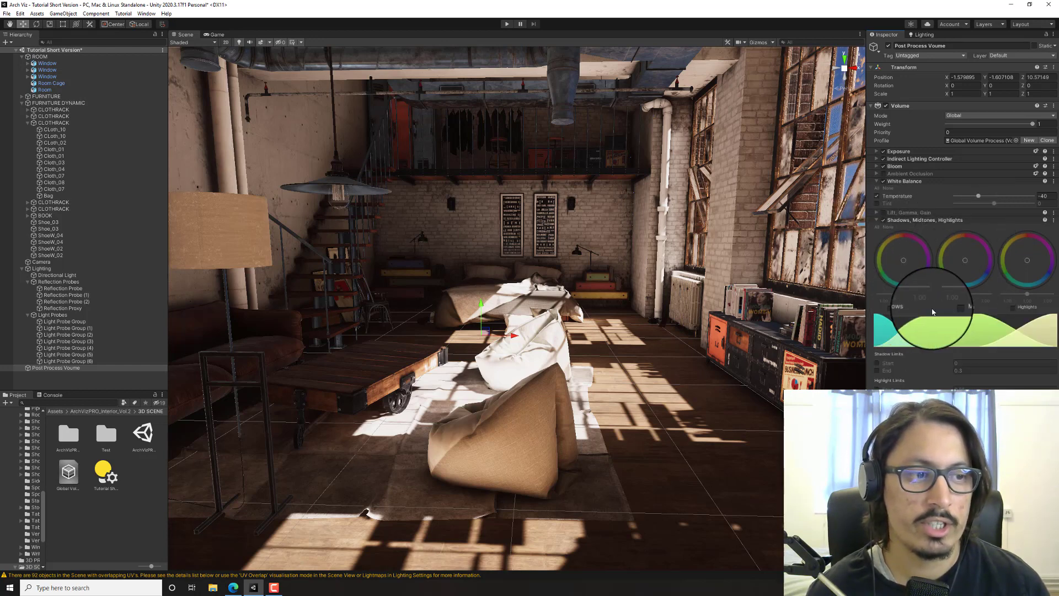
pyautogui.click(951, 308)
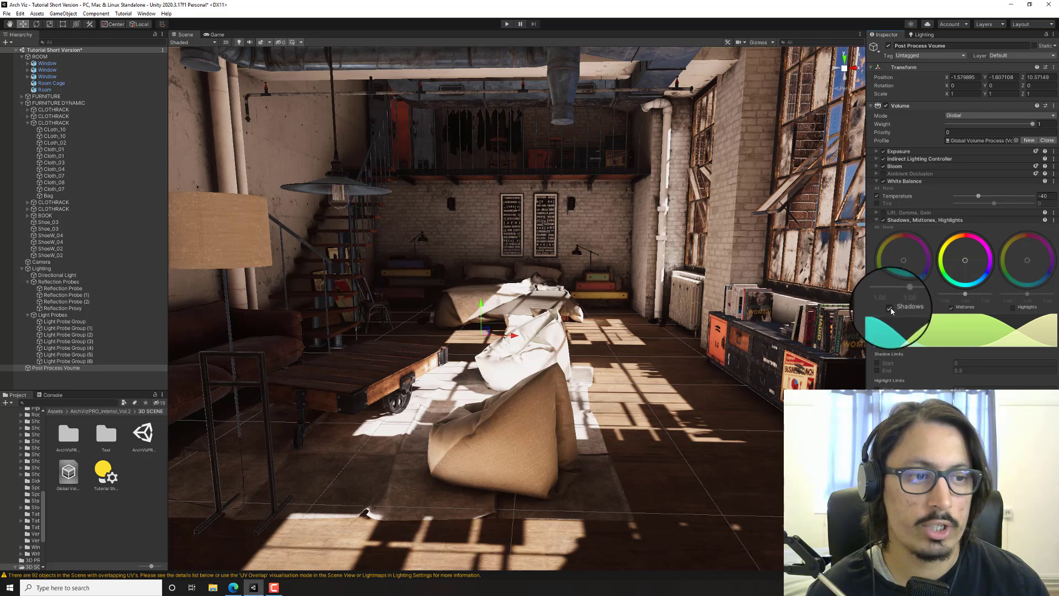
pyautogui.click(890, 308)
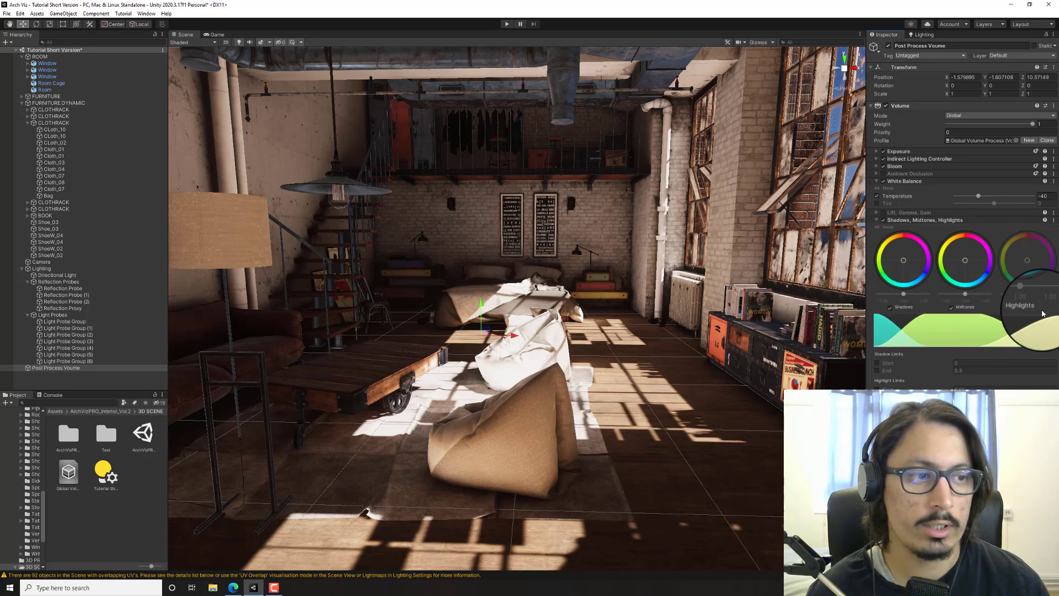
pyautogui.click(1014, 309)
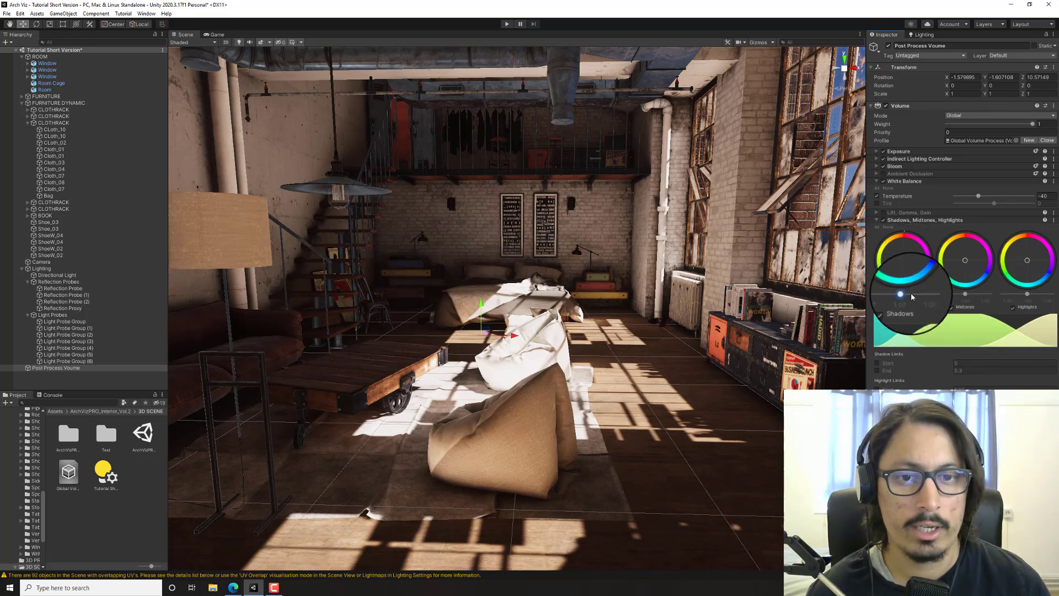
# - Try slightly raising the shadows and midtones and lowering the highlights, and turn the Shadows, Midtones, Highlights override off
pyautogui.moveTo(911, 297); pyautogui.dragTo(907, 301)
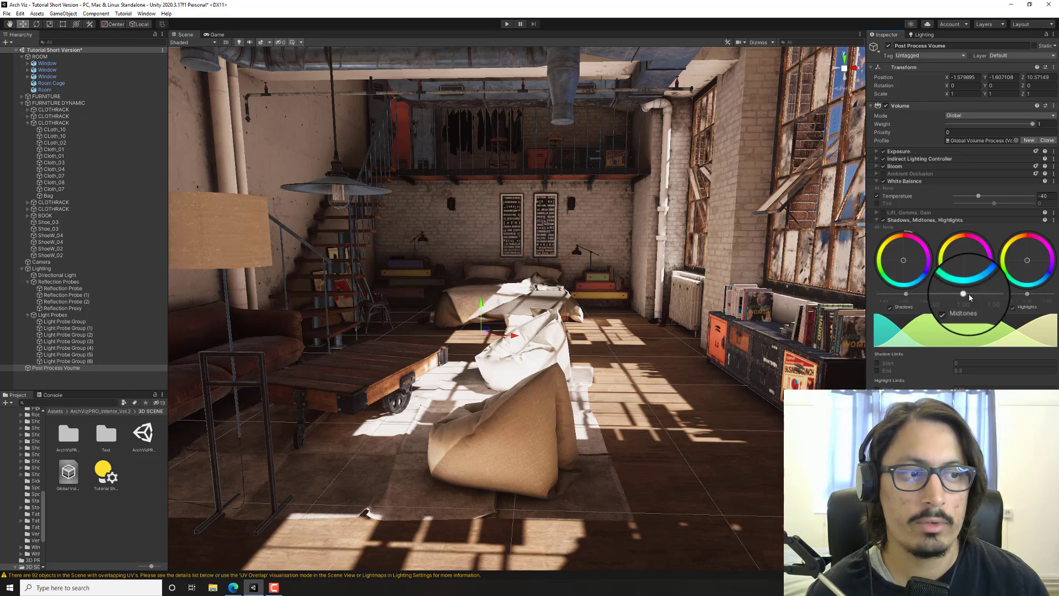
pyautogui.moveTo(967, 297); pyautogui.dragTo(959, 298)
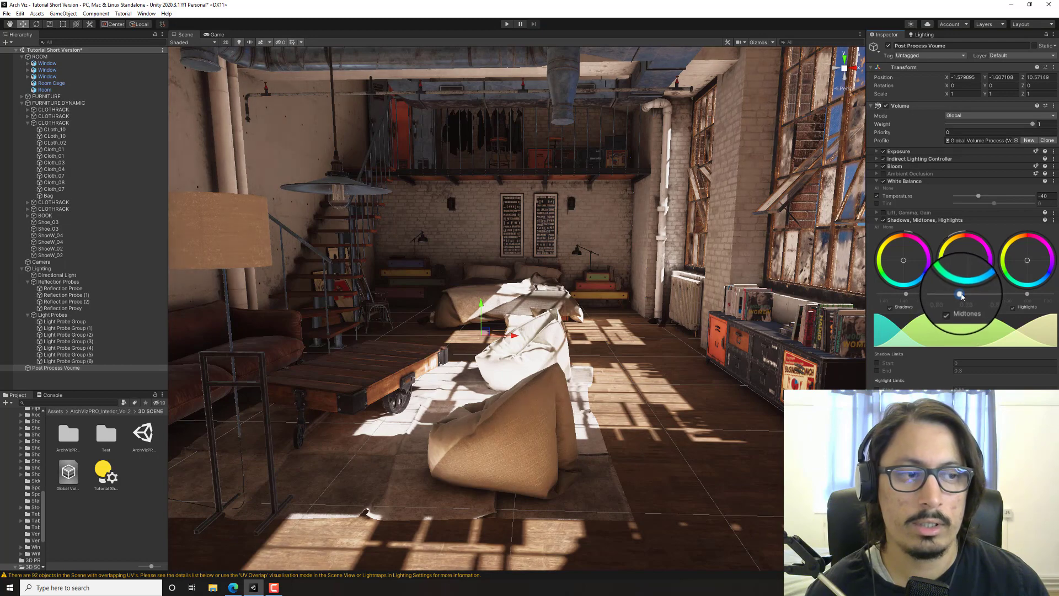
pyautogui.moveTo(975, 294); pyautogui.dragTo(1006, 298)
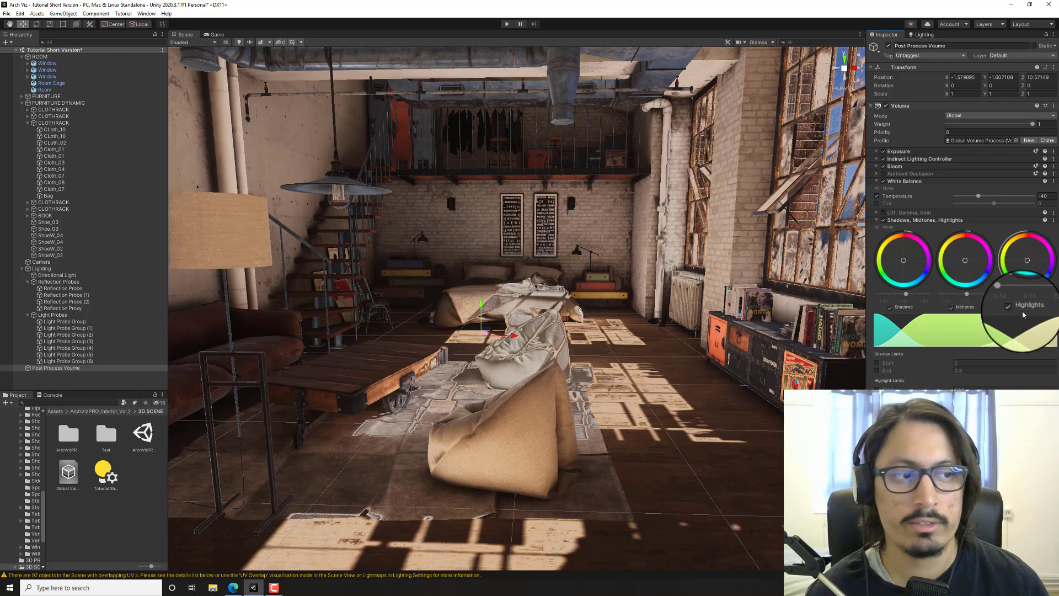
pyautogui.click(881, 221)
pyautogui.click(876, 220)
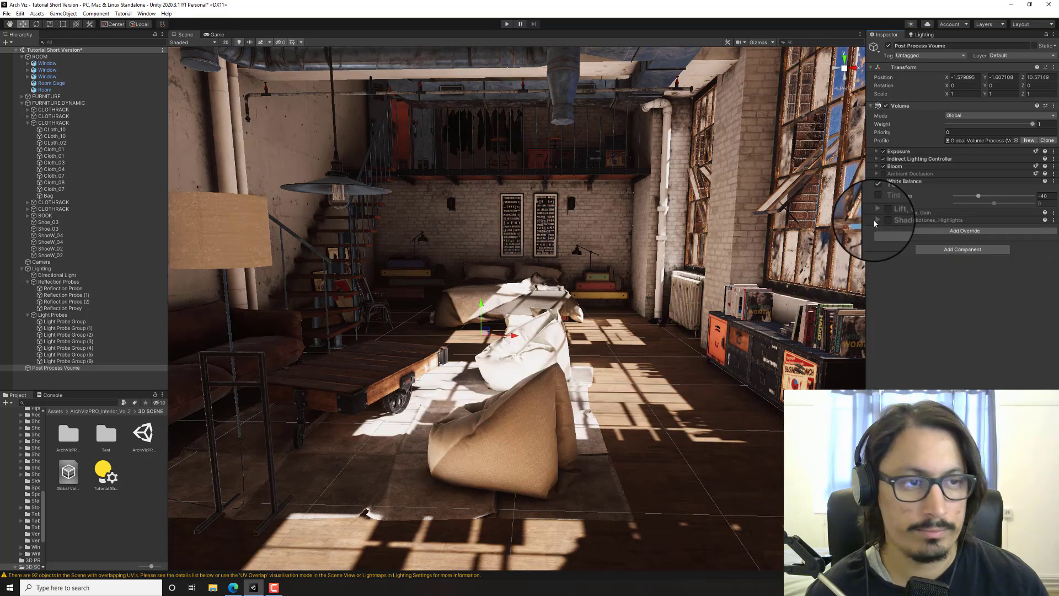
# - Try color shifts on the wheels of Shadows, Midtones, Highlights and of Lift, Gamma, Gain, and disable both overrides
pyautogui.click(910, 231)
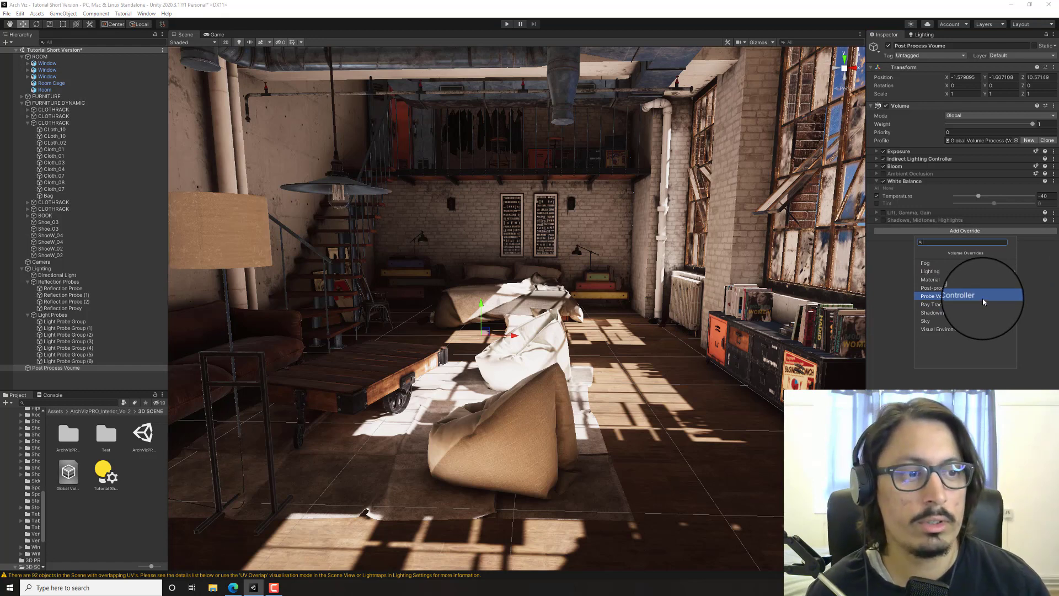
pyautogui.click(877, 219)
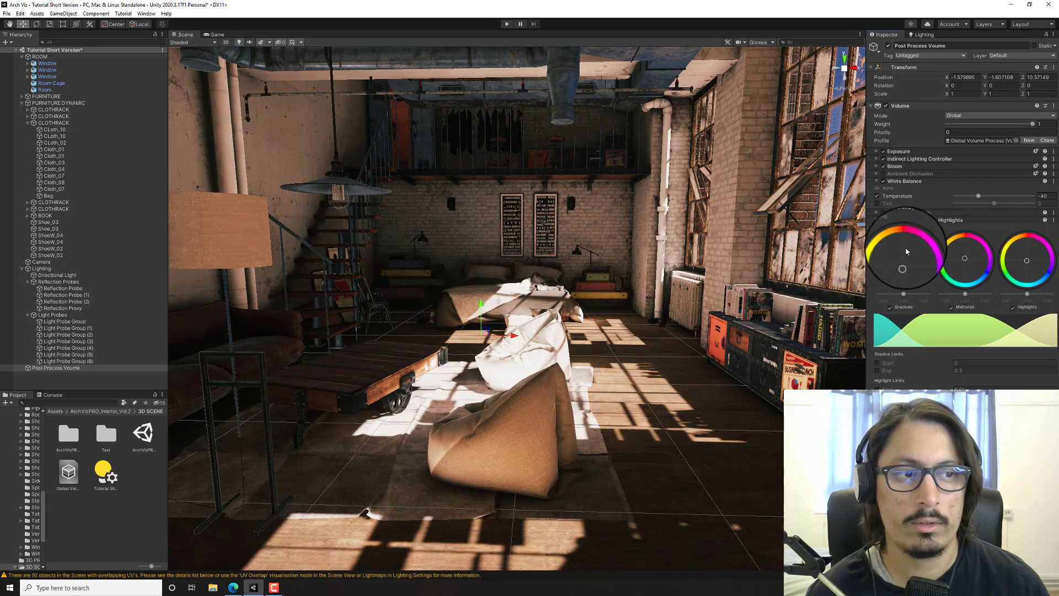
pyautogui.click(882, 220)
pyautogui.click(883, 215)
pyautogui.click(883, 214)
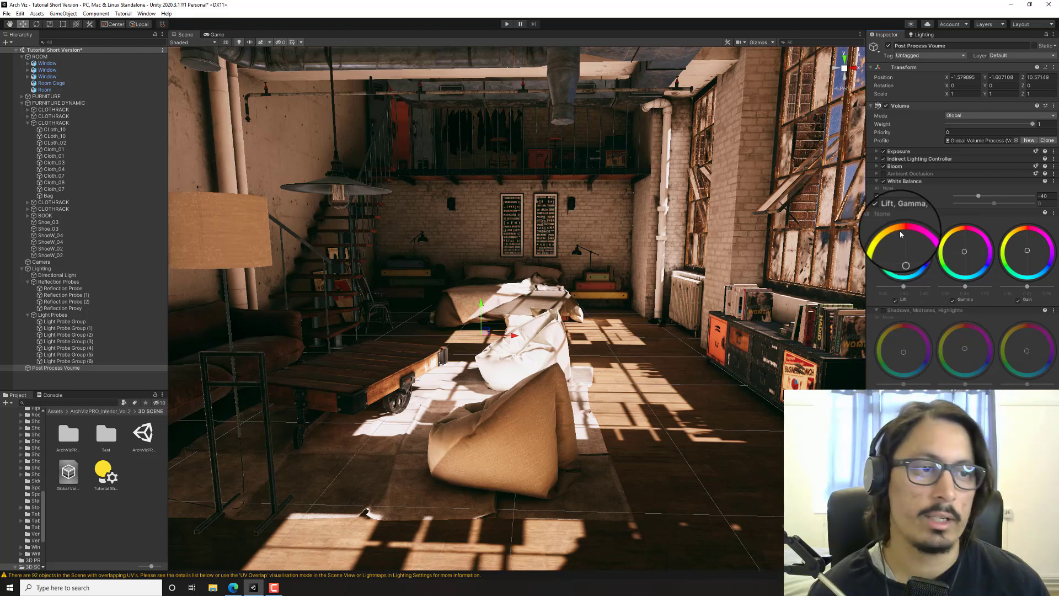
pyautogui.click(877, 213)
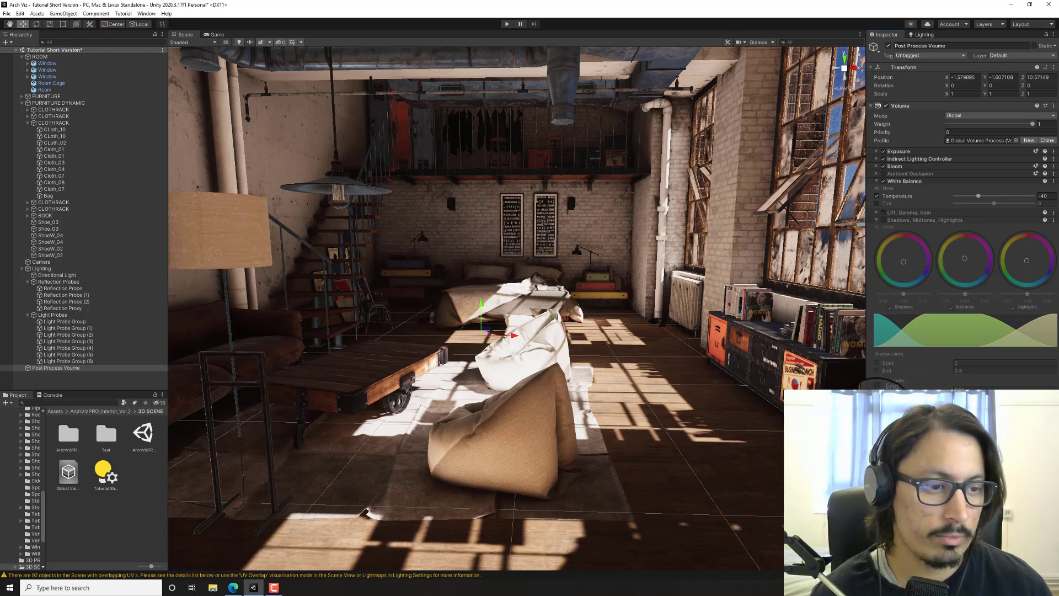
# - Try red, green and teal tints on the dark areas of the scene and turn the tint off
pyautogui.click(968, 386)
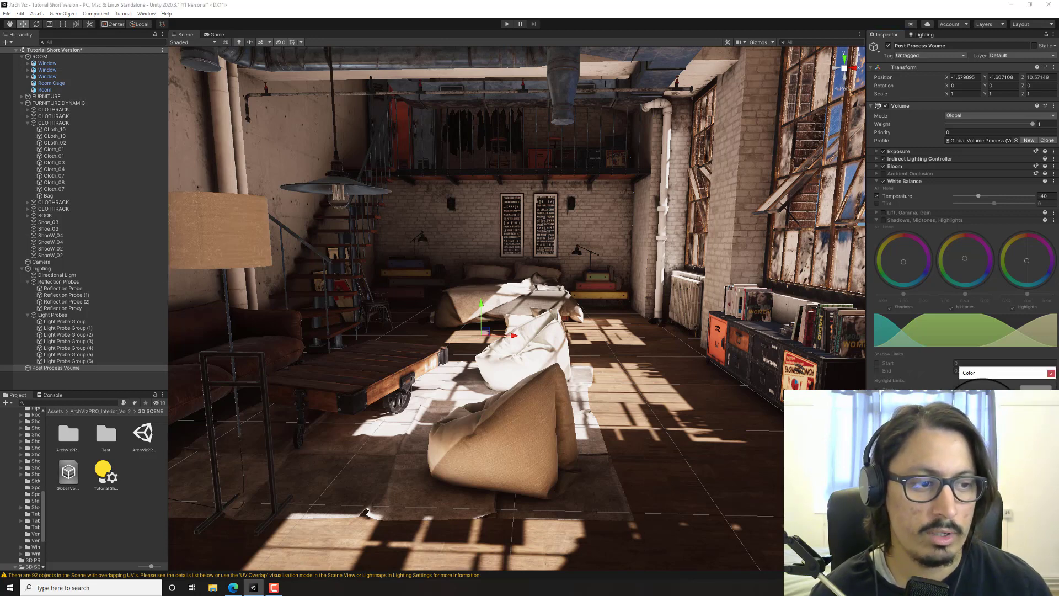
pyautogui.click(1004, 420)
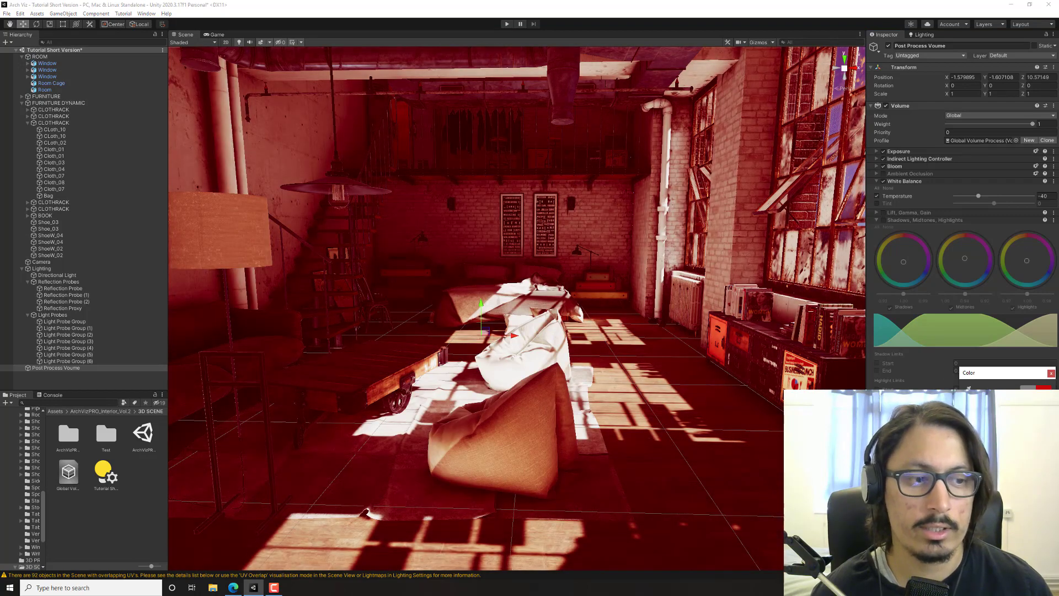
pyautogui.press('Return')
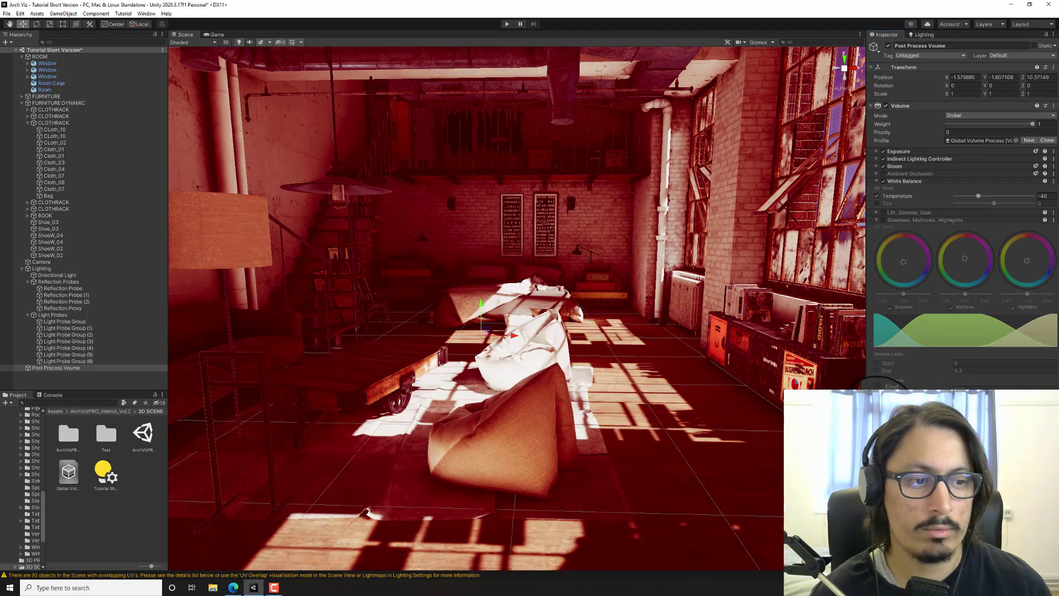
pyautogui.click(882, 403)
pyautogui.click(963, 418)
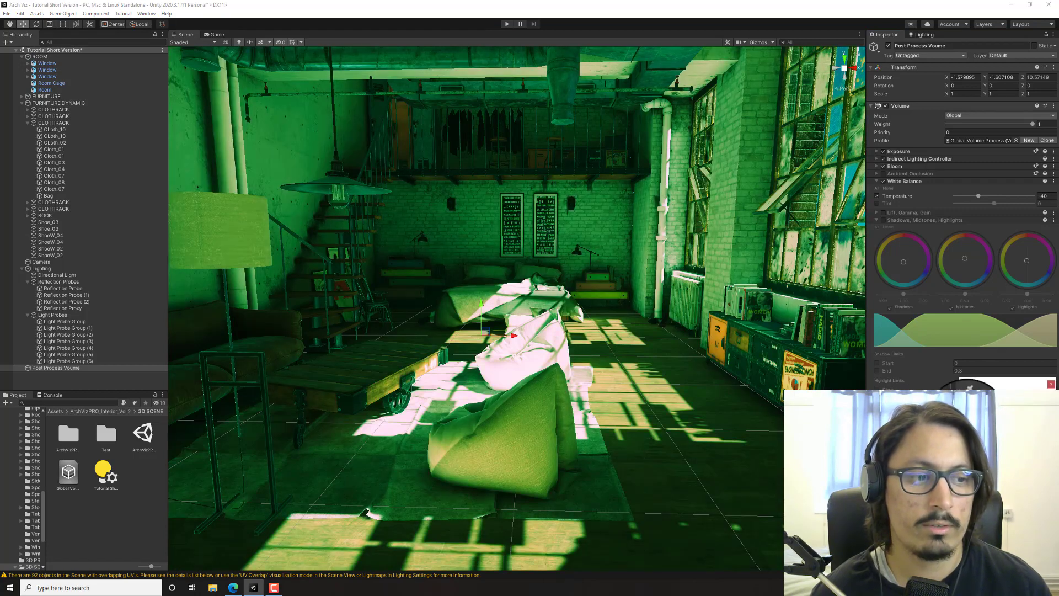
pyautogui.click(881, 417)
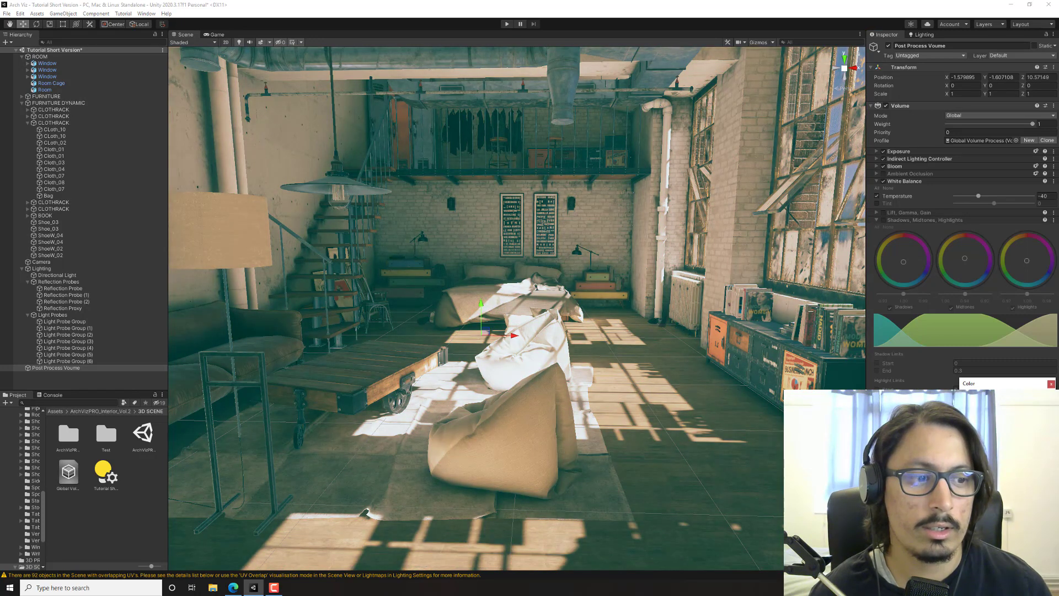
pyautogui.press('Escape')
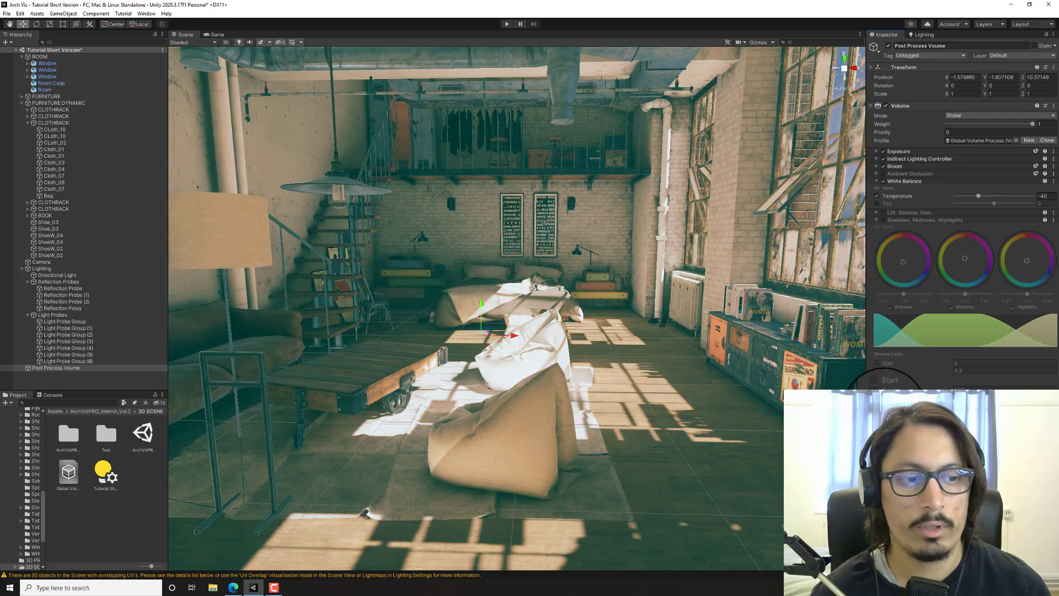
pyautogui.click(885, 409)
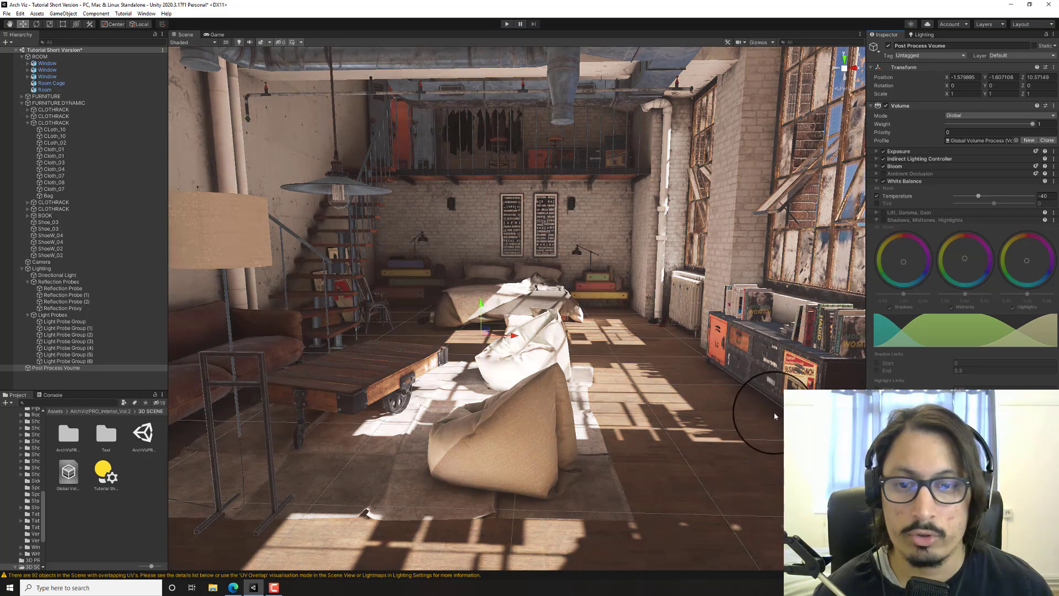
# - Inspect the lighting across the sofa side of the room and close up on the bed
pyautogui.moveTo(773, 412); pyautogui.dragTo(717, 408, button='right')
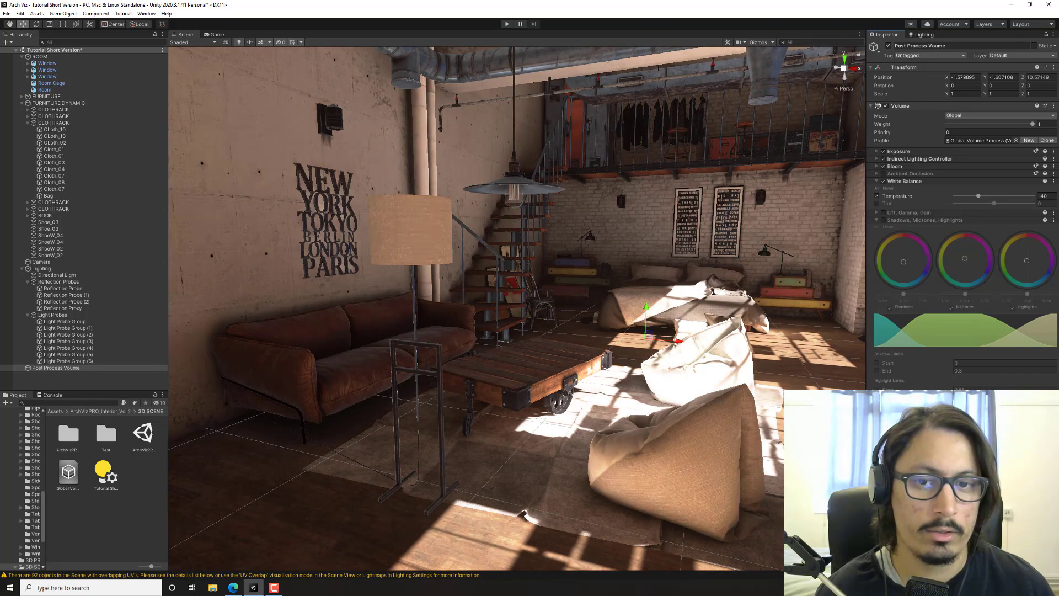
pyautogui.moveTo(605, 401)
pyautogui.mouseDown(button='right')
pyautogui.moveTo(669, 414)
pyautogui.moveTo(600, 390)
pyautogui.mouseUp(button='right')
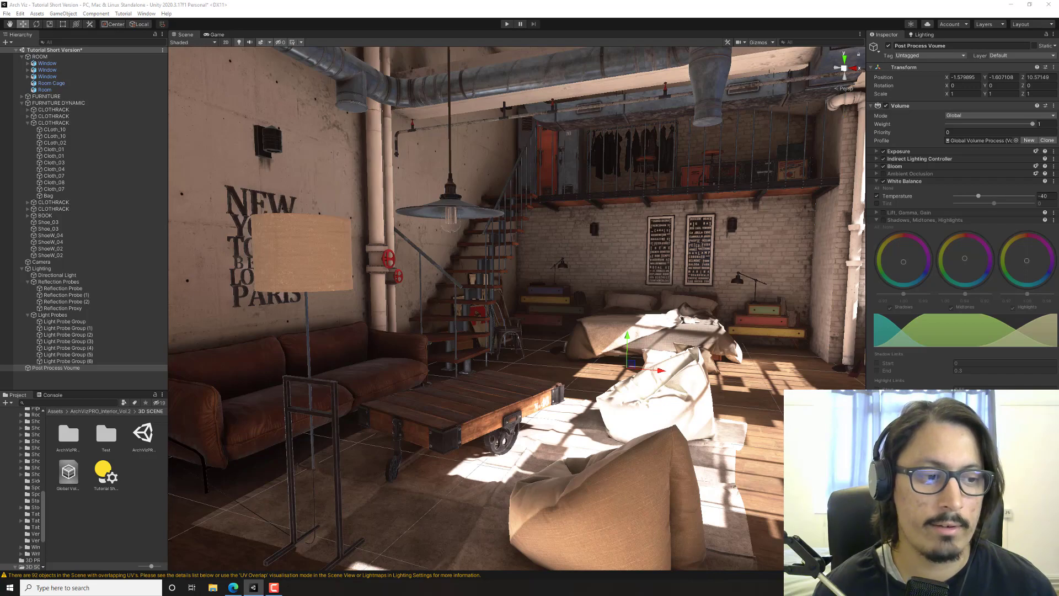
pyautogui.press('w')
pyautogui.moveTo(676, 409); pyautogui.dragTo(627, 449, button='right')
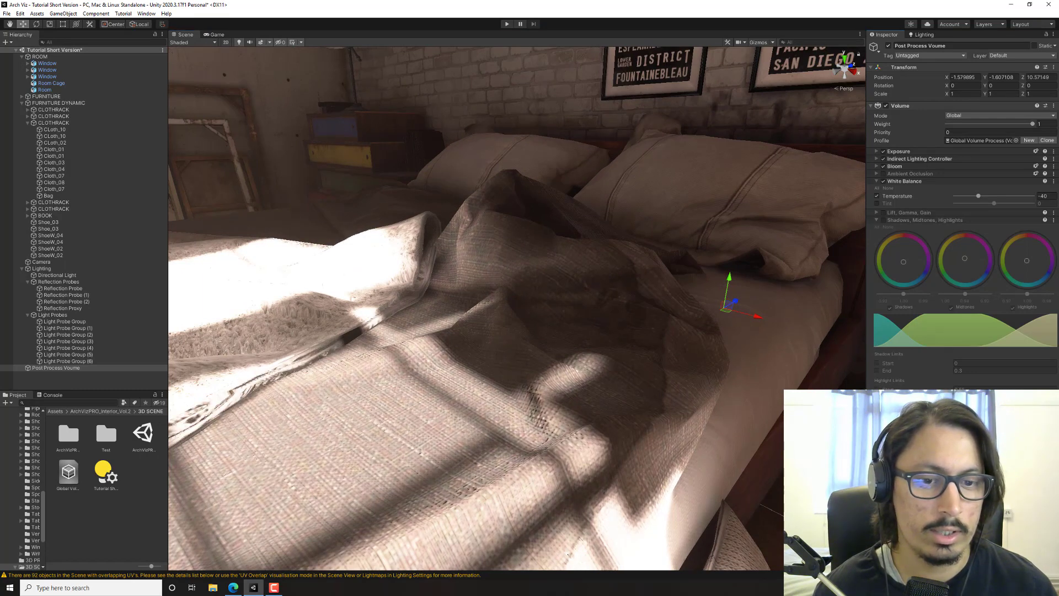
# - Inspect the lighting on the bedroom area, the sofa corner and the wheel of the trolley table
pyautogui.moveTo(525, 540); pyautogui.dragTo(815, 468, button='right')
pyautogui.press('s')
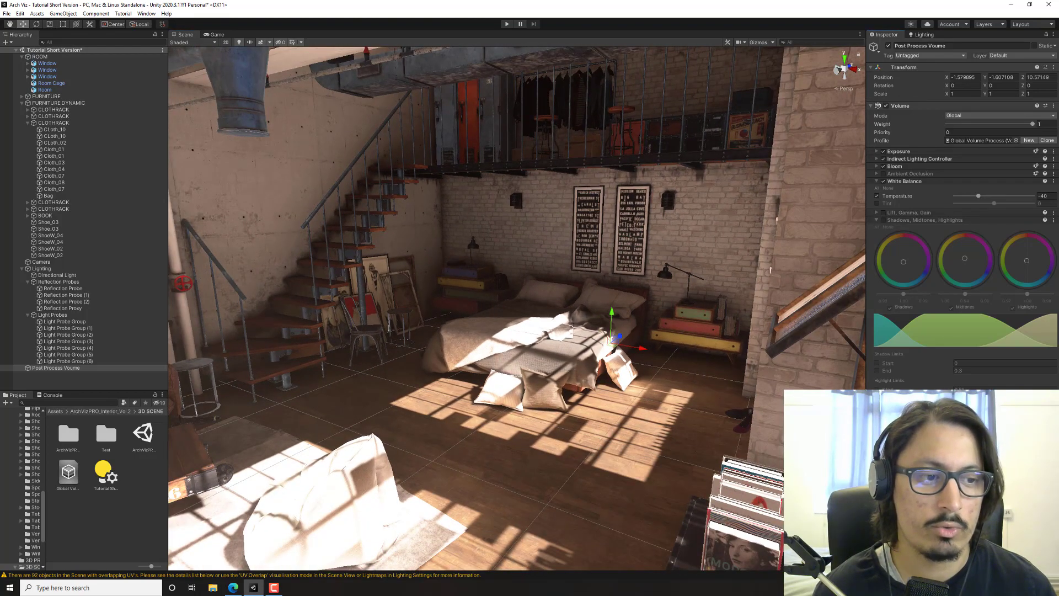
pyautogui.moveTo(720, 420); pyautogui.dragTo(620, 472, button='right')
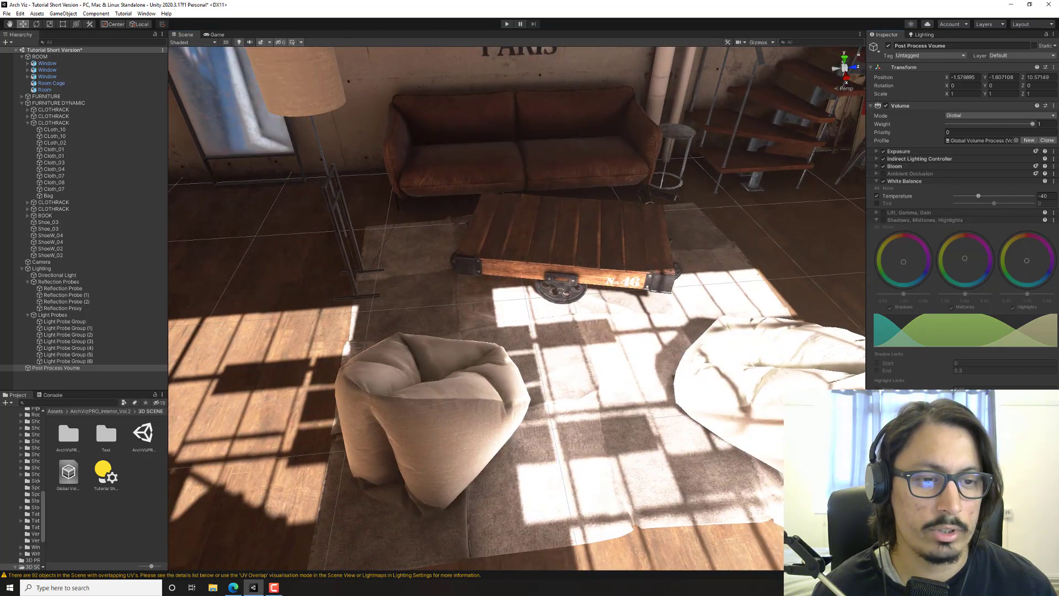
pyautogui.moveTo(669, 386); pyautogui.dragTo(707, 392, button='right')
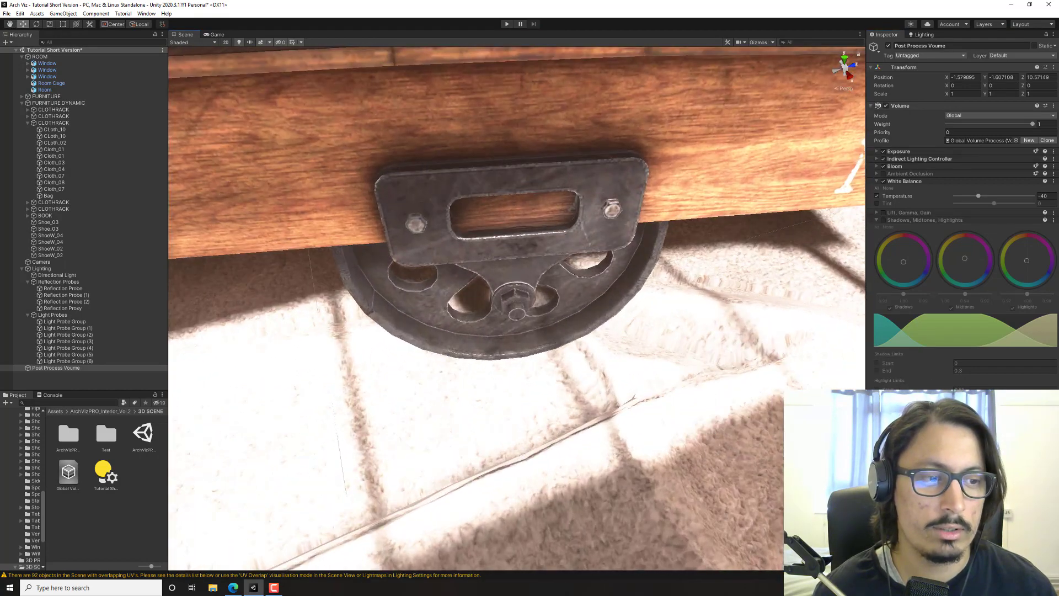
pyautogui.moveTo(633, 424); pyautogui.dragTo(784, 301, button='right')
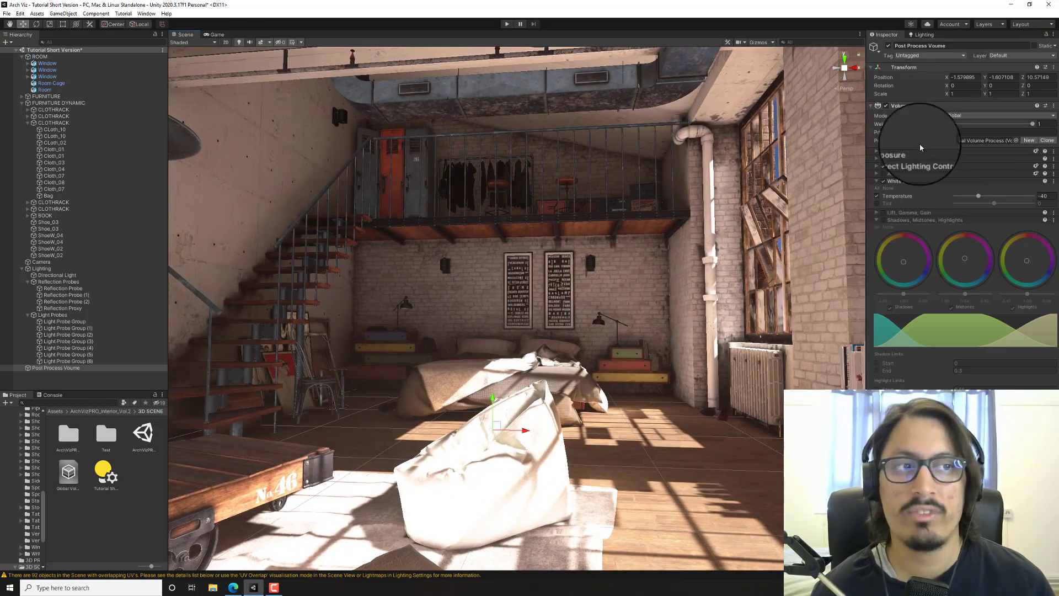
# - Collapse the expanded overrides and add an HDRI Sky override to the volume with all its parameters enabled
pyautogui.click(877, 181)
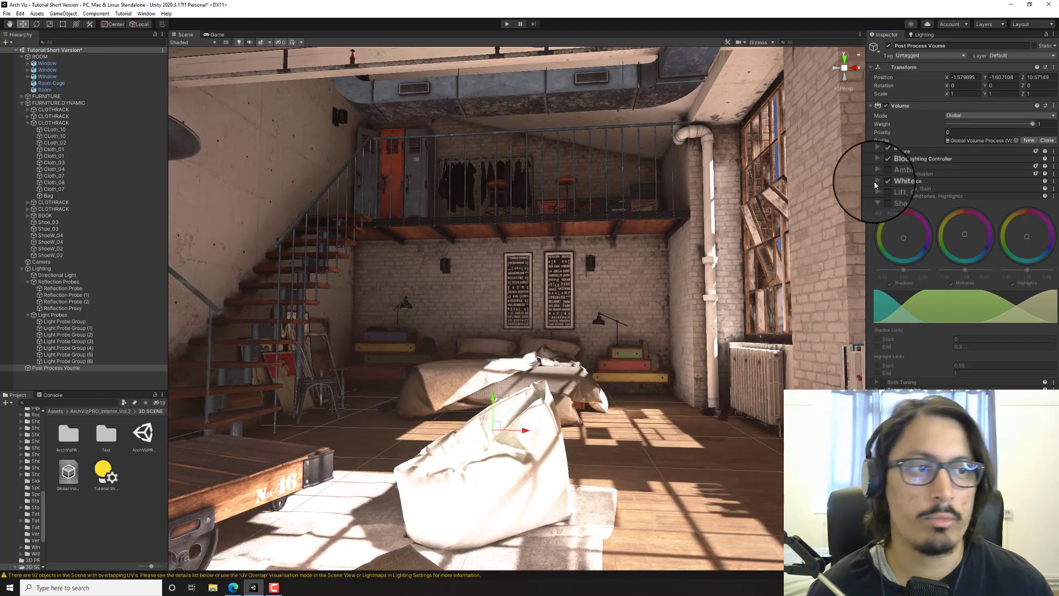
pyautogui.click(876, 197)
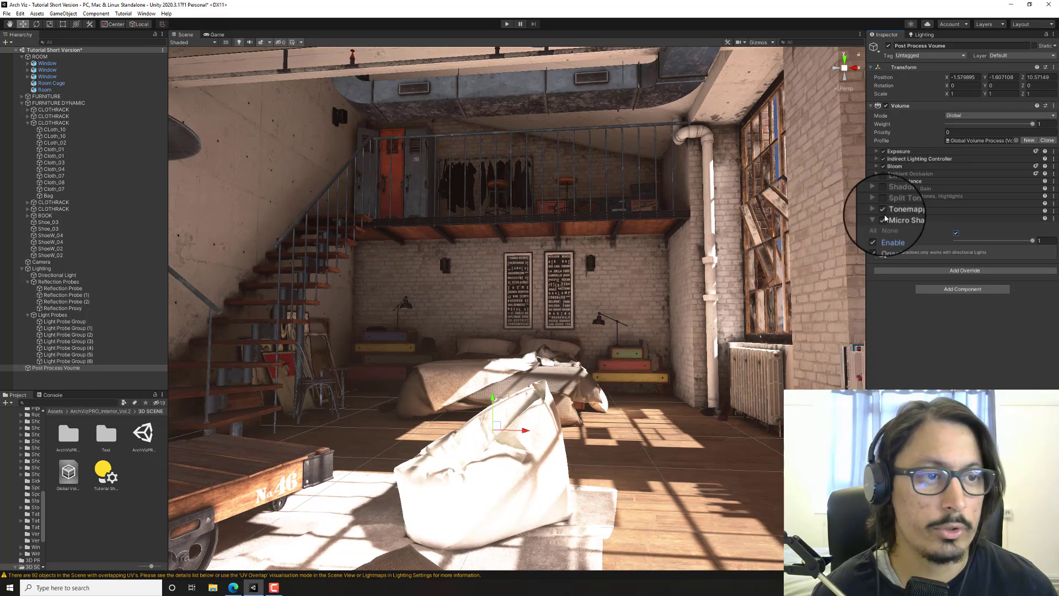
pyautogui.click(876, 219)
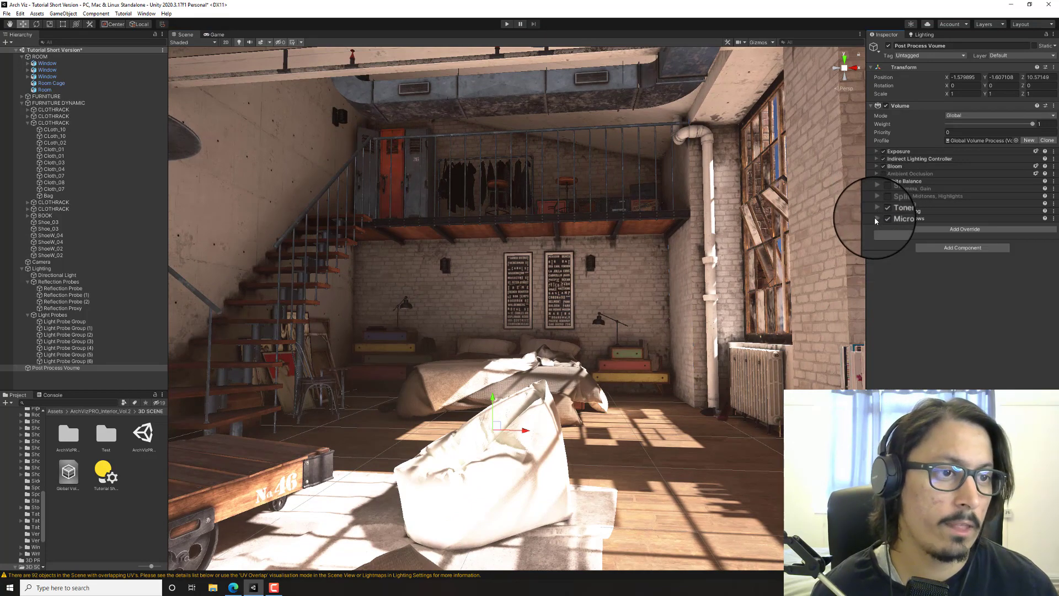
pyautogui.click(918, 231)
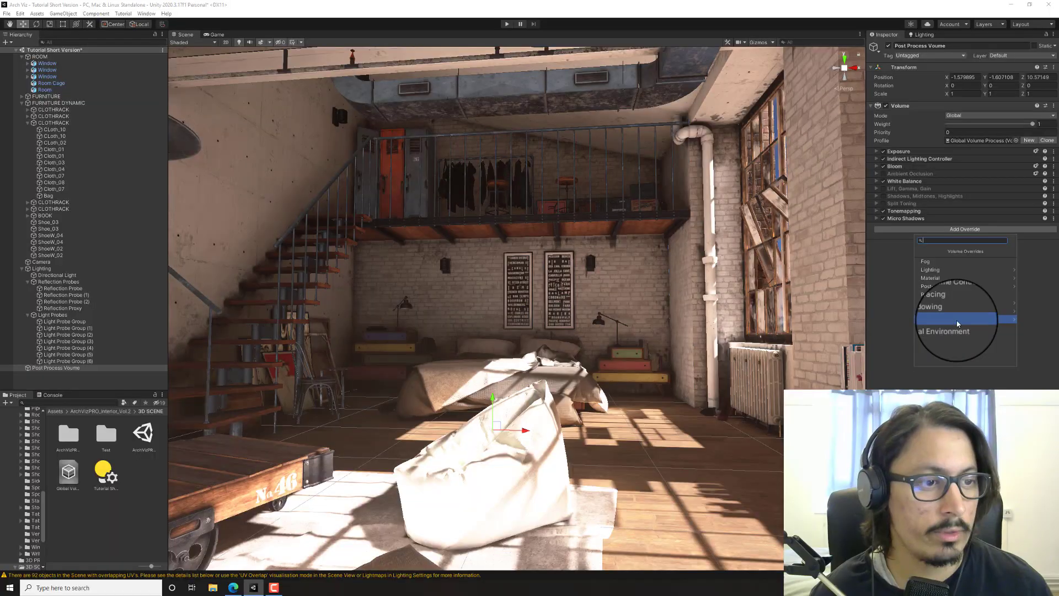
pyautogui.click(960, 317)
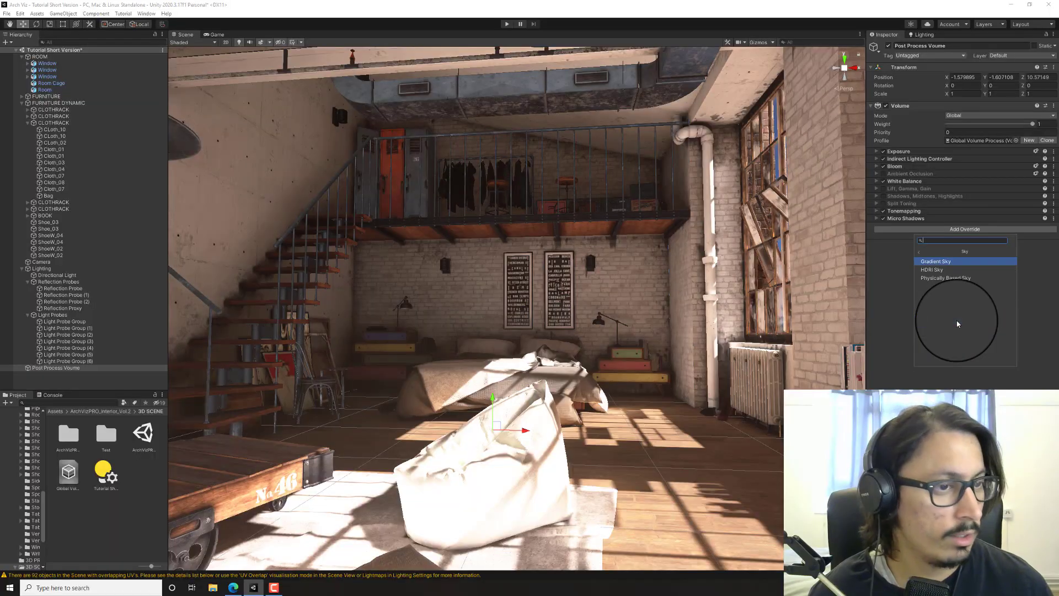
pyautogui.click(952, 271)
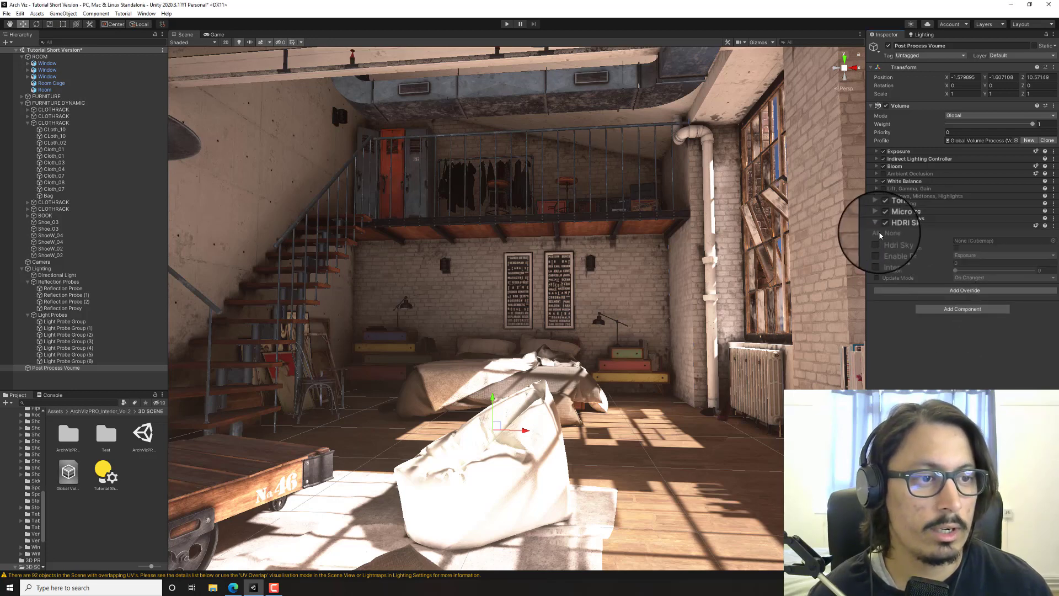
# - Add a Visual Environment override with its parameters enabled and set the sky type to HDRI Sky
pyautogui.click(945, 292)
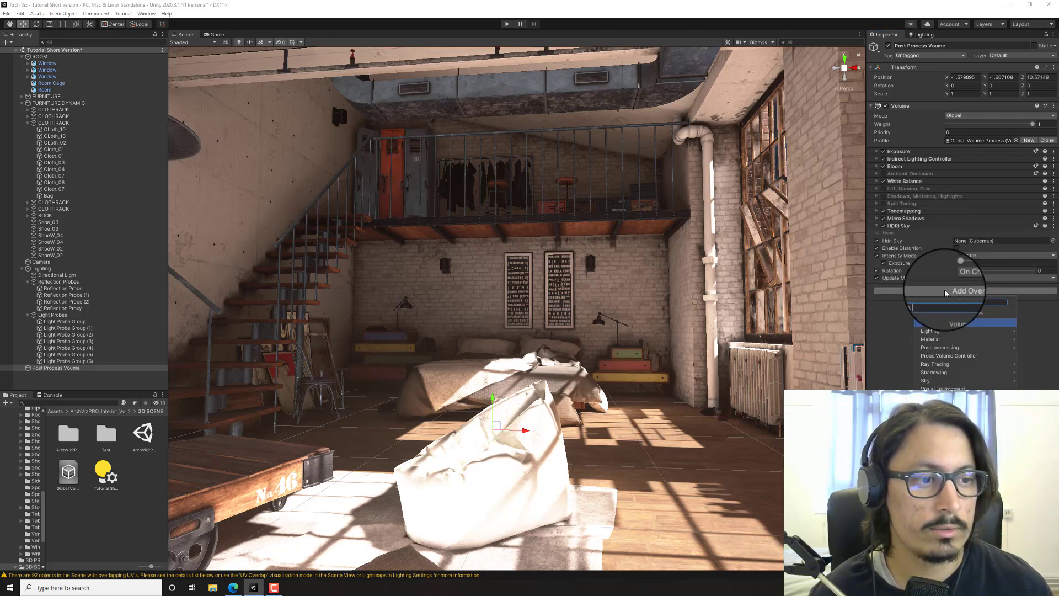
pyautogui.click(944, 388)
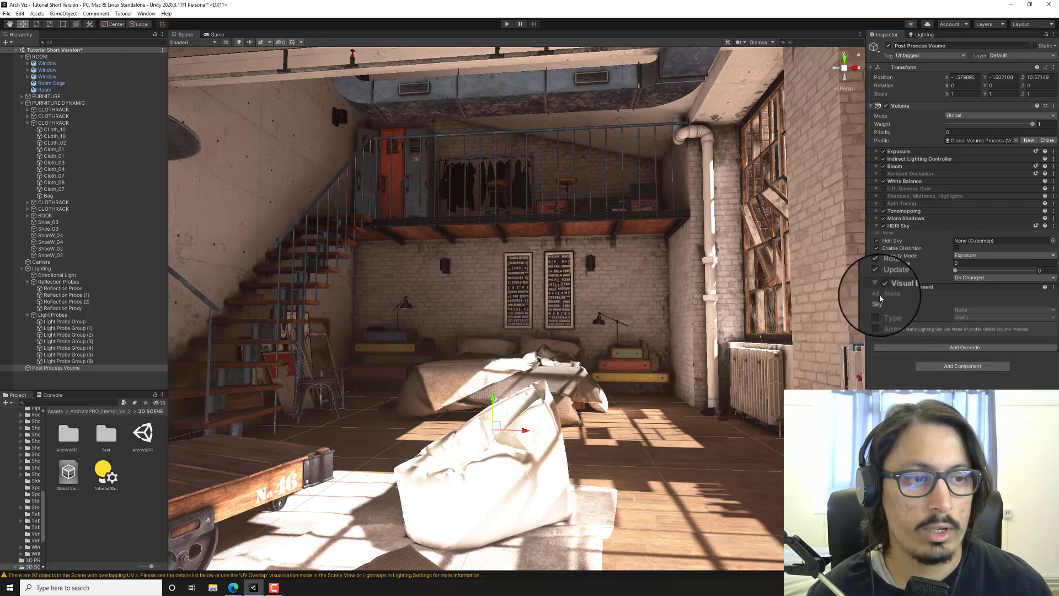
pyautogui.click(989, 310)
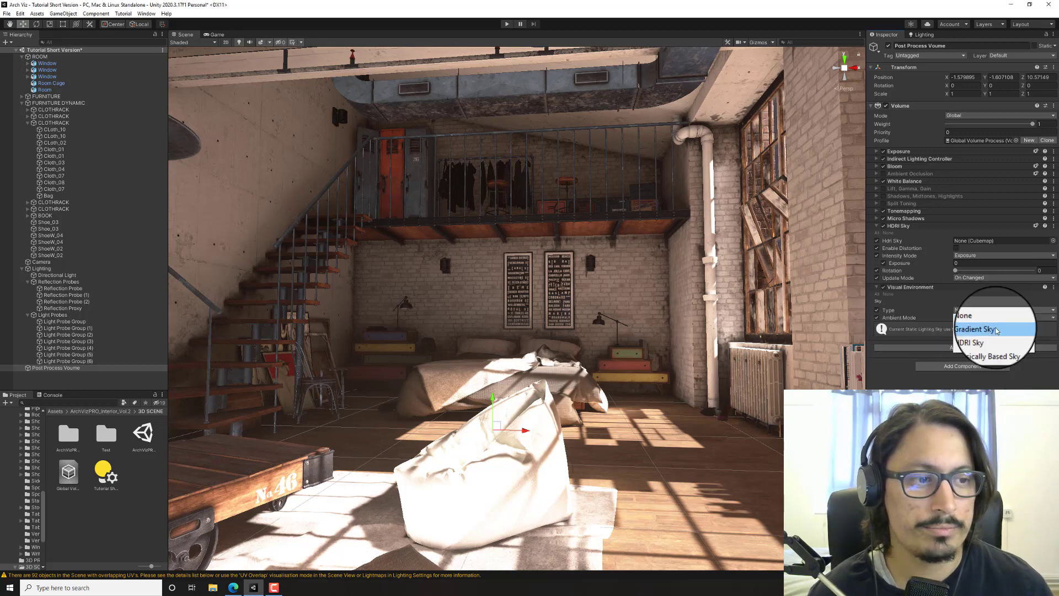
pyautogui.click(995, 338)
# - Set the HDRI Sky exposure to 6.16 and assign the Morning&Day cubemap as the sky
pyautogui.press('s')
pyautogui.moveTo(682, 260); pyautogui.dragTo(745, 320, button='right')
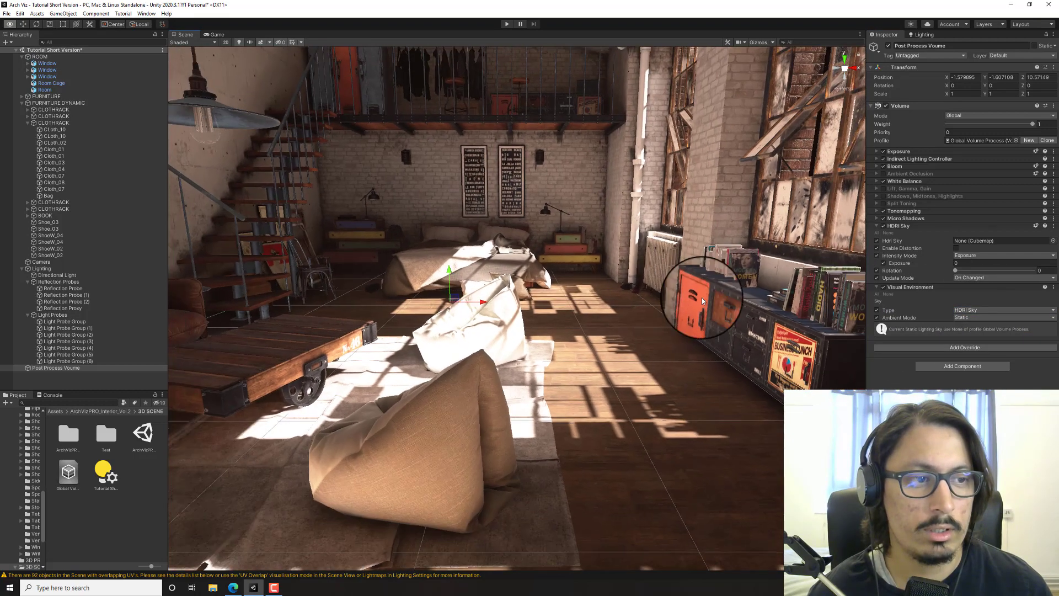
pyautogui.moveTo(909, 265); pyautogui.dragTo(996, 260)
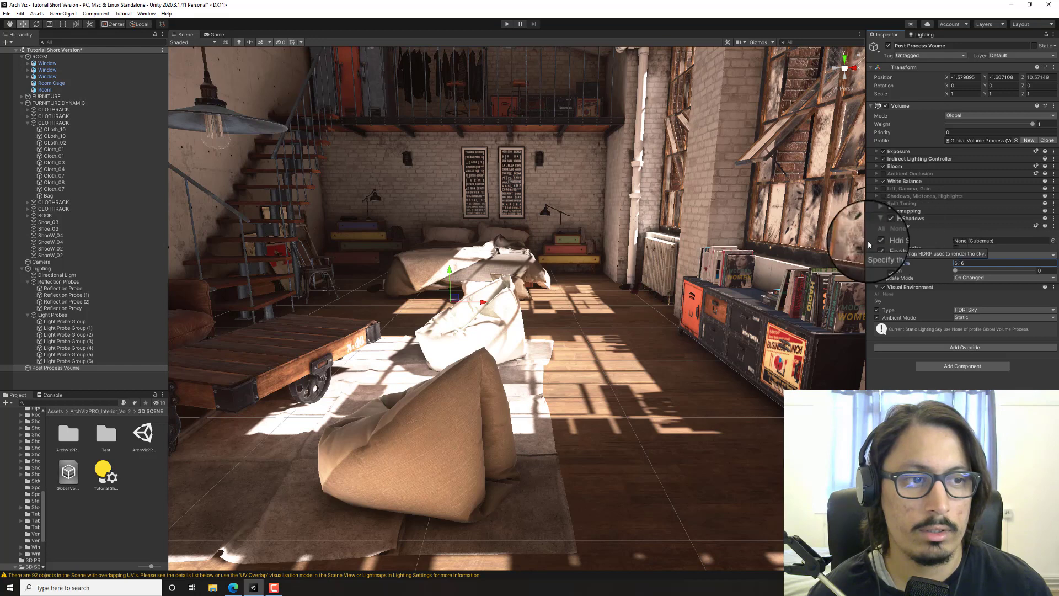
pyautogui.click(1053, 241)
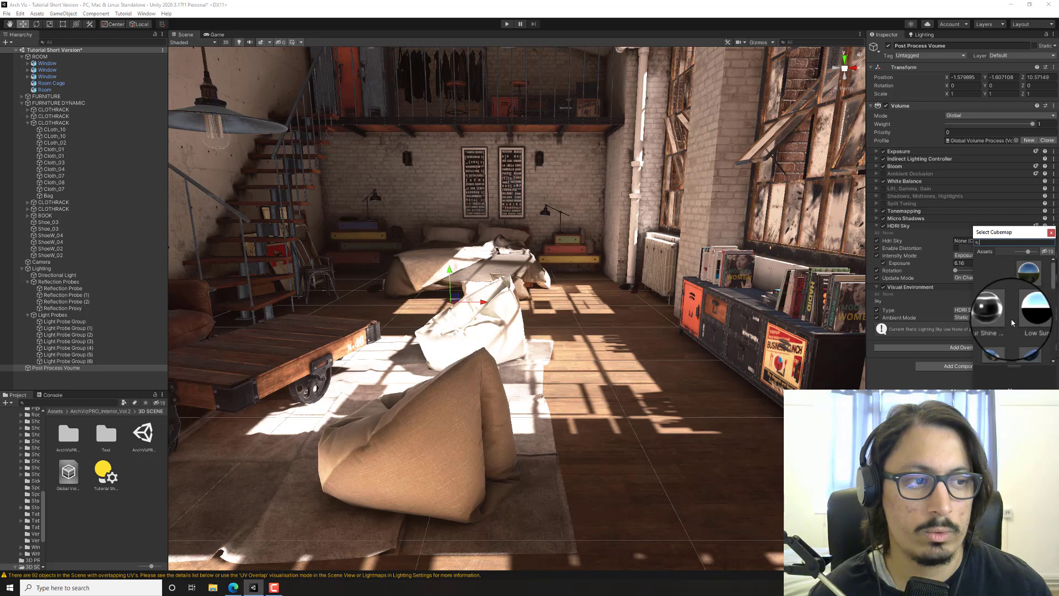
pyautogui.scroll(-1, 1012, 322)
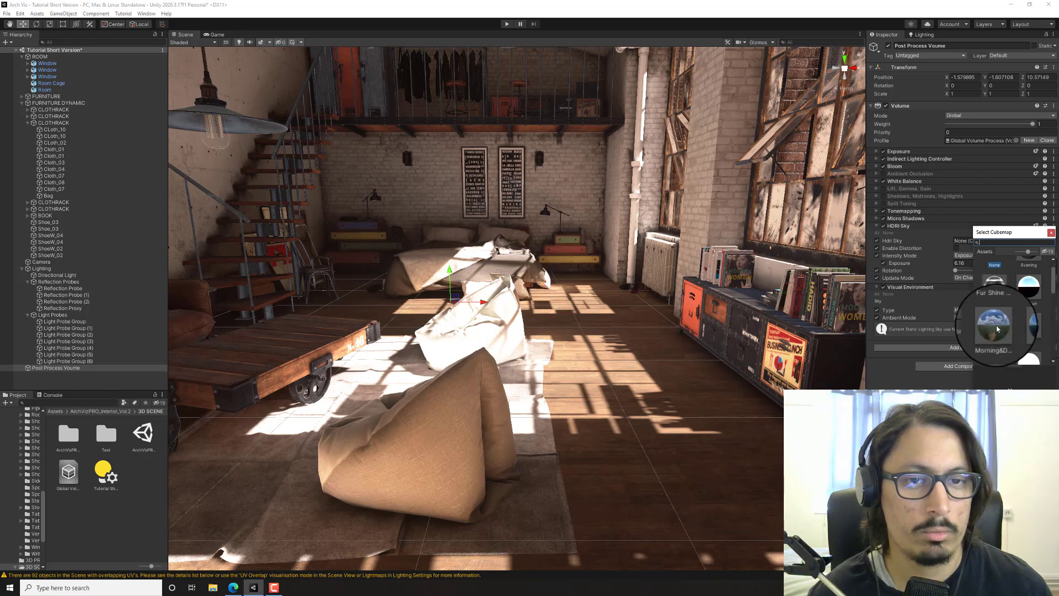
pyautogui.doubleClick(997, 329)
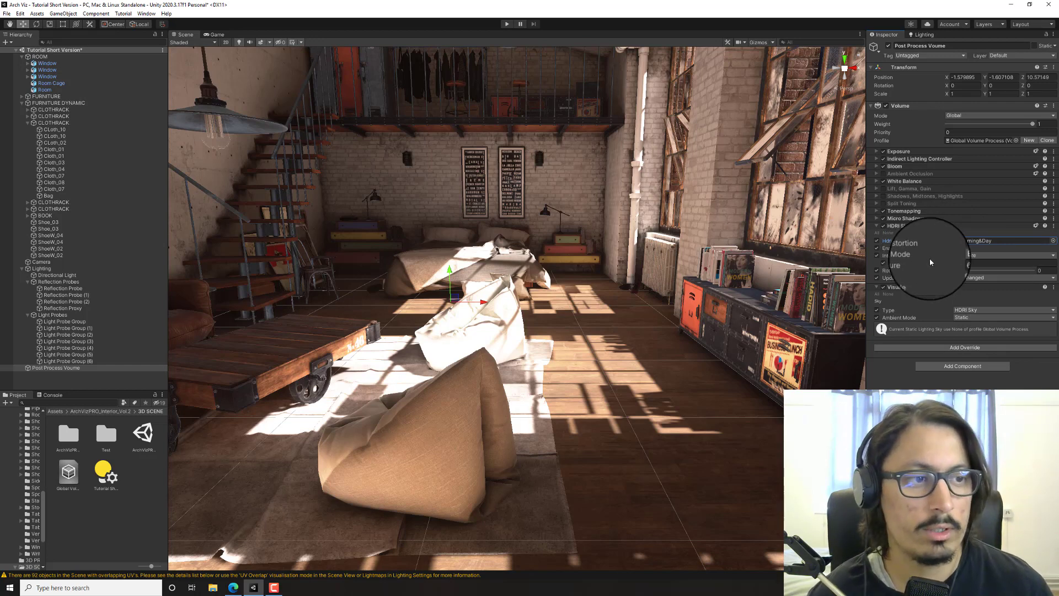
# - Raise the HDRI Sky exposure to 13.36, judging the sky through the windows
pyautogui.moveTo(910, 264); pyautogui.dragTo(1007, 270)
pyautogui.moveTo(721, 330); pyautogui.dragTo(764, 303, button='right')
pyautogui.moveTo(903, 264)
pyautogui.mouseDown()
pyautogui.moveTo(875, 268)
pyautogui.moveTo(903, 270)
pyautogui.mouseUp()
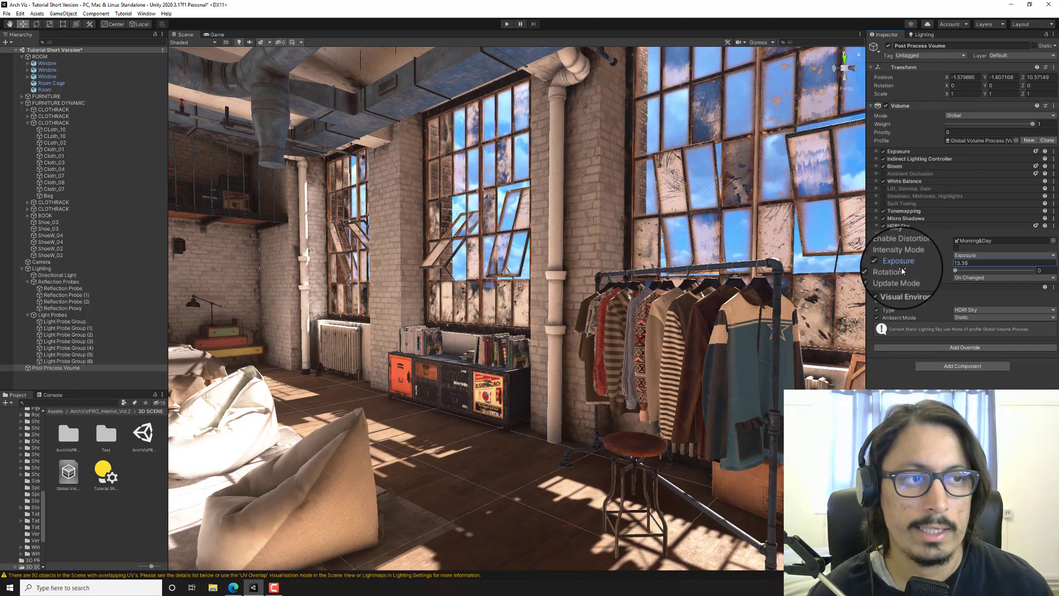
# - Turn off Exposure, Indirect Lighting Controller, Bloom and White Balance, and remove Ambient Occlusion, Lift Gamma Gain, Shadows Midtones Highlights and Split Toning
pyautogui.click(883, 159)
pyautogui.click(883, 166)
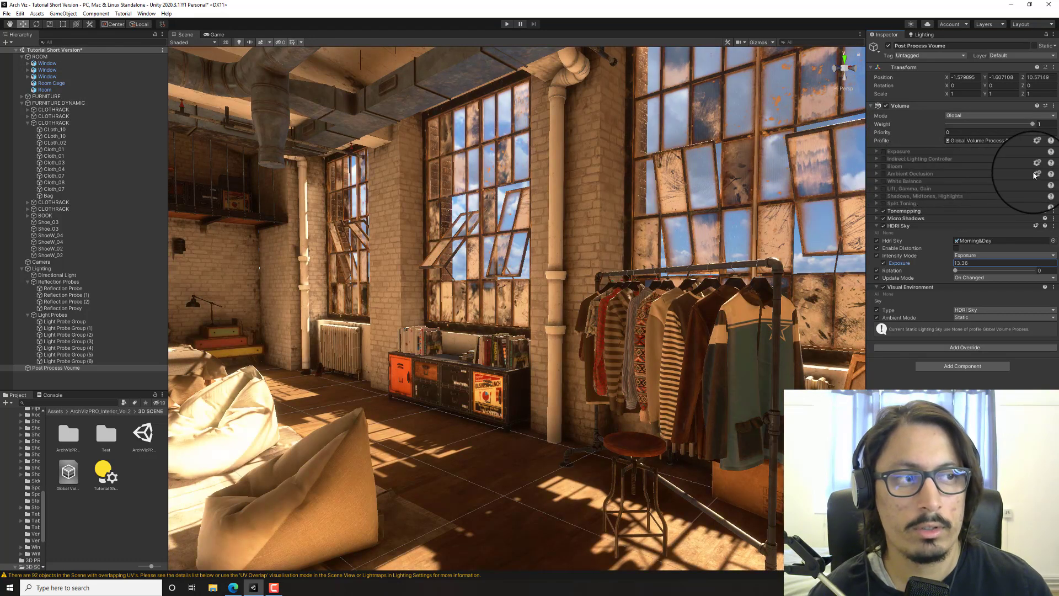
pyautogui.click(1054, 175)
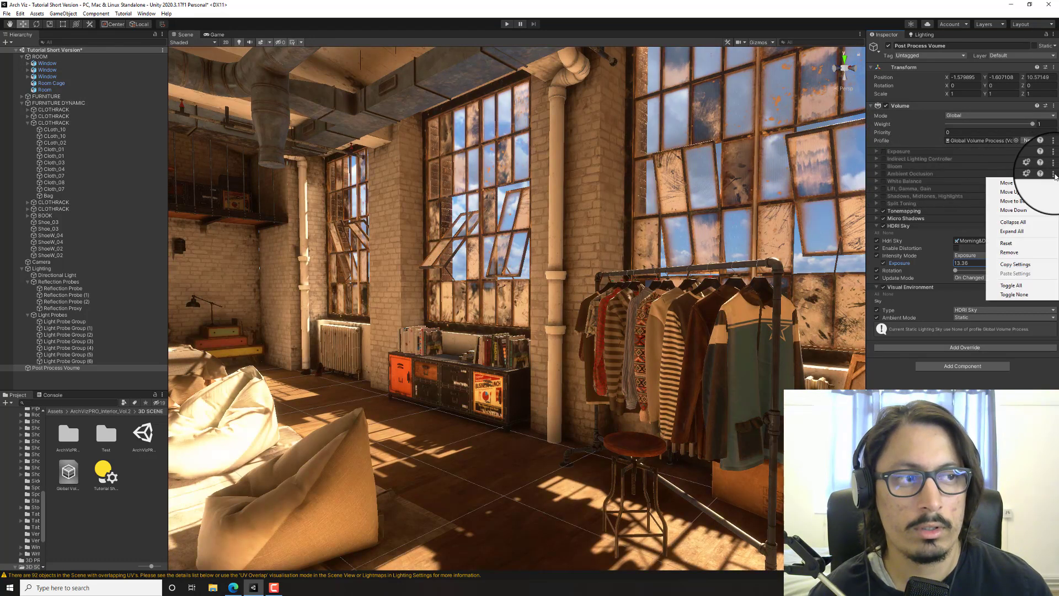
pyautogui.click(1013, 250)
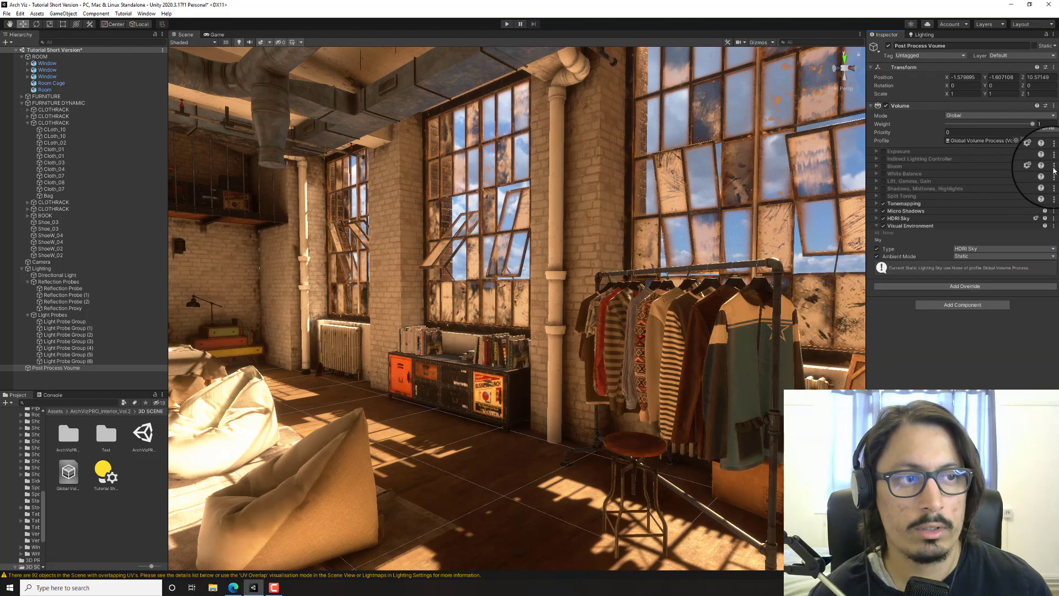
pyautogui.click(1053, 184)
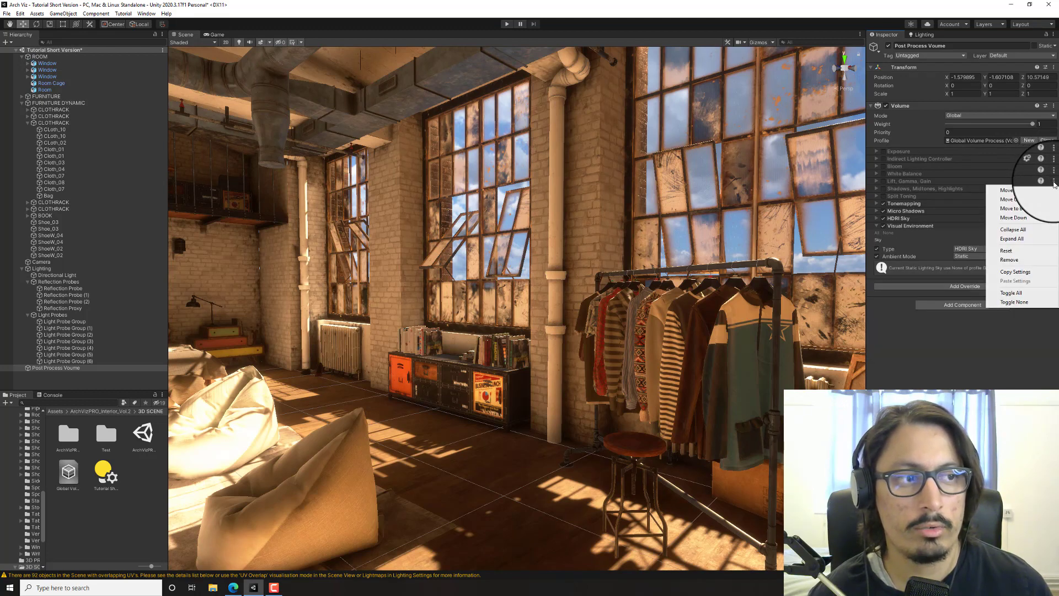
pyautogui.click(1029, 262)
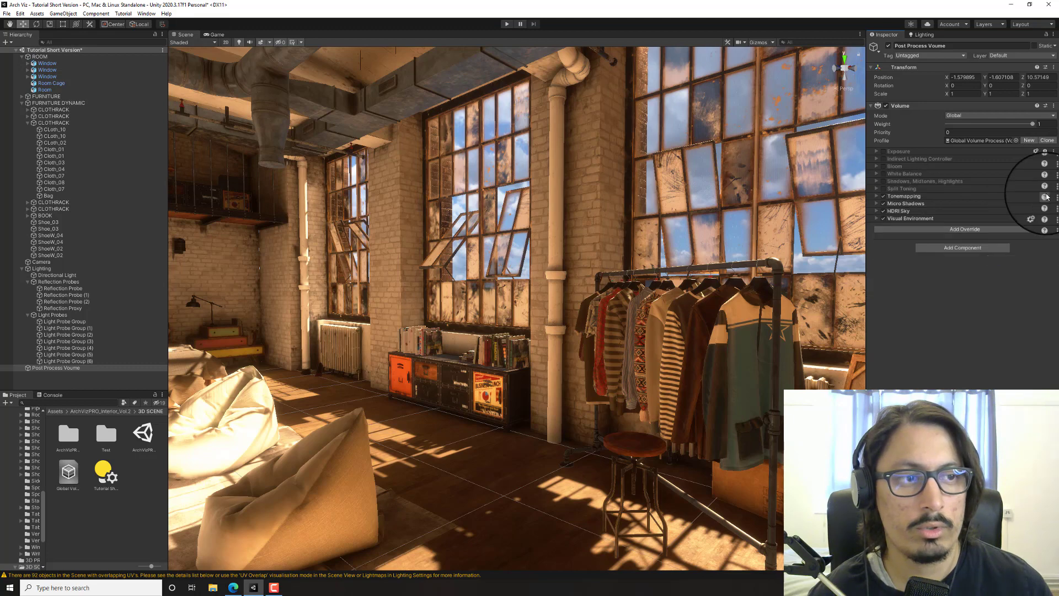
pyautogui.click(1052, 184)
pyautogui.click(1028, 261)
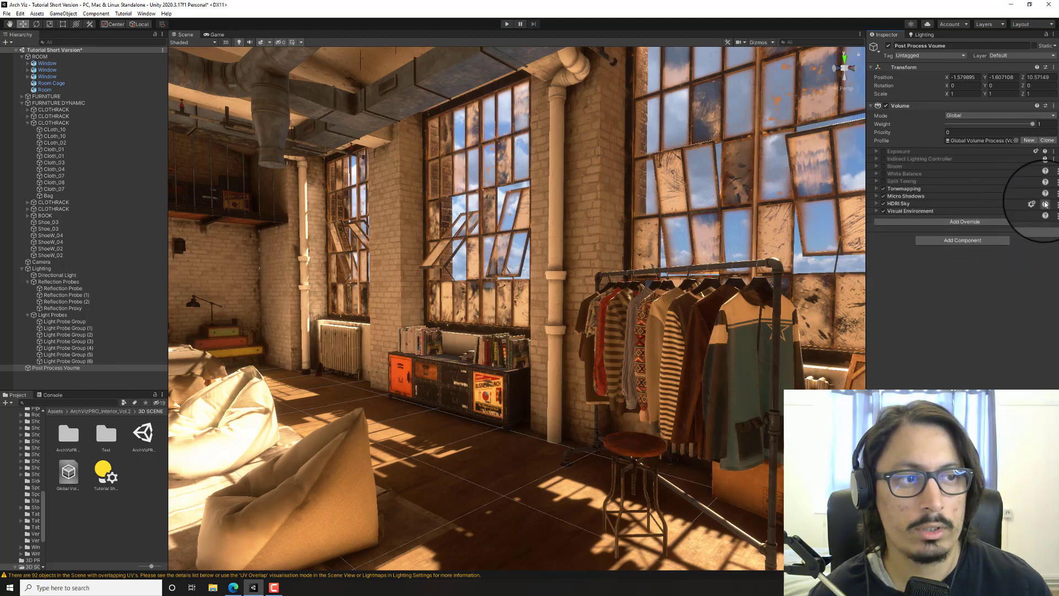
pyautogui.click(1054, 183)
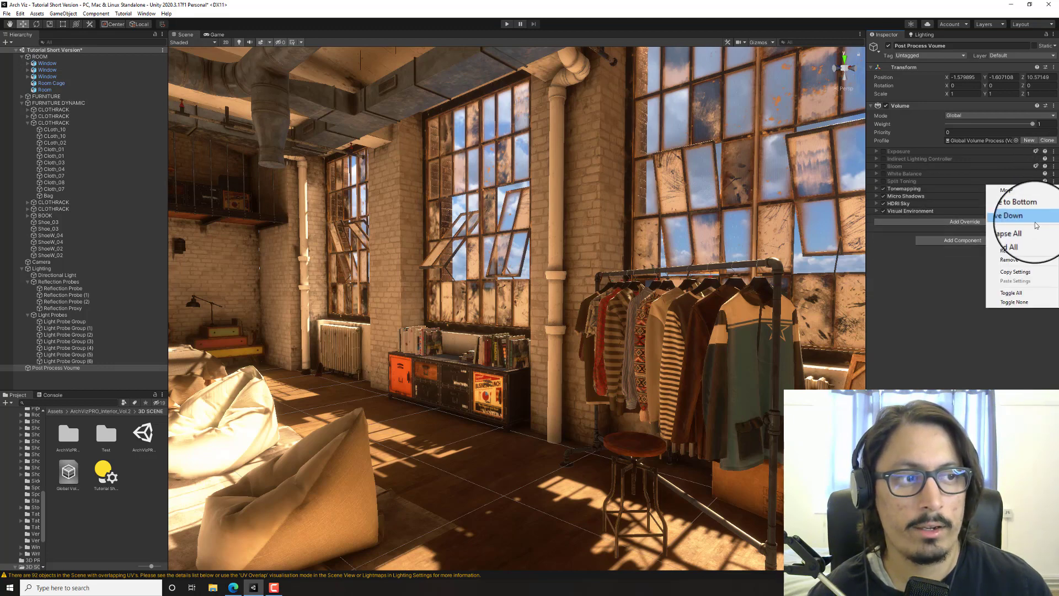
pyautogui.click(1026, 261)
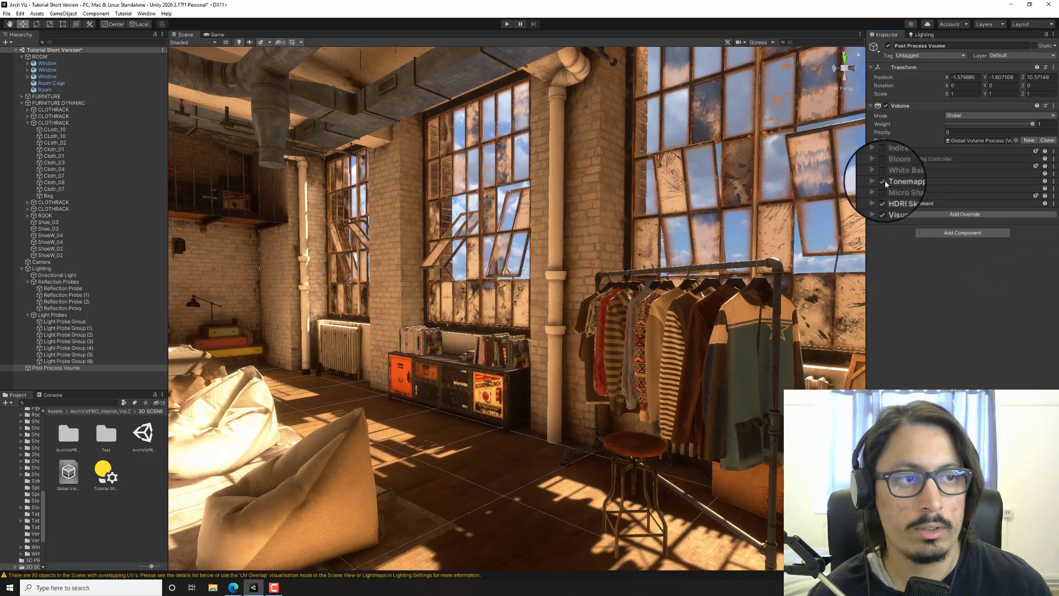
# - Turn off Tonemapping and Micro Shadows, and raise the HDRI Sky exposure to 25.9
pyautogui.click(883, 181)
pyautogui.press('f')
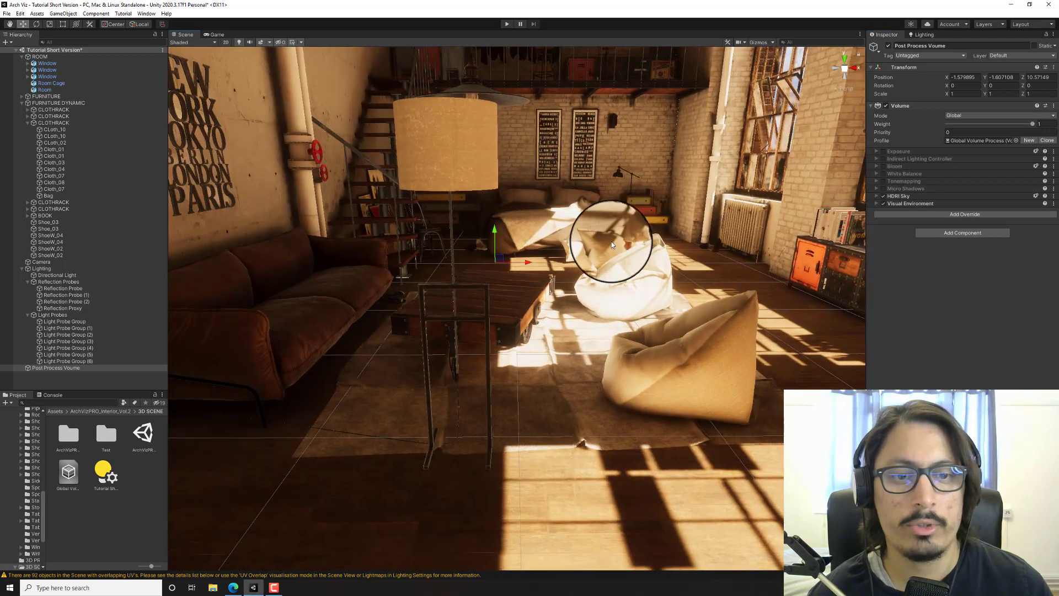
pyautogui.click(876, 204)
pyautogui.click(875, 193)
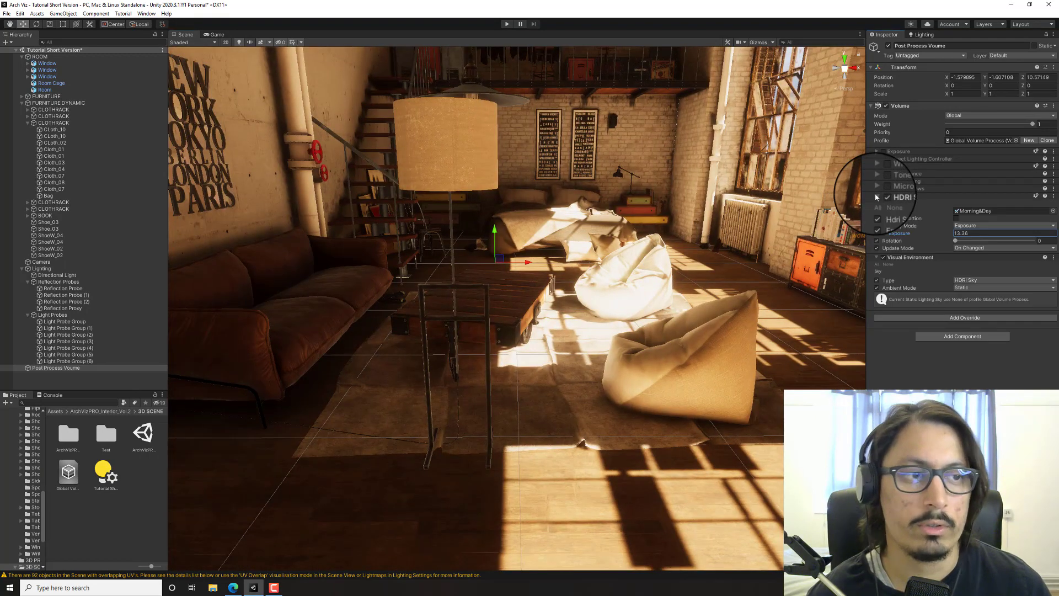
pyautogui.moveTo(909, 233); pyautogui.dragTo(954, 233)
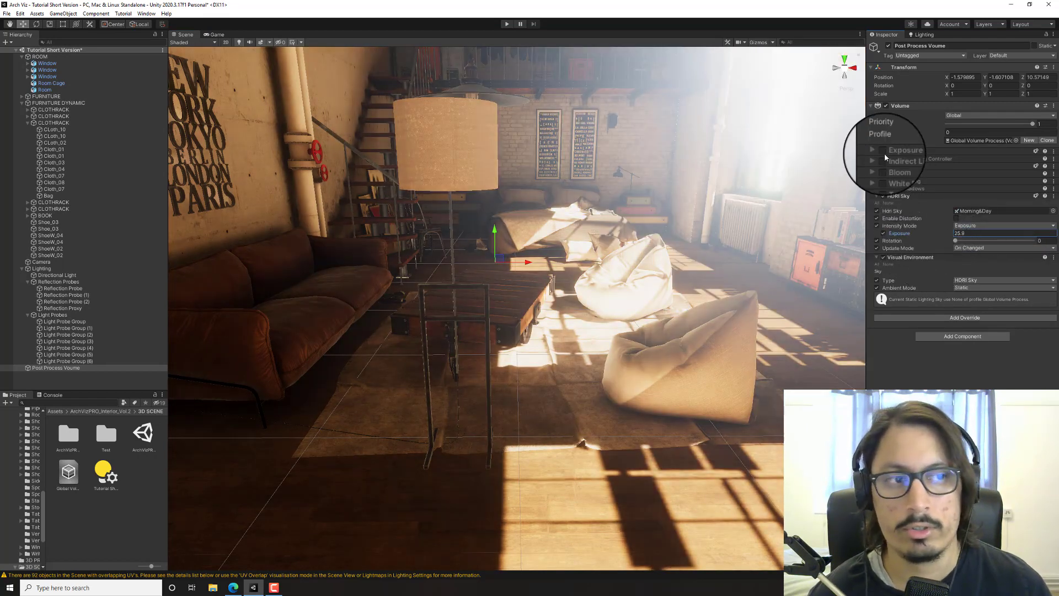
# - Turn the Exposure, Indirect Lighting Controller, Bloom, White Balance, Tonemapping and Micro Shadows overrides back on
pyautogui.click(884, 153)
pyautogui.click(885, 160)
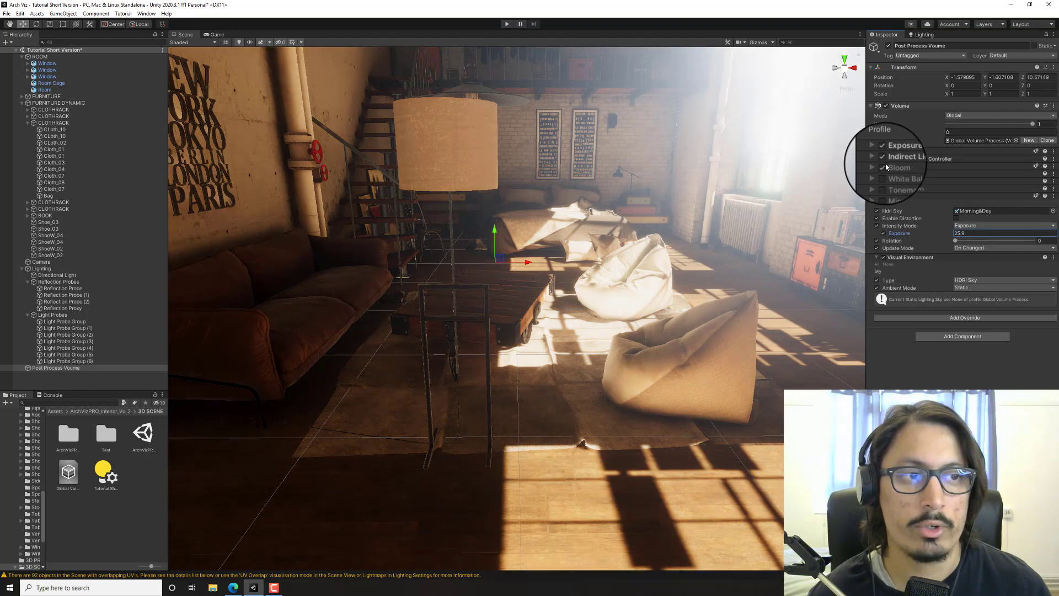
pyautogui.click(885, 166)
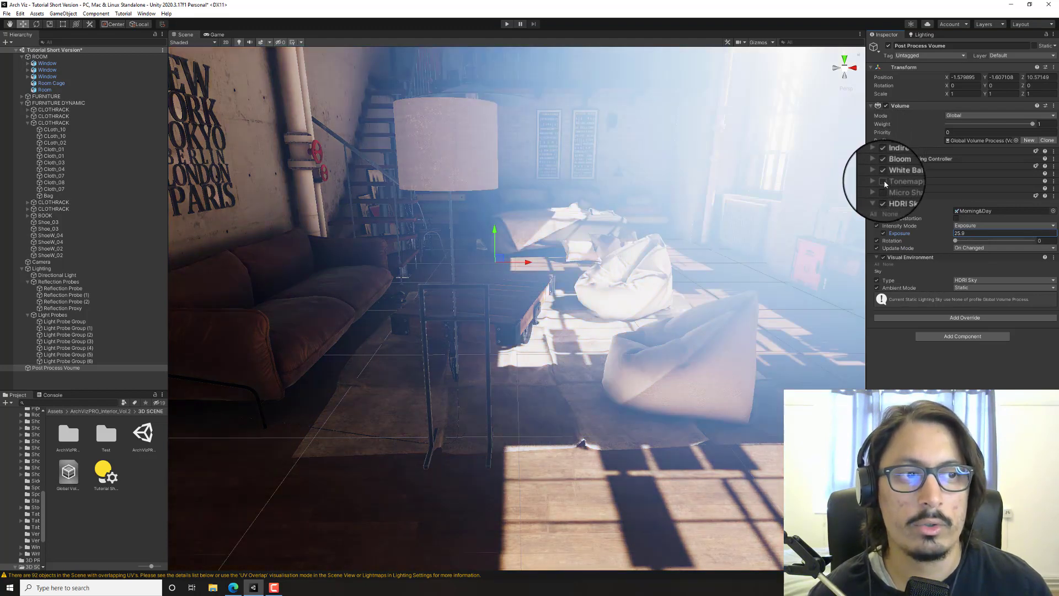
pyautogui.click(885, 174)
pyautogui.click(886, 181)
pyautogui.click(885, 188)
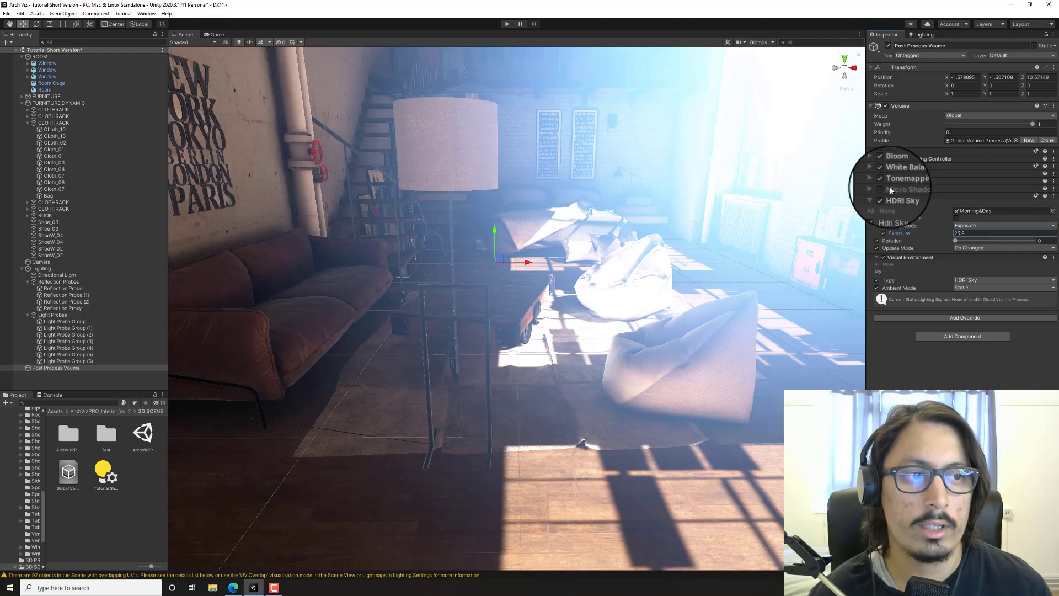
# - Lower the HDRI Sky exposure to 12.2, judging the sky from outside the room
pyautogui.moveTo(682, 222); pyautogui.dragTo(573, 190, button='right')
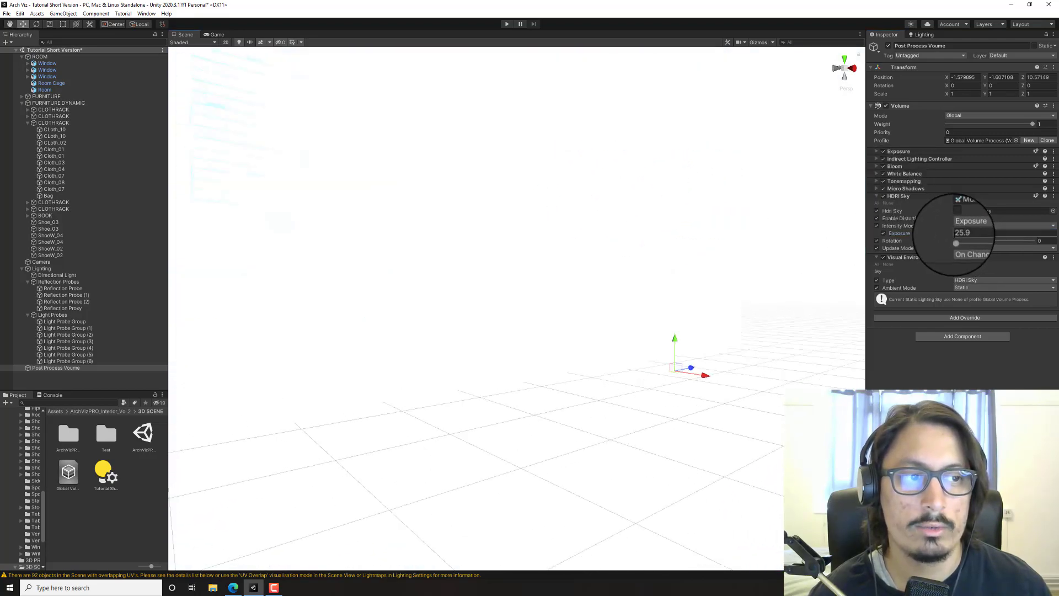
pyautogui.moveTo(912, 235); pyautogui.dragTo(867, 238)
pyautogui.moveTo(762, 288); pyautogui.dragTo(860, 260, button='right')
pyautogui.click(903, 236)
pyautogui.moveTo(903, 236); pyautogui.dragTo(896, 237)
pyautogui.moveTo(838, 262)
pyautogui.mouseDown(button='right')
pyautogui.moveTo(794, 284)
pyautogui.moveTo(827, 276)
pyautogui.mouseUp(button='right')
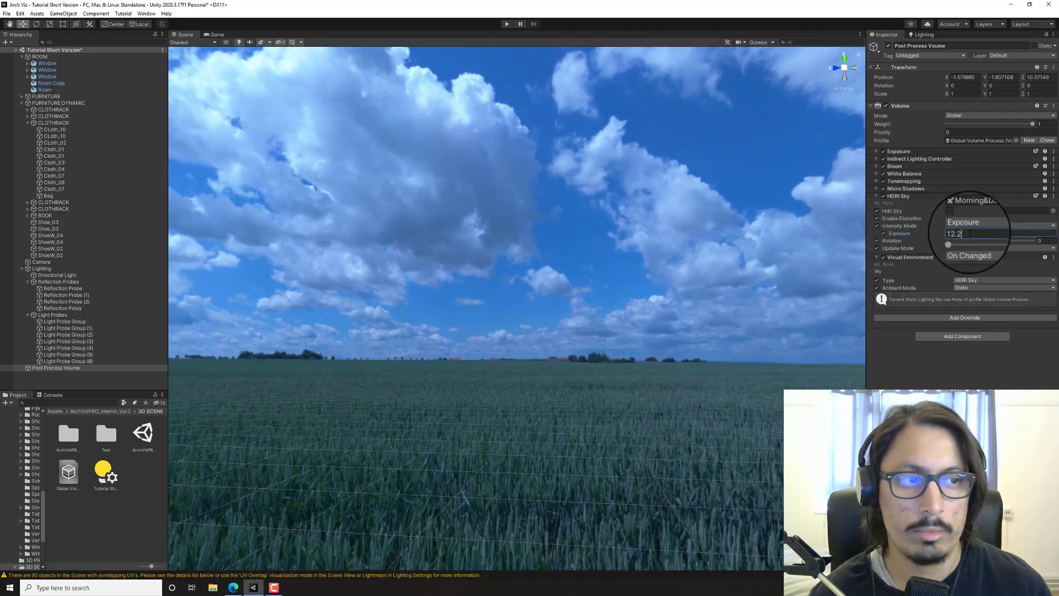
# - Adjust the HDRI Sky exposure, trying 16 and settling on 12.8
pyautogui.write('16')
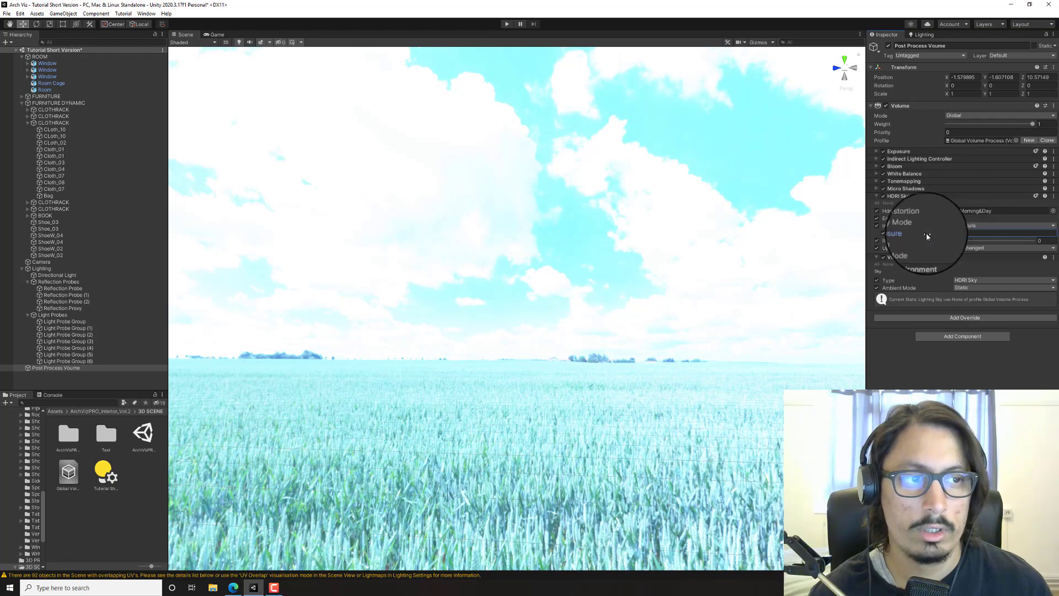
pyautogui.moveTo(924, 235); pyautogui.dragTo(908, 233)
pyautogui.moveTo(750, 275); pyautogui.dragTo(549, 305, button='right')
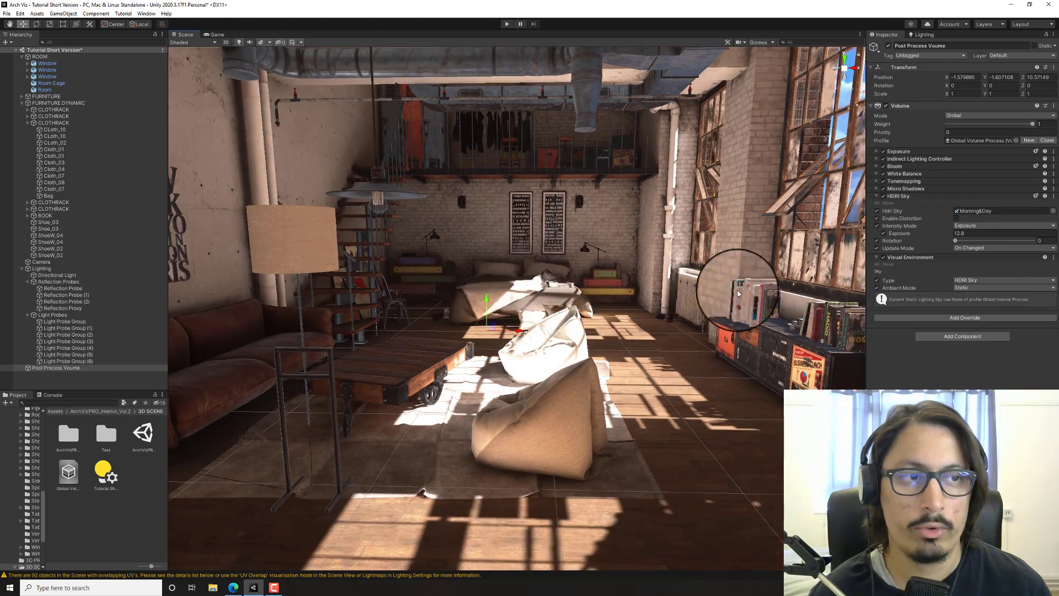
# - Review the Exposure override's modes while keeping Fixed, and switch the Visual Environment's ambient mode to Dynamic
pyautogui.click(877, 153)
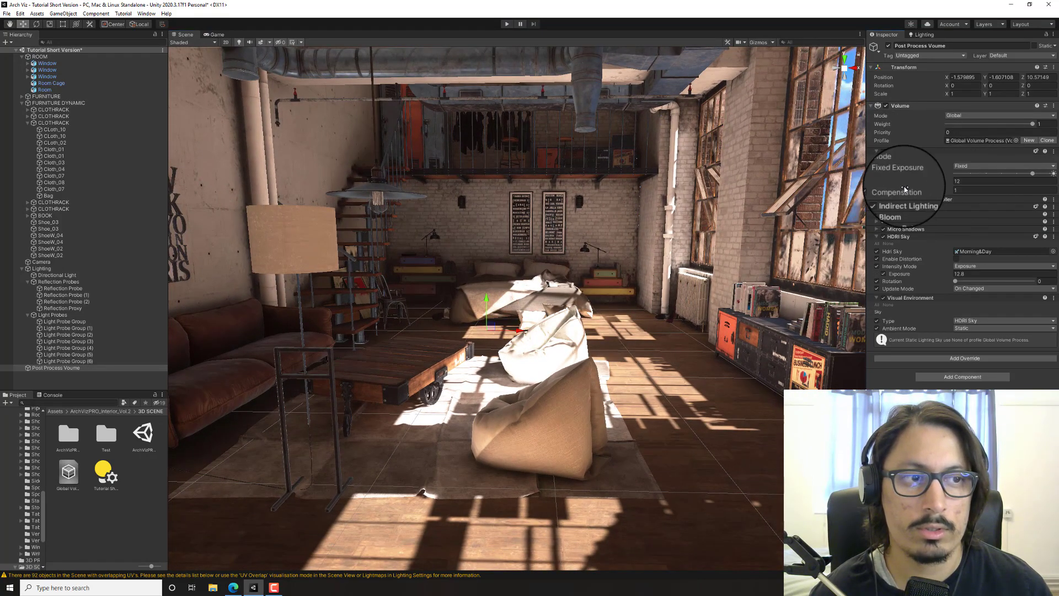
pyautogui.moveTo(905, 192)
pyautogui.mouseDown()
pyautogui.moveTo(938, 190)
pyautogui.moveTo(895, 193)
pyautogui.moveTo(909, 197)
pyautogui.mouseUp()
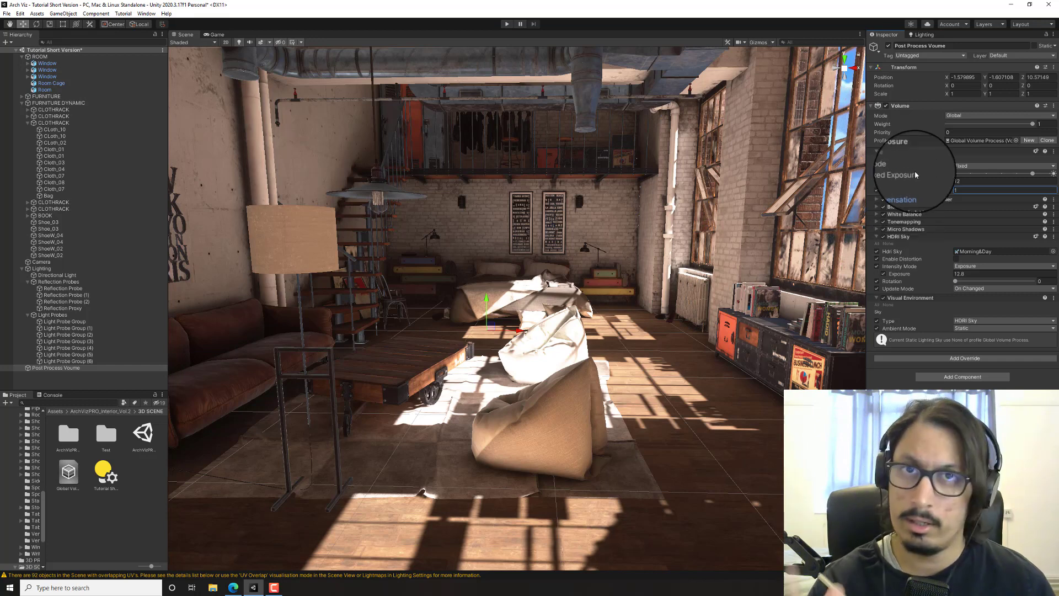
pyautogui.click(962, 166)
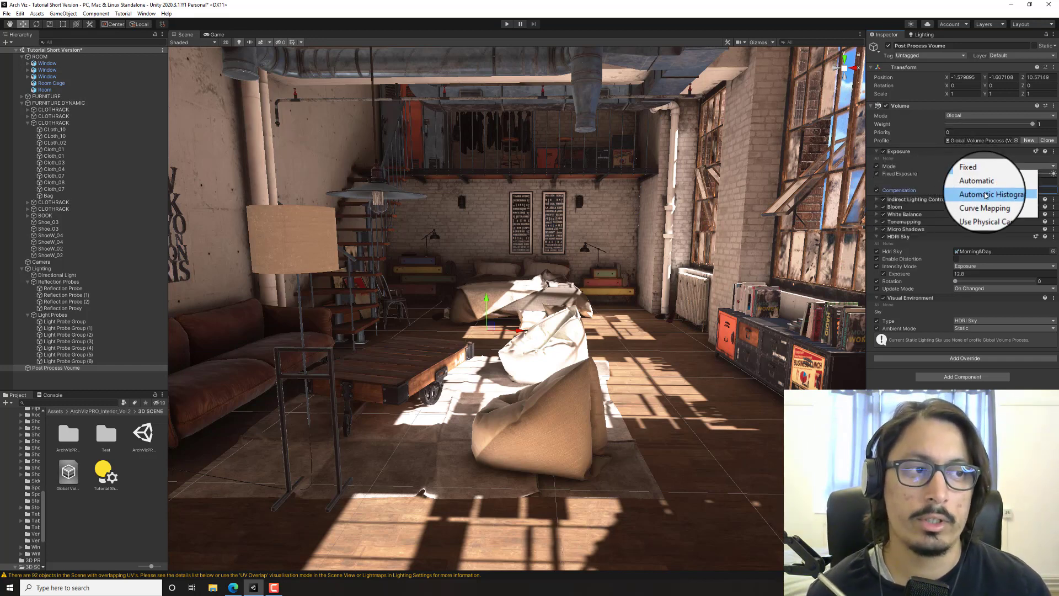
pyautogui.click(972, 161)
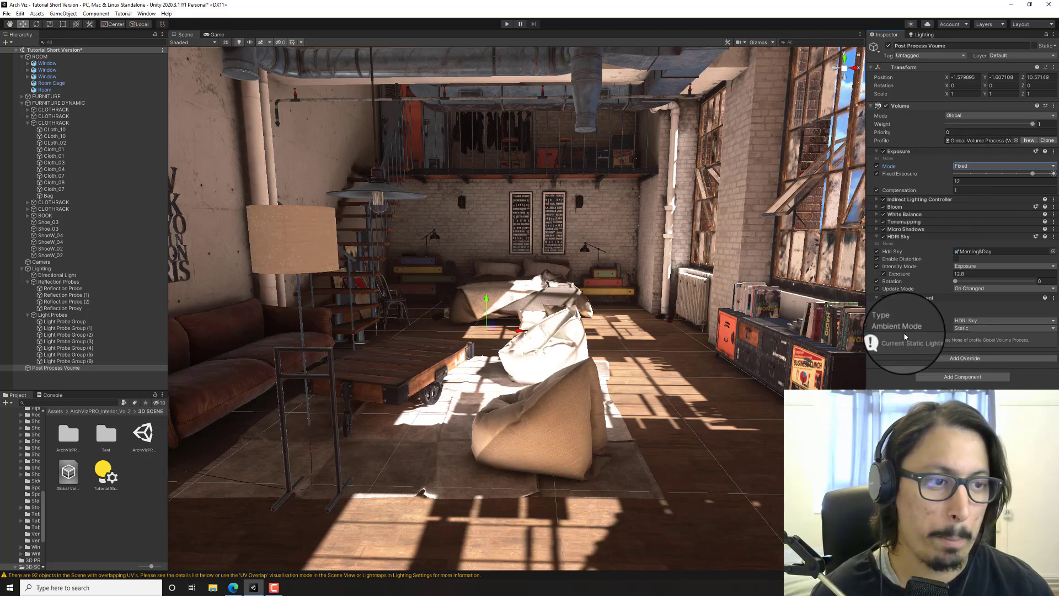
pyautogui.click(977, 356)
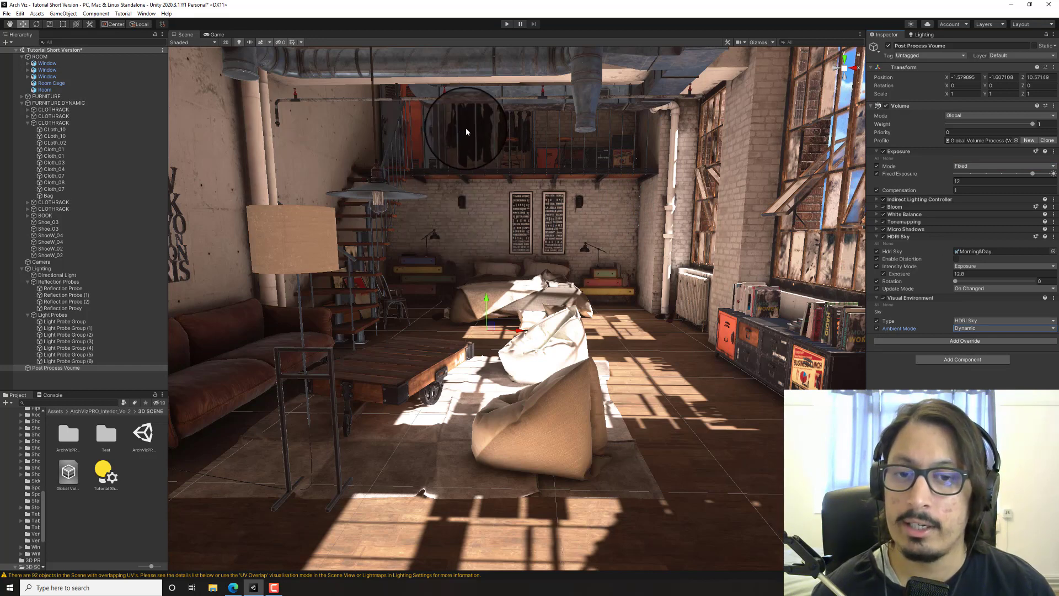
# - Deactivate all the light probe groups, save the scene and inspect how the dynamic furniture is lit without them
pyautogui.click(65, 348)
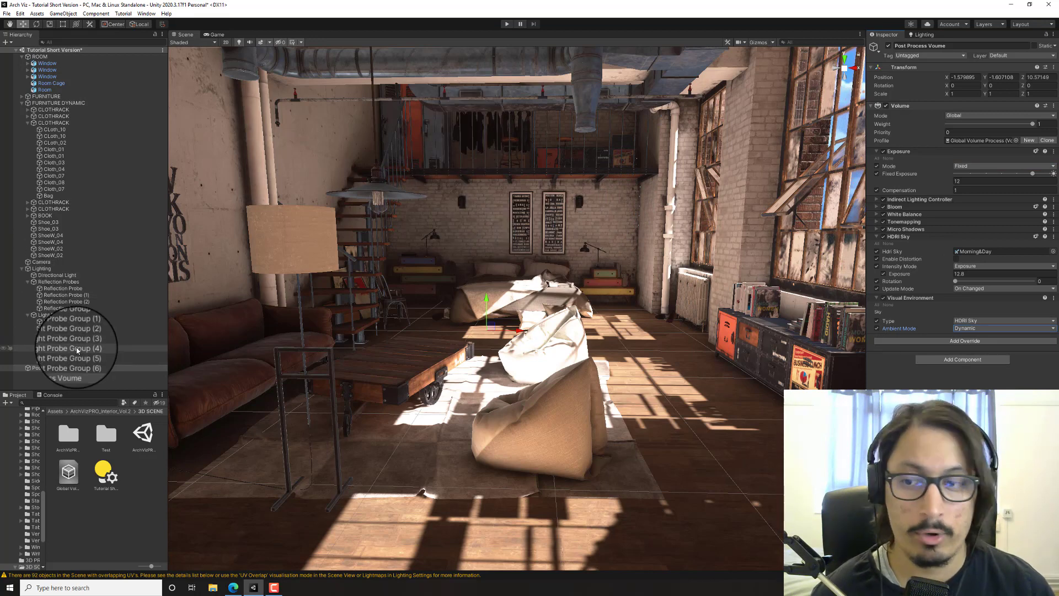
pyautogui.click(72, 315)
pyautogui.click(73, 321)
pyautogui.keyDown('shift'); pyautogui.click(82, 361); pyautogui.keyUp('shift')
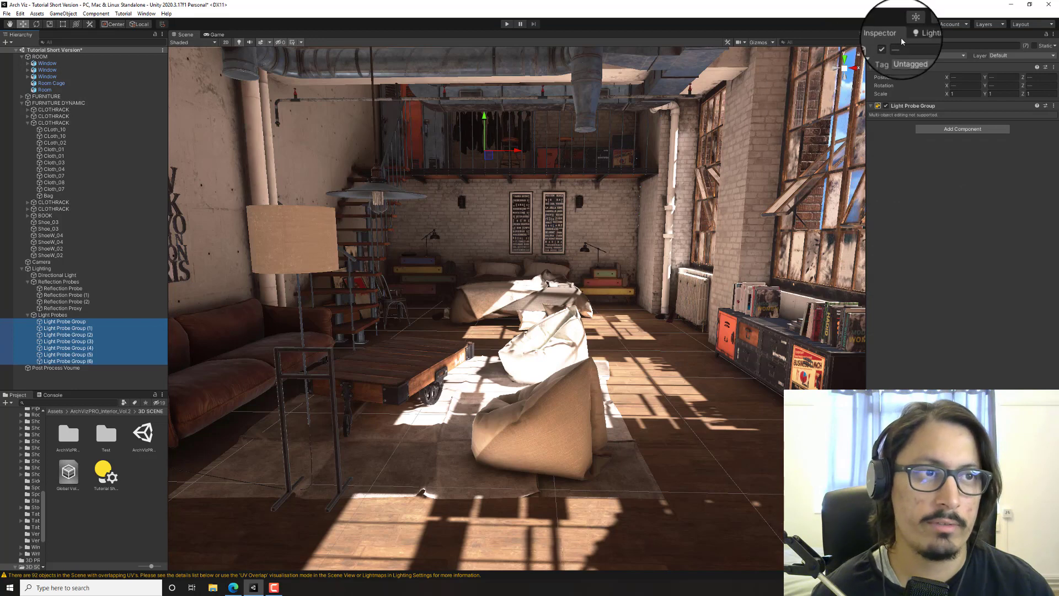
pyautogui.click(888, 45)
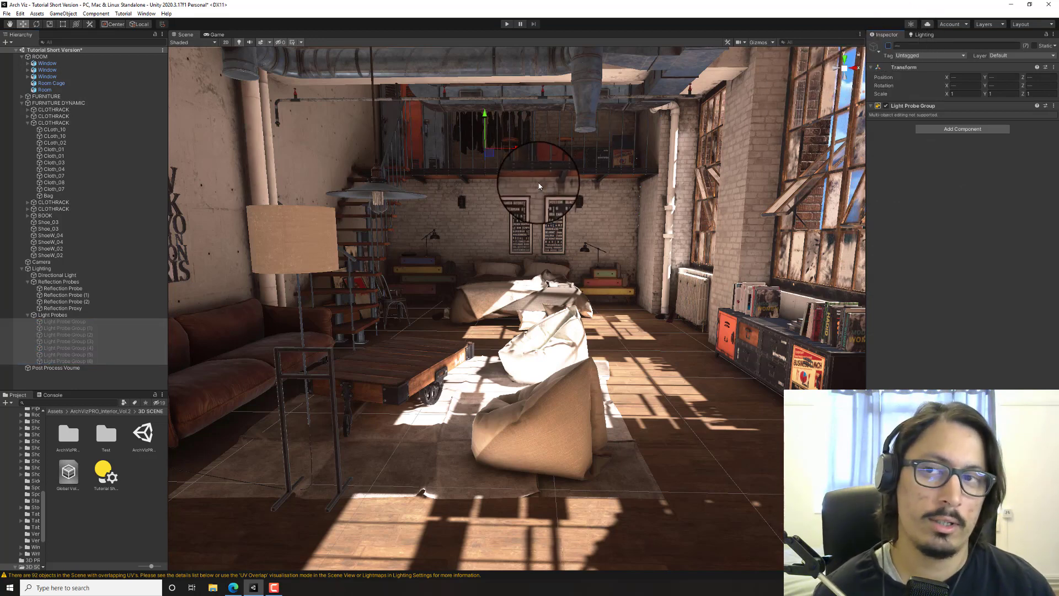
pyautogui.hotkey('ctrl', 's')
pyautogui.click(923, 34)
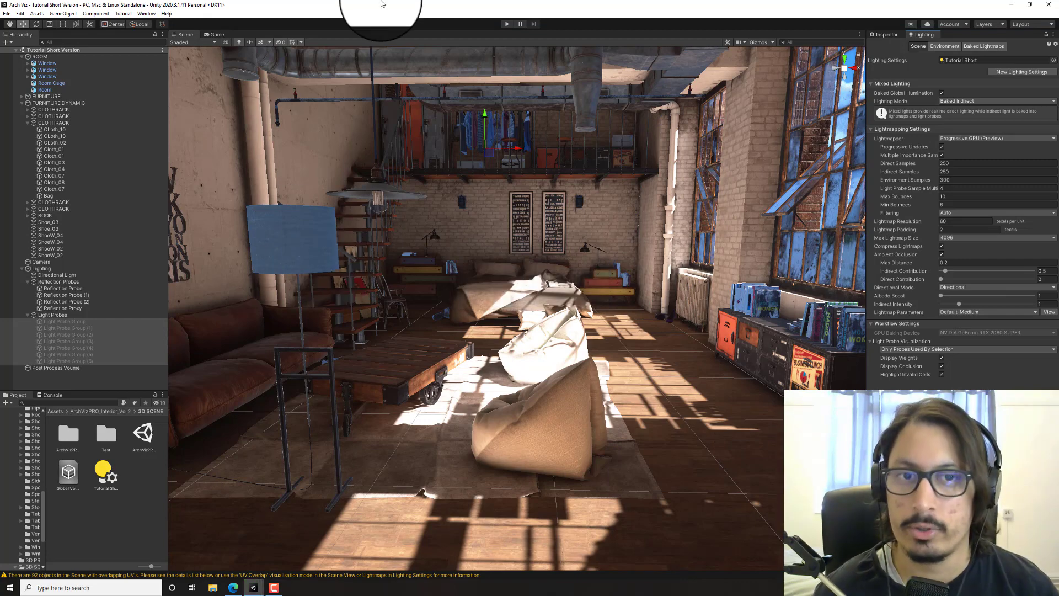
pyautogui.moveTo(315, 248); pyautogui.dragTo(511, 227, button='right')
pyautogui.moveTo(618, 130); pyautogui.dragTo(471, 146, button='right')
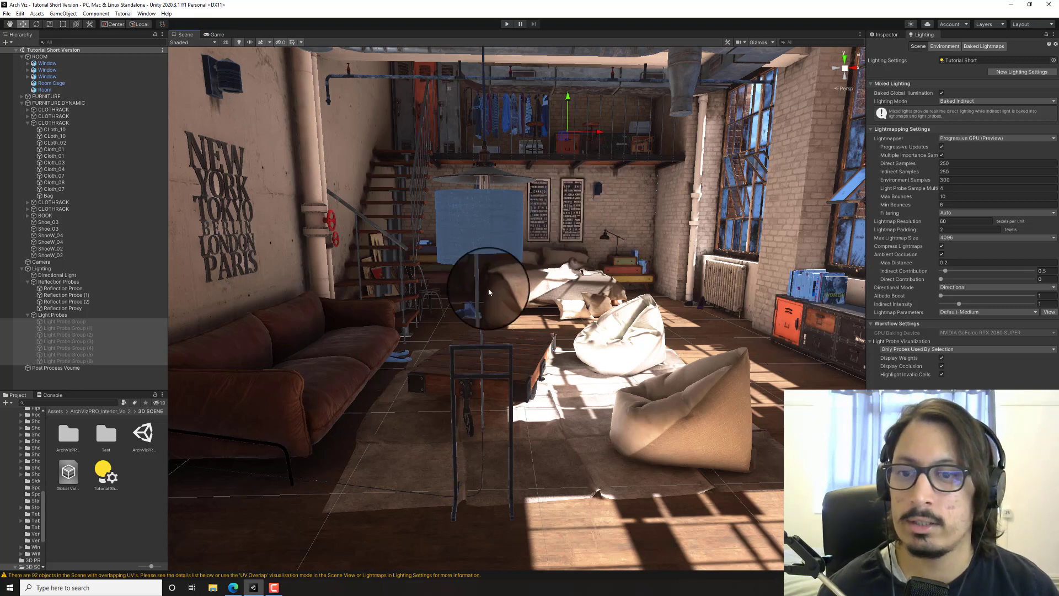
# - Reactivate all the light probe groups and return to the lighting settings
pyautogui.click(889, 35)
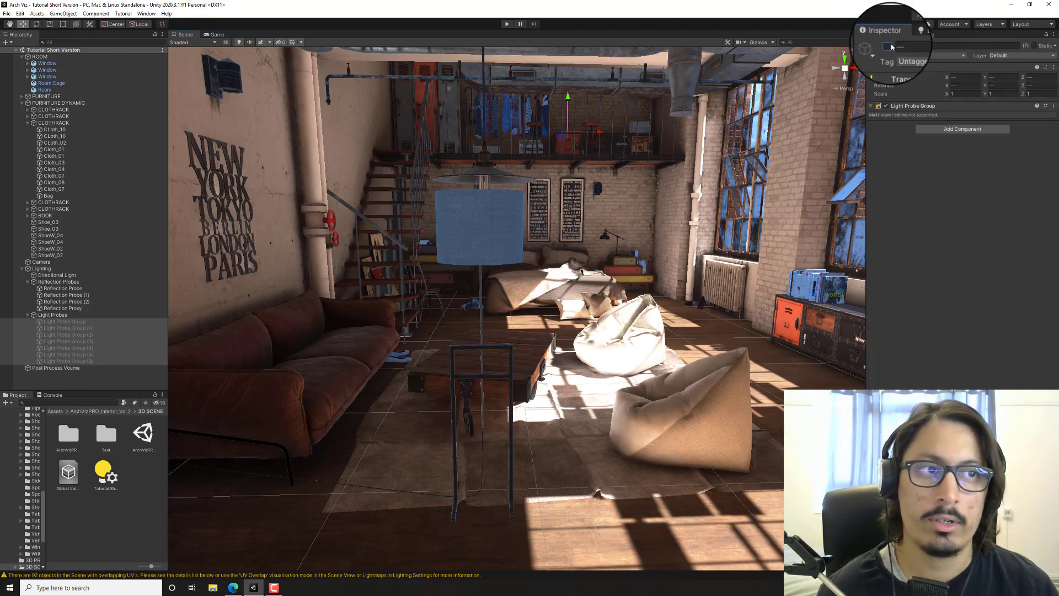
pyautogui.click(887, 46)
pyautogui.click(917, 34)
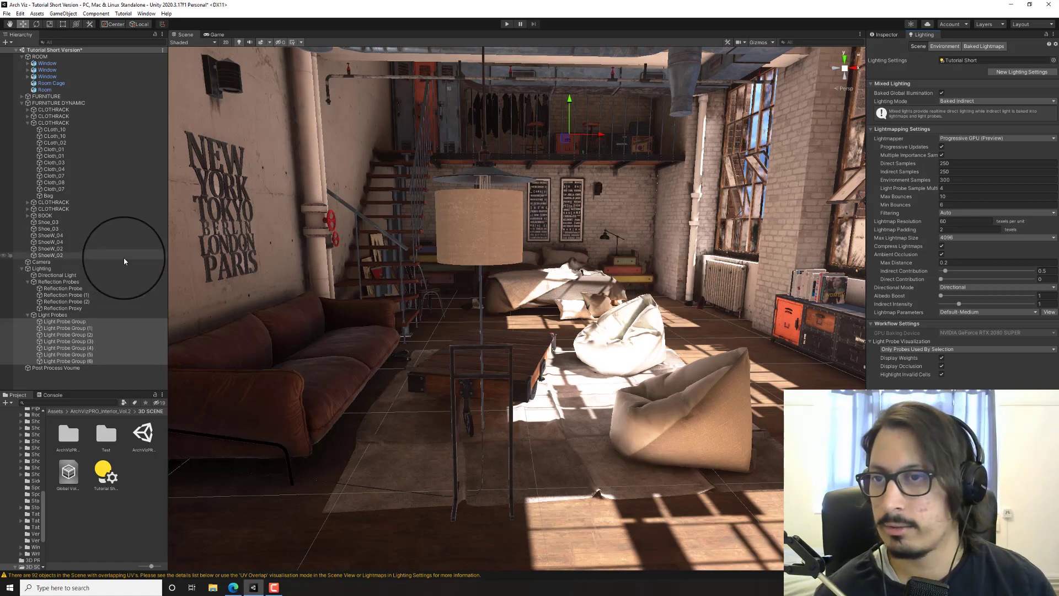
# - Rotate the Directional Light so the sunlight comes through the windows onto the bed and the back wall
pyautogui.moveTo(401, 234); pyautogui.dragTo(380, 187, button='right')
pyautogui.press('a')
pyautogui.keyDown('alt'); pyautogui.moveTo(381, 187); pyautogui.dragTo(397, 217); pyautogui.keyUp('alt')
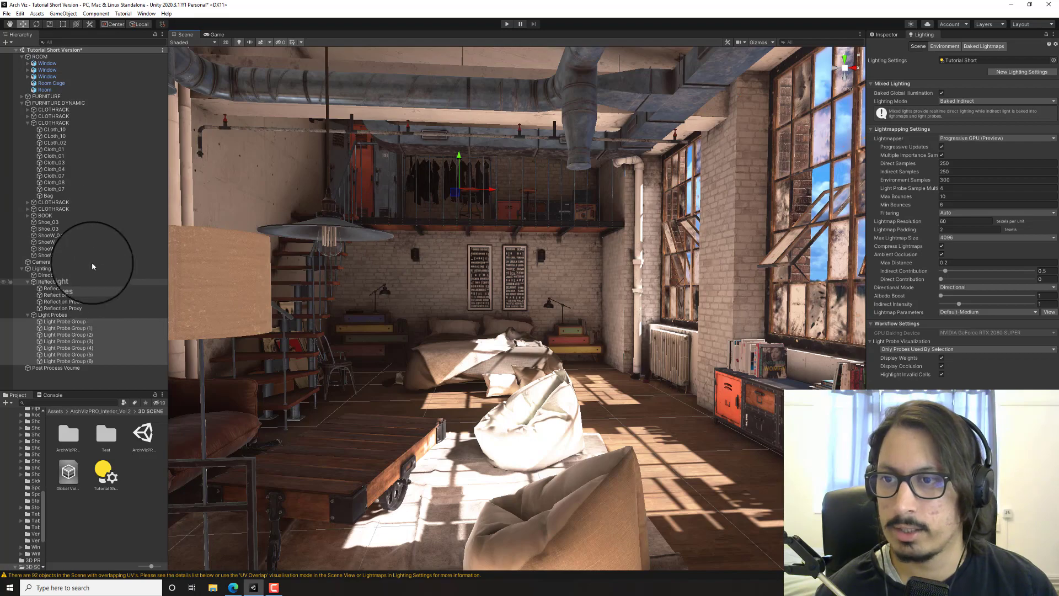
pyautogui.click(36, 275)
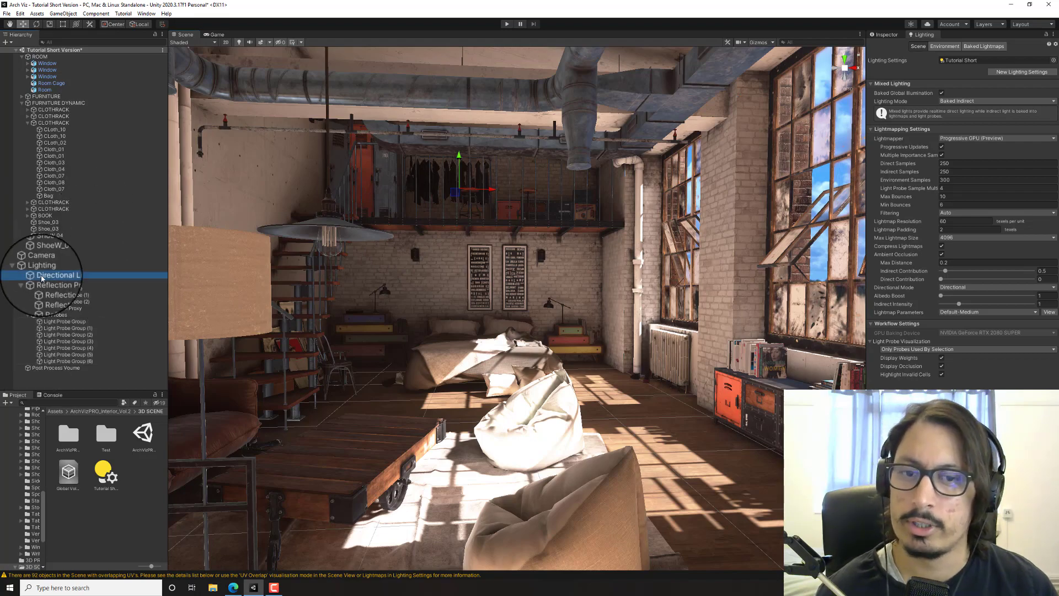
pyautogui.moveTo(433, 249); pyautogui.dragTo(601, 250, button='right')
pyautogui.press('e')
pyautogui.moveTo(750, 217); pyautogui.dragTo(662, 246)
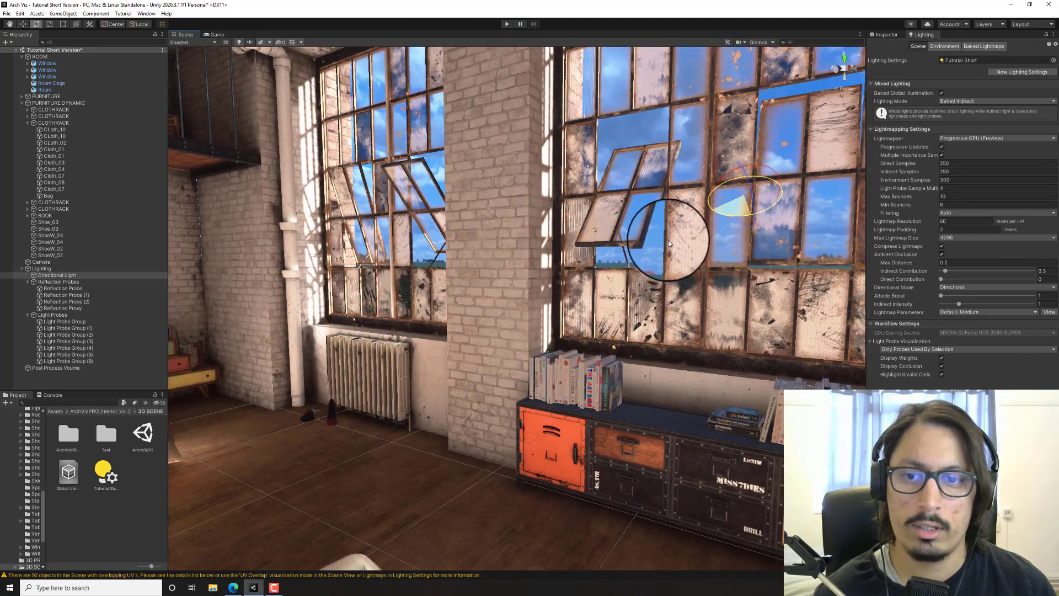
pyautogui.moveTo(660, 246); pyautogui.dragTo(711, 229, button='right')
pyautogui.moveTo(722, 237)
pyautogui.mouseDown()
pyautogui.moveTo(721, 197)
pyautogui.moveTo(718, 236)
pyautogui.moveTo(765, 248)
pyautogui.moveTo(749, 281)
pyautogui.moveTo(778, 273)
pyautogui.mouseUp()
pyautogui.moveTo(652, 265); pyautogui.dragTo(594, 265, button='right')
pyautogui.keyDown('alt'); pyautogui.moveTo(594, 265); pyautogui.dragTo(556, 273); pyautogui.keyUp('alt')
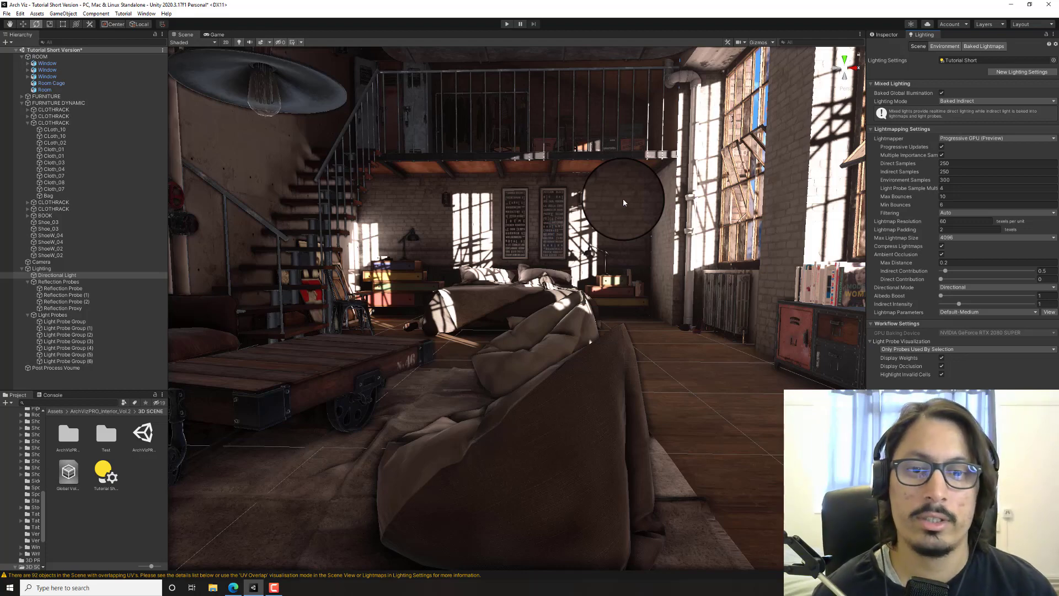
pyautogui.press('s')
pyautogui.moveTo(624, 199); pyautogui.dragTo(601, 279, button='right')
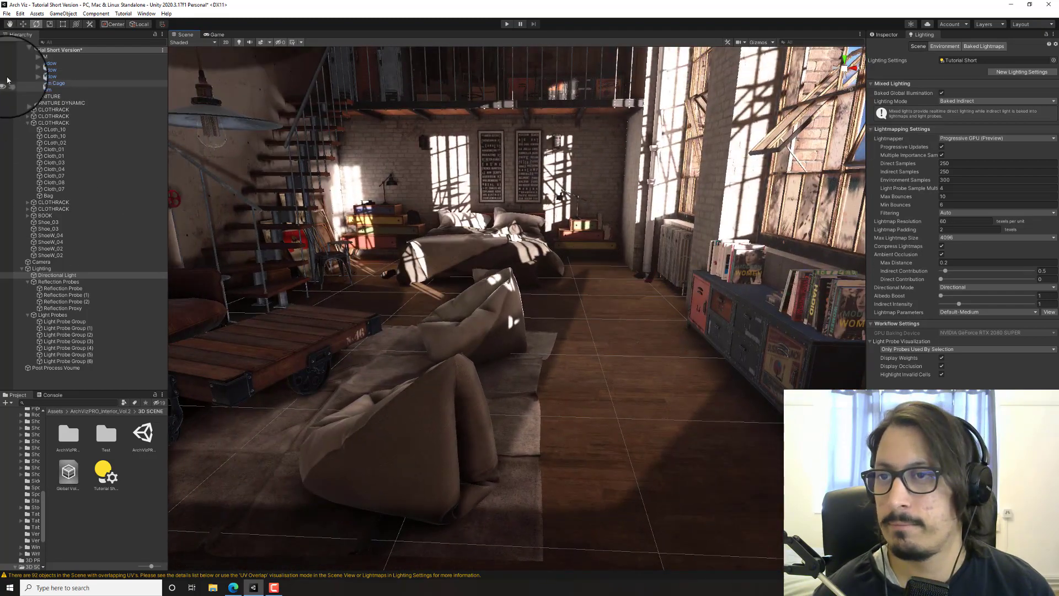
# - Collapse the ROOM, FURNITURE DYNAMIC and Lighting groups in the scene hierarchy
pyautogui.click(21, 58)
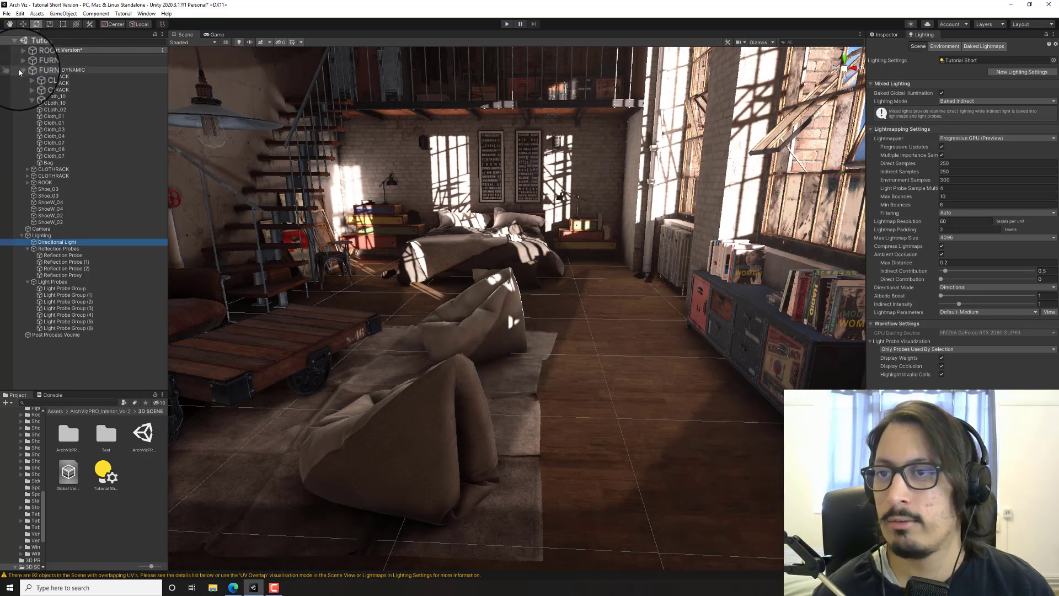
pyautogui.click(19, 71)
pyautogui.click(22, 70)
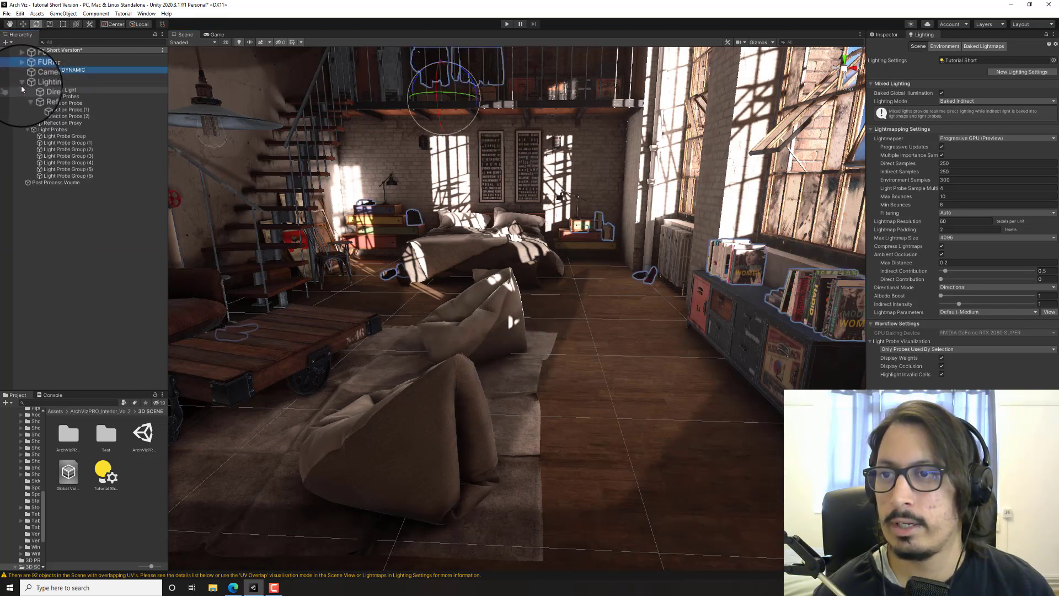
pyautogui.click(21, 84)
pyautogui.click(36, 113)
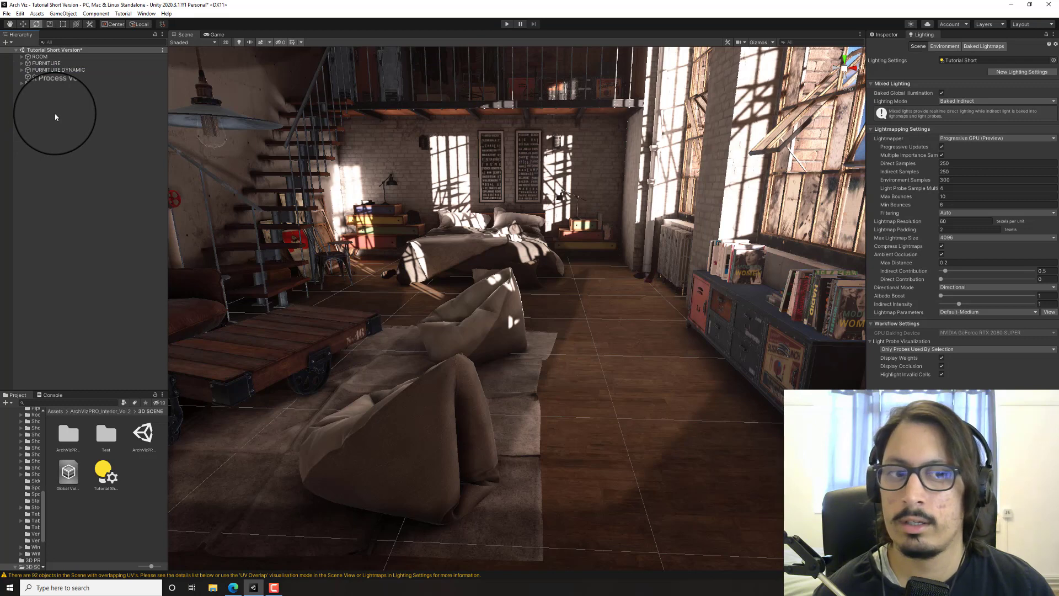
# - Add a 3D Plane object at the root of the scene
pyautogui.rightClick(55, 117)
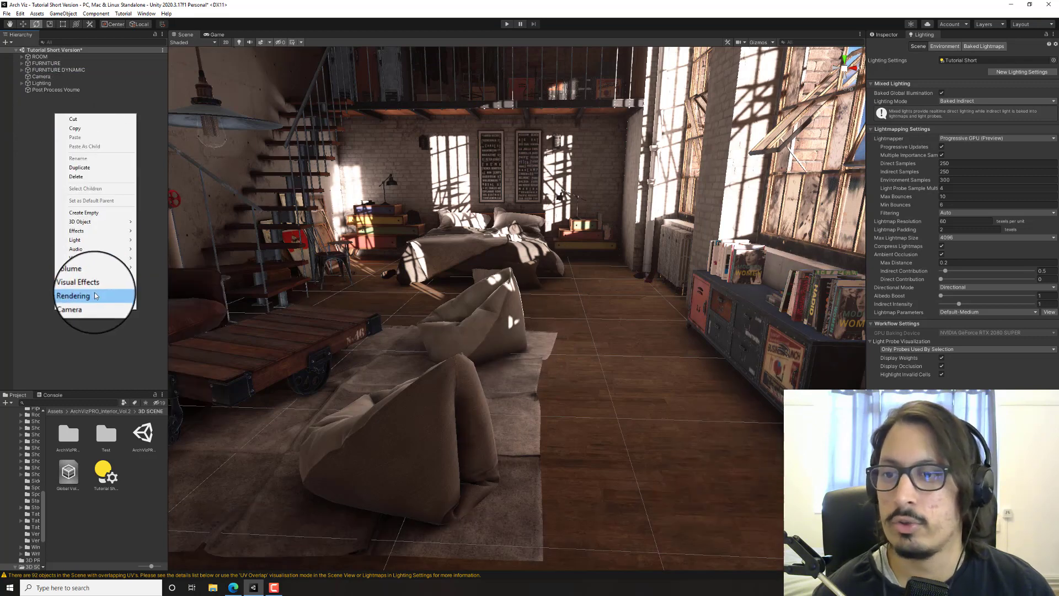
pyautogui.moveTo(98, 240)
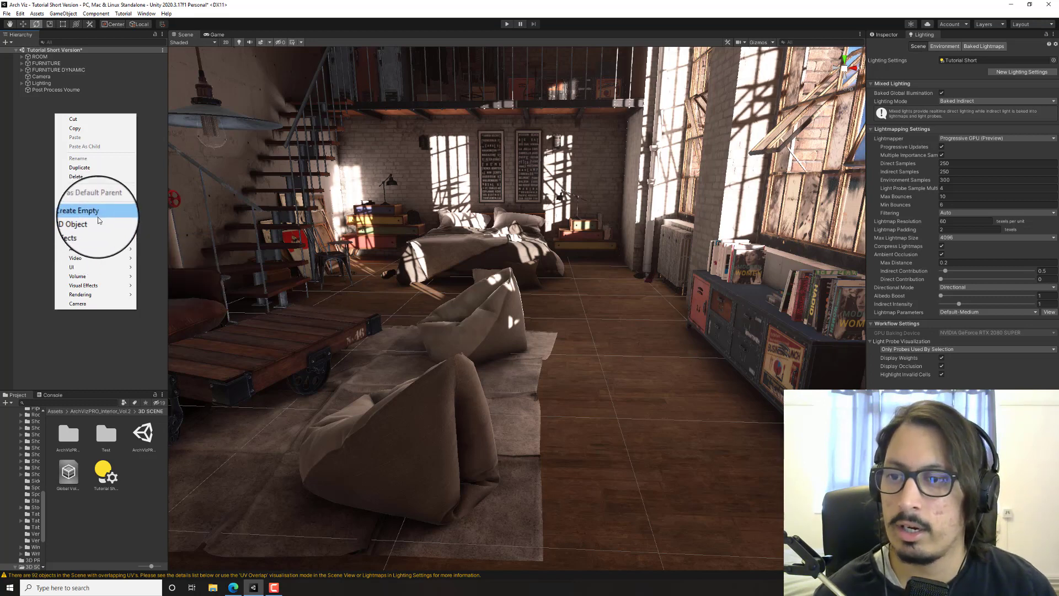
pyautogui.moveTo(98, 221)
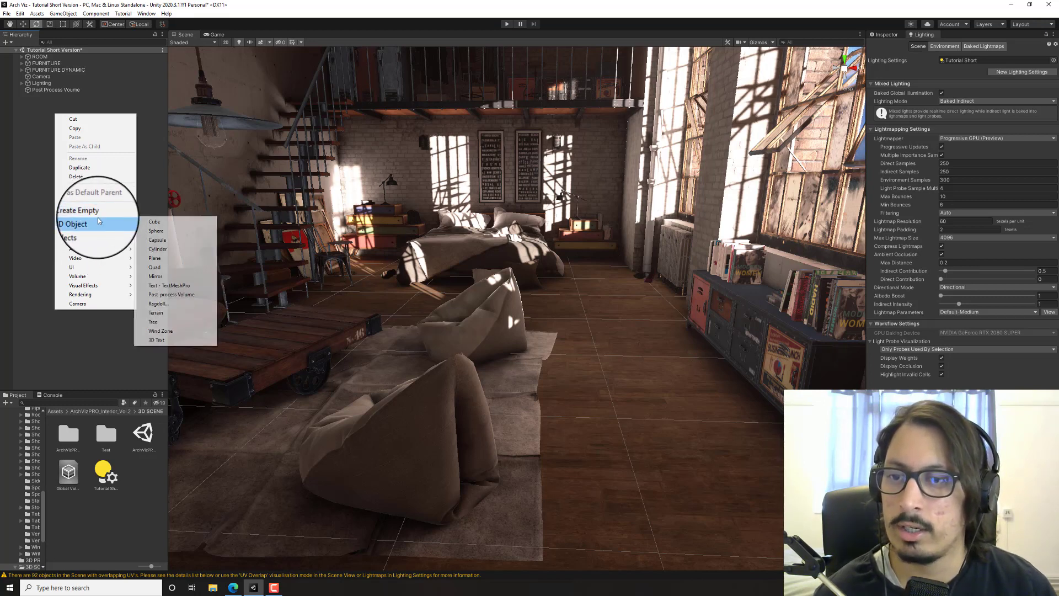
pyautogui.click(160, 258)
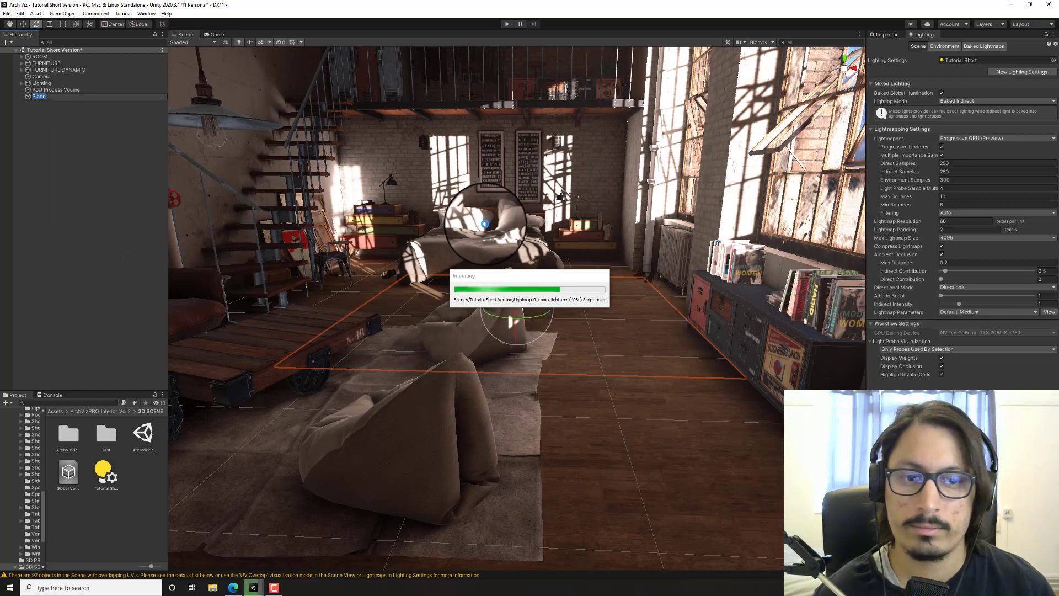
# - Move the tilted plane out through the window wall so it stands outside the building in the sunlight's path
pyautogui.moveTo(485, 223); pyautogui.dragTo(762, 234, button='right')
pyautogui.press('w')
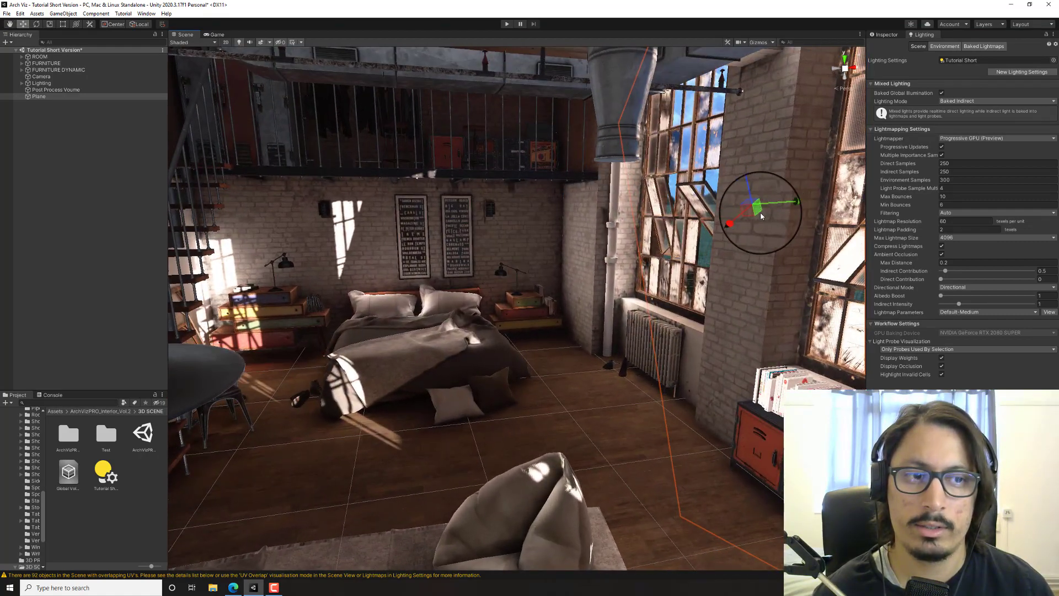
pyautogui.moveTo(761, 216); pyautogui.dragTo(667, 208)
pyautogui.moveTo(667, 208); pyautogui.dragTo(694, 207, button='right')
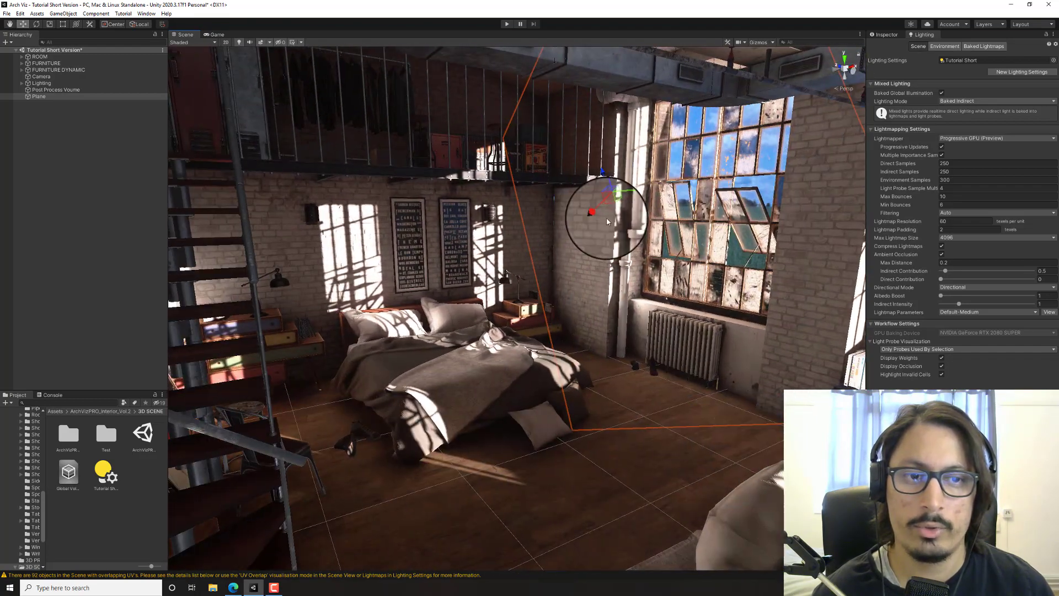
pyautogui.moveTo(601, 211); pyautogui.dragTo(670, 212)
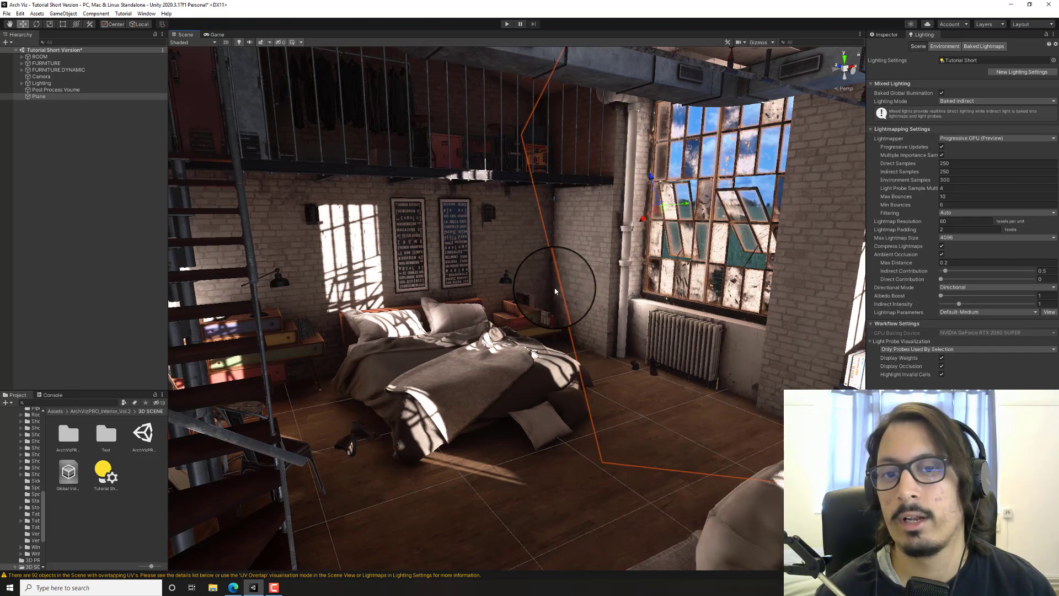
pyautogui.moveTo(556, 291); pyautogui.dragTo(367, 271, button='right')
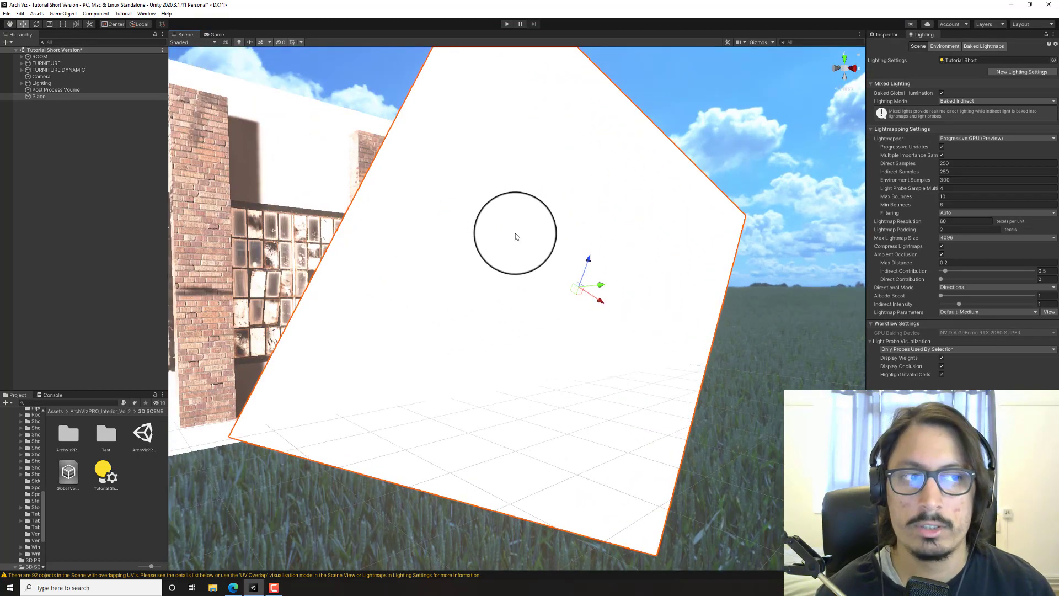
# - Set the plane's Cast Shadows option to Shadows Only
pyautogui.click(878, 34)
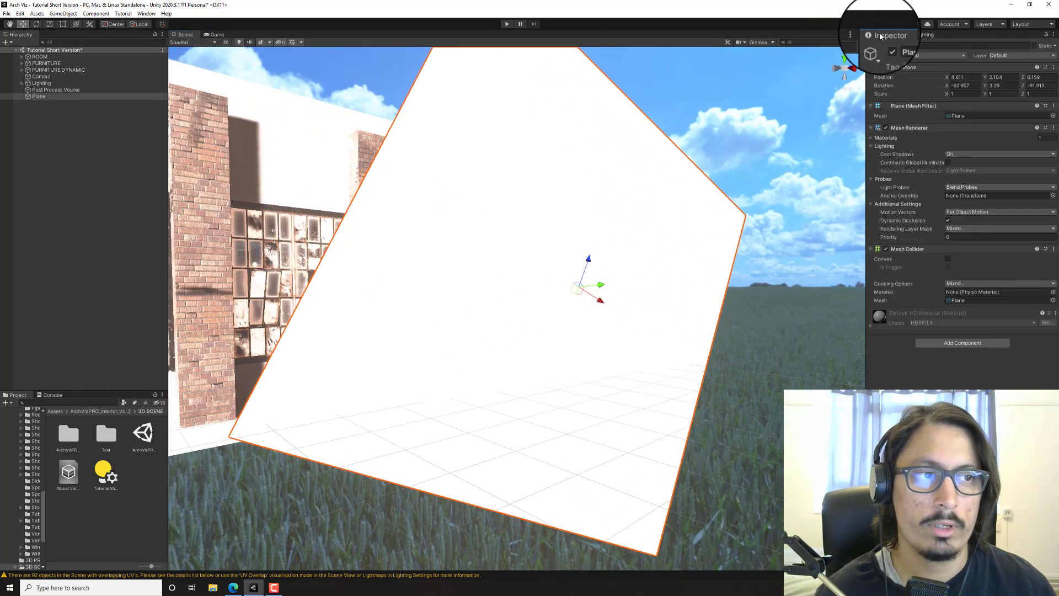
pyautogui.click(970, 153)
pyautogui.click(968, 190)
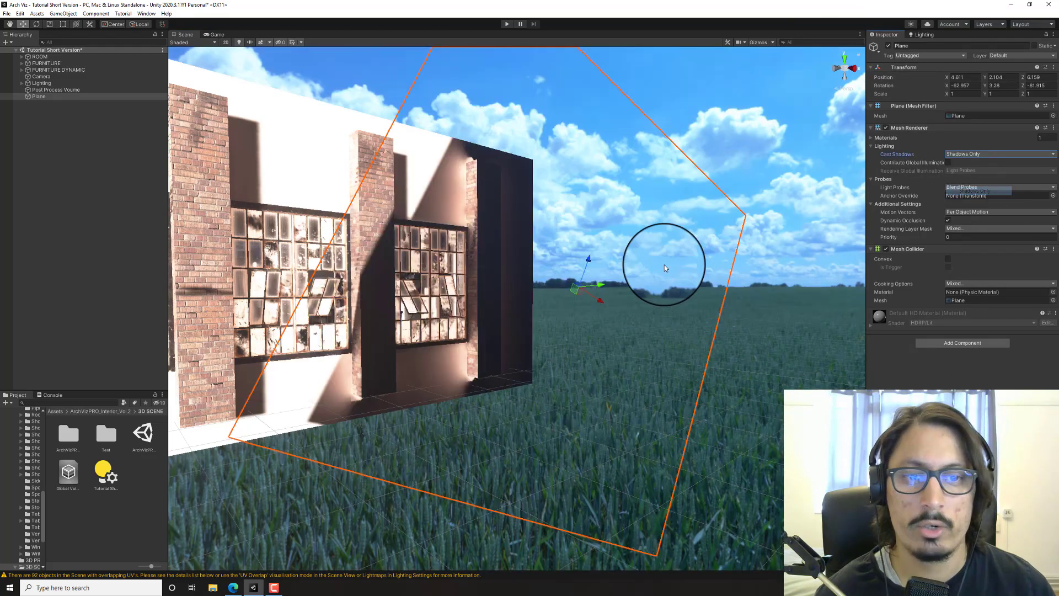
# - Rotate and scale the shadow-casting plane to change how much sunlight it blocks from the bed area
pyautogui.moveTo(664, 260); pyautogui.dragTo(746, 248, button='right')
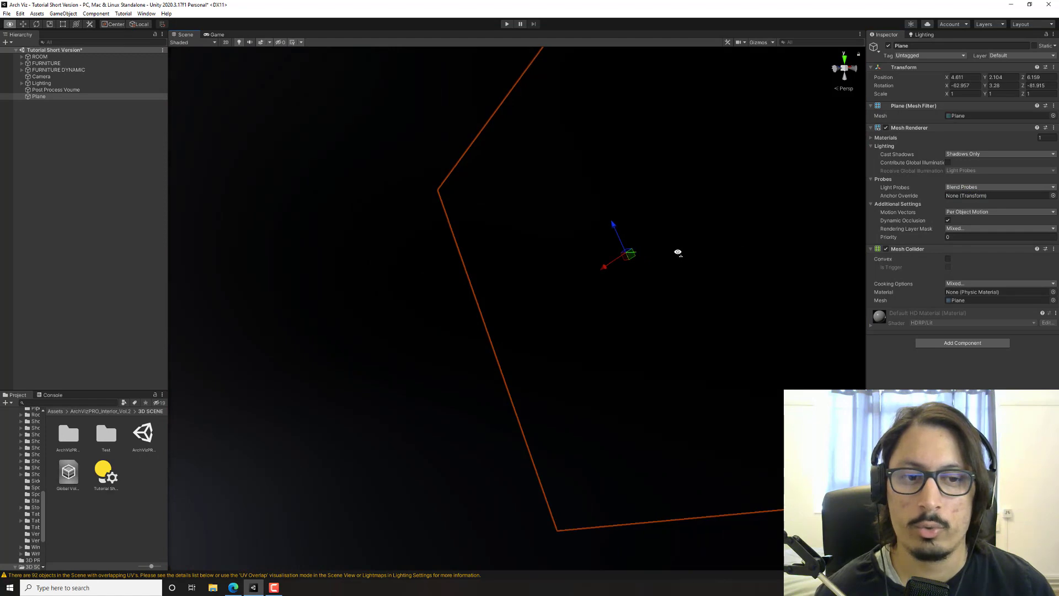
pyautogui.moveTo(678, 252); pyautogui.dragTo(670, 263, button='right')
pyautogui.press('e')
pyautogui.moveTo(656, 243); pyautogui.dragTo(673, 270)
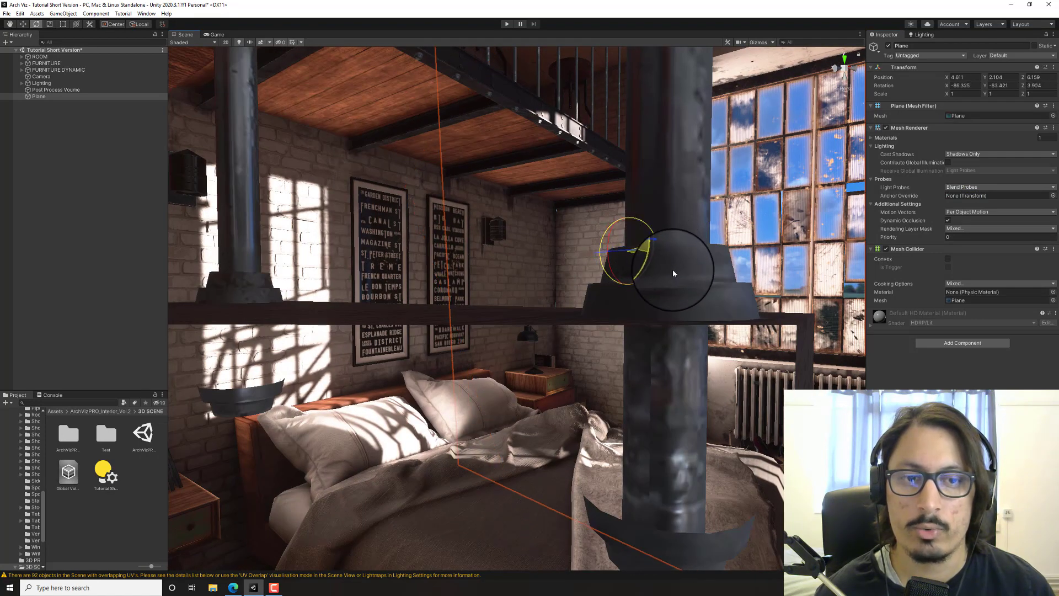
pyautogui.press('r')
pyautogui.moveTo(609, 255); pyautogui.dragTo(635, 252)
# - Reposition the shadow-casting plane outside the building near the windows
pyautogui.moveTo(635, 251); pyautogui.dragTo(465, 270, button='right')
pyautogui.press('d')
pyautogui.press('w')
pyautogui.moveTo(551, 233); pyautogui.dragTo(531, 214)
pyautogui.moveTo(531, 214); pyautogui.dragTo(518, 249, button='right')
pyautogui.press('r')
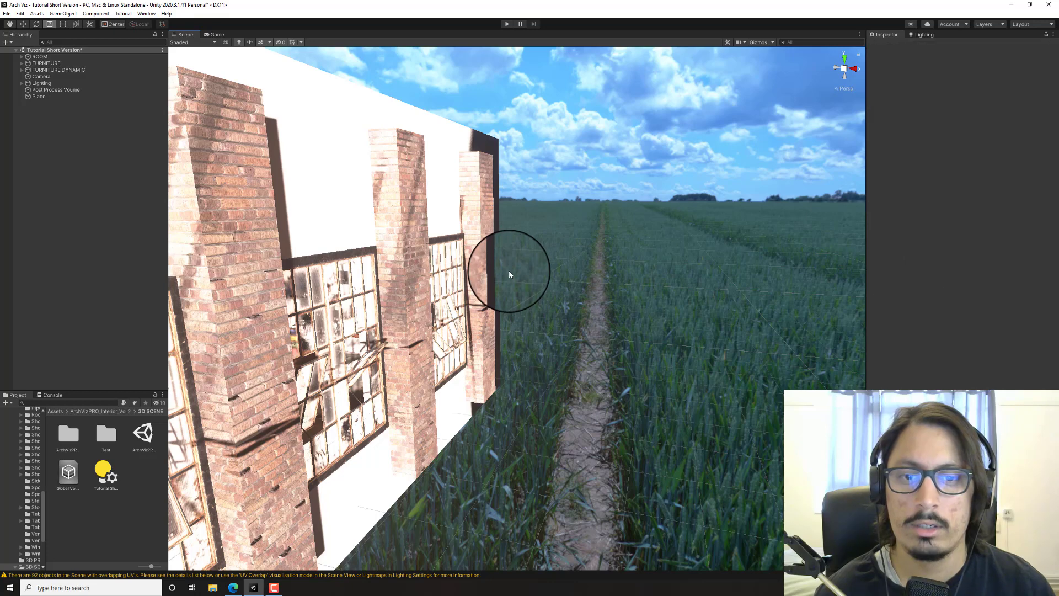
# - Adjust the shadow-casting plane outside the windows and check the sunlight falling inside the room
pyautogui.moveTo(509, 261); pyautogui.dragTo(540, 297)
pyautogui.press('e')
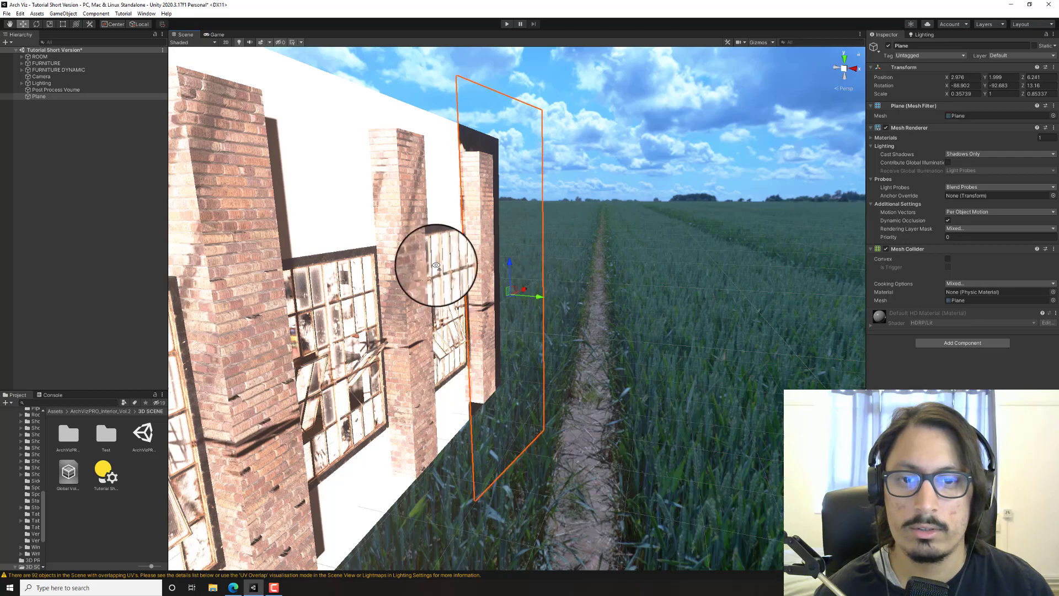
pyautogui.moveTo(435, 266); pyautogui.dragTo(470, 192, button='right')
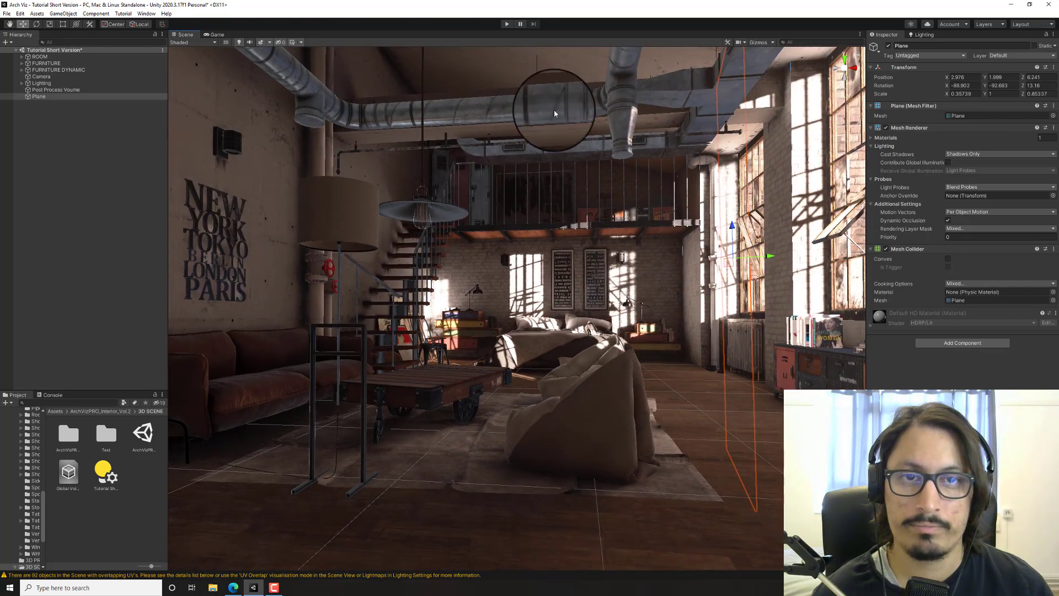
# - Preview the lit interior through the game camera and return to the scene view
pyautogui.click(341, 185)
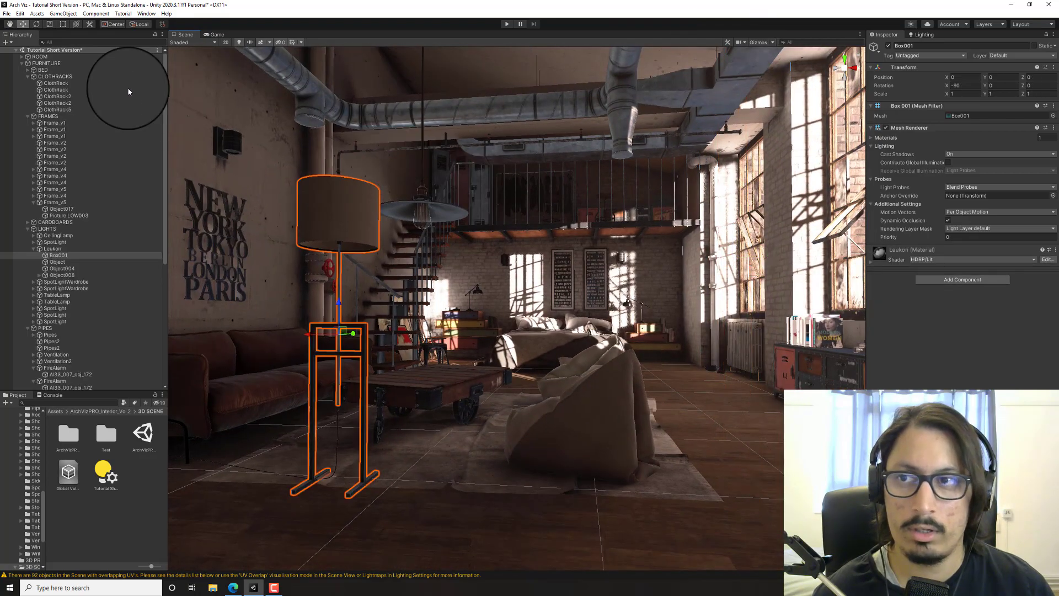
pyautogui.click(16, 50)
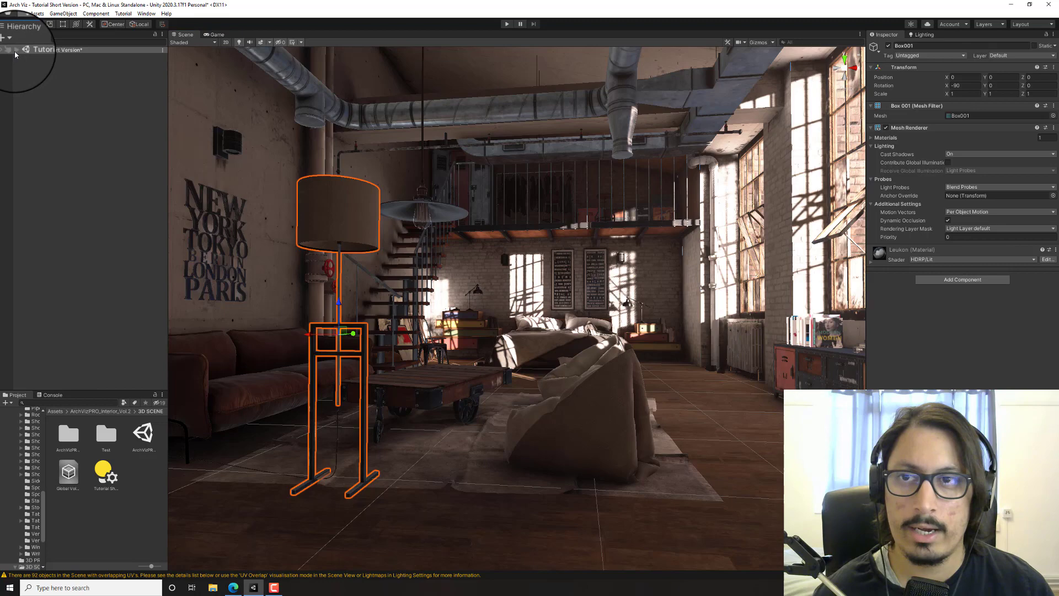
pyautogui.click(211, 36)
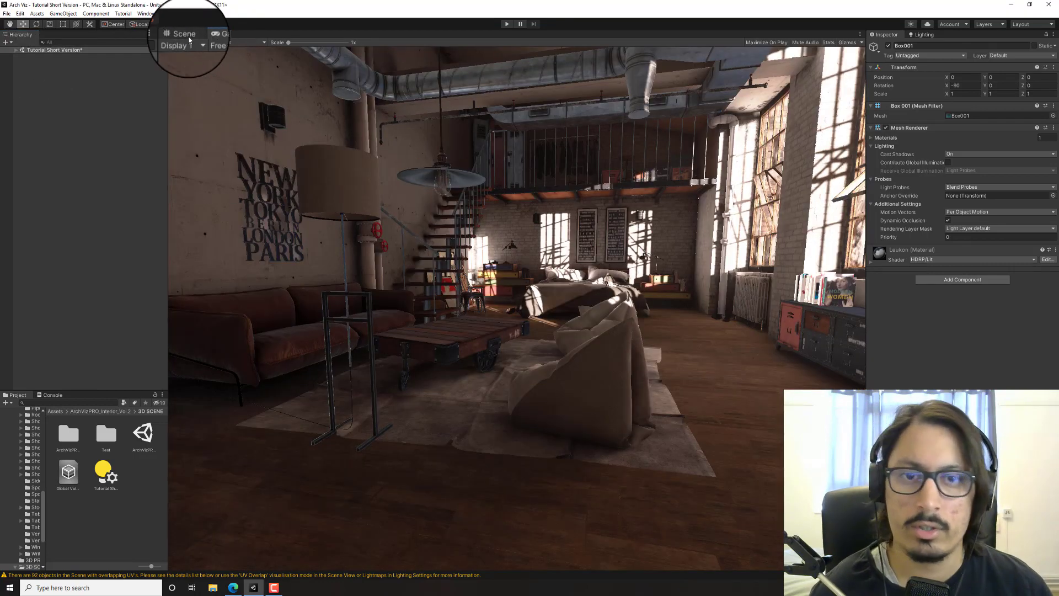
pyautogui.click(186, 36)
# - Duplicate Reflection Probe (2) in the Lighting group and align the copy with the scene view near the sofa and cart table
pyautogui.click(513, 190)
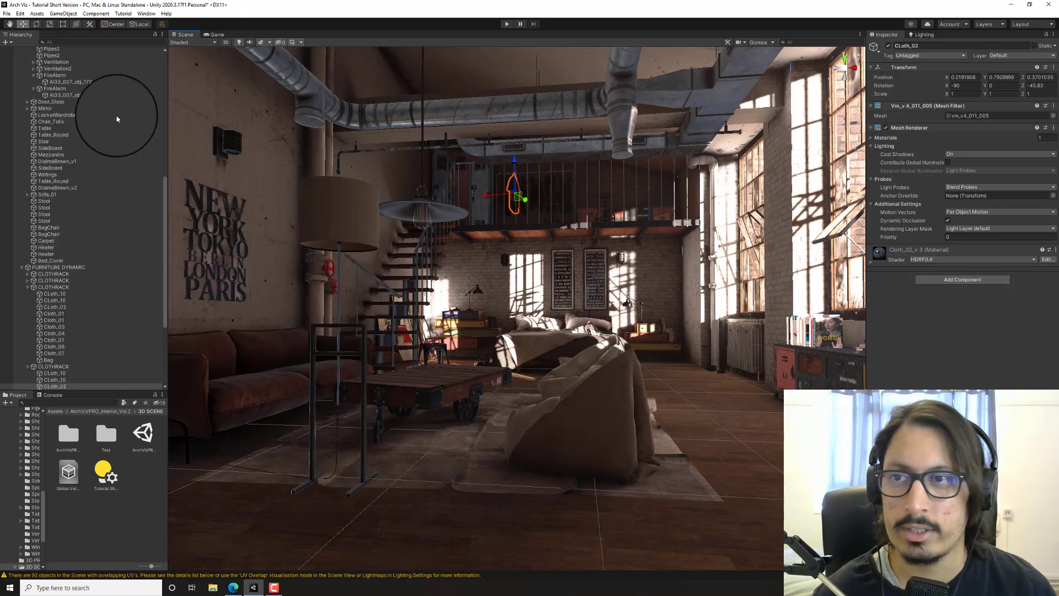
pyautogui.scroll(-5, 56, 252)
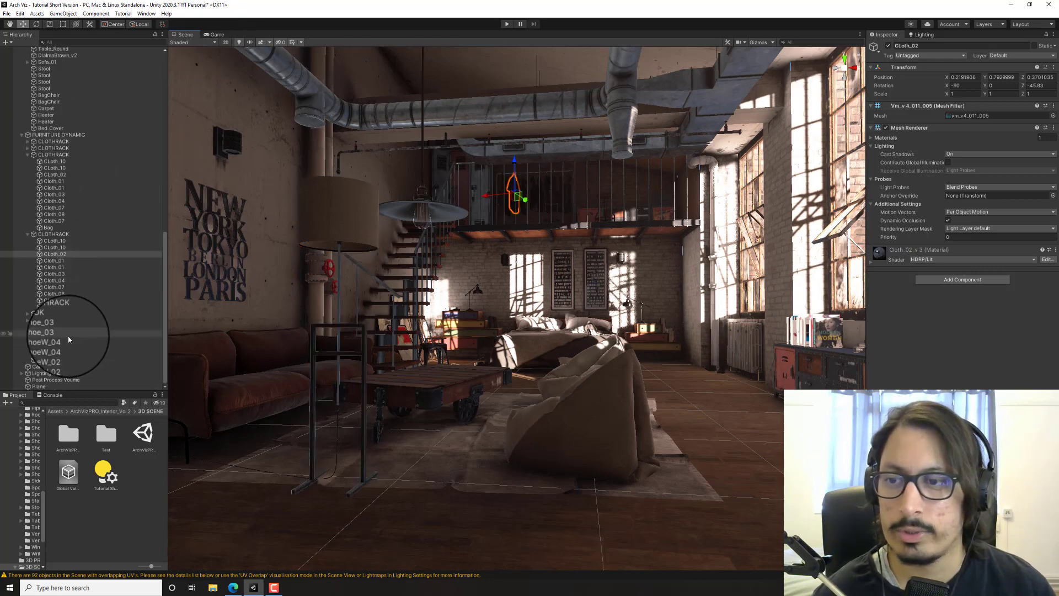
pyautogui.click(22, 374)
pyautogui.scroll(-4, 35, 353)
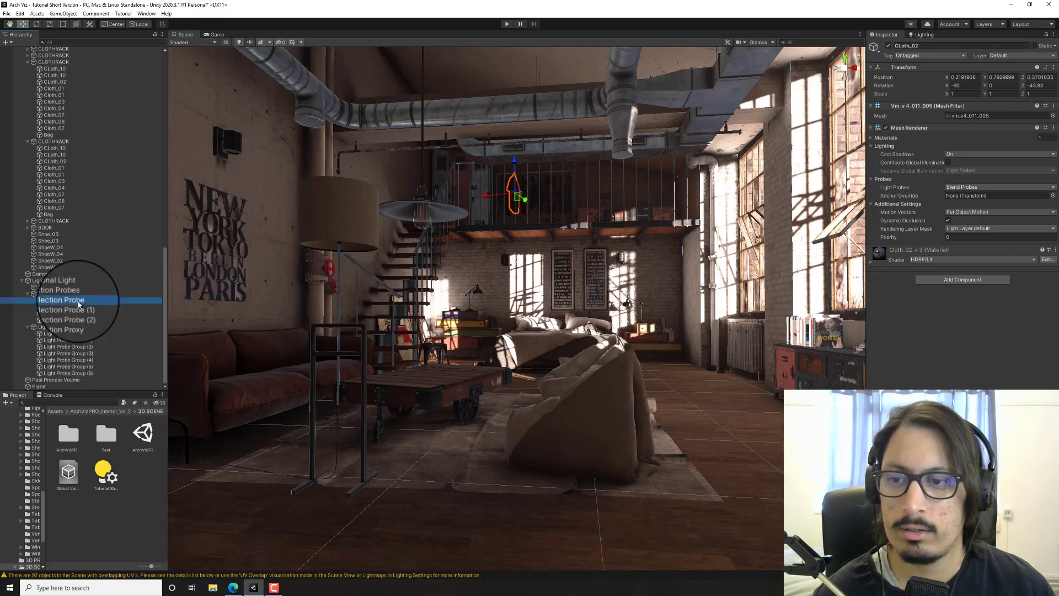
pyautogui.click(83, 324)
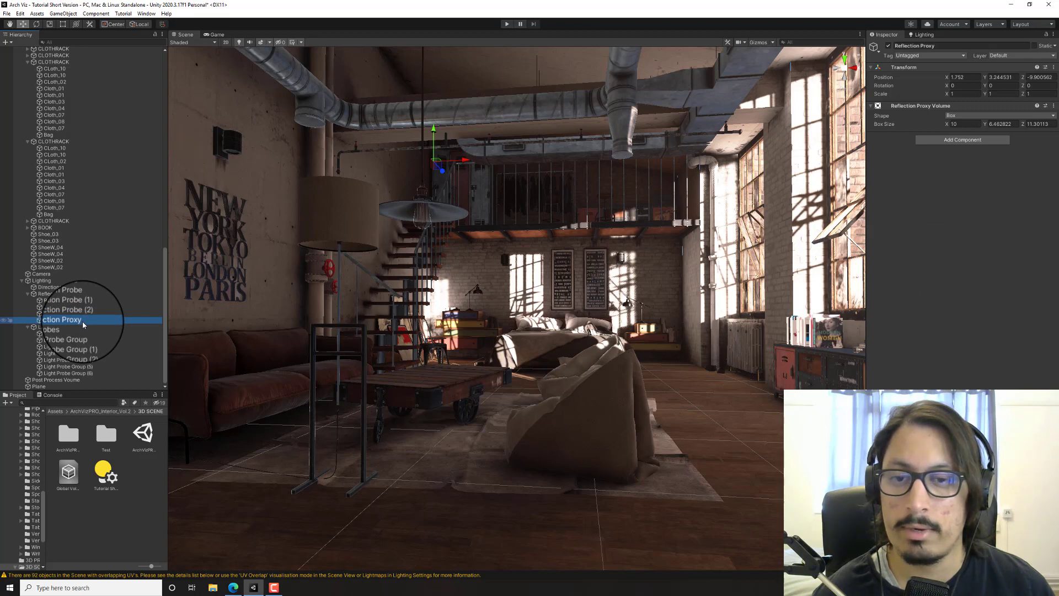
pyautogui.click(79, 313)
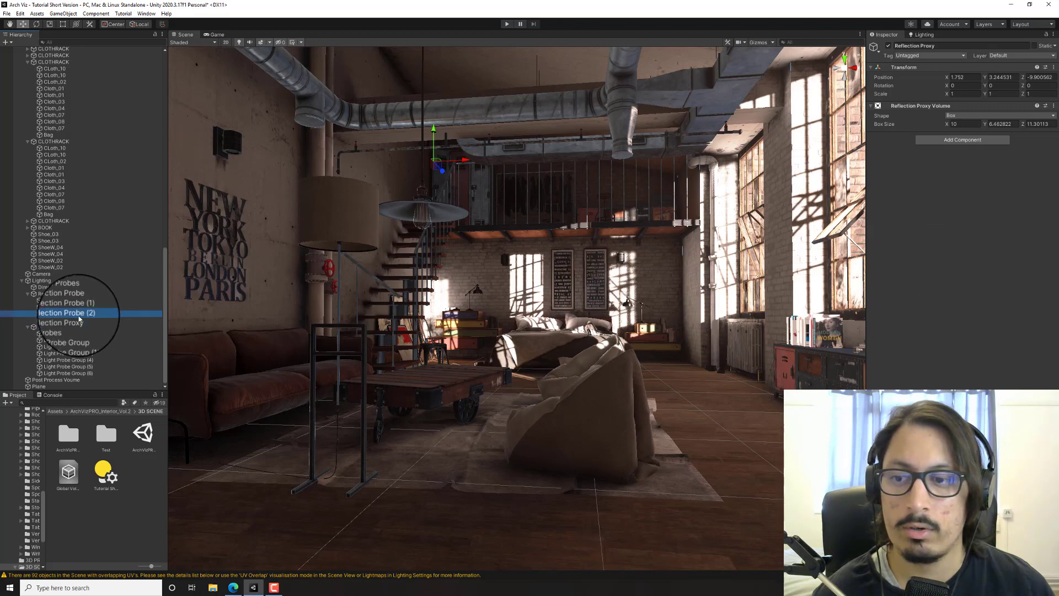
pyautogui.hotkey('ctrl', 'd')
pyautogui.moveTo(417, 268)
pyautogui.mouseDown(button='right')
pyautogui.moveTo(369, 288)
pyautogui.moveTo(402, 281)
pyautogui.mouseUp(button='right')
pyautogui.hotkey('ctrl', 'shift', 'f')
pyautogui.press('f')
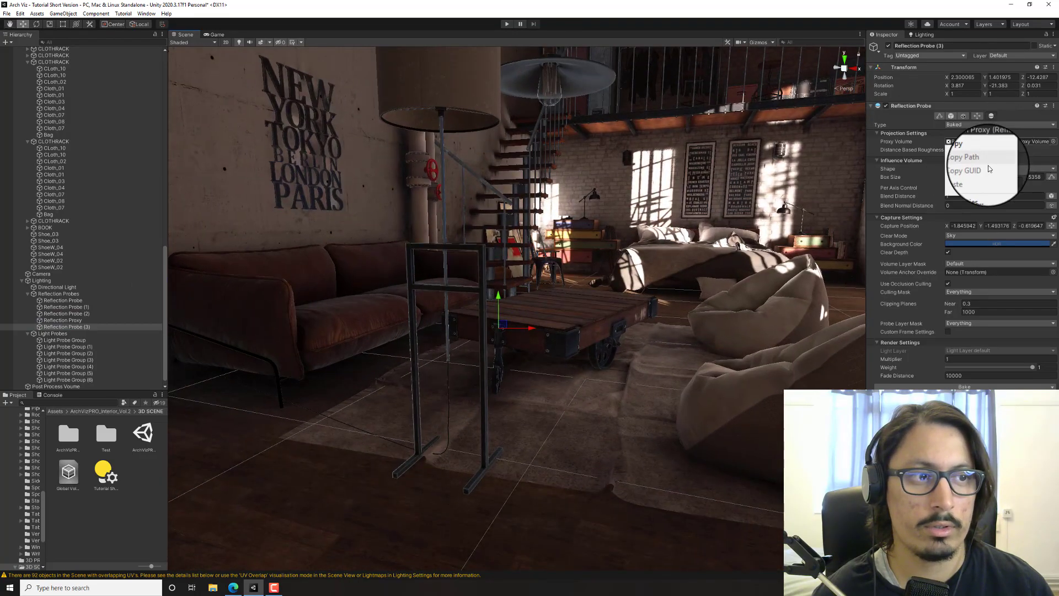
# - Enable Distance Based Roughness on the reflection probes and bake them
pyautogui.click(922, 149)
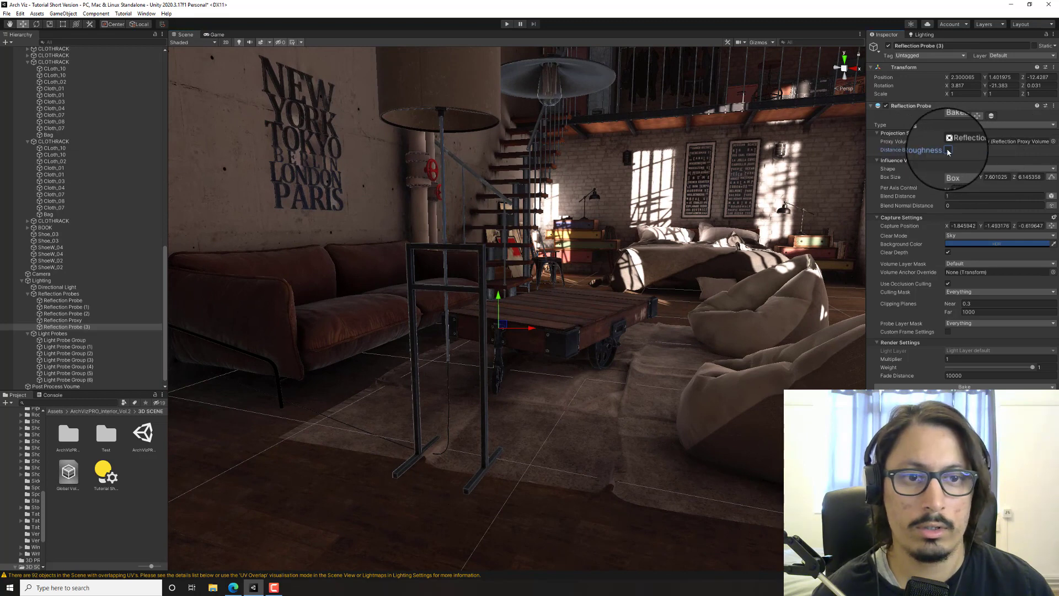
pyautogui.keyDown('shift'); pyautogui.click(78, 300); pyautogui.keyUp('shift')
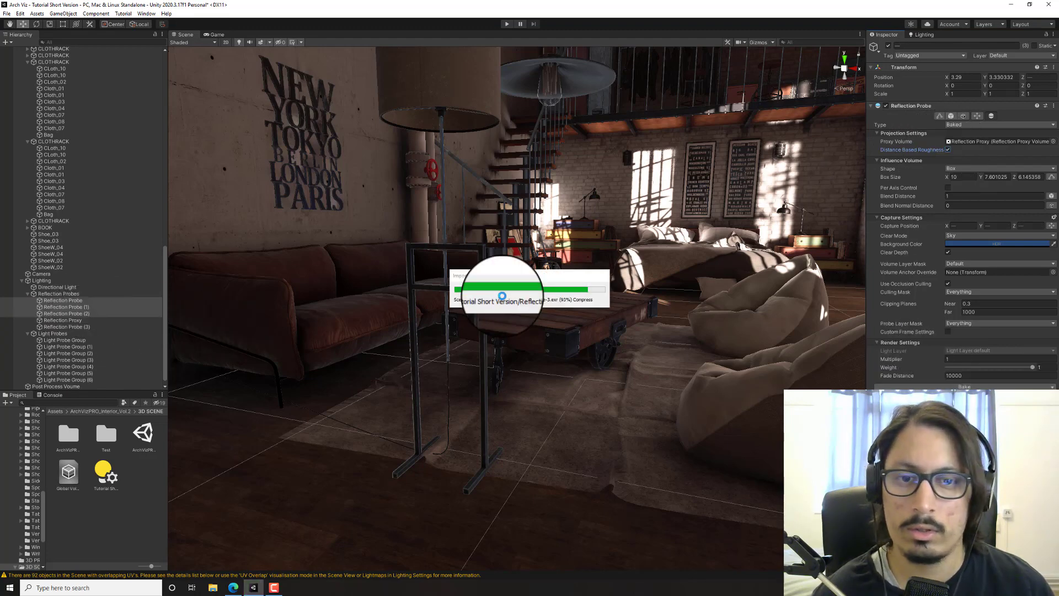
# - Select Light Probe Group (6) and turn on the scene gizmos to display the light probes around the wardrobe
pyautogui.moveTo(373, 338); pyautogui.dragTo(371, 327, button='right')
pyautogui.moveTo(460, 259)
pyautogui.mouseDown(button='right')
pyautogui.moveTo(470, 248)
pyautogui.moveTo(504, 272)
pyautogui.moveTo(524, 222)
pyautogui.moveTo(496, 205)
pyautogui.moveTo(350, 201)
pyautogui.moveTo(162, 217)
pyautogui.moveTo(224, 237)
pyautogui.moveTo(466, 243)
pyautogui.moveTo(455, 242)
pyautogui.mouseUp(button='right')
pyautogui.click(644, 206)
pyautogui.press('w')
pyautogui.scroll(-10, 117, 329)
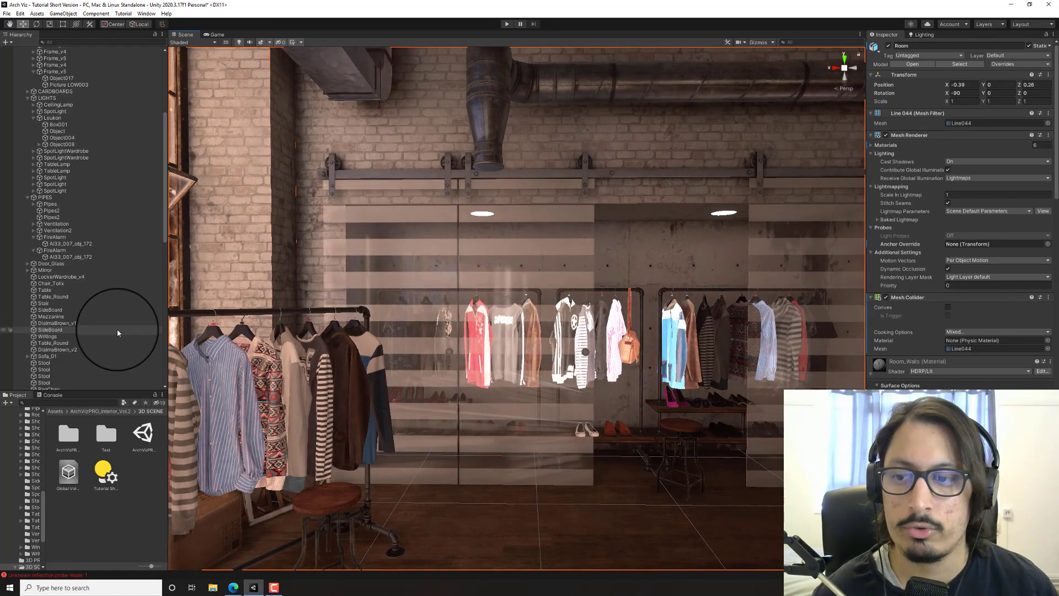
pyautogui.scroll(-6, 117, 331)
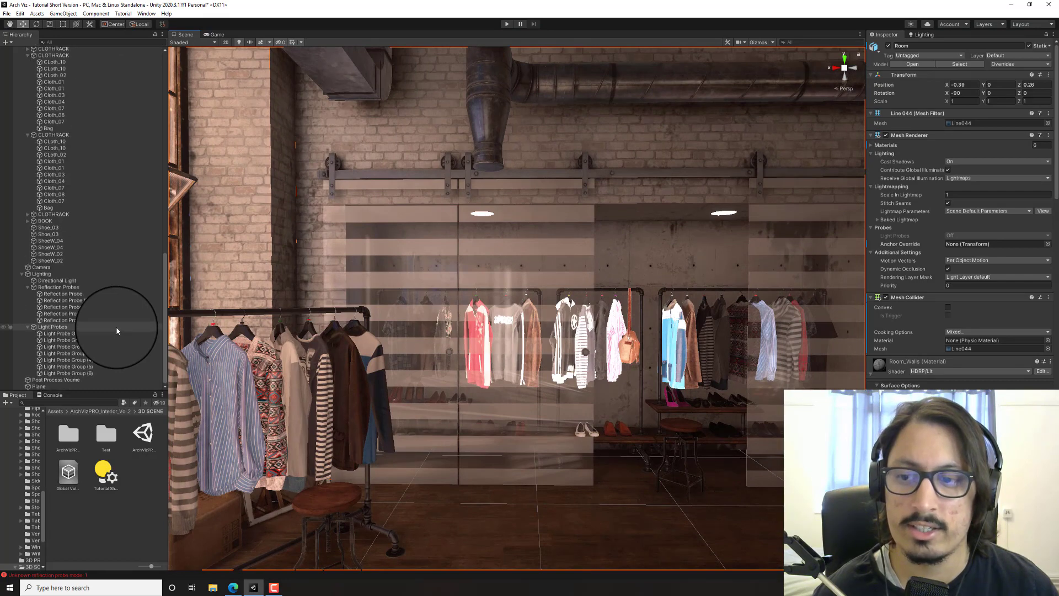
pyautogui.click(88, 373)
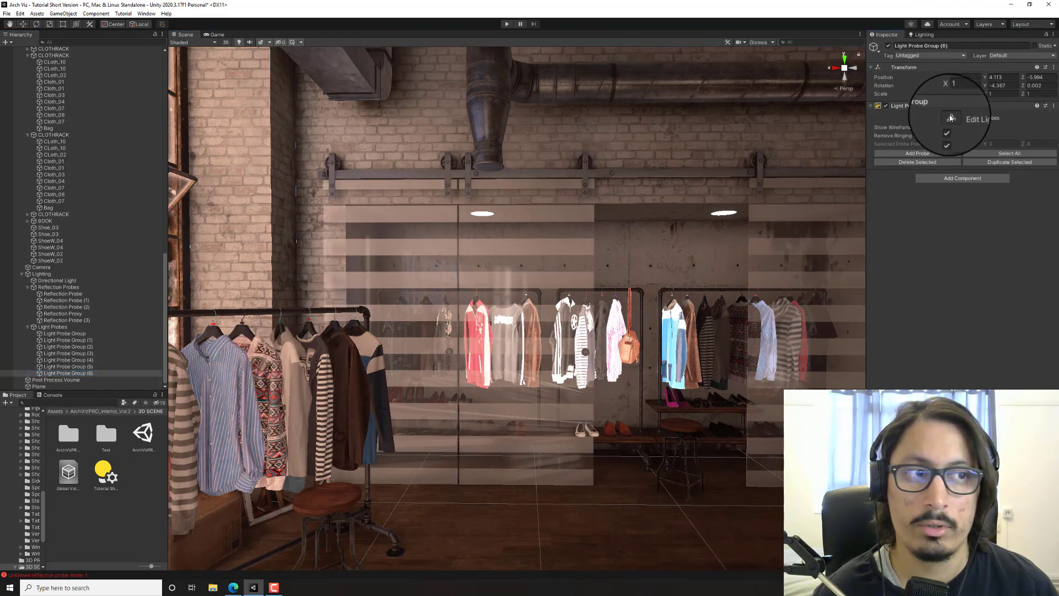
pyautogui.click(759, 43)
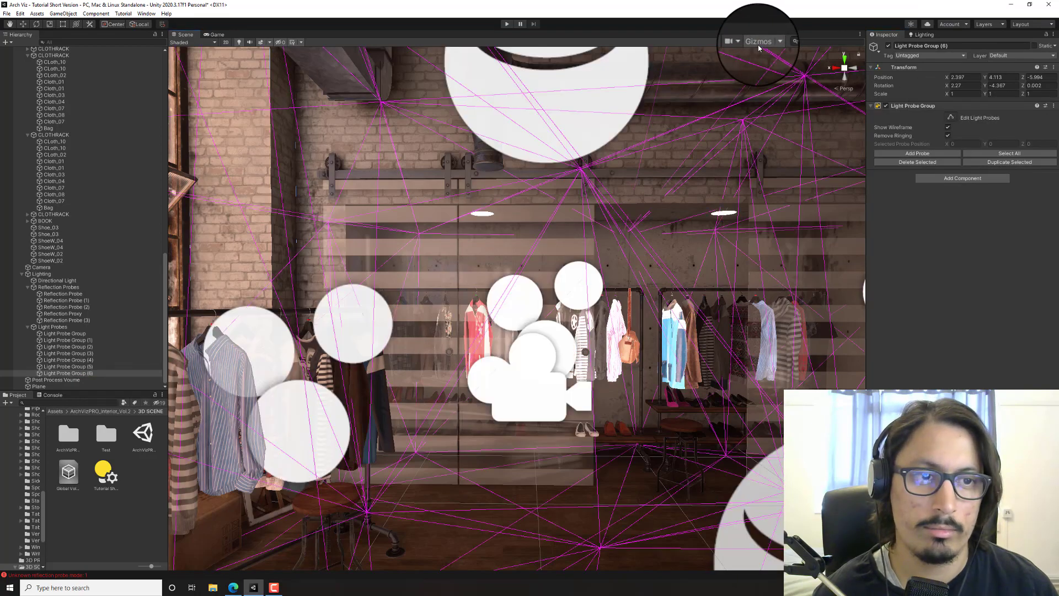
# - Inspect the light probe groups around the wardrobe for probes lying outside the building's walls
pyautogui.moveTo(611, 128); pyautogui.dragTo(571, 170, button='right')
pyautogui.press('d')
pyautogui.press('s')
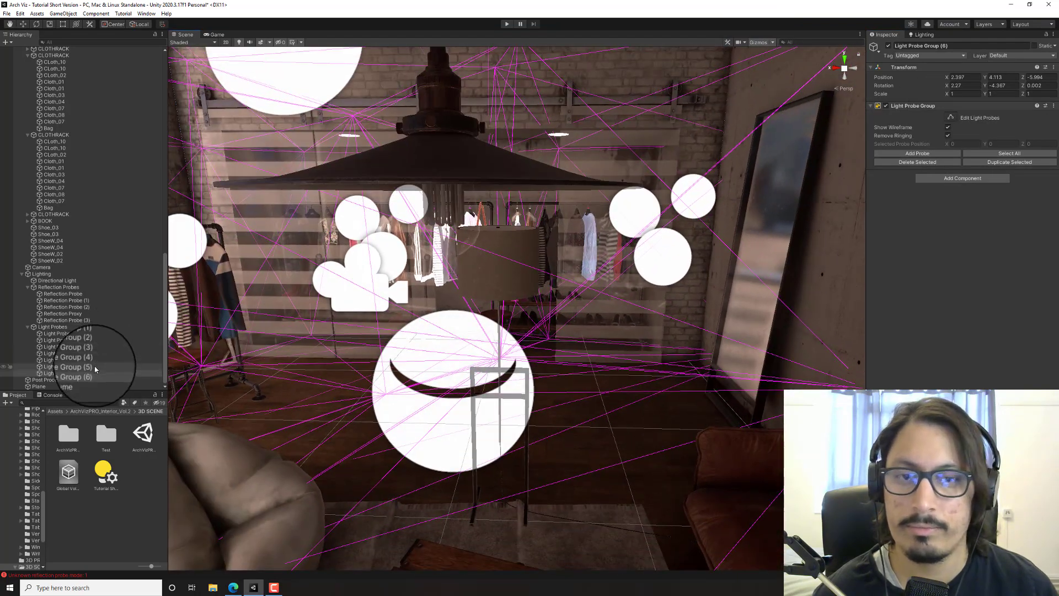
pyautogui.click(954, 119)
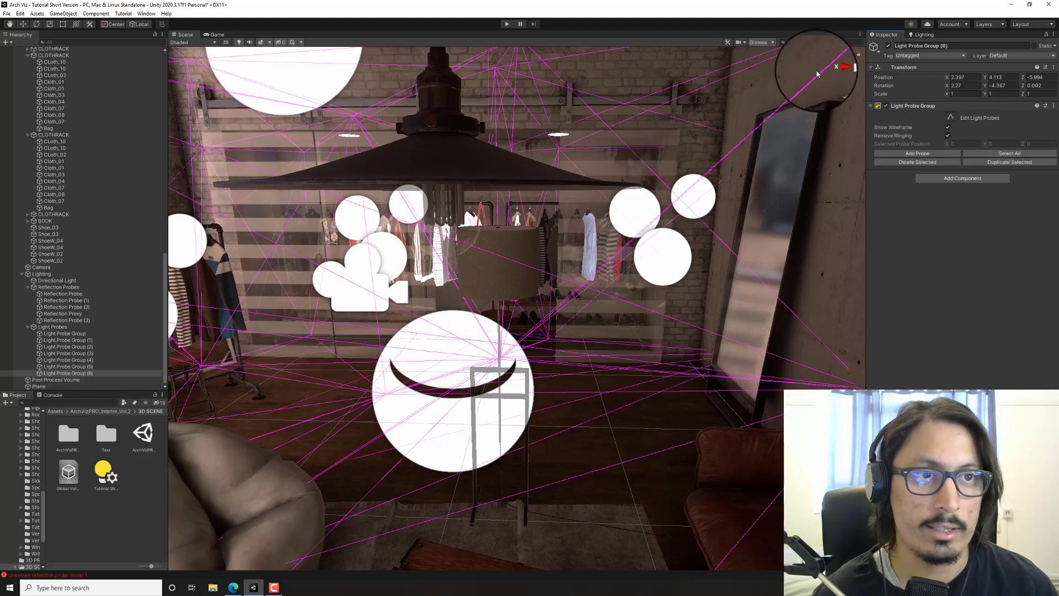
pyautogui.press('f')
pyautogui.click(83, 359)
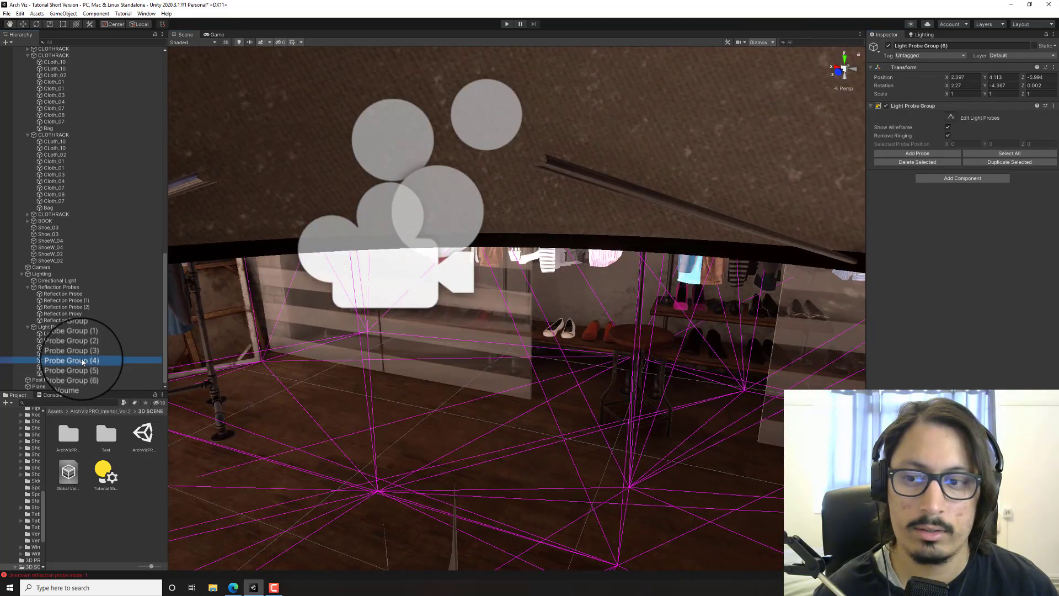
pyautogui.click(82, 373)
pyautogui.click(87, 366)
pyautogui.moveTo(331, 301); pyautogui.dragTo(610, 189, button='right')
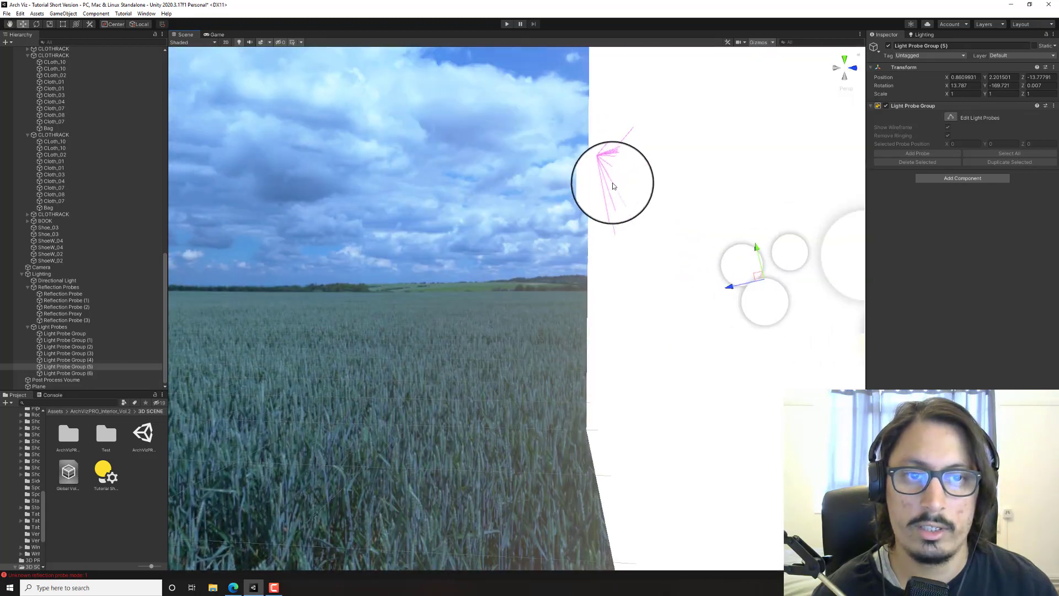
pyautogui.click(69, 374)
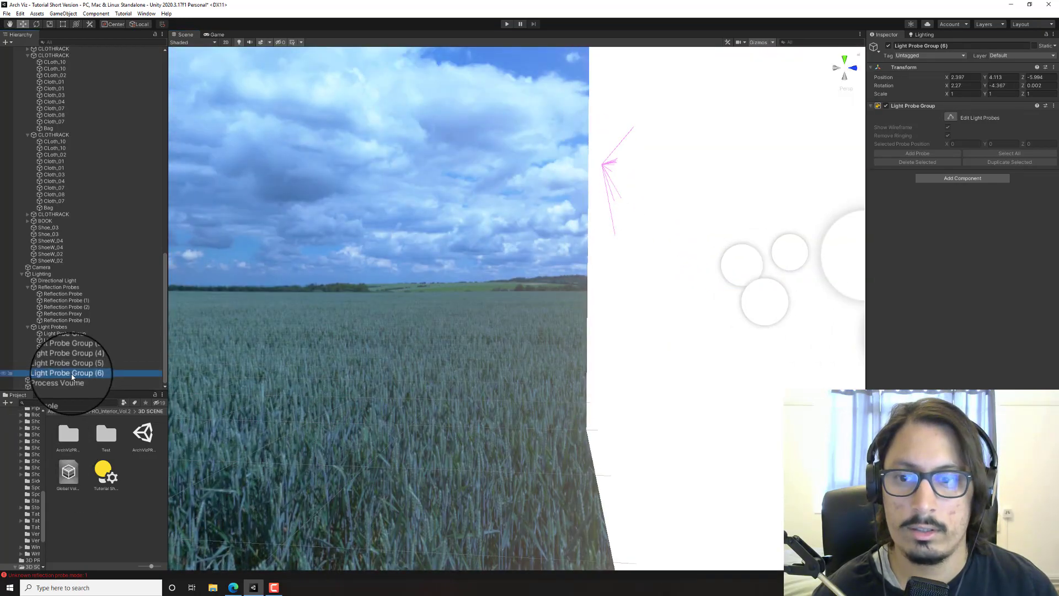
# - Edit Light Probe Group (4) and move its probe from outside the wardrobe wall into the interior
pyautogui.click(66, 359)
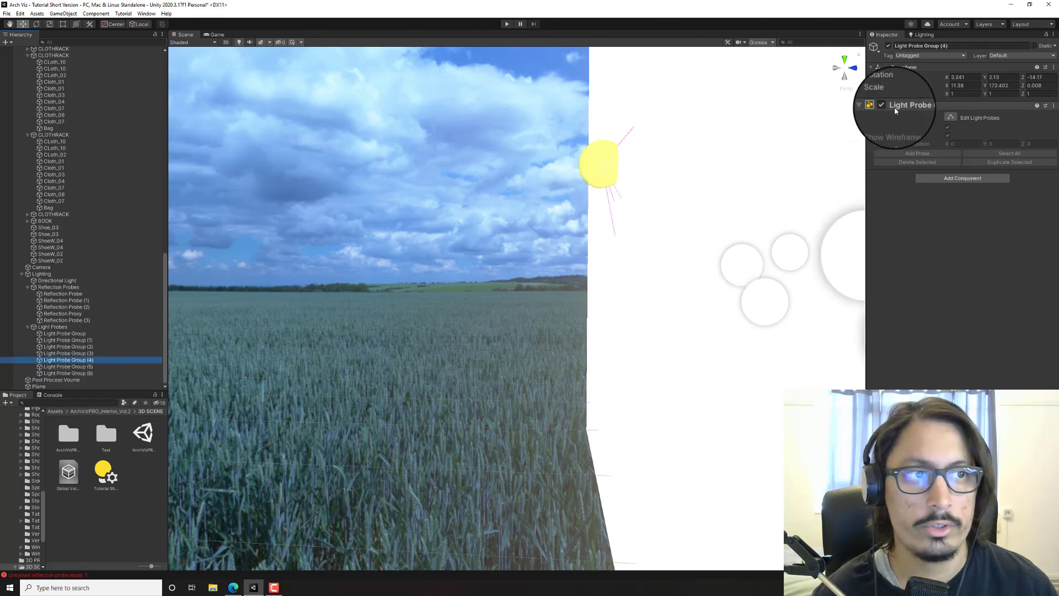
pyautogui.click(950, 118)
pyautogui.click(596, 157)
pyautogui.moveTo(597, 157); pyautogui.dragTo(564, 183)
pyautogui.moveTo(563, 182); pyautogui.dragTo(565, 181, button='right')
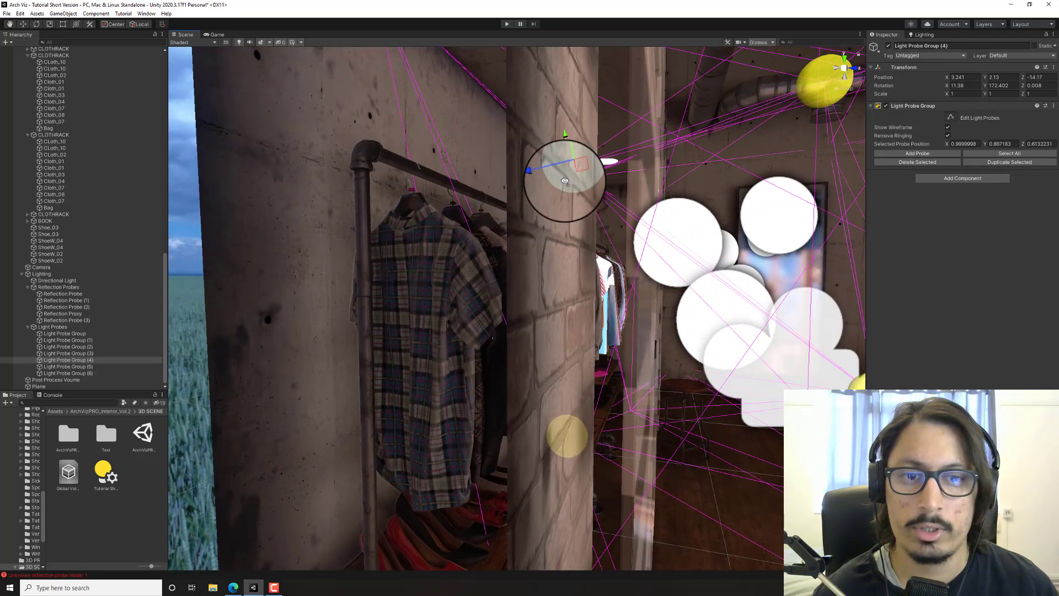
# - Rebake the scene lighting with the relocated light probe and hide the scene gizmos
pyautogui.click(922, 35)
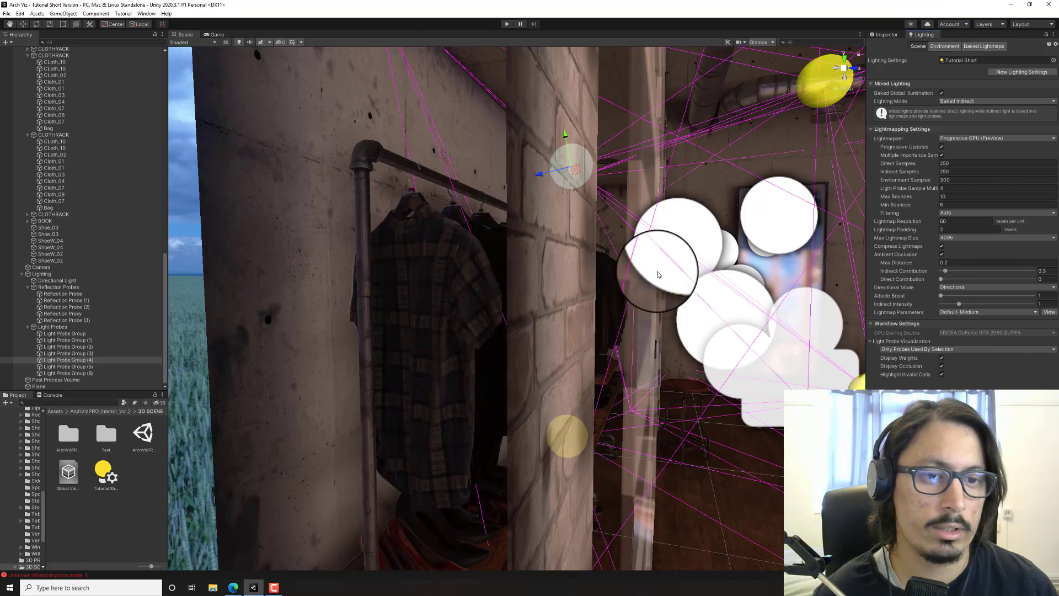
pyautogui.moveTo(657, 256); pyautogui.dragTo(493, 282, button='right')
pyautogui.press('s')
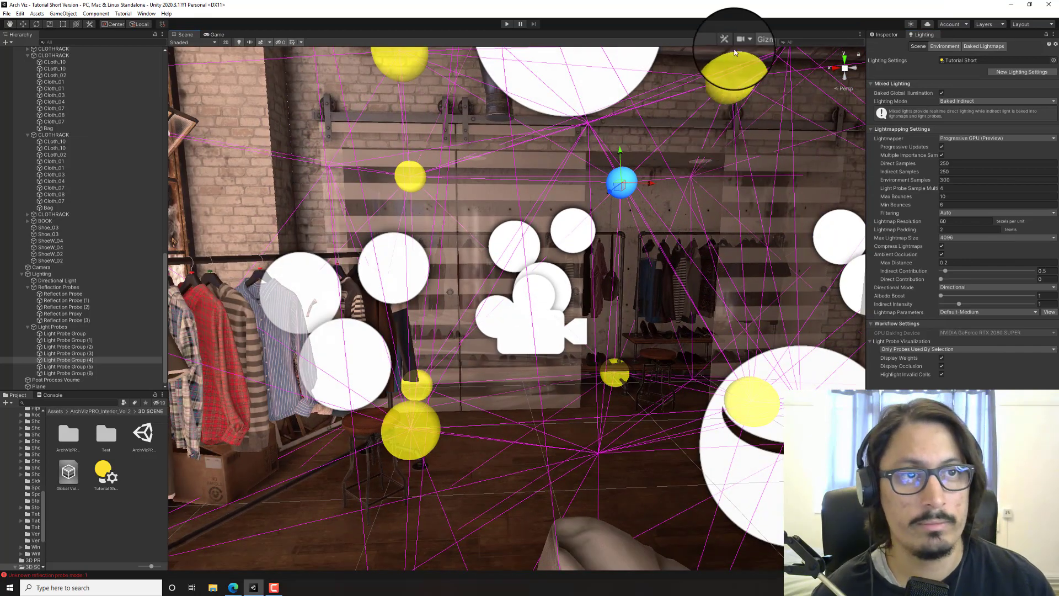
pyautogui.click(758, 42)
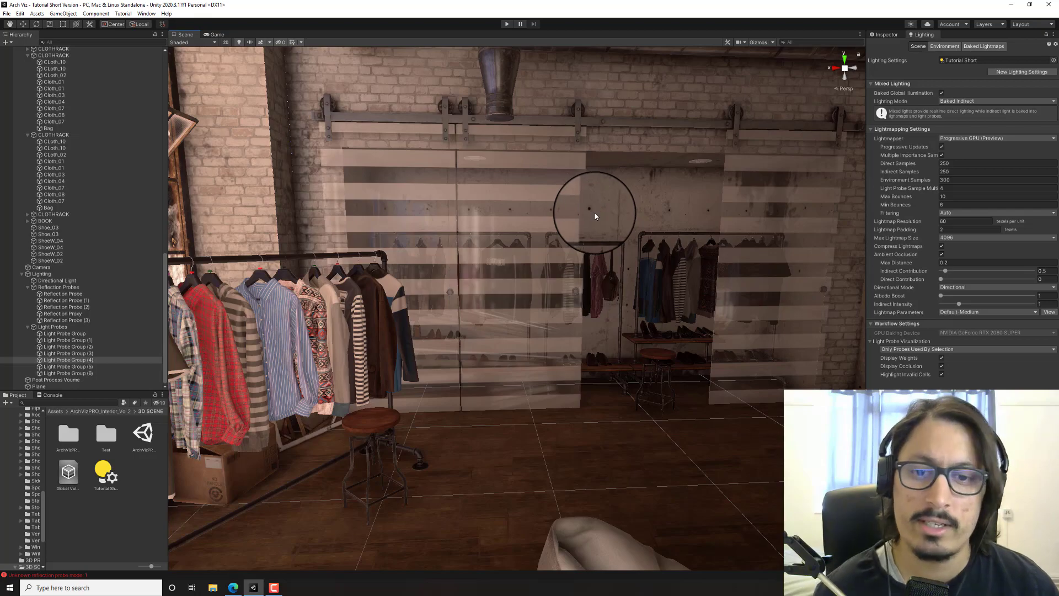
# - Review the baked lighting on the clothes rack, the wardrobe and the bed area across the room
pyautogui.moveTo(600, 217); pyautogui.dragTo(563, 226, button='right')
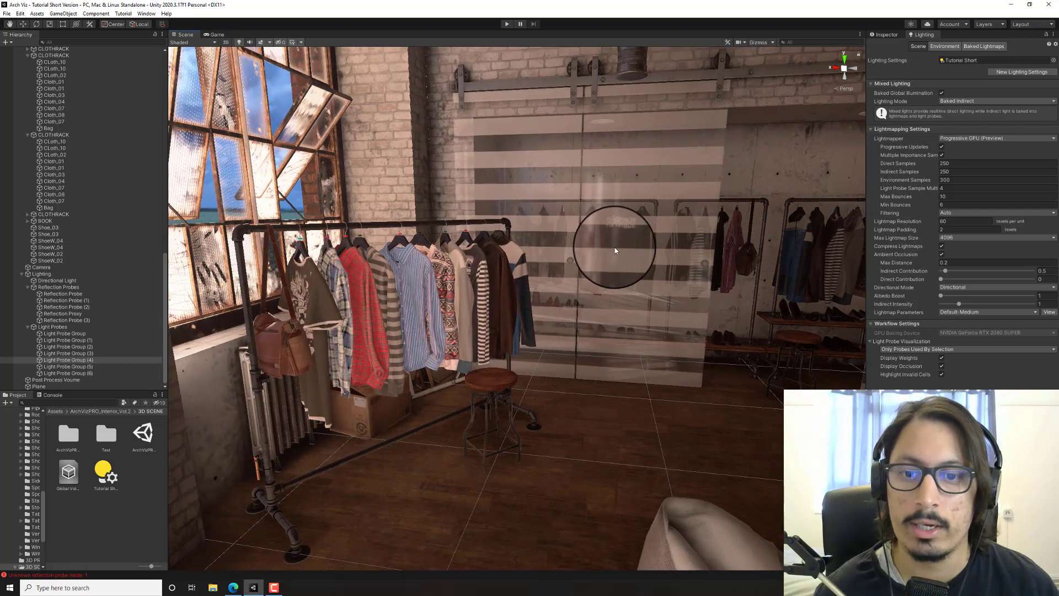
pyautogui.moveTo(614, 248); pyautogui.dragTo(200, 234, button='right')
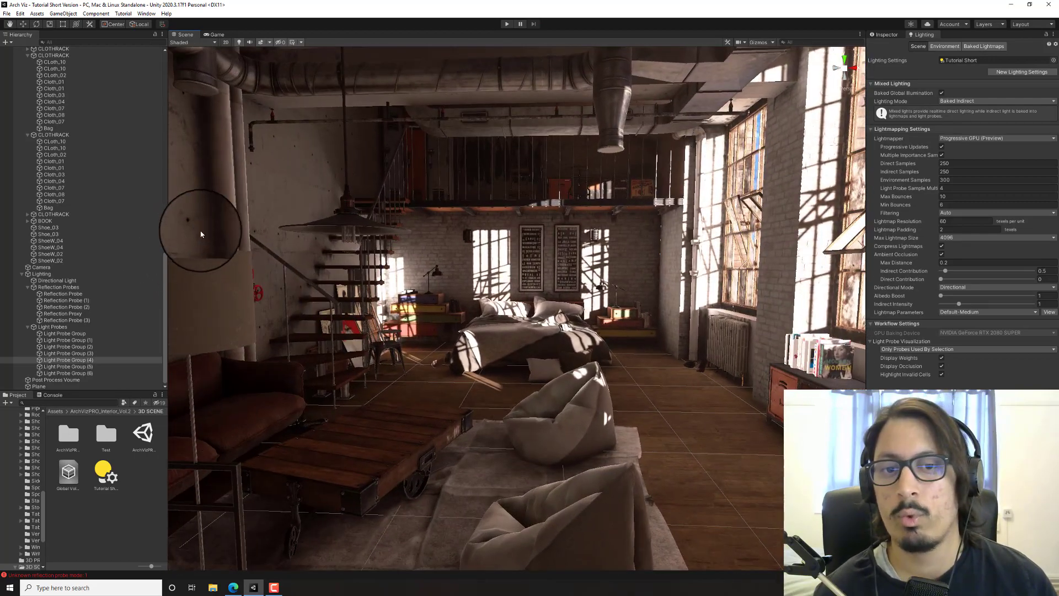
pyautogui.moveTo(483, 286); pyautogui.dragTo(485, 286, button='right')
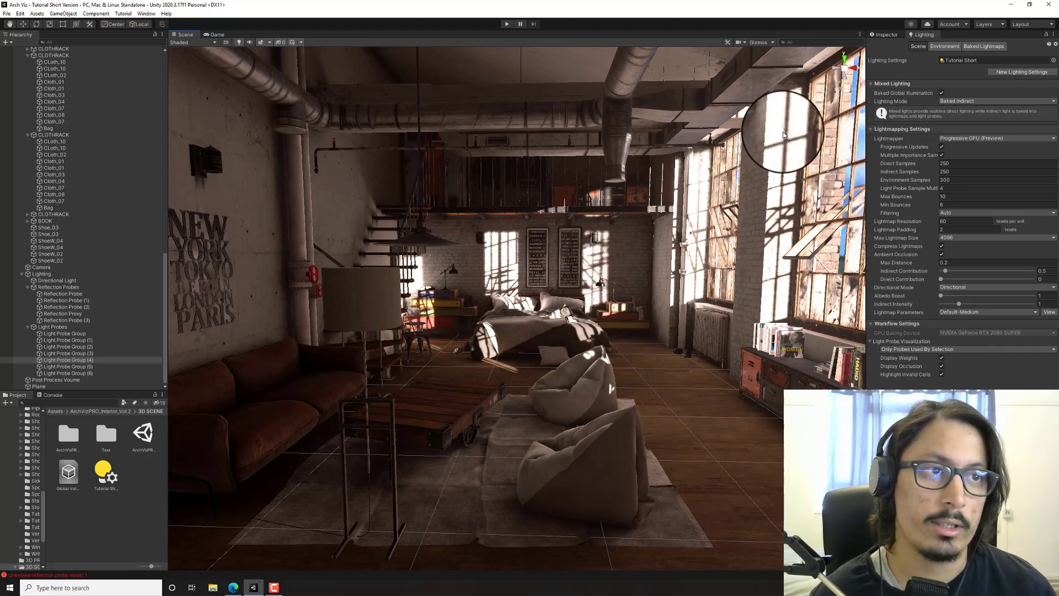
pyautogui.click(884, 35)
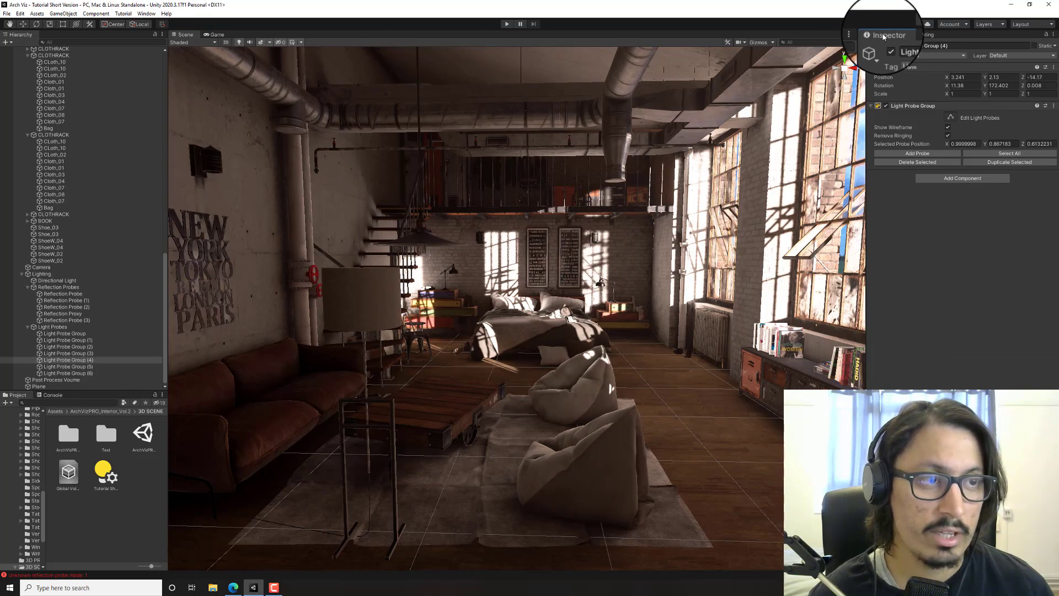